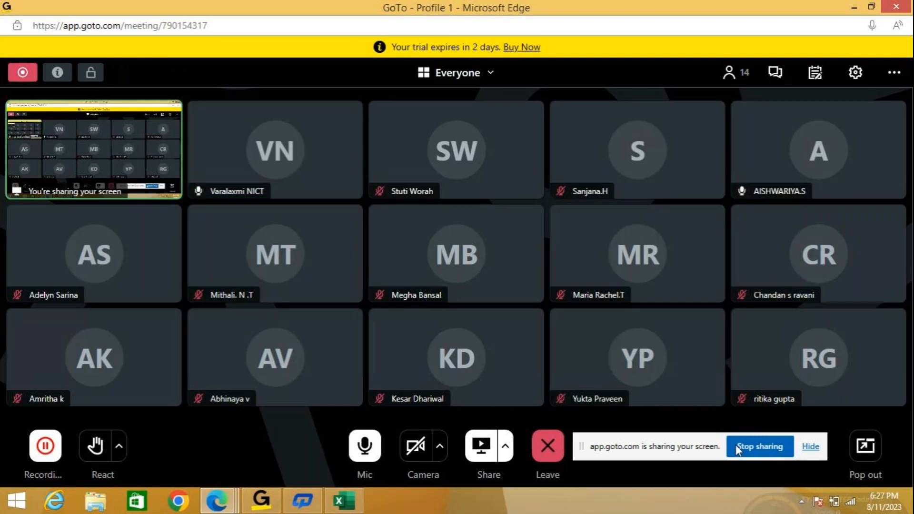
- Switch to the ASSIGNMENT workbook in Excel, collapse the ribbon and enlarge the sheet to 120% zoom
click(346, 505)
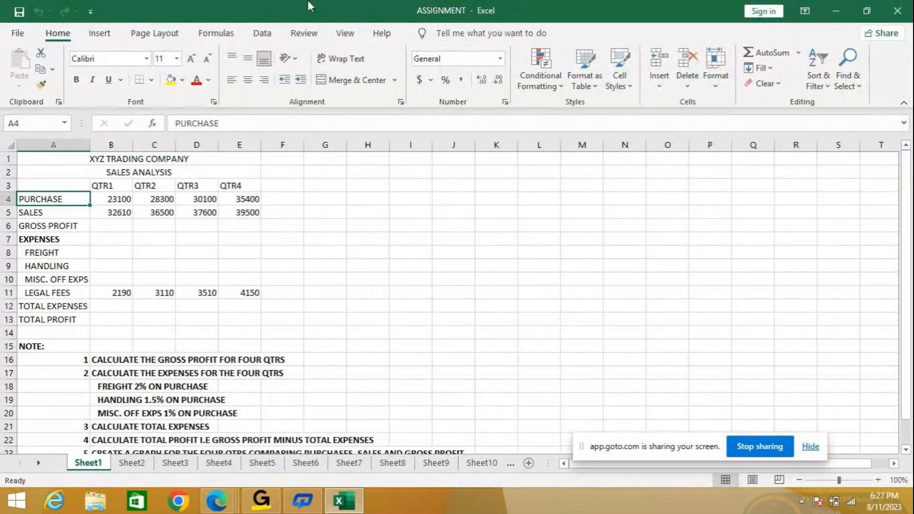
double_click(66, 34)
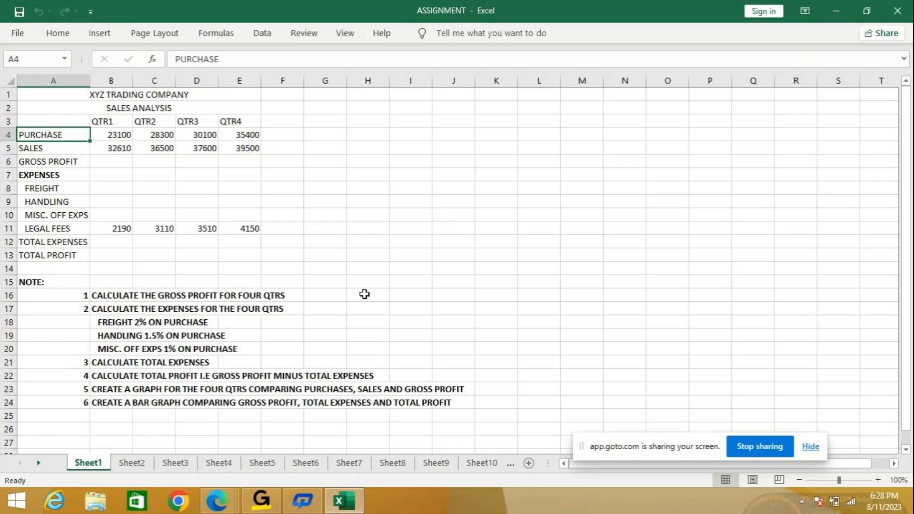
click(879, 481)
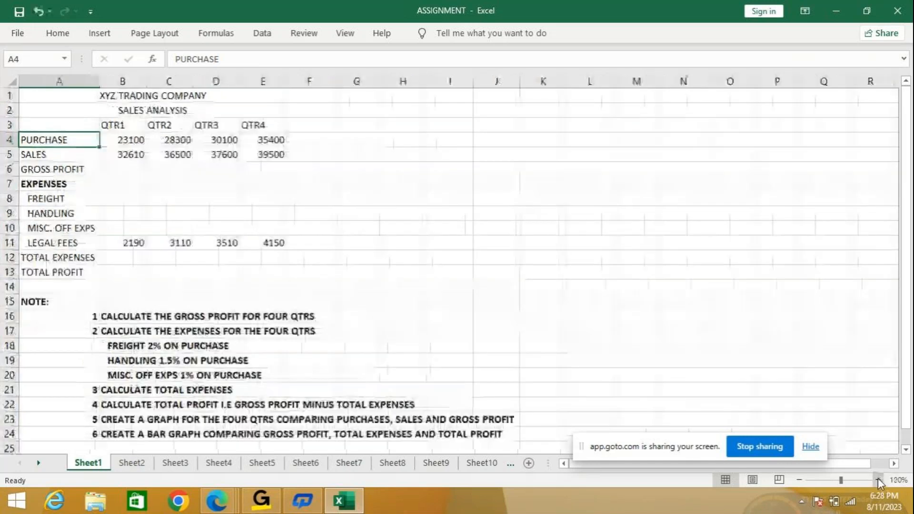
click(878, 481)
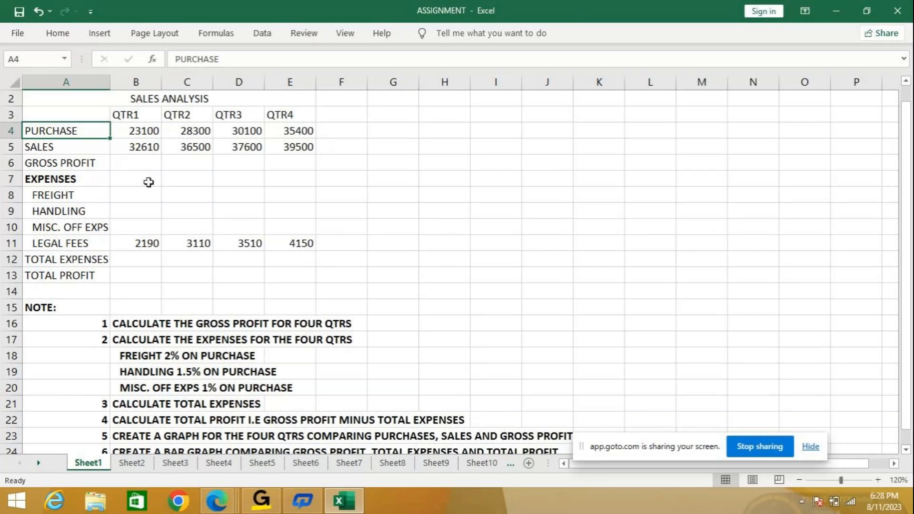
- Calculate the QTR1 gross profit in B6 as sales minus purchase with the formula =B5-B4
click(145, 161)
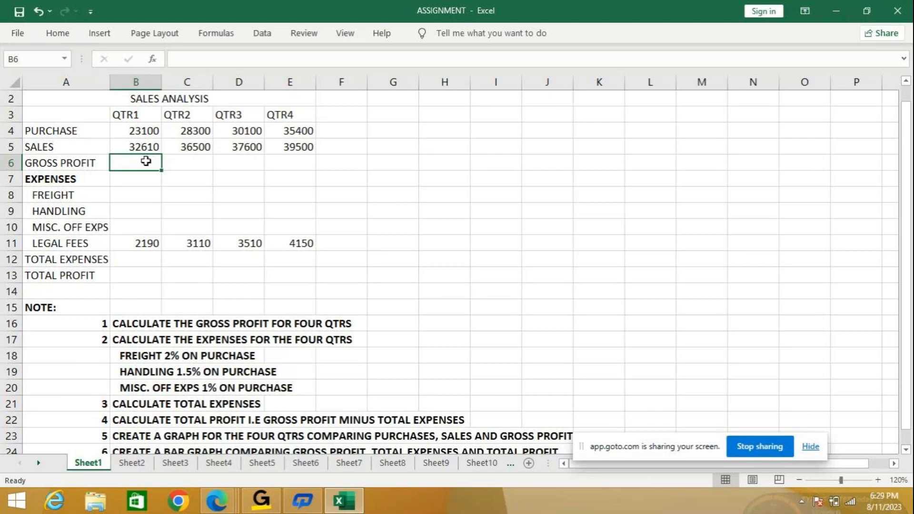
text(=)
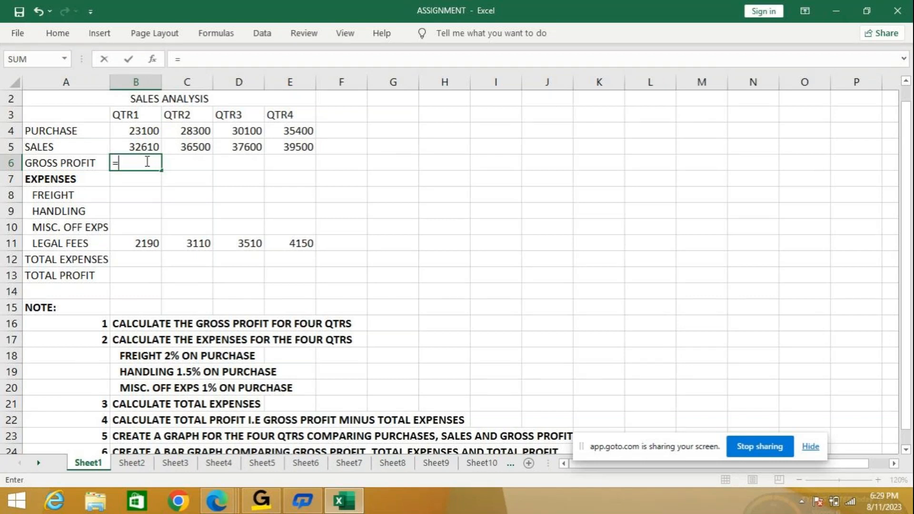
text(b5-)
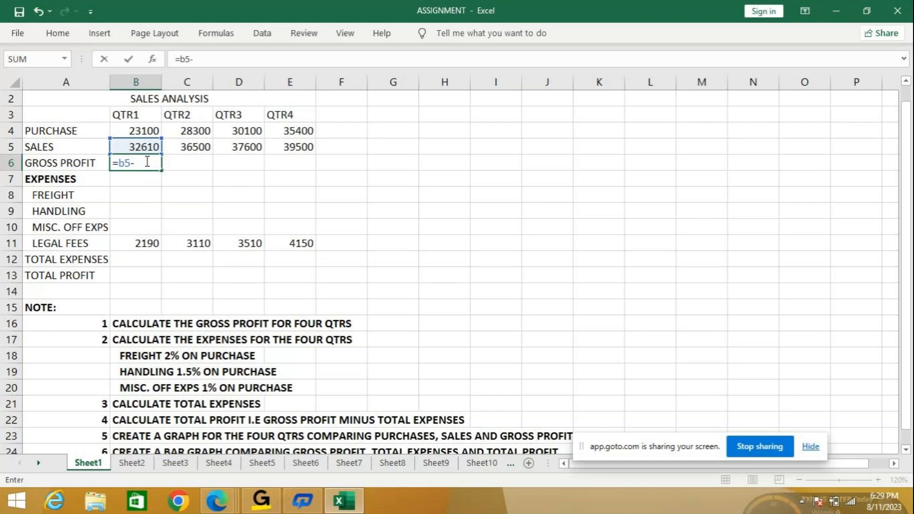
text(b4)
key(Return)
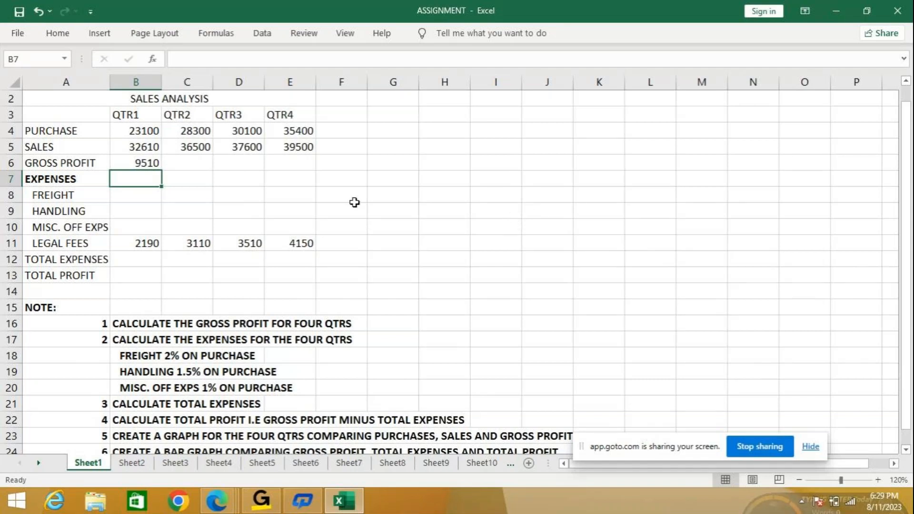
- Fill the QTR1 gross profit formula across to QTR4 in row 6 and check the copied formula in C6
click(129, 163)
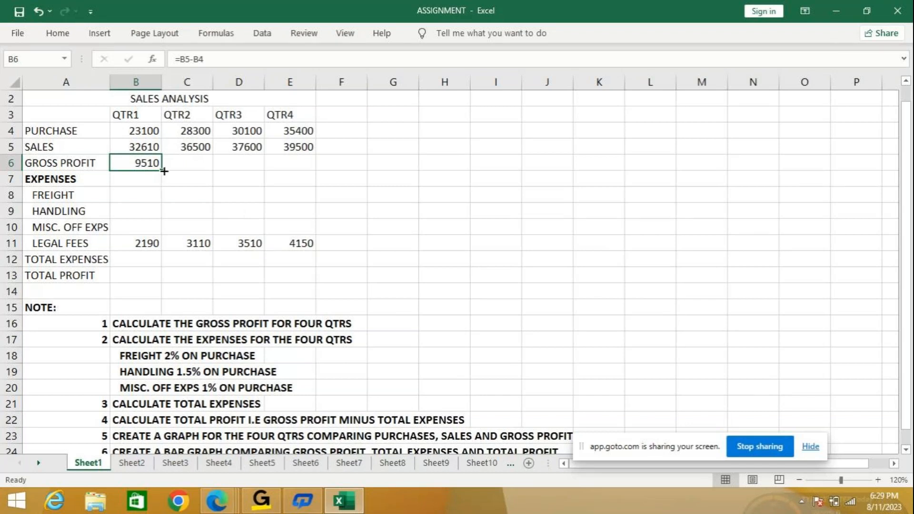
drag(165, 171, 163, 233)
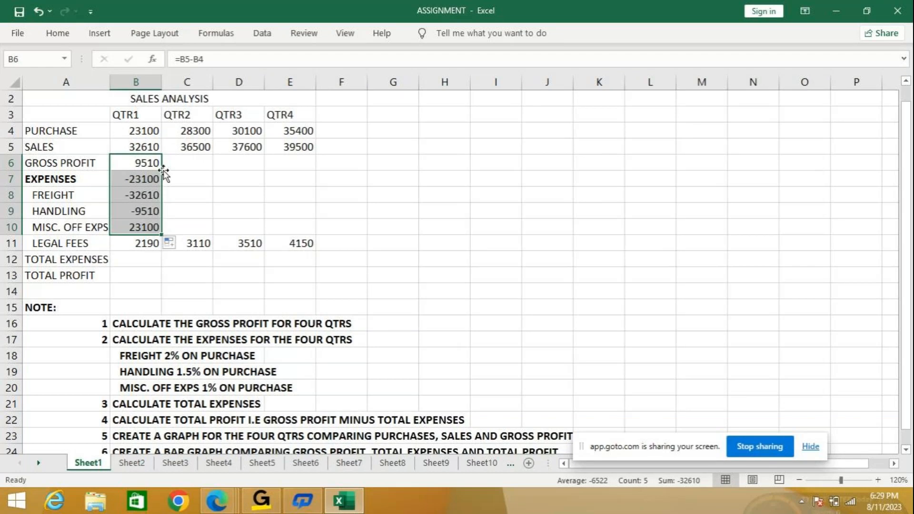
click(38, 9)
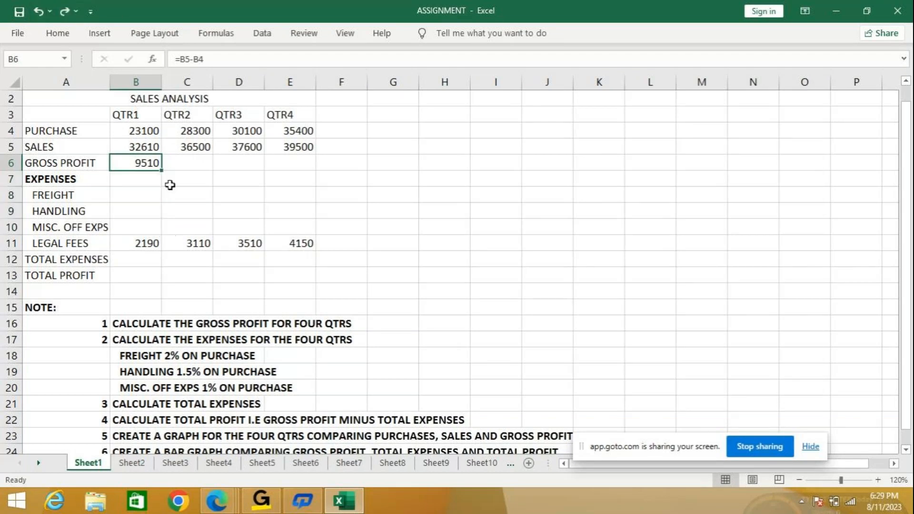
drag(163, 172, 309, 172)
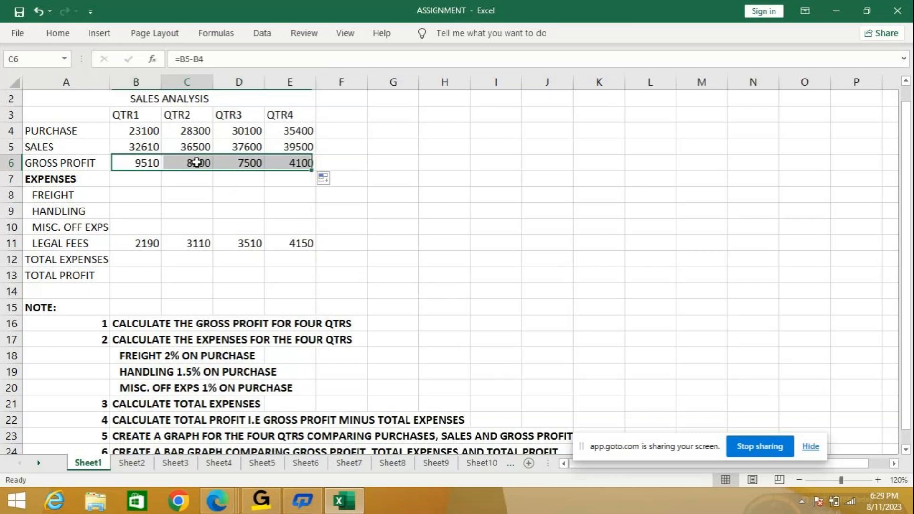
click(197, 162)
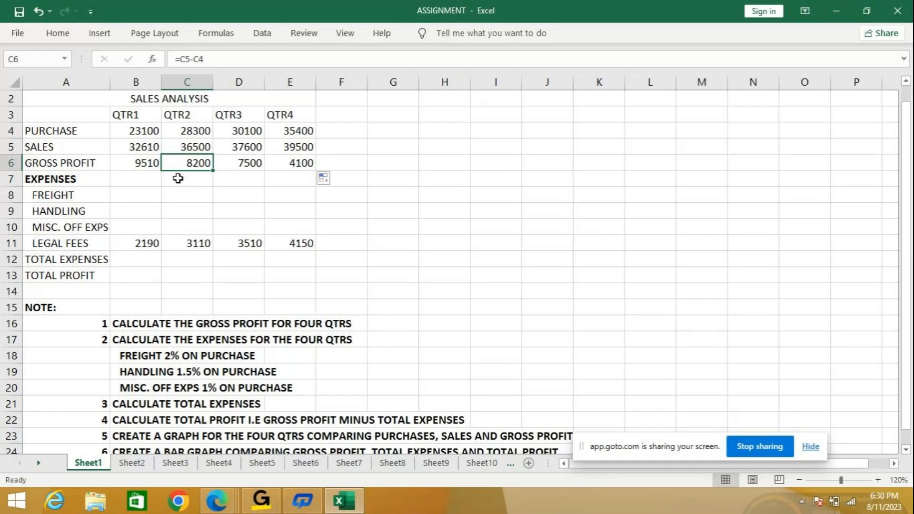
- Test the gross profit recalculation by setting QTR1 sales in B5 to 20000, and undo the change
click(123, 150)
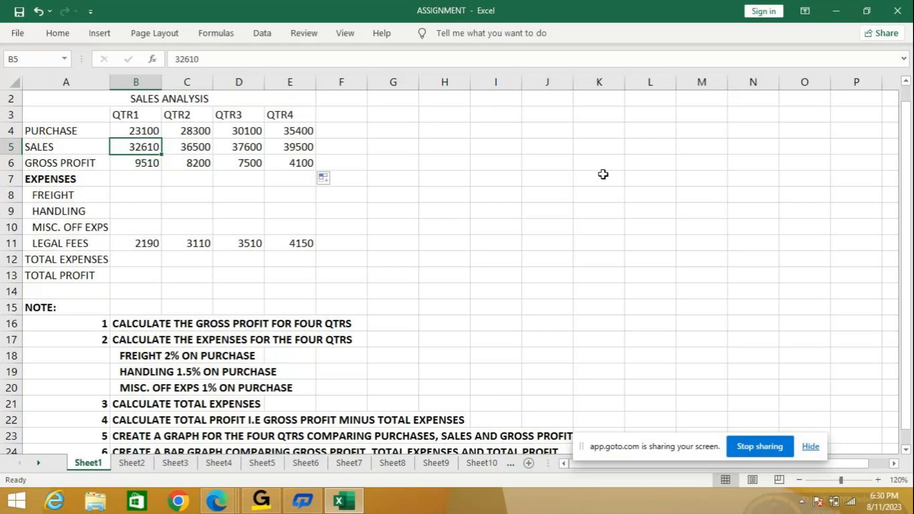
text(20000)
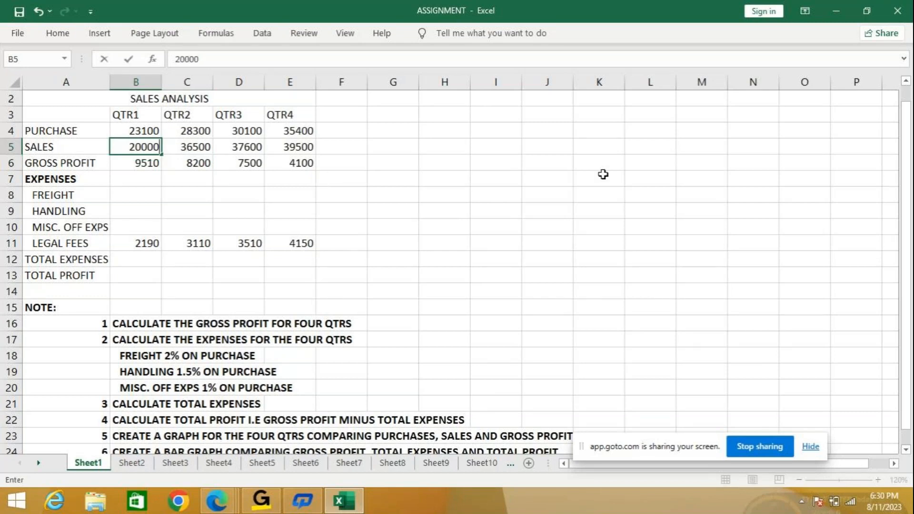
key(Return)
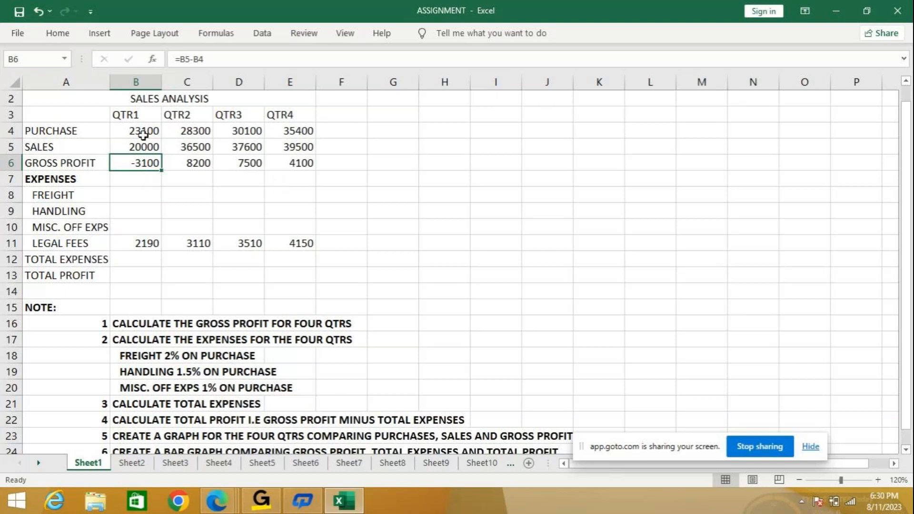
click(40, 12)
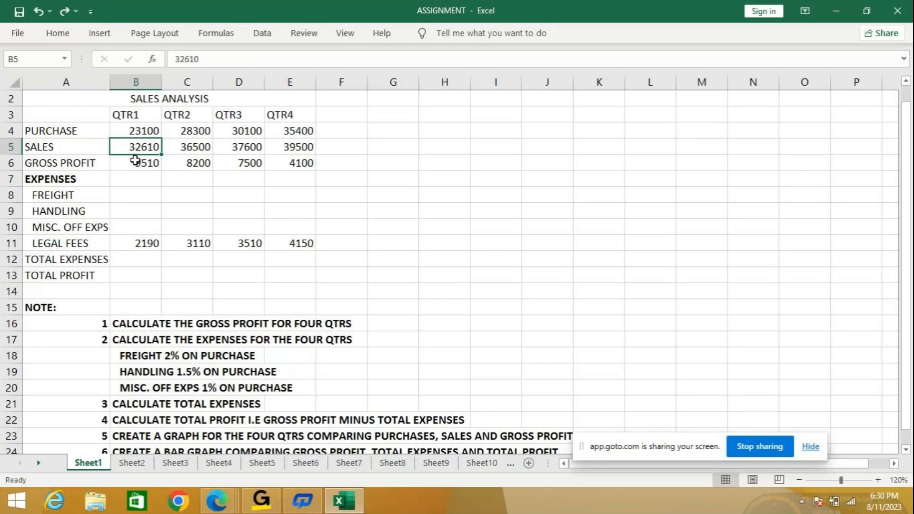
- Calculate the QTR1 freight in B8 as 2% of purchase with the formula =B4*2%
click(145, 196)
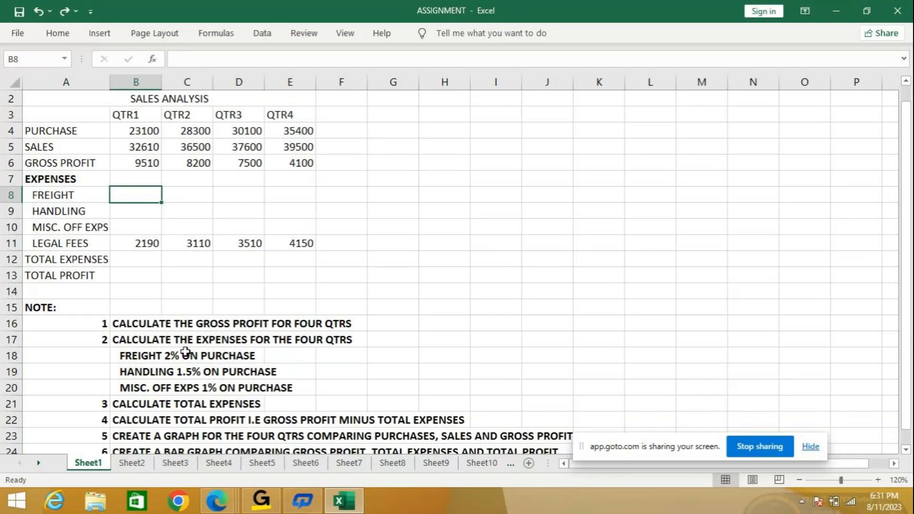
text(=)
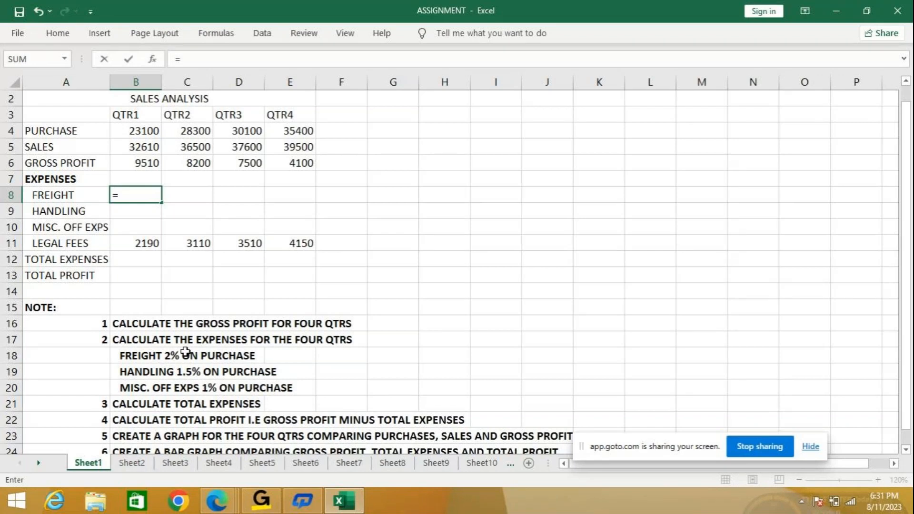
click(138, 126)
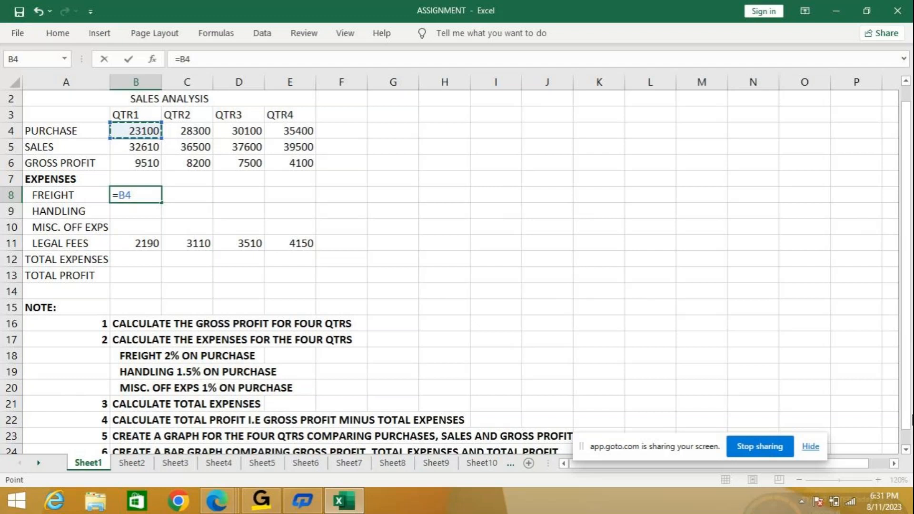
text(*2%)
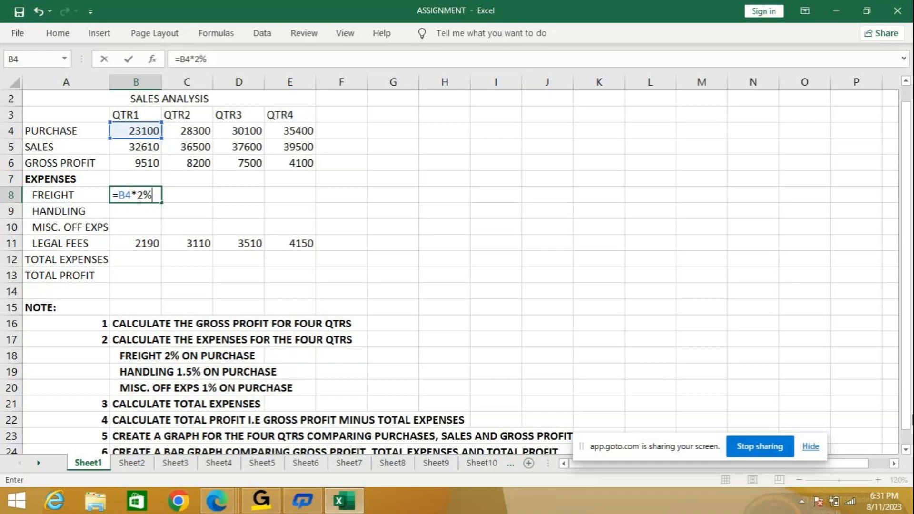
key(Return)
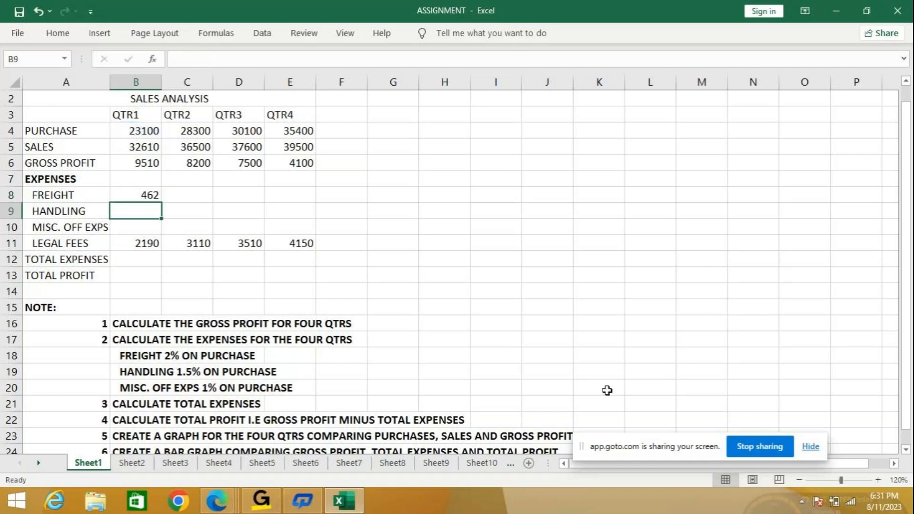
- Fill the QTR1 freight formula across to QTR4 in row 8 and check the copied formula in C8
click(134, 195)
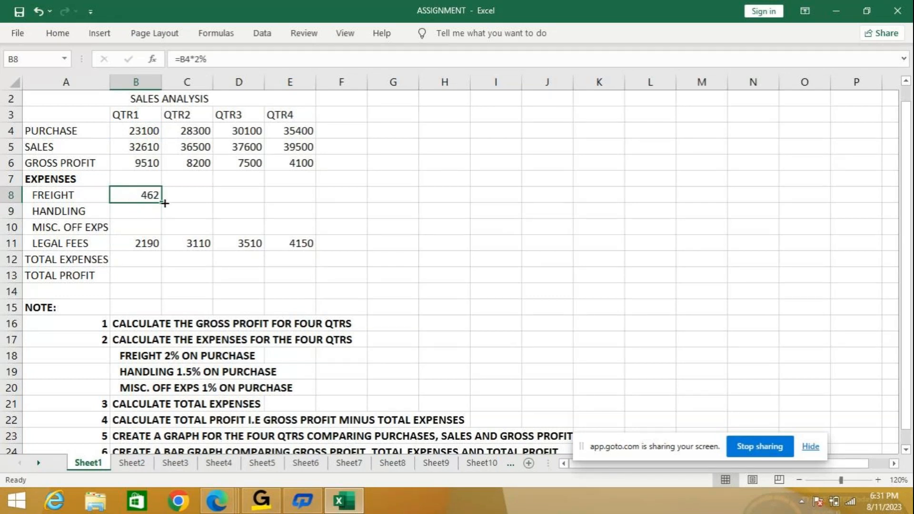
drag(165, 203, 299, 201)
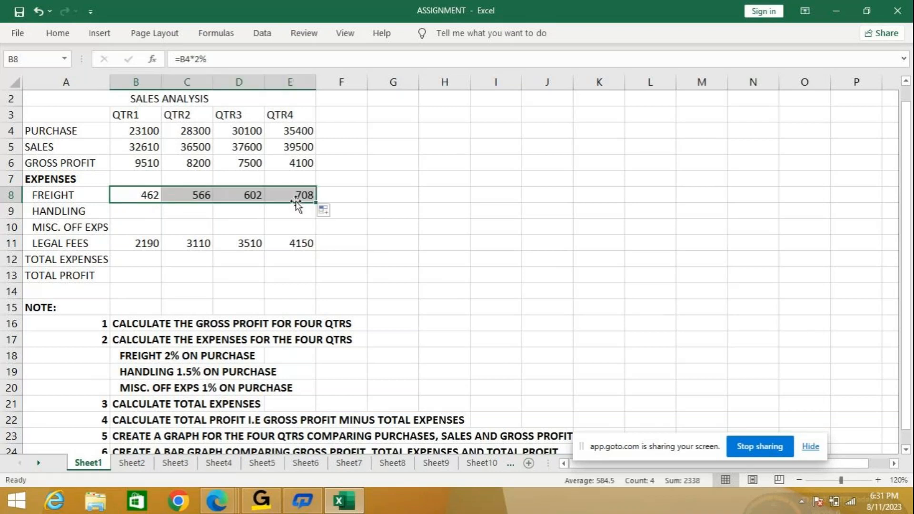
click(192, 193)
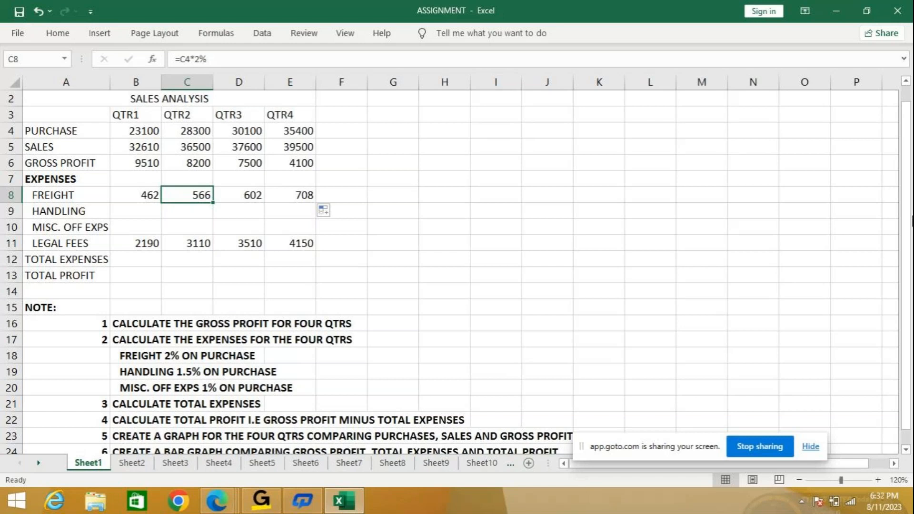
- Enter the formula =B4*1.55 for the QTR1 handling expense in B9
click(129, 207)
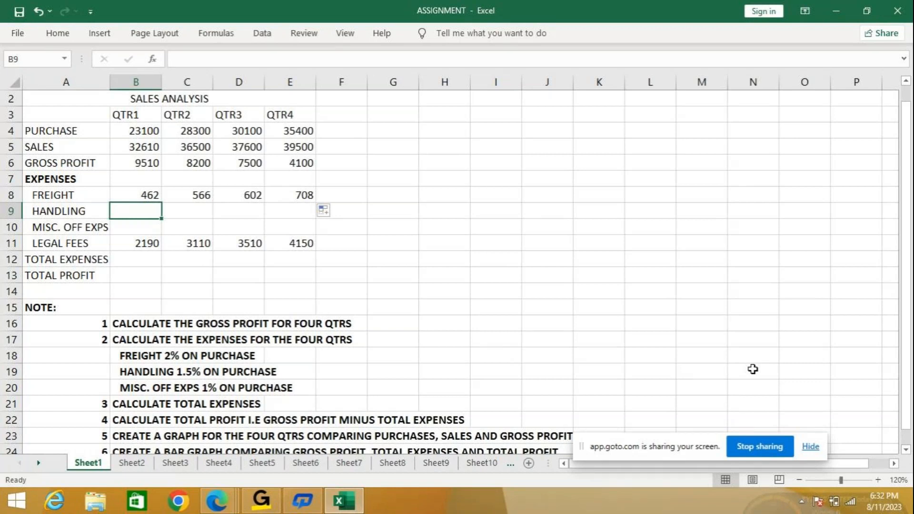
text(=)
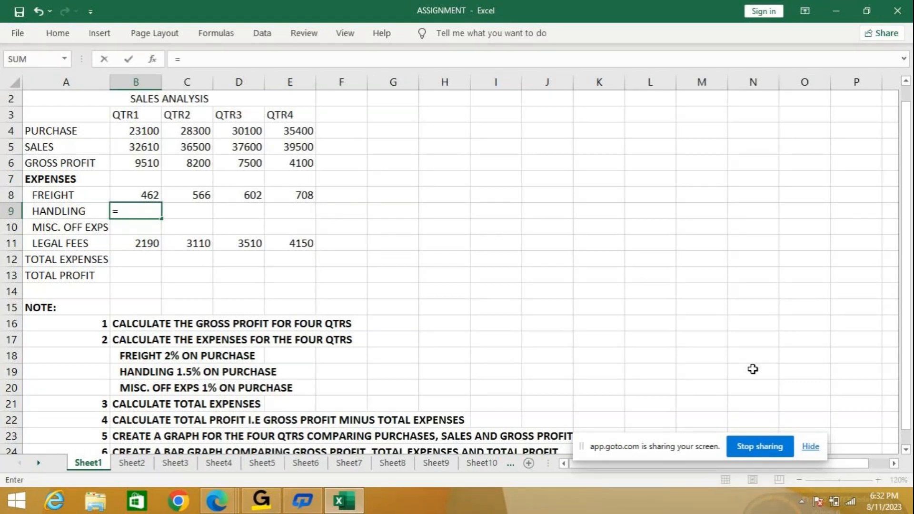
click(163, 132)
text(*)
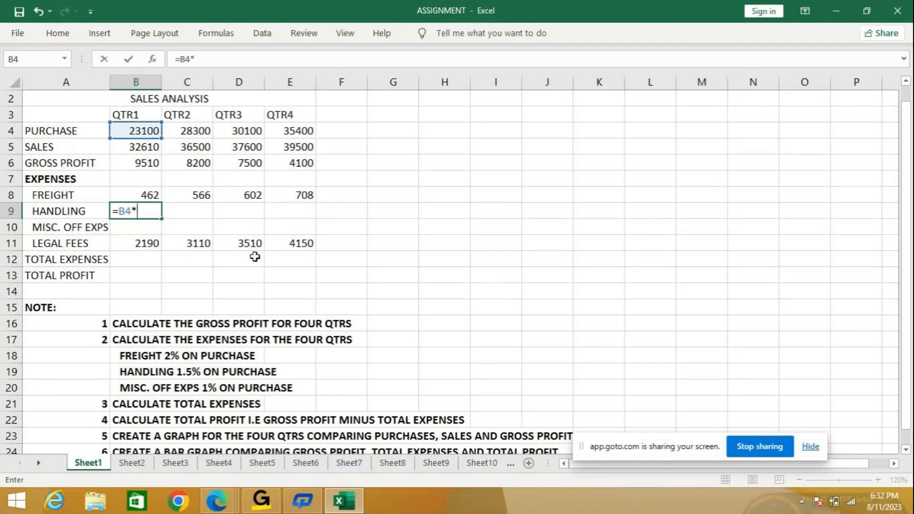
text(1.55)
key(Return)
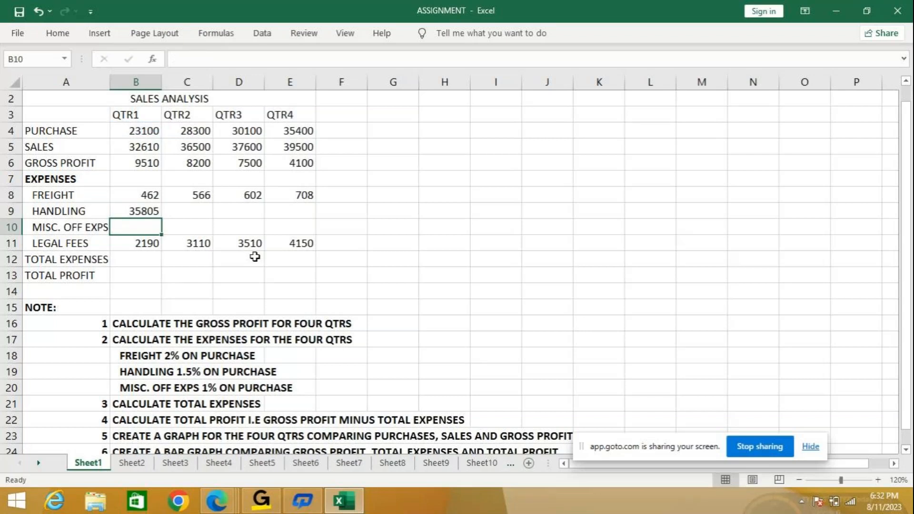
- Correct the QTR1 handling formula in B9 to =B4*1.5% and fill it across to QTR4
click(136, 212)
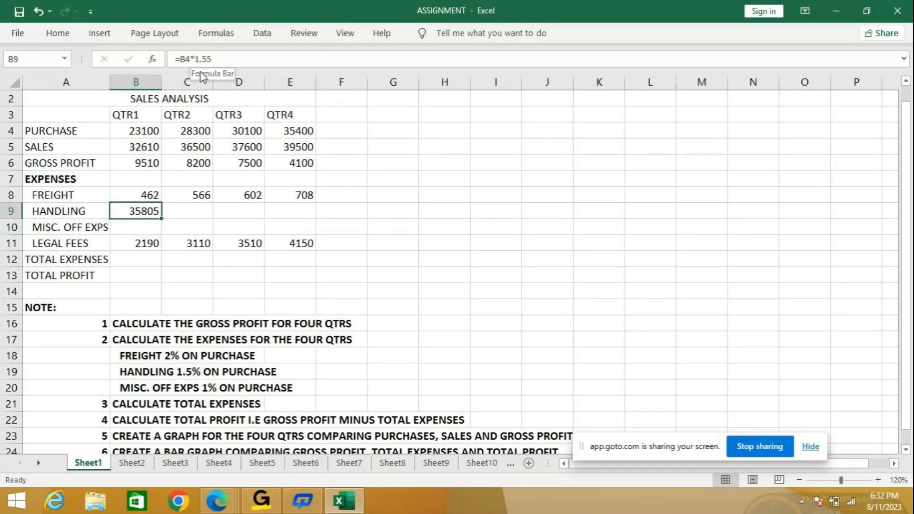
click(254, 59)
key(BackSpace)
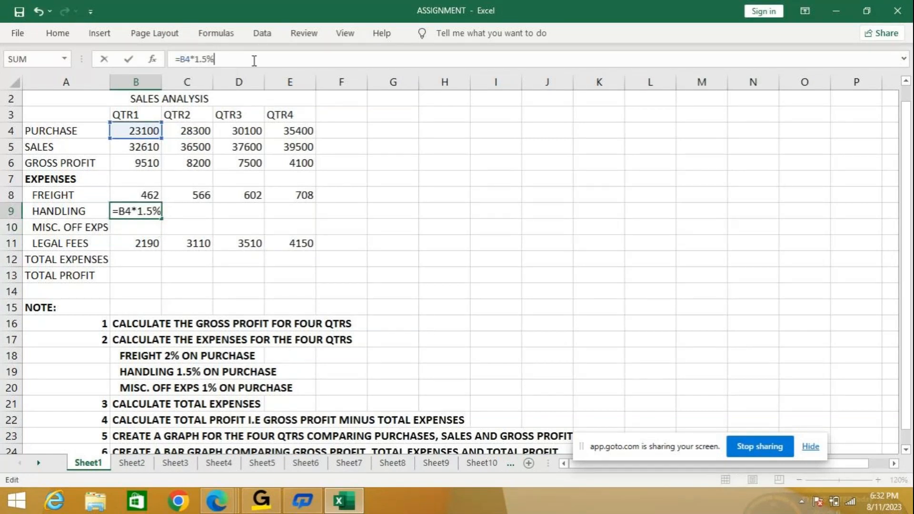
key(Return)
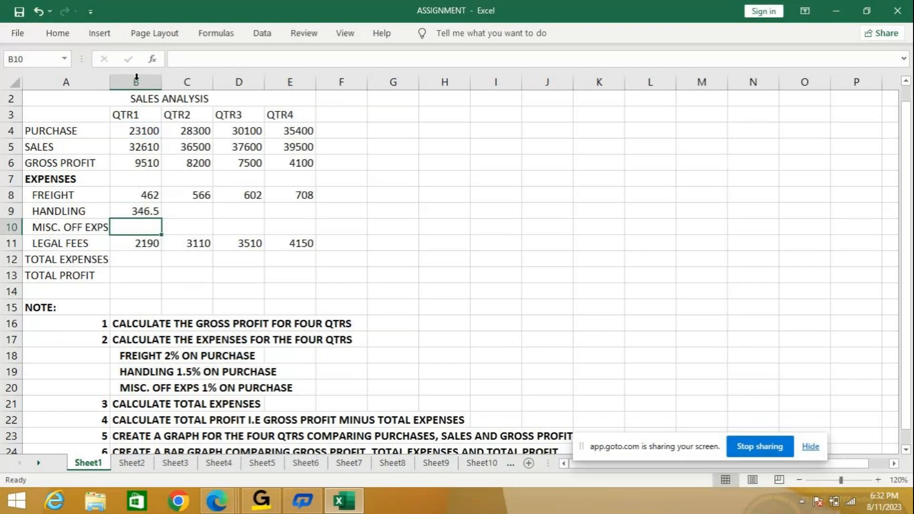
click(160, 215)
drag(162, 217, 326, 214)
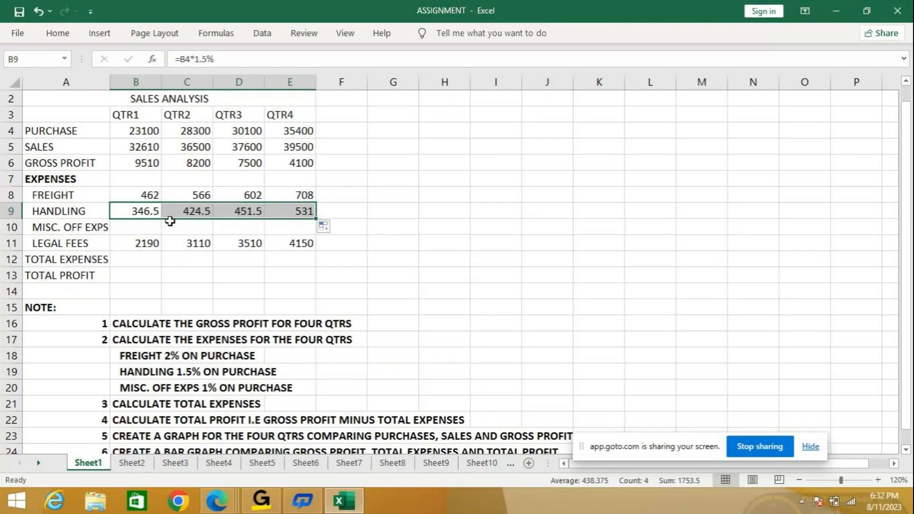
- Calculate the QTR1 miscellaneous office expenses in B10 with =B4*1% and fill the formula across to QTR4
click(132, 227)
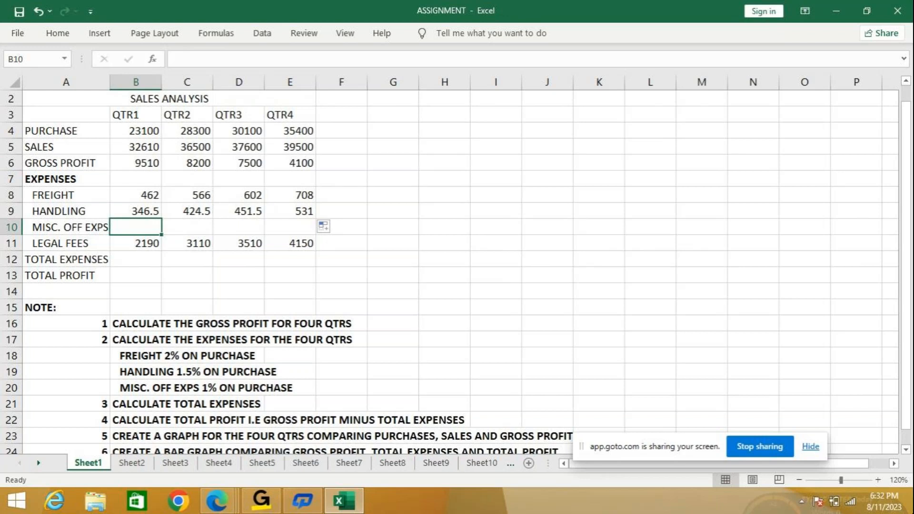
text(=)
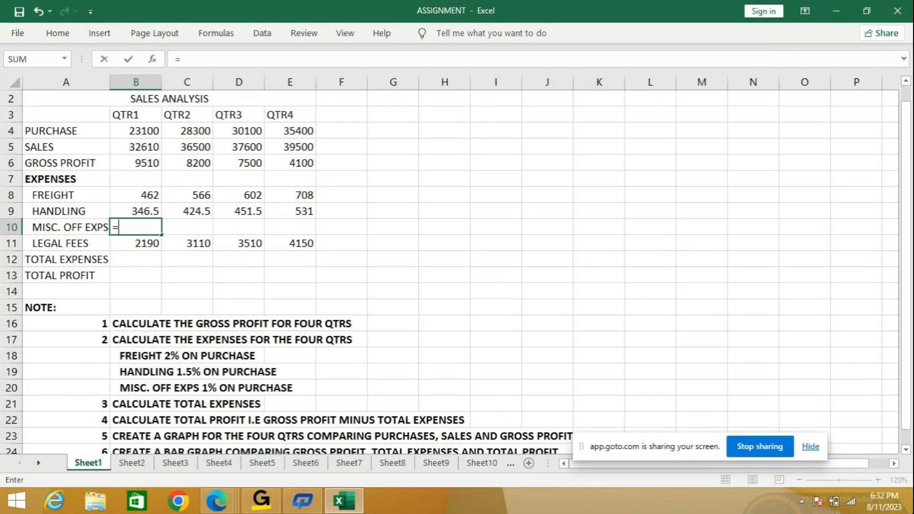
text(b)
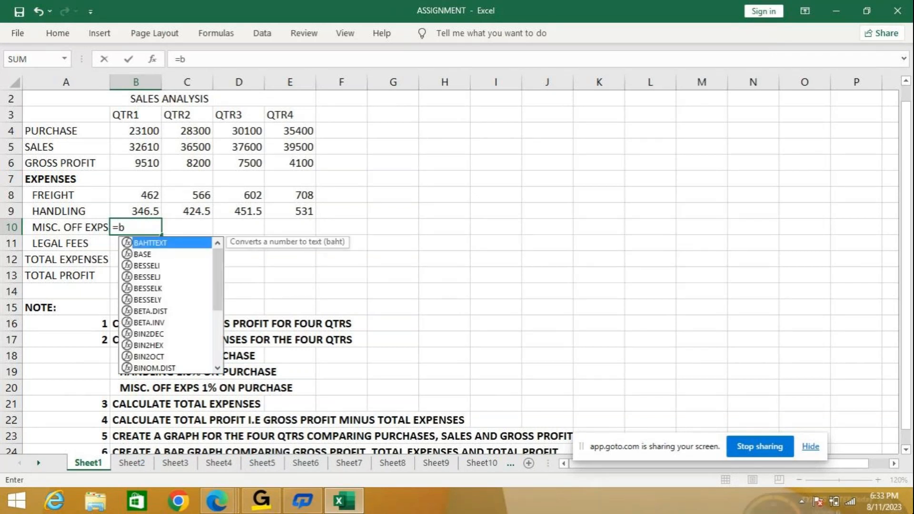
text(4)
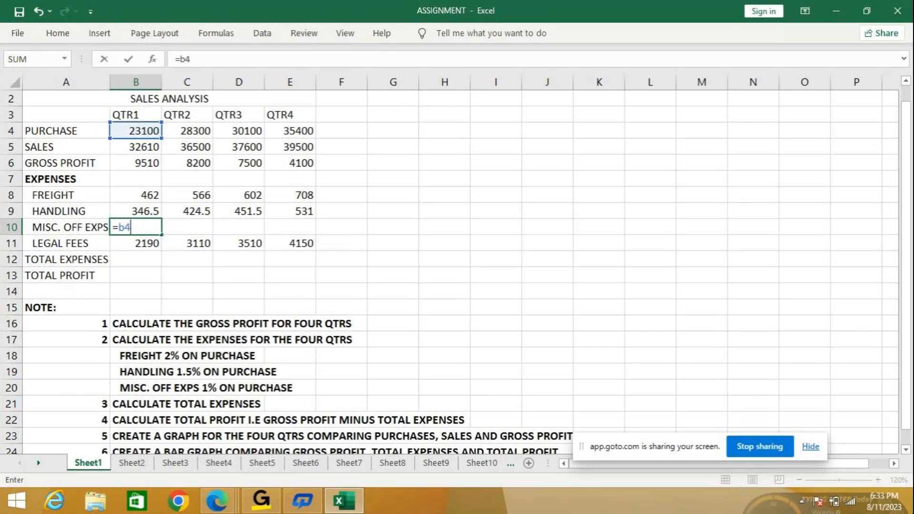
text(*1%)
key(Return)
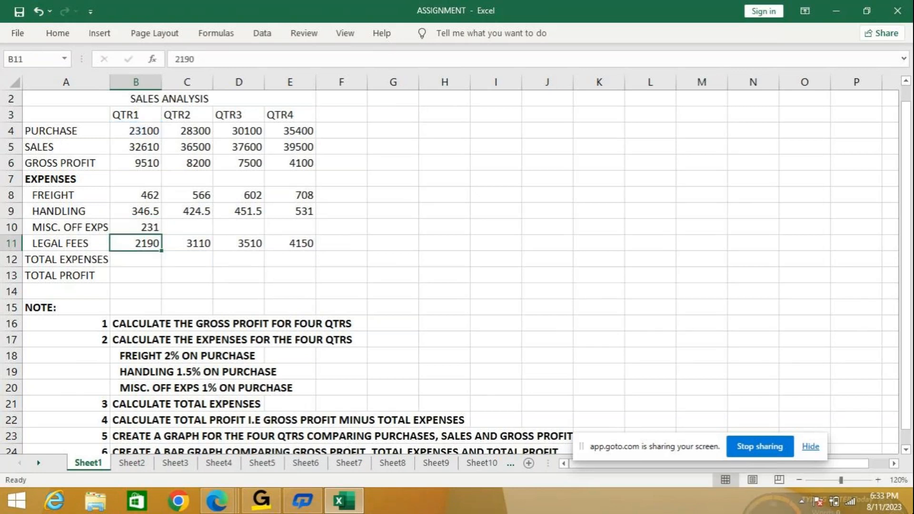
click(142, 226)
drag(162, 235, 324, 237)
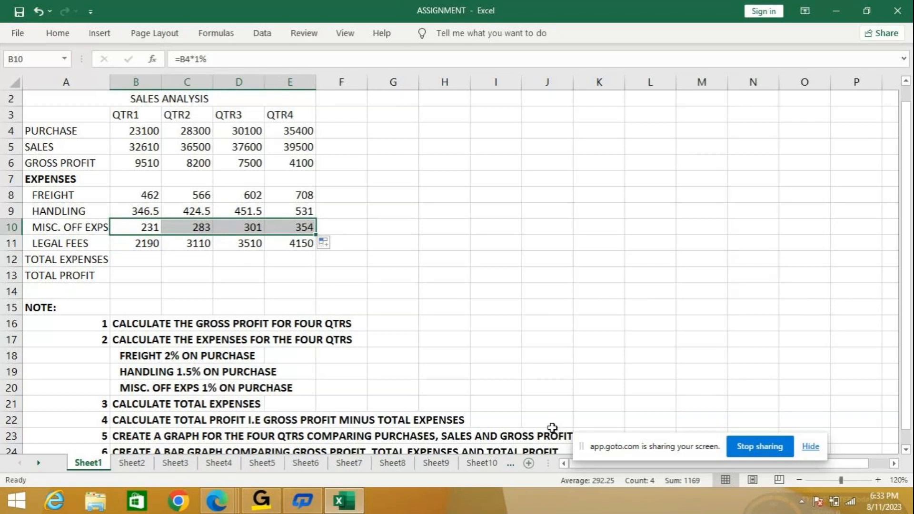
- Calculate the QTR1 total expenses in B12 with =SUM(B8:B11) and fill the formula across to QTR4
click(134, 257)
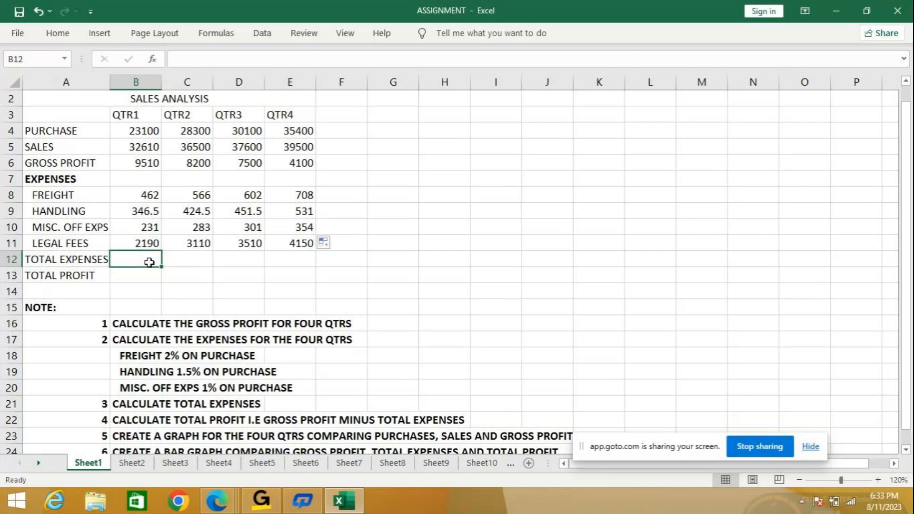
text(=)
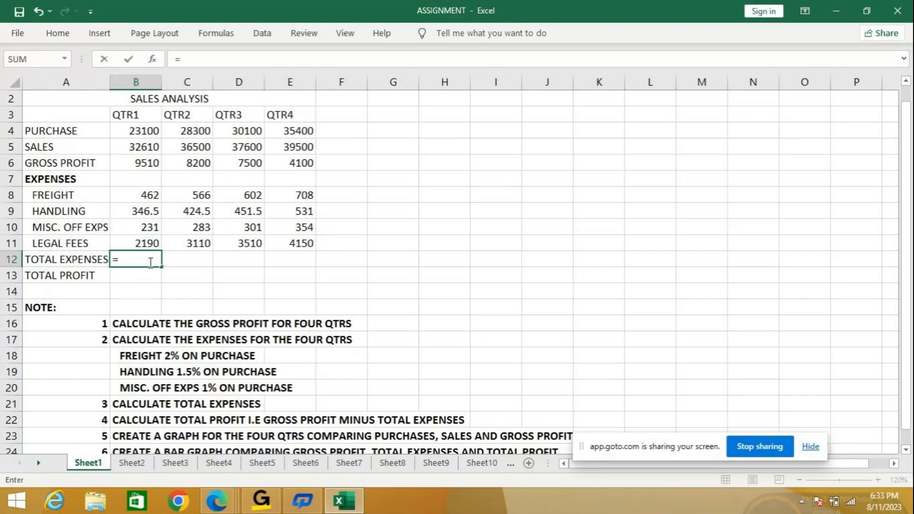
text(sum()
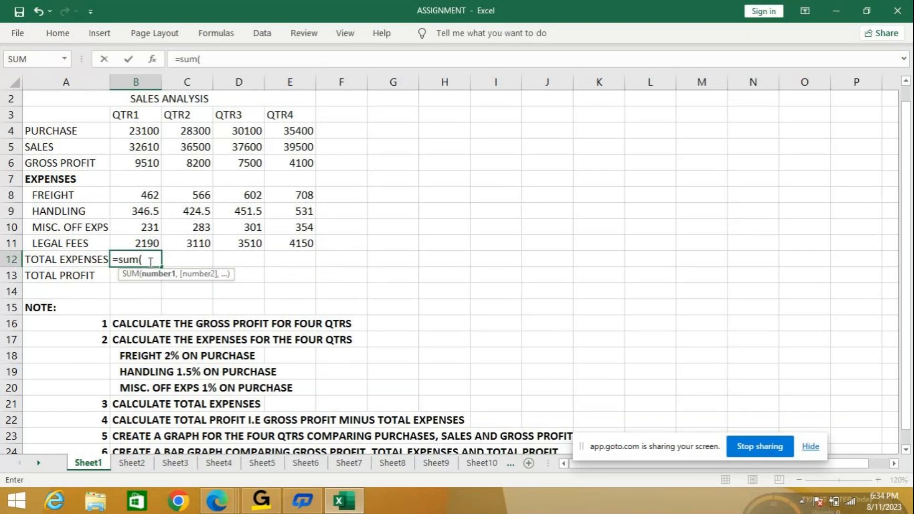
text(b)
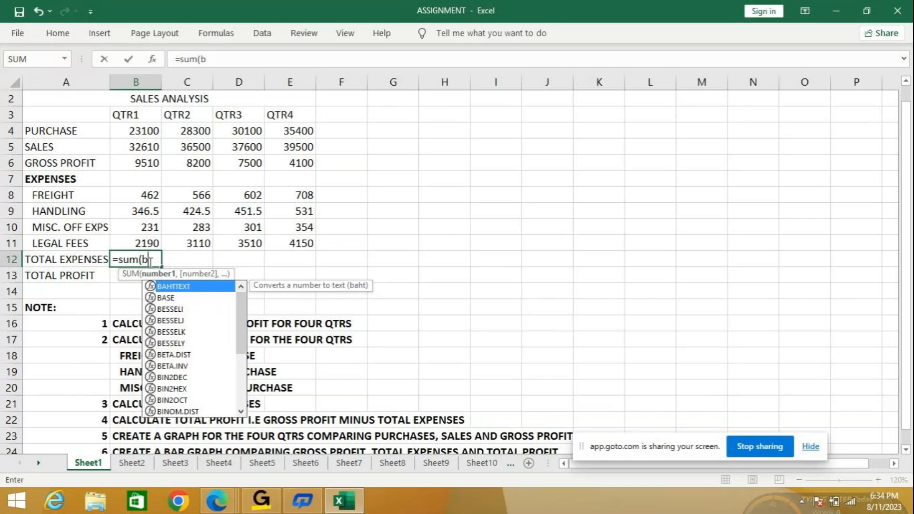
text(8)
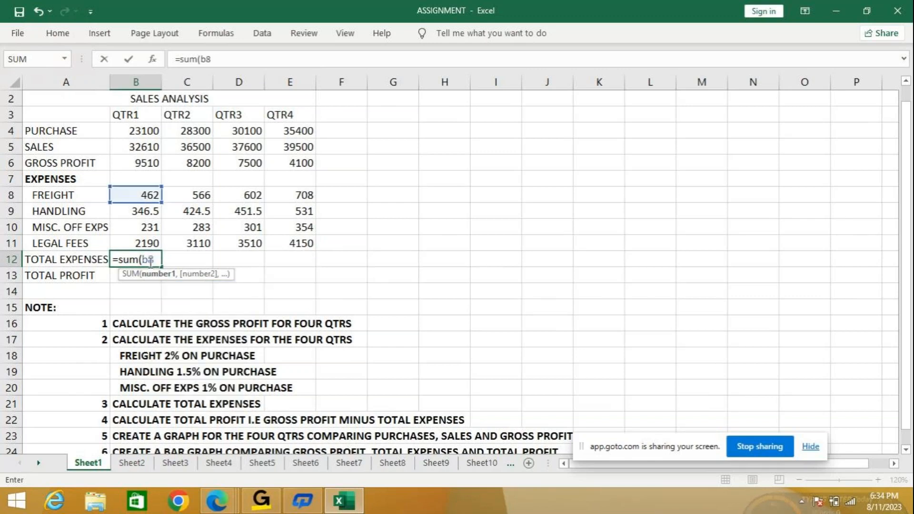
text(:)
mouse_move(913, 261)
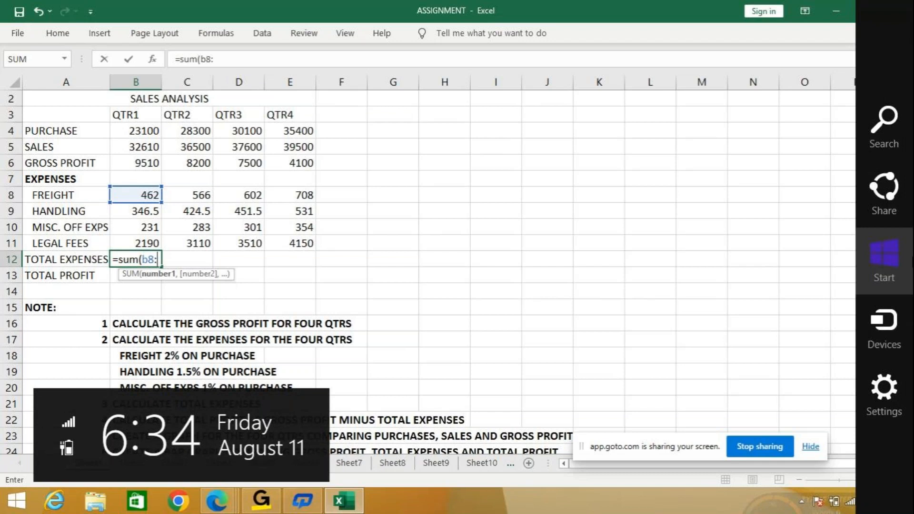
text(b)
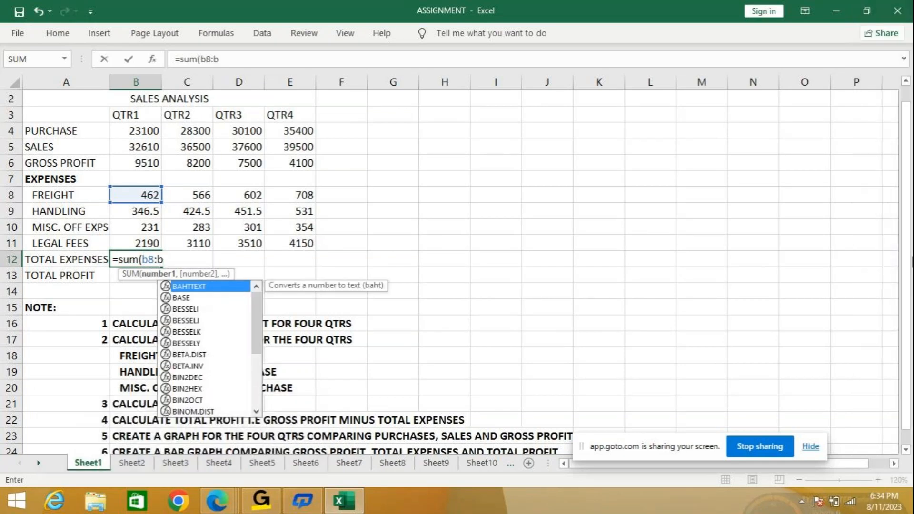
text(11))
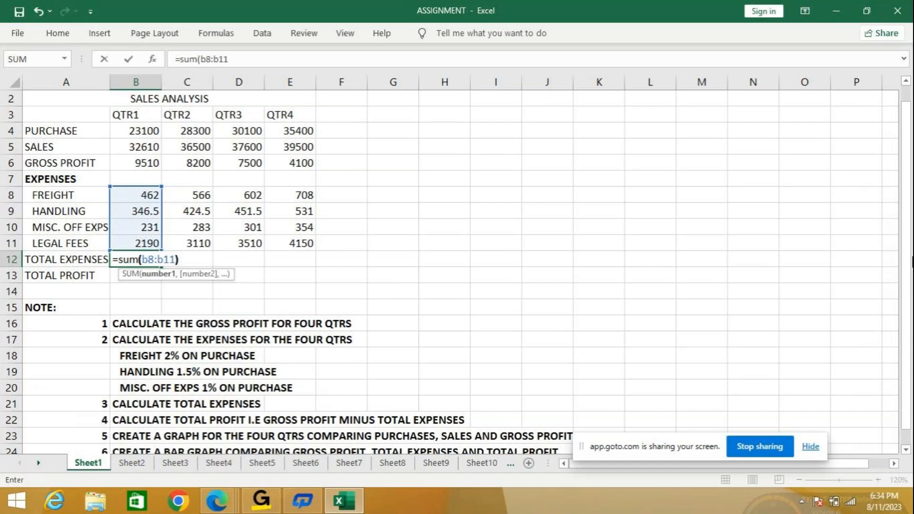
key(Return)
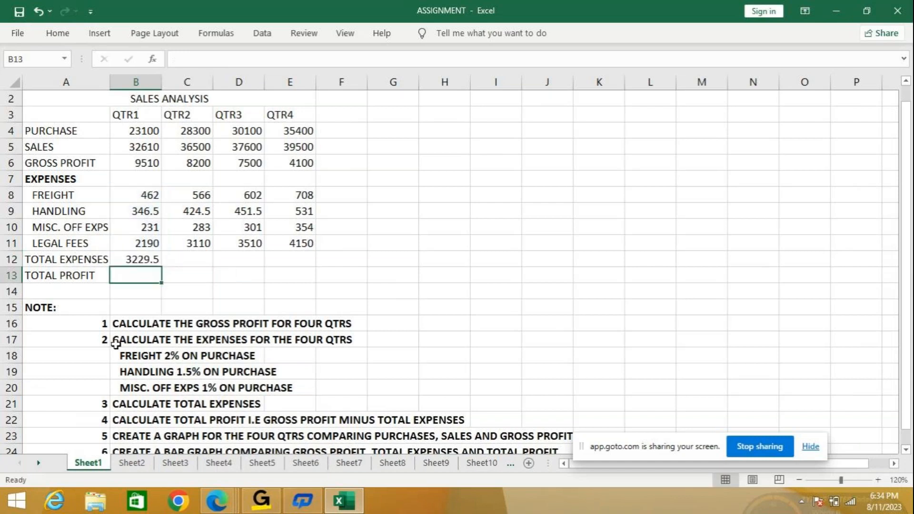
click(143, 261)
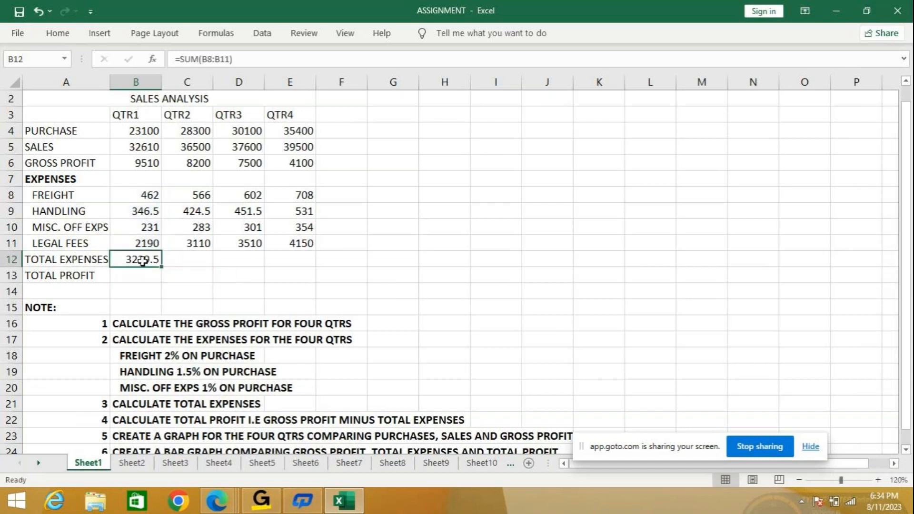
drag(162, 267, 309, 266)
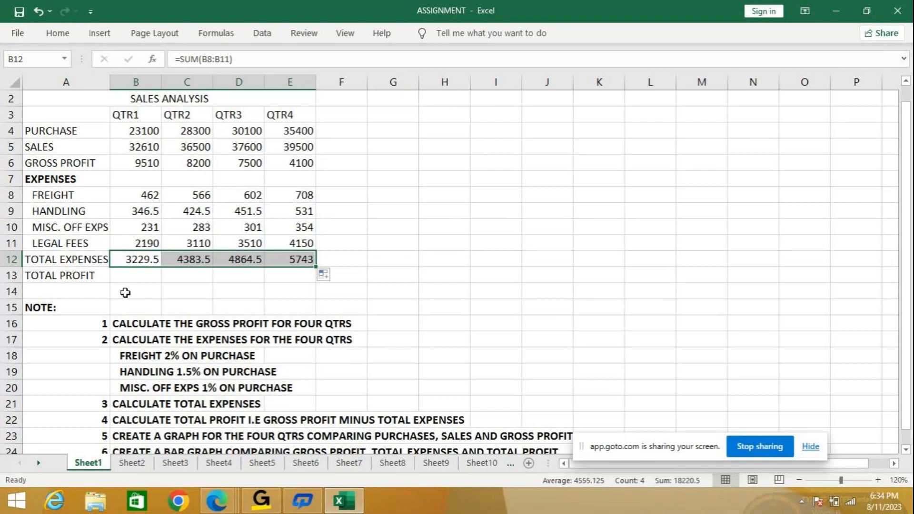
- Calculate the QTR1 total profit in B13 with =B6-B12 and fill the formula across to QTR4
click(131, 277)
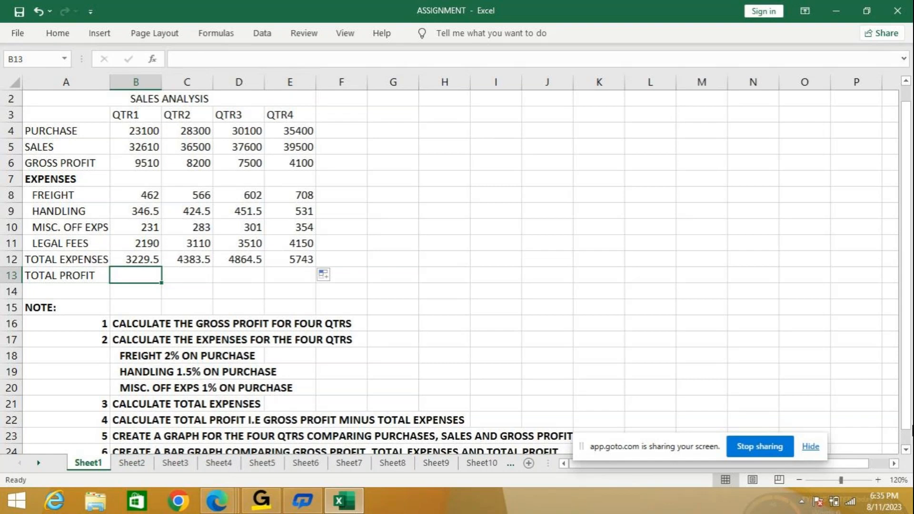
text(=b6)
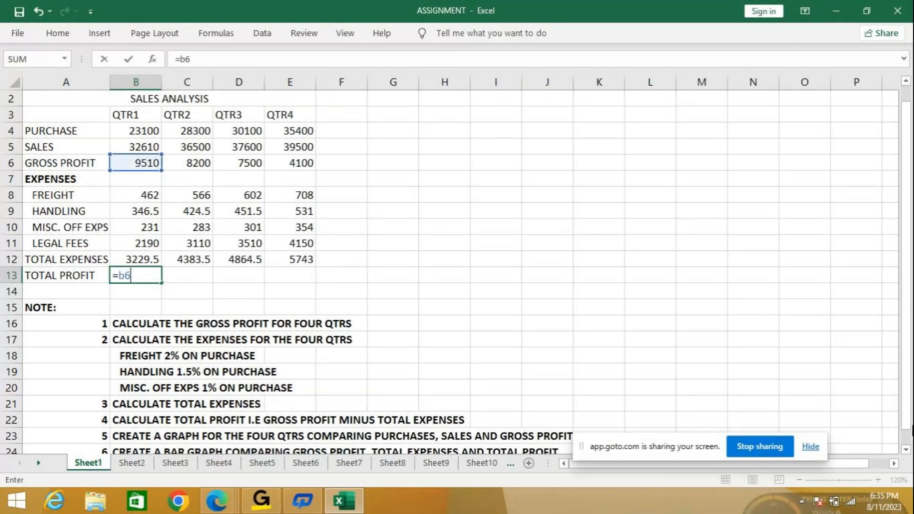
text(-b)
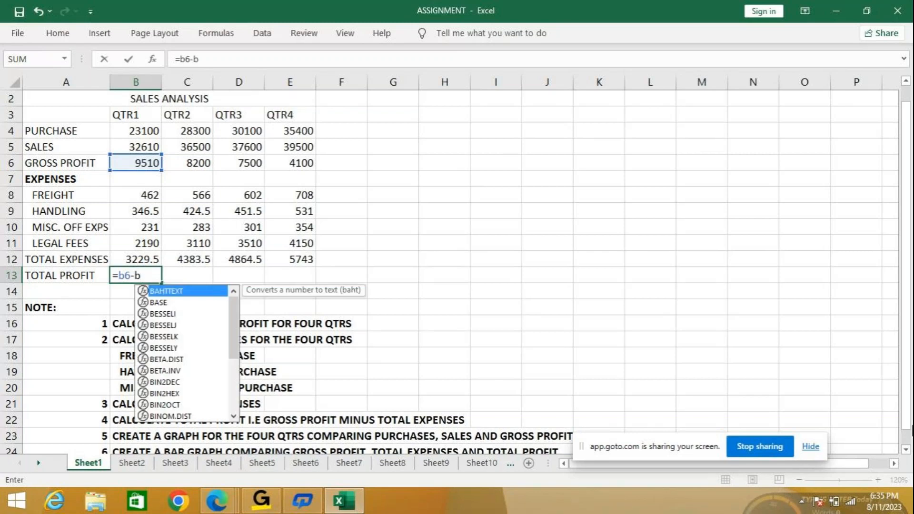
text(12)
key(Return)
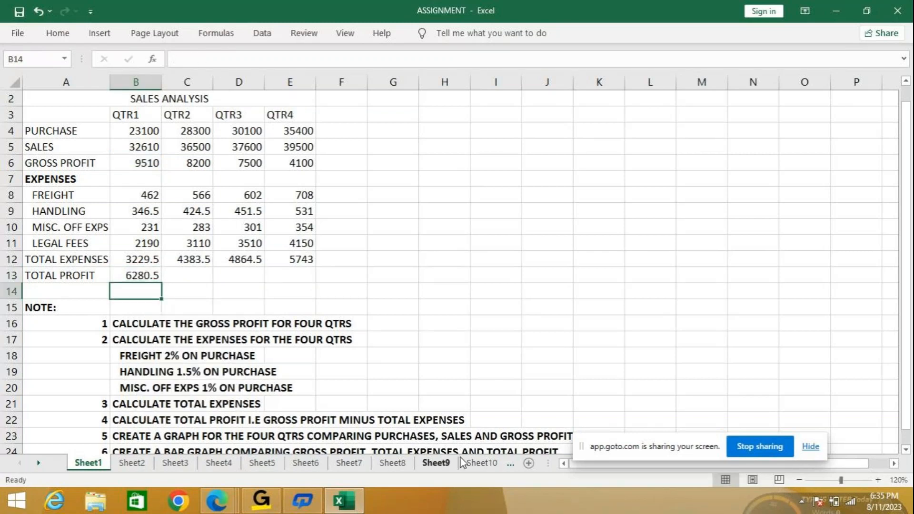
click(128, 276)
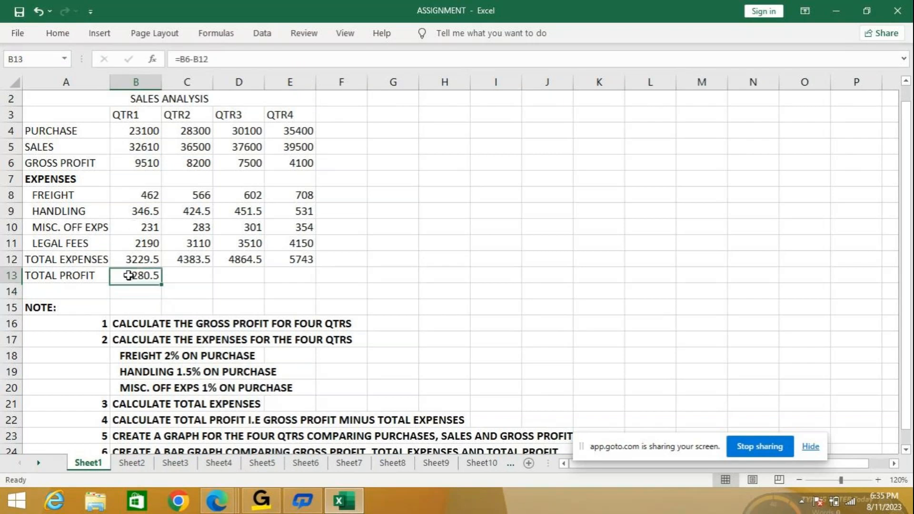
drag(159, 284, 301, 277)
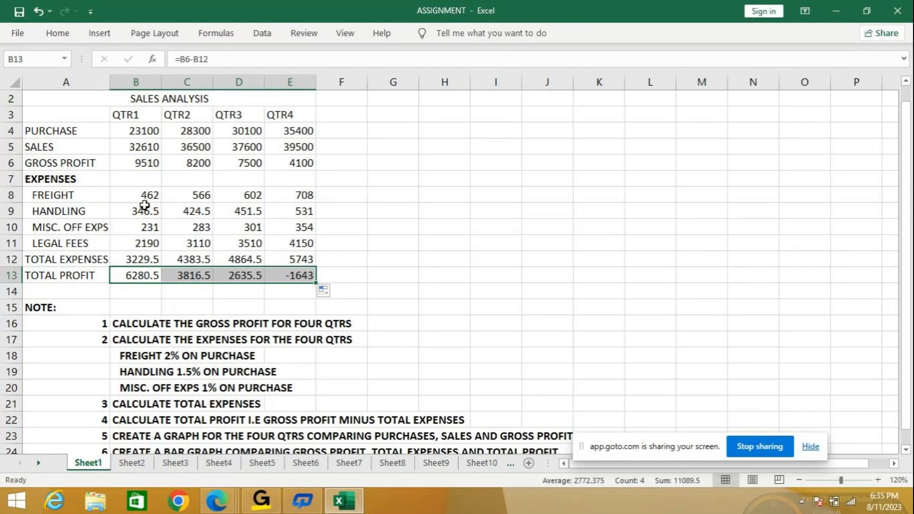
click(418, 306)
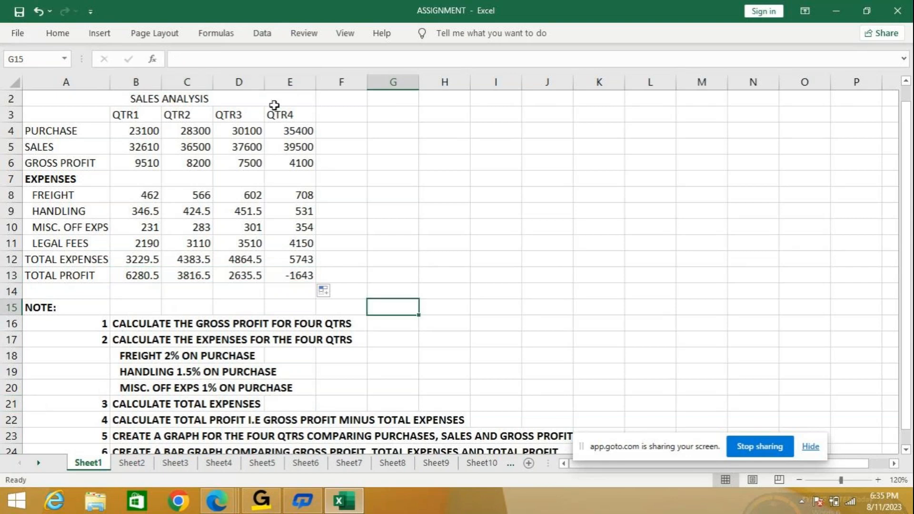
- Unmerge the XYZ TRADING COMPANY title in row 1 and the SALES ANALYSIS heading in row 2
scroll(274, 106, up, 1)
click(88, 95)
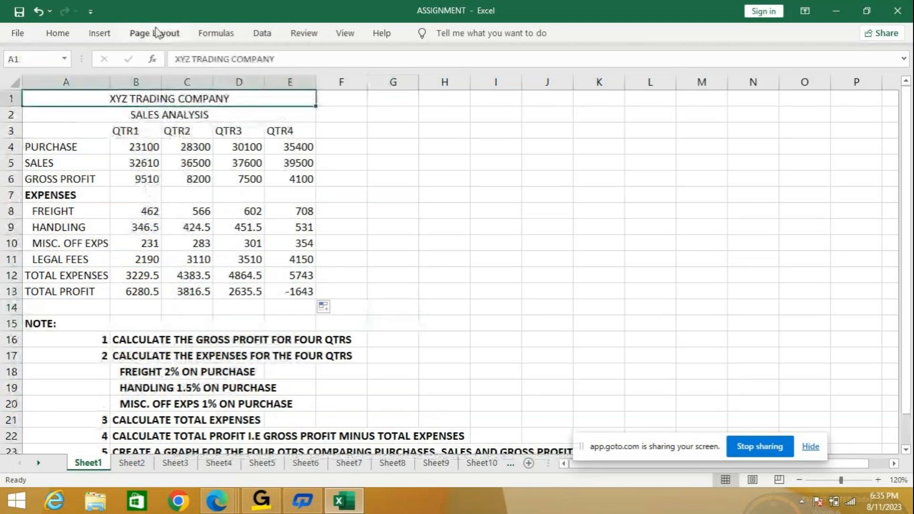
double_click(53, 35)
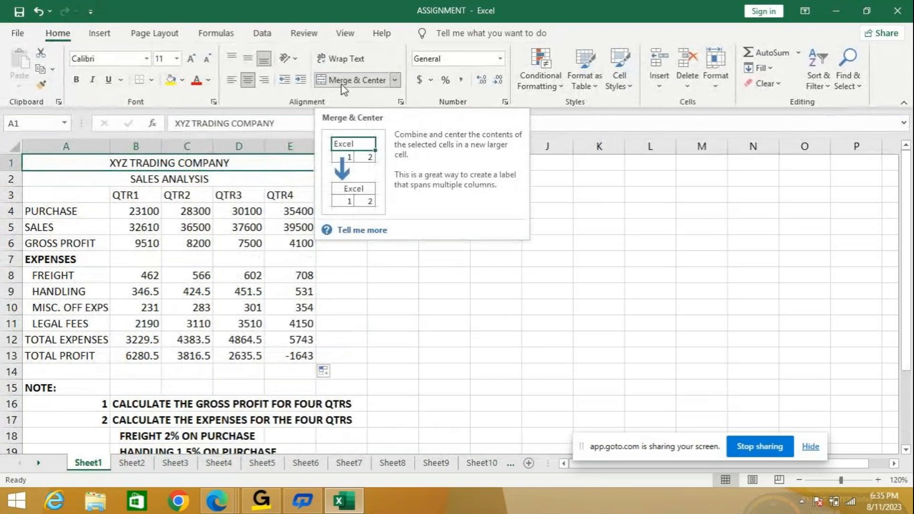
click(344, 81)
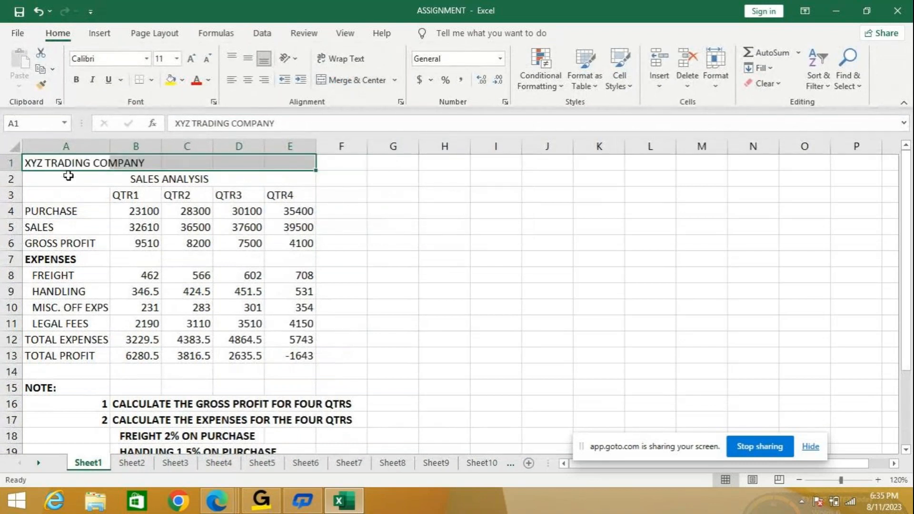
click(71, 180)
click(344, 81)
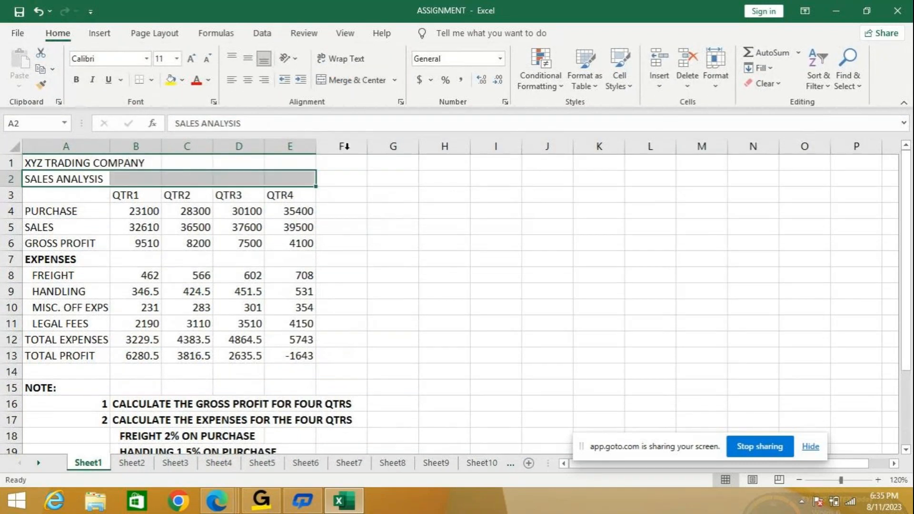
click(402, 283)
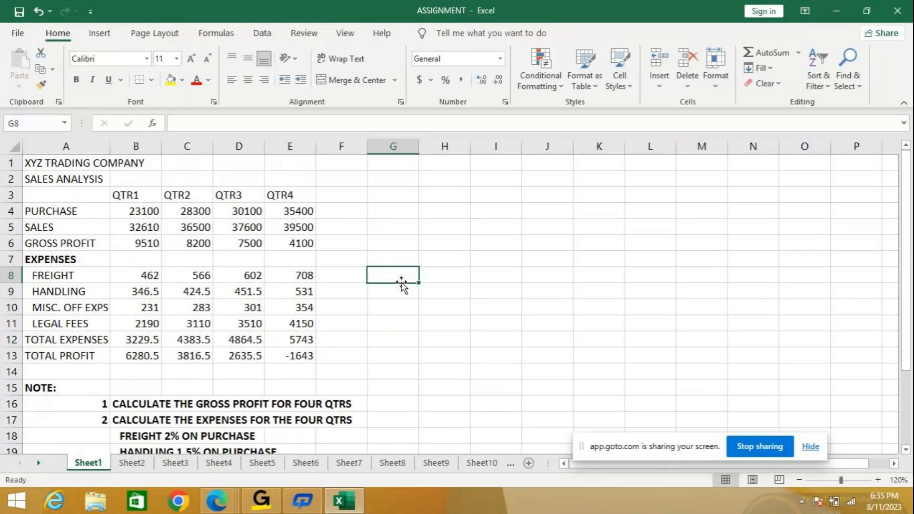
- Merge and center the XYZ TRADING COMPANY title across A1:E1
scroll(402, 283, down, 4)
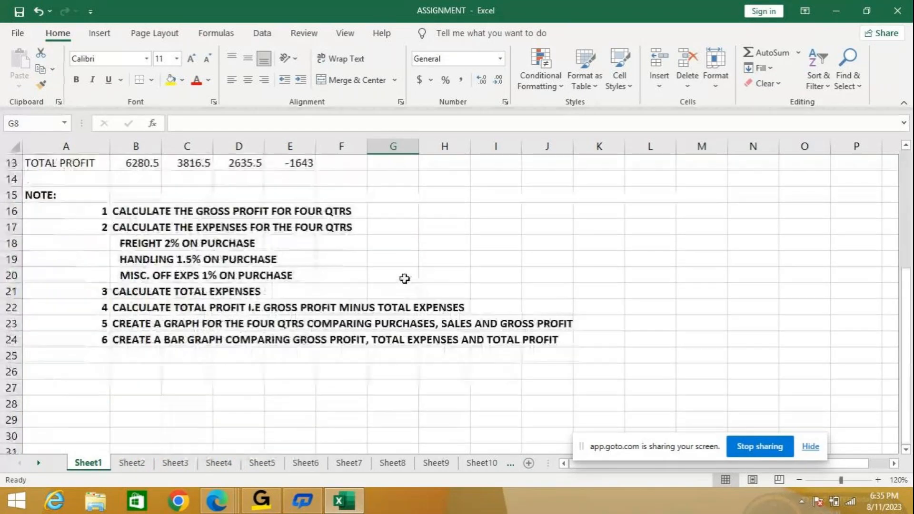
scroll(404, 279, up, 4)
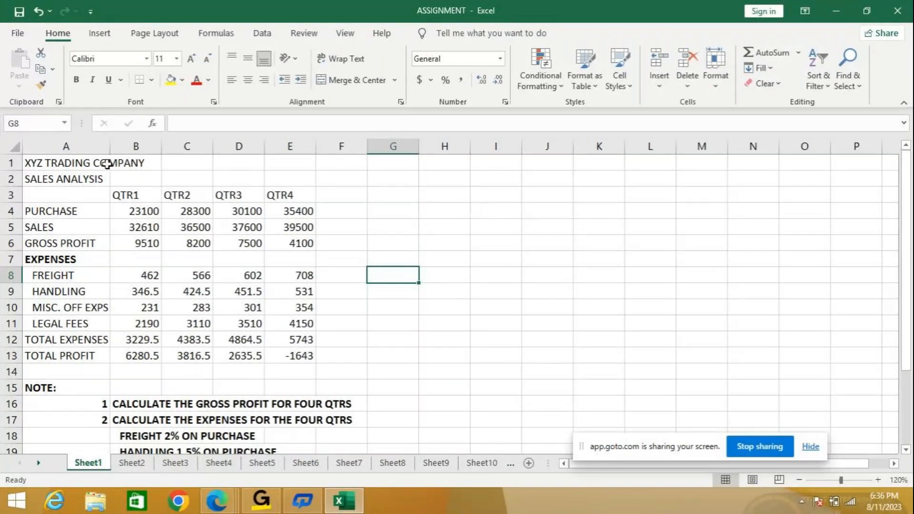
click(57, 163)
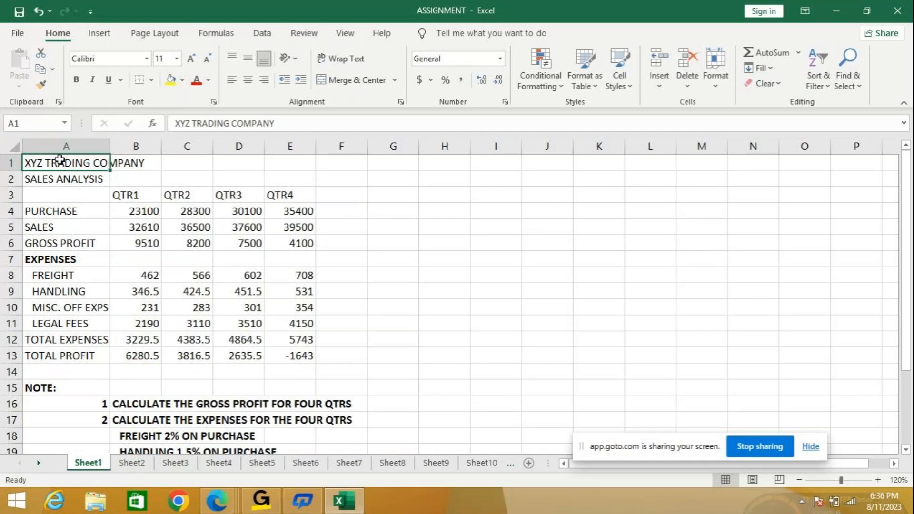
drag(60, 160, 301, 162)
click(371, 86)
click(342, 211)
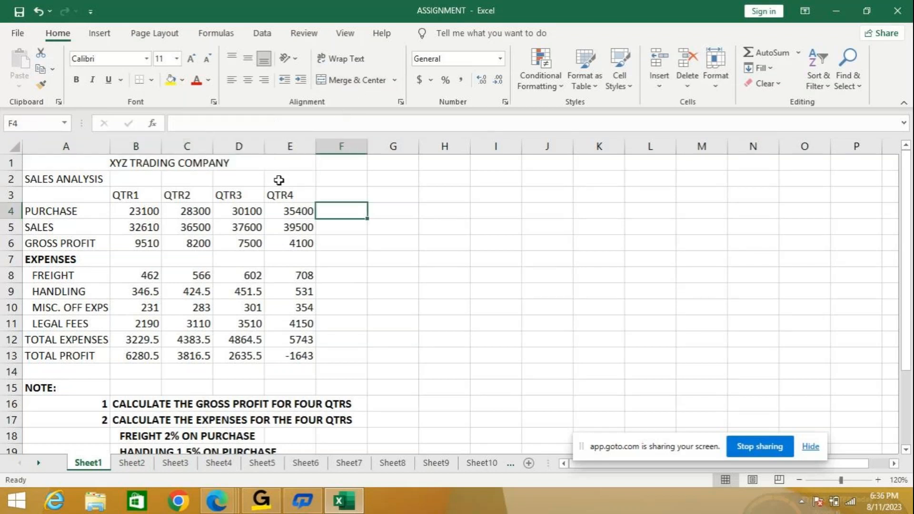
- Merge and center the SALES ANALYSIS heading across A2:E2
click(66, 180)
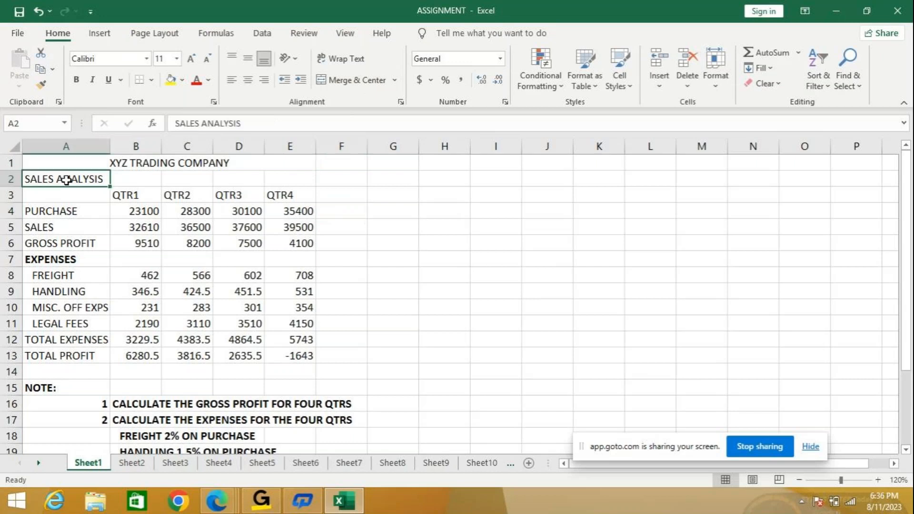
drag(71, 179, 273, 176)
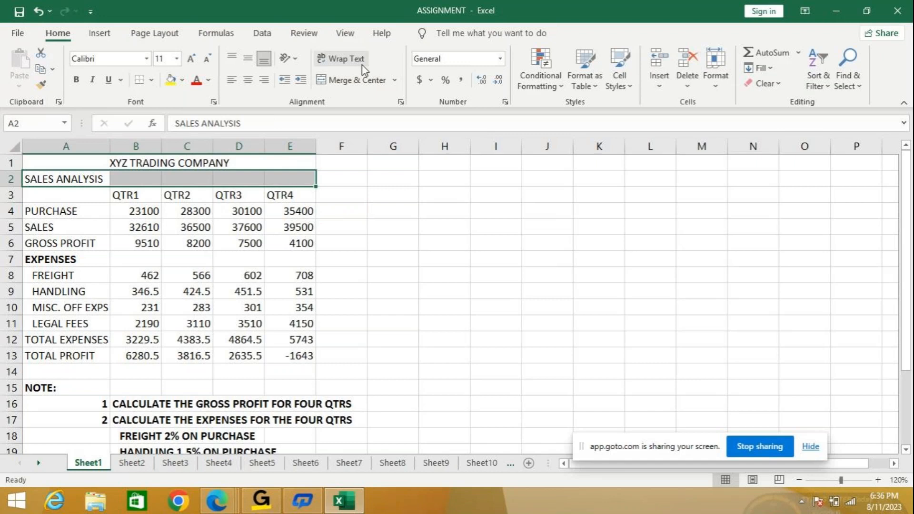
click(358, 80)
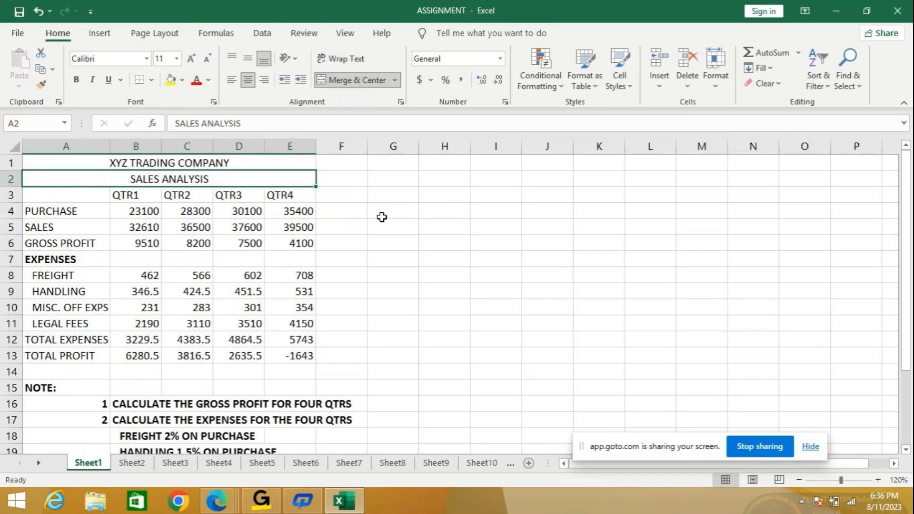
click(383, 217)
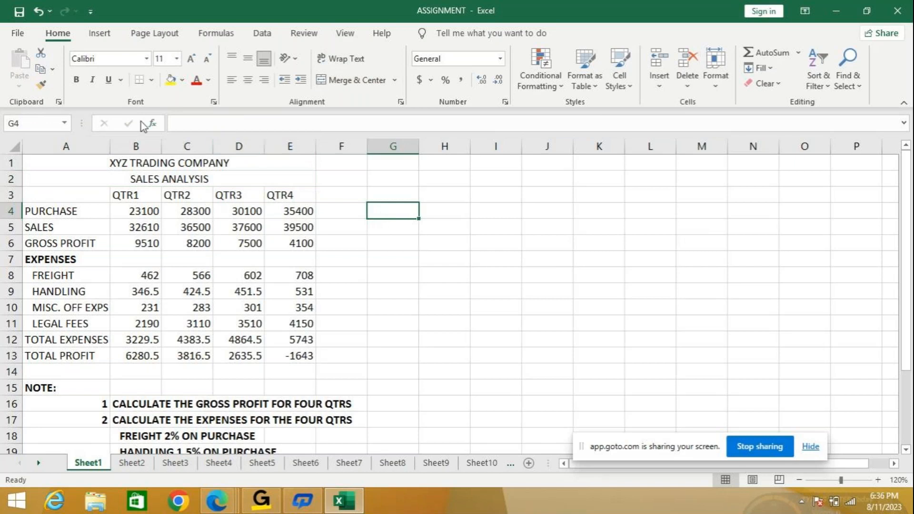
- Close the ASSIGNMENT workbook without saving its changes and start Excel again through a search for "excel"
click(900, 10)
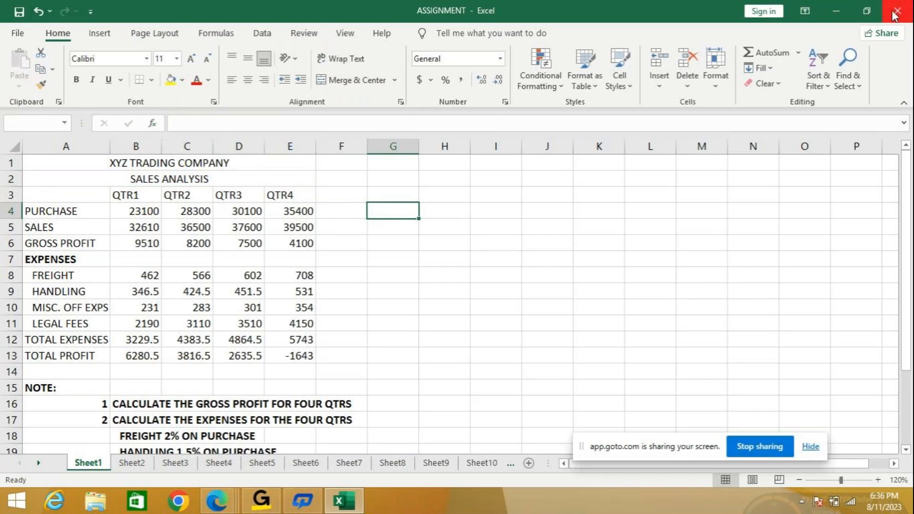
click(448, 268)
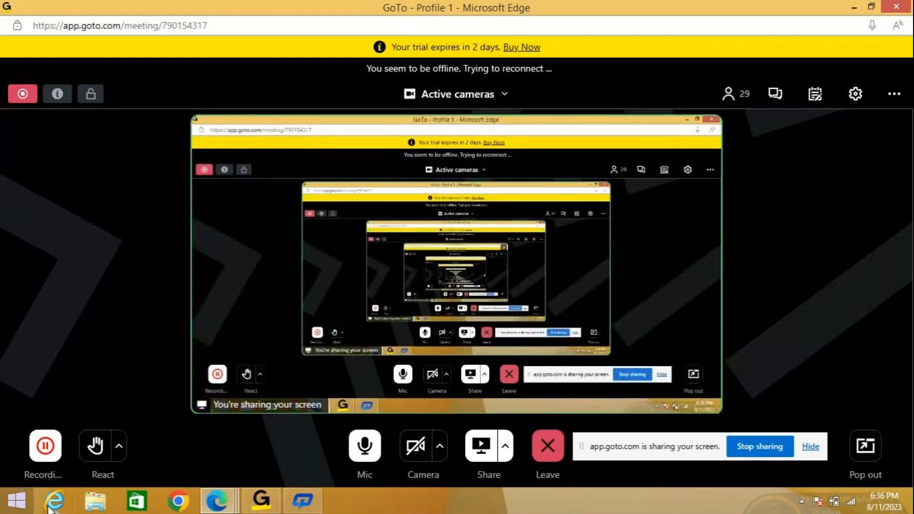
key(super)
click(871, 54)
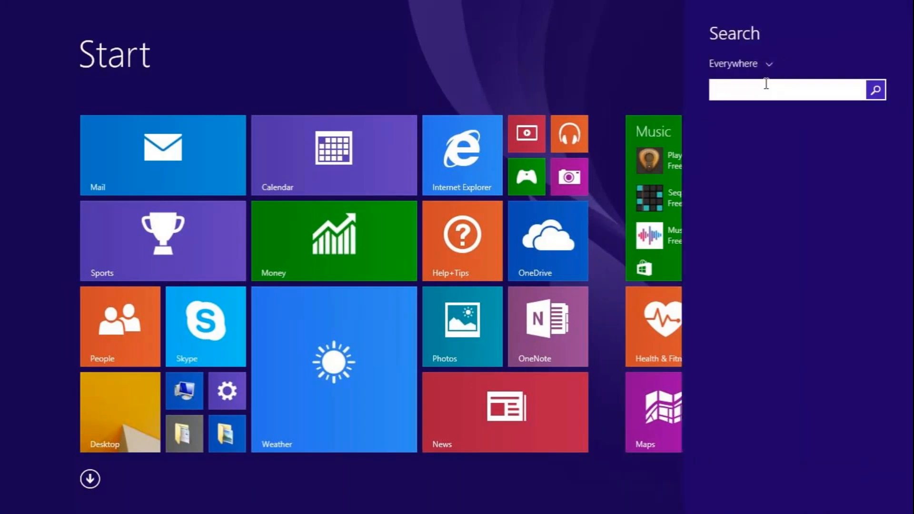
text(excel)
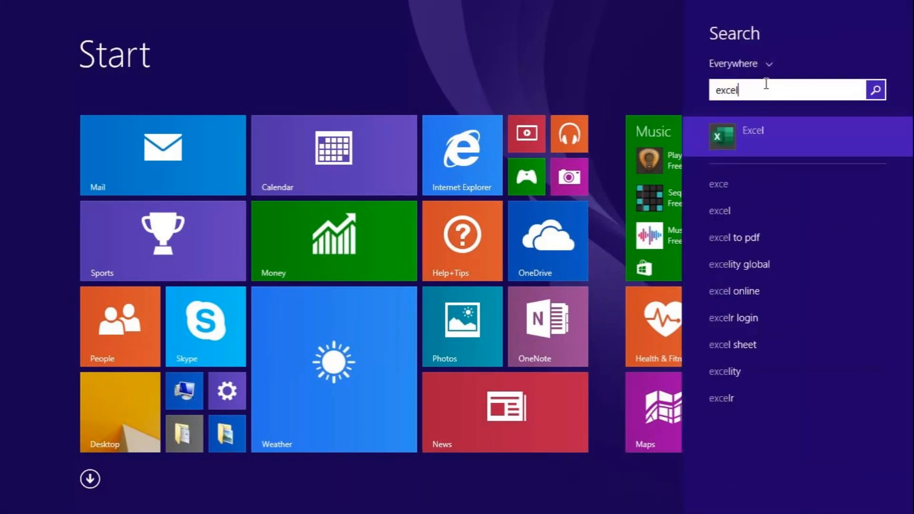
key(Return)
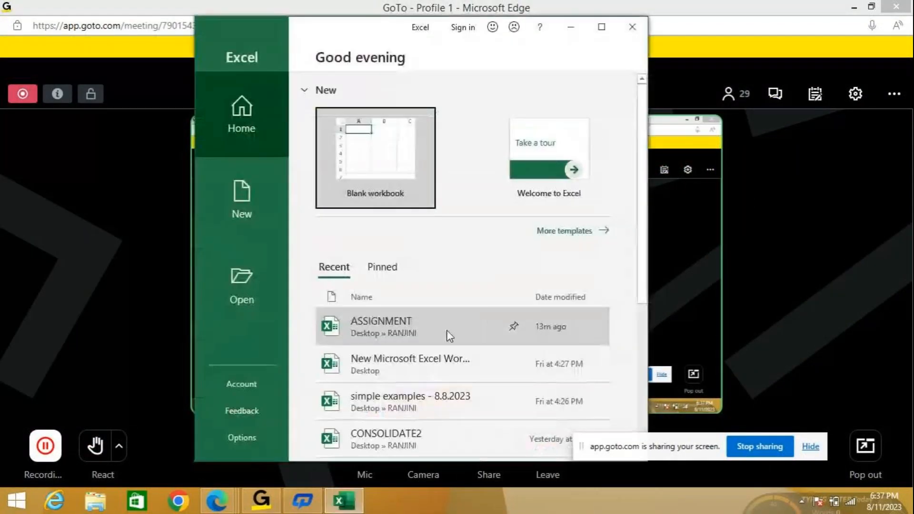
- Reopen the recent ASSIGNMENT workbook by entering its password, maximize it and show Sheet1
click(436, 345)
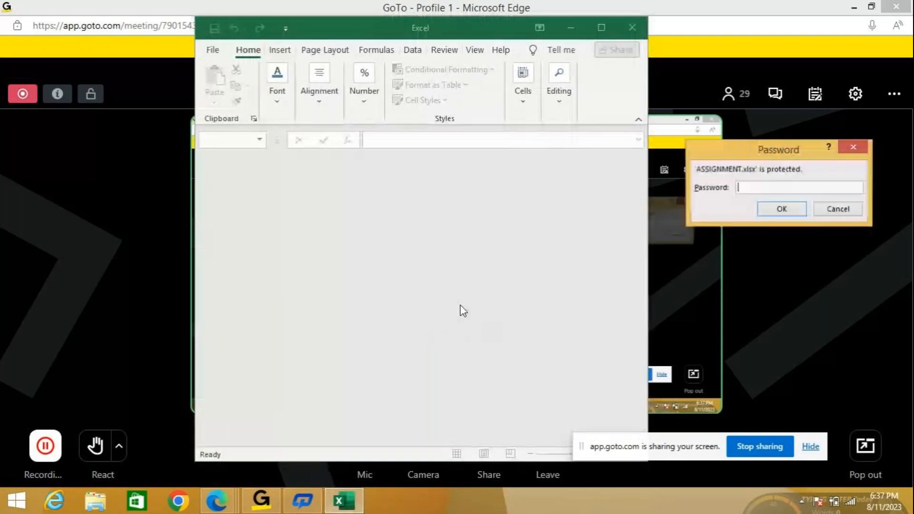
text(1234)
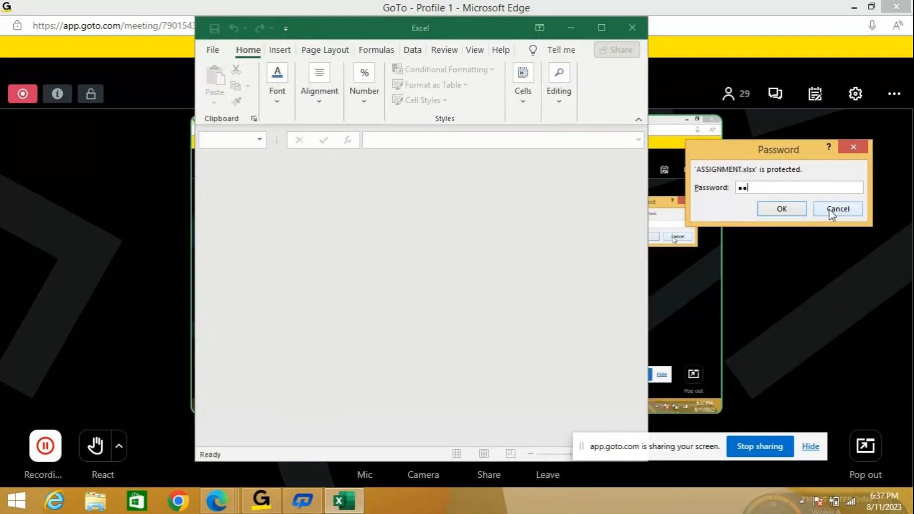
key(Return)
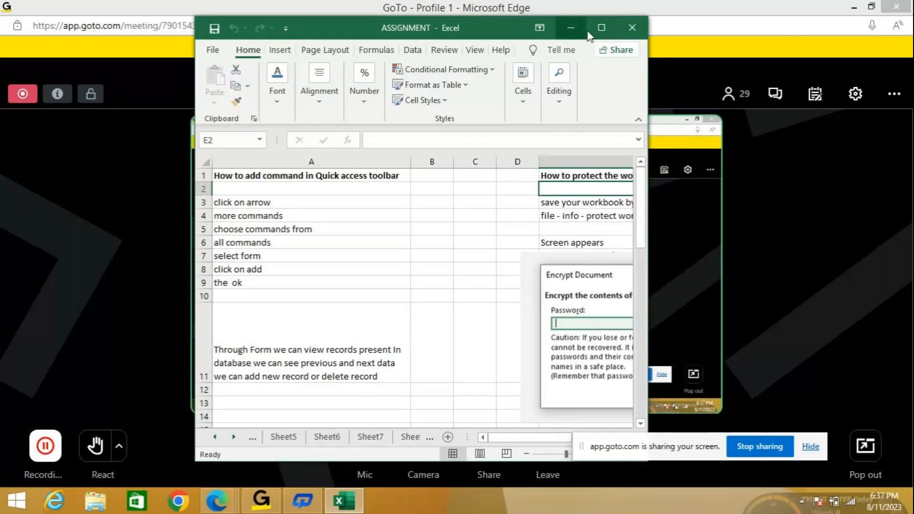
click(602, 27)
click(21, 464)
click(21, 463)
click(20, 464)
click(21, 464)
click(88, 463)
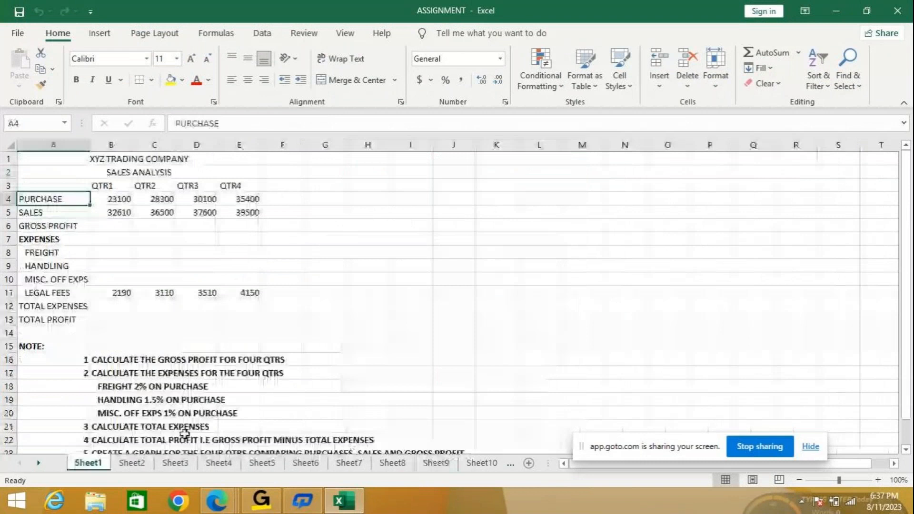
- Collapse the ribbon and set the Sheet1 zoom to 120%
double_click(56, 33)
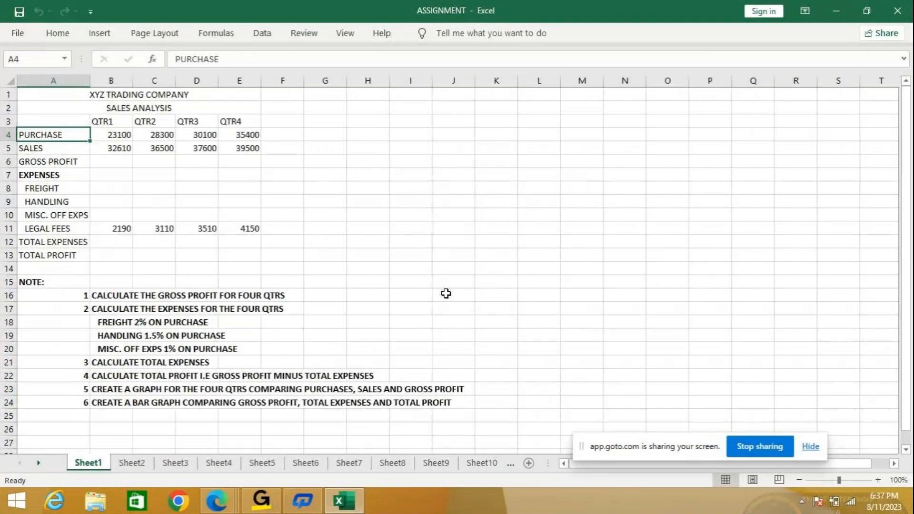
click(878, 480)
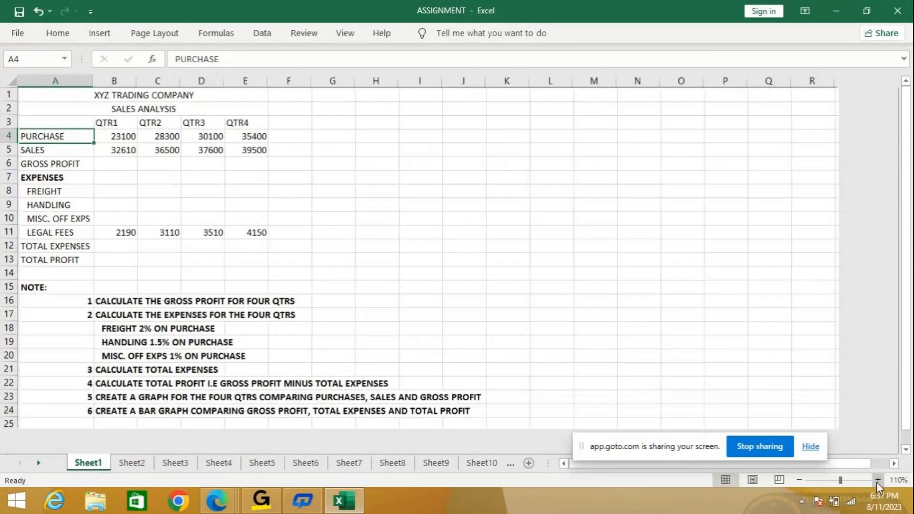
click(878, 480)
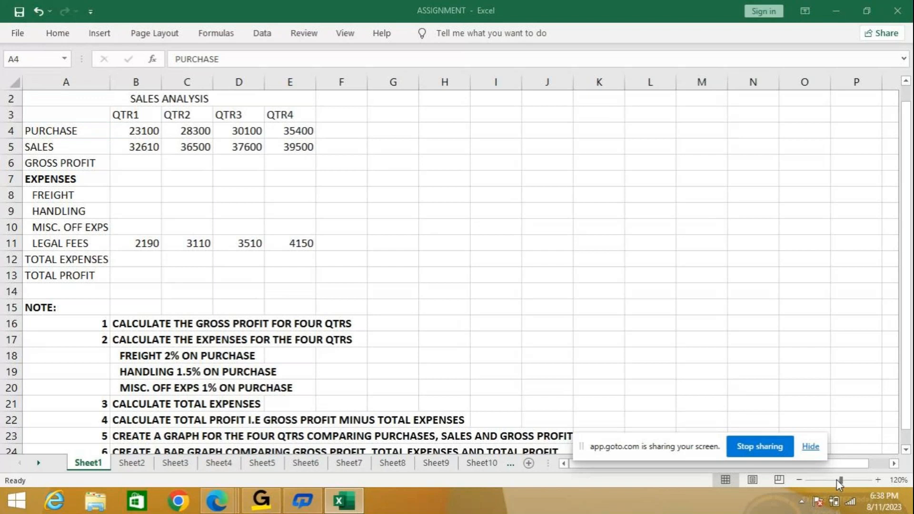
- Return the worksheet zoom to 100% and bring the first rows of Sheet1 into view
click(667, 13)
click(263, 34)
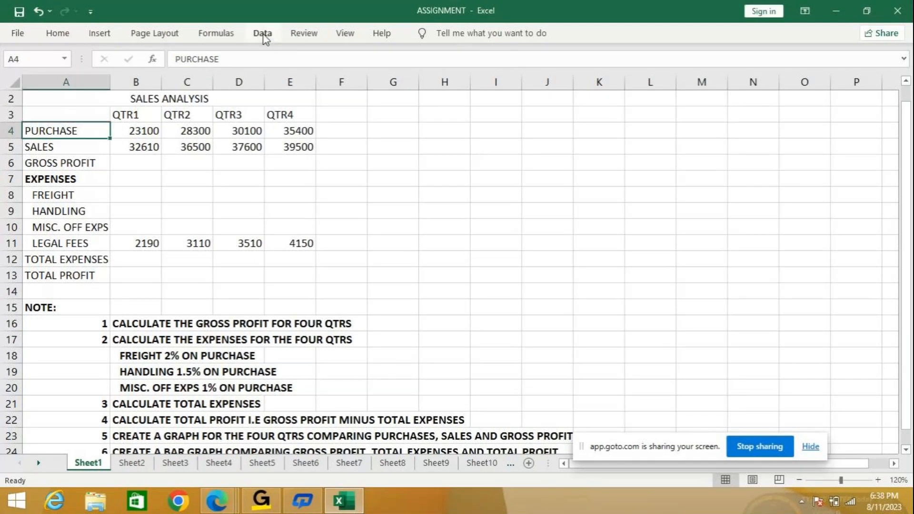
click(344, 34)
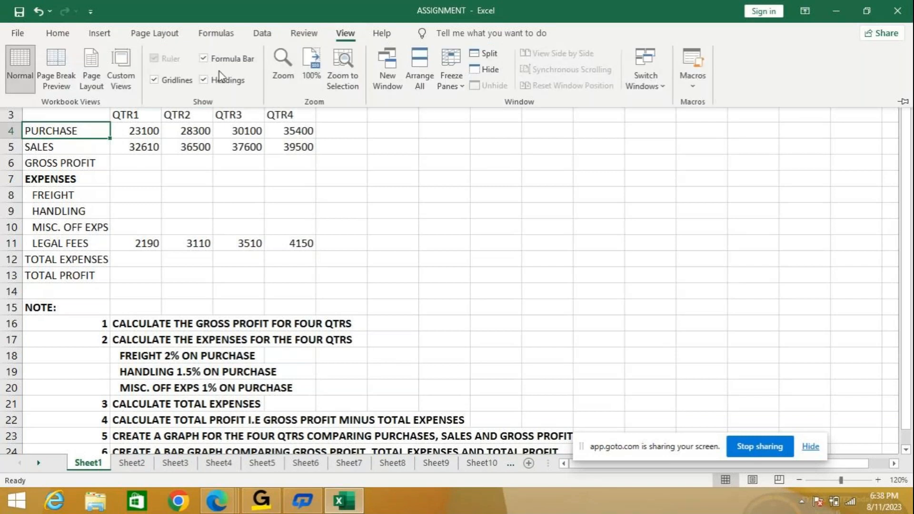
click(318, 80)
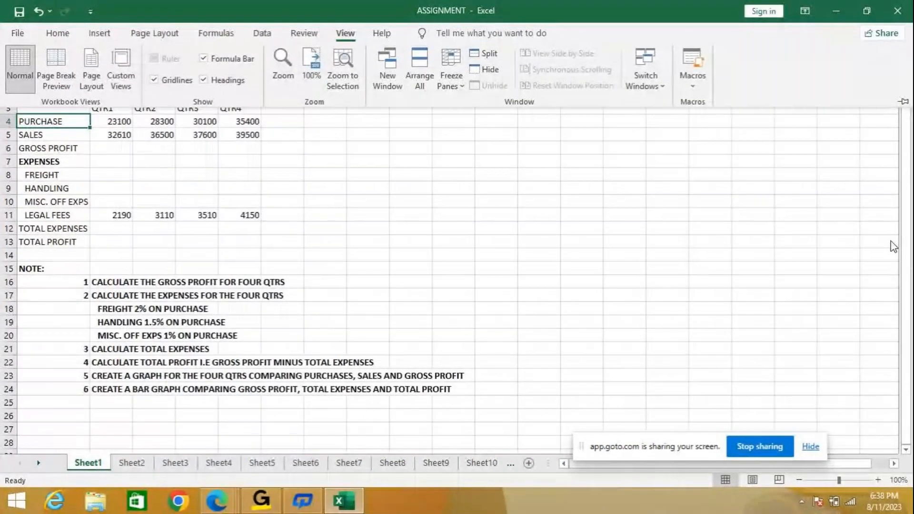
drag(912, 245, 913, 178)
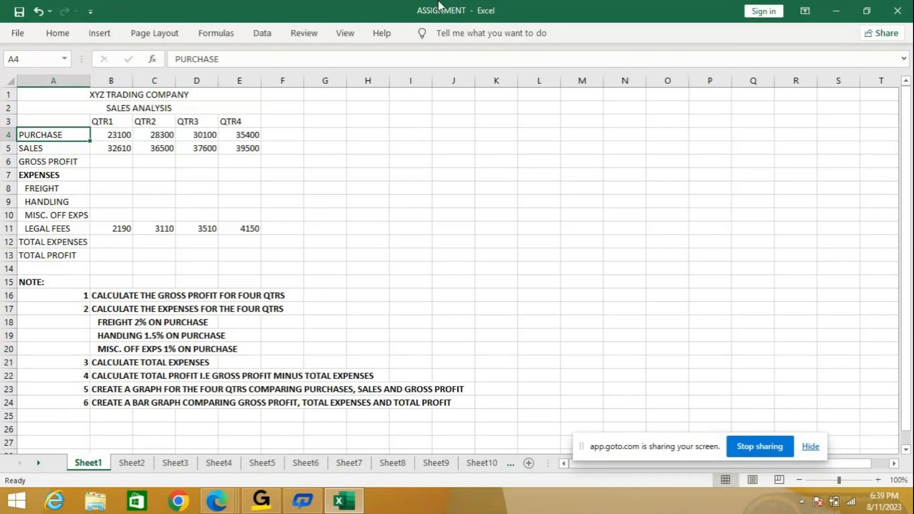
- Search for Notepad, open a blank document in it and maximize the window
click(503, 97)
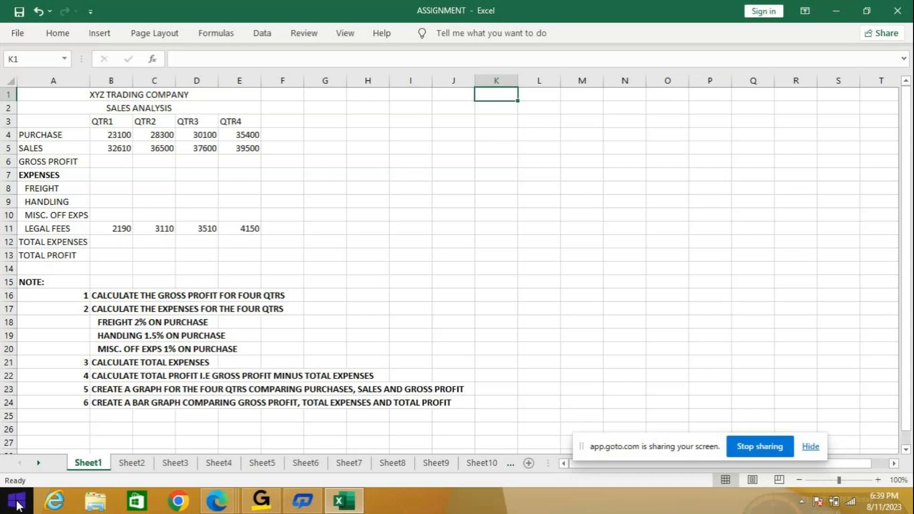
click(18, 505)
click(879, 54)
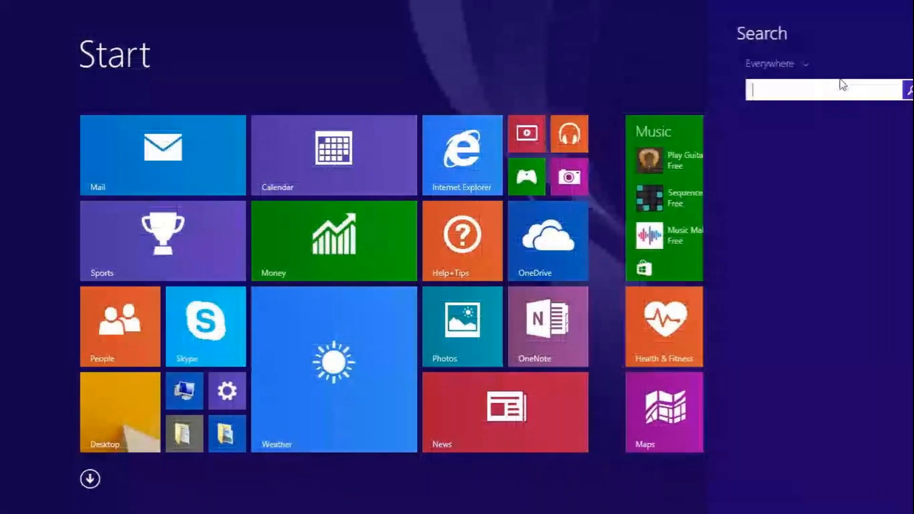
text(notepad)
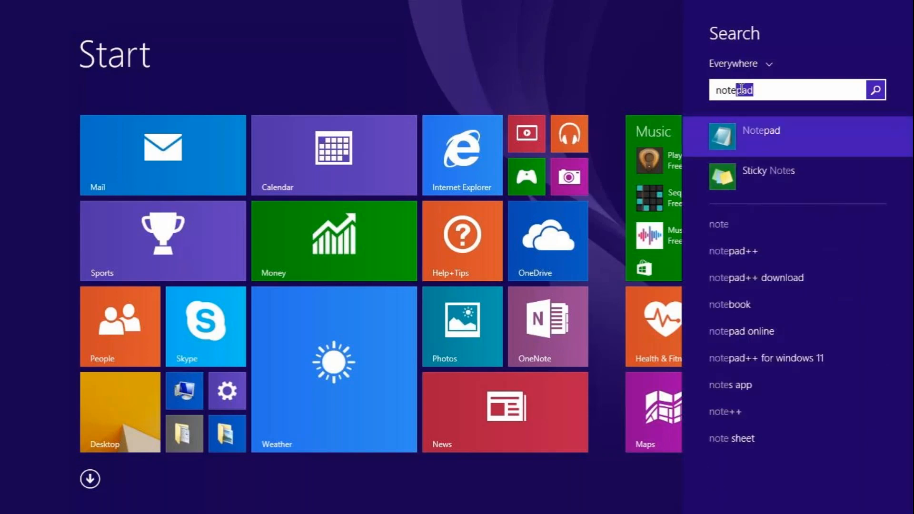
click(753, 133)
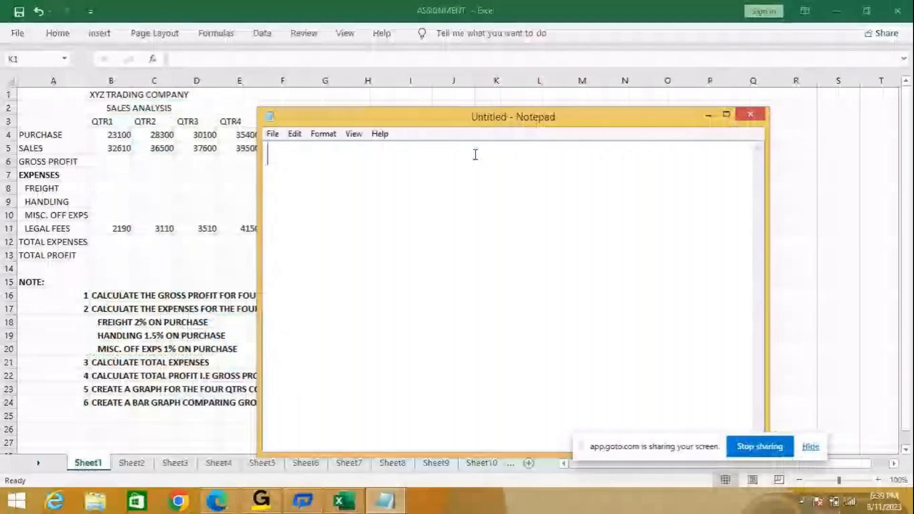
double_click(639, 113)
- Write the definition "chart - pictorial representaion of data is known as chart" on the first line
text(Chart - pictorial )
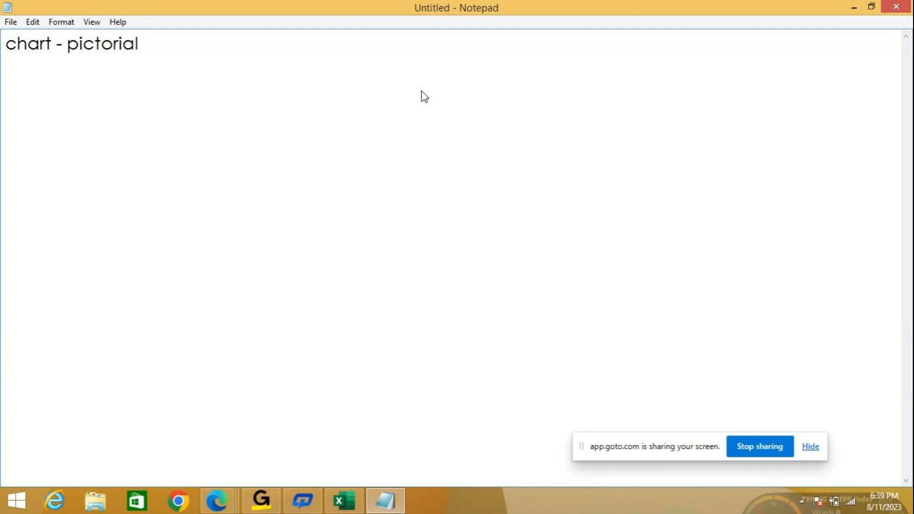
text(representaion of data is known as chart)
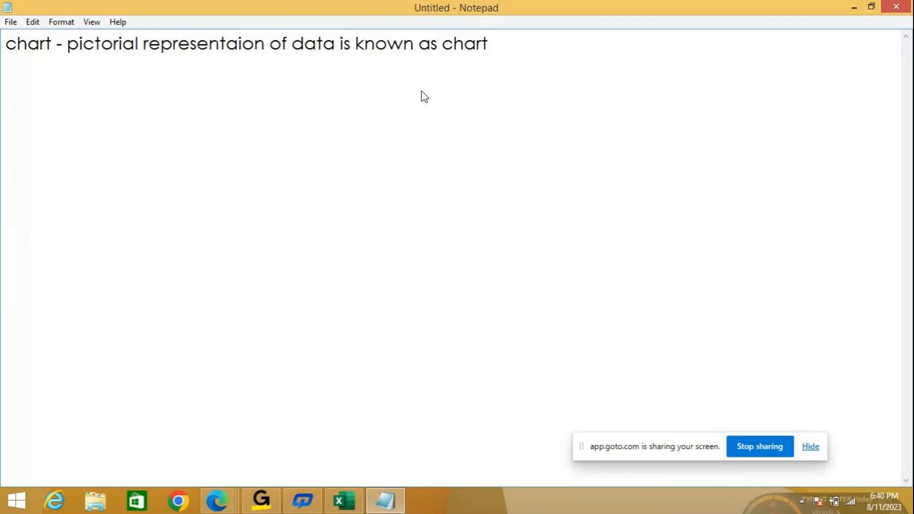
- Add the heading "2D chart" with a capital D below the definition, leaving one blank line between
key(Return)
key(Return)
text(2d chart)
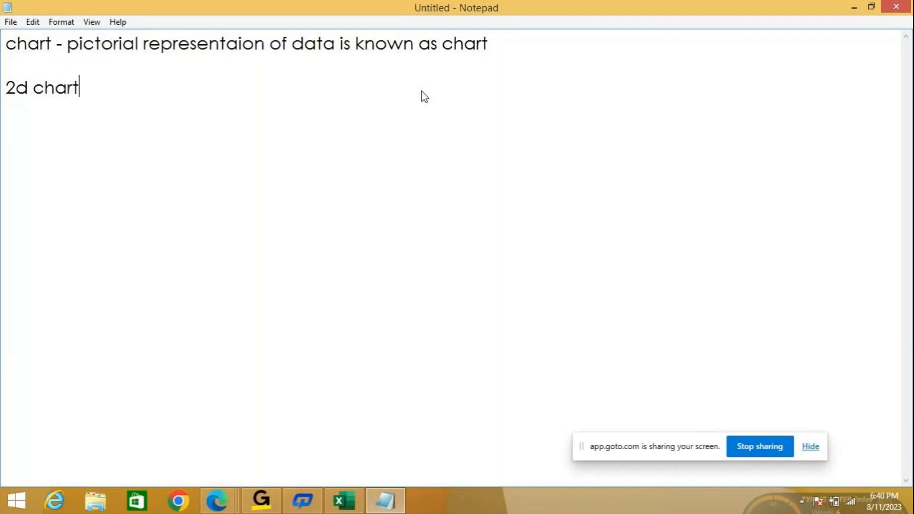
click(38, 88)
key(BackSpace)
text(D)
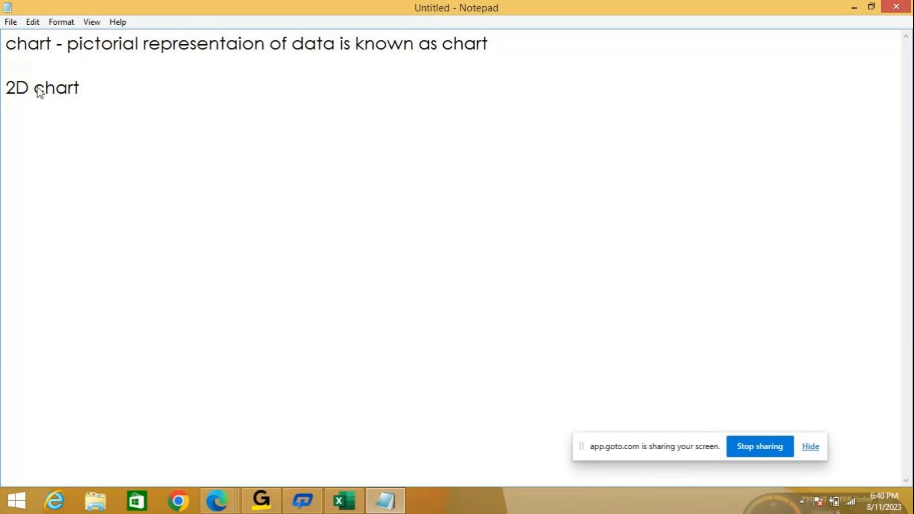
- Add the heading "3D chart" on the same line, two tabs after "2D chart", and leave a blank line below
click(161, 98)
key(Tab)
key(Tab)
text(3D chart)
key(Return)
key(Return)
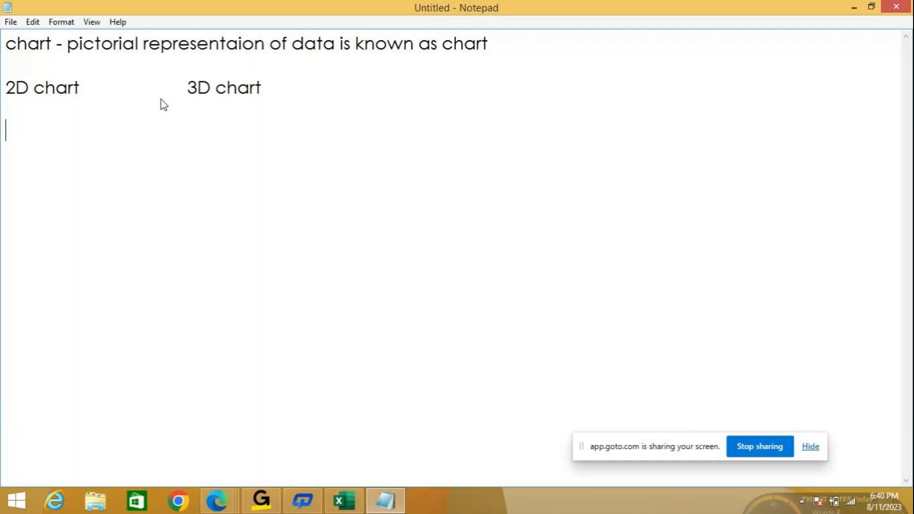
- Write "x,y axis" under the 2D chart heading and "x,y,z axis" under the 3D chart heading
text(x,y axis)
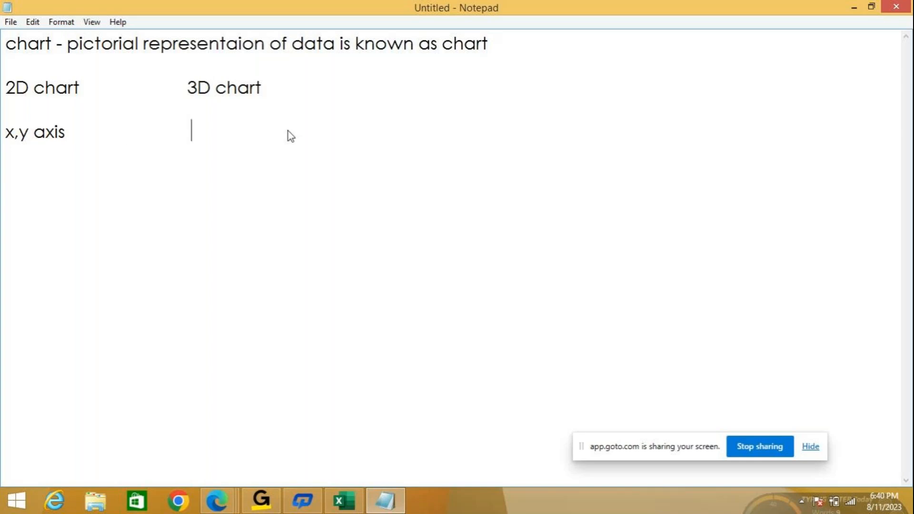
text(x,y,z axis)
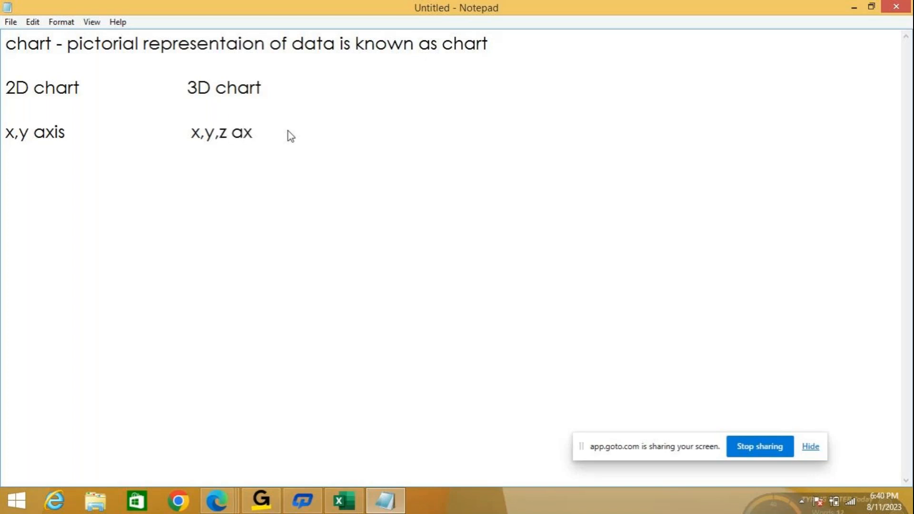
- Add the line "we can't rotate the chart" under "x,y axis" in the 2D chart column
key(Return)
text(y)
key(BackSpace)
text(we can)
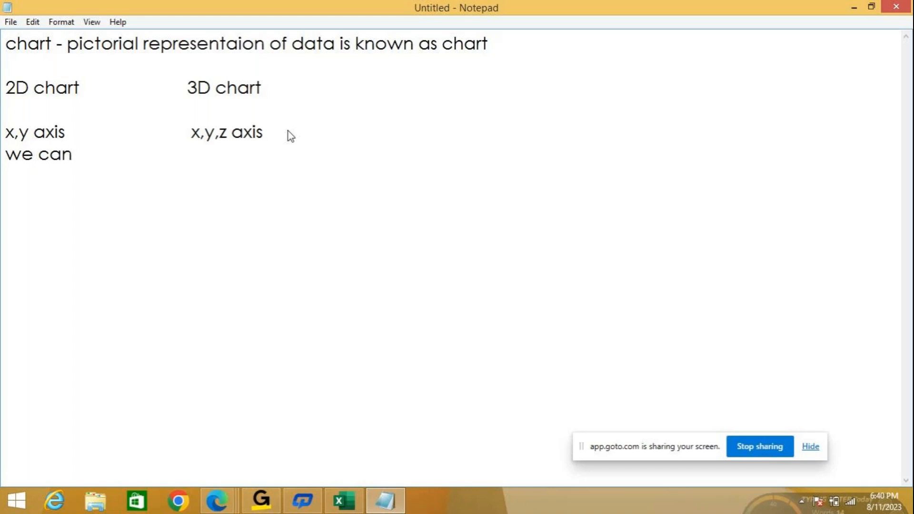
text('t rio)
key(BackSpace)
key(BackSpace)
text(otate)
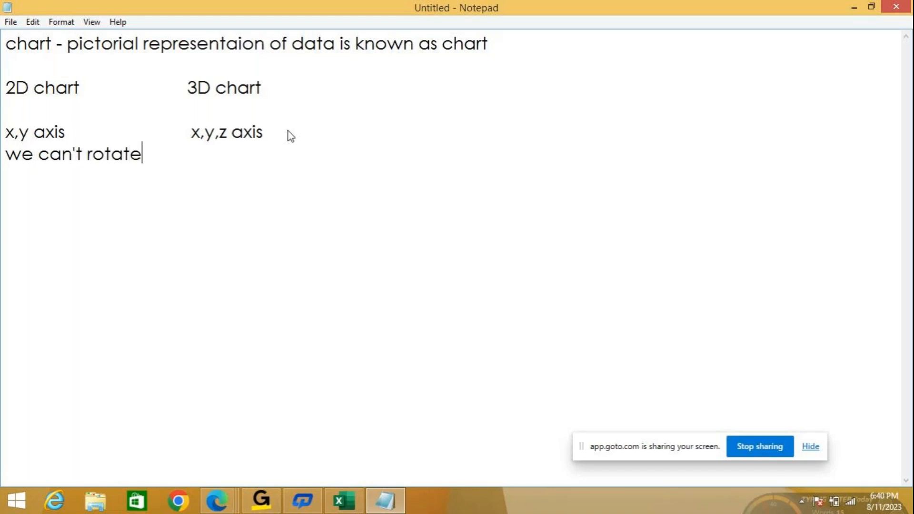
text( the chart)
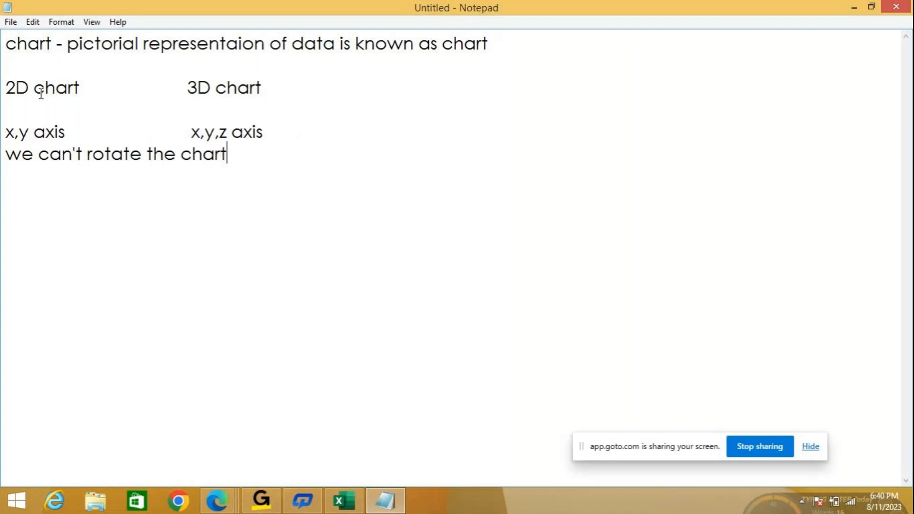
- Move the "3D chart" heading and its "x,y,z axis" line one more tab stop away from the 2D chart column
click(193, 88)
click(184, 87)
key(Tab)
click(181, 125)
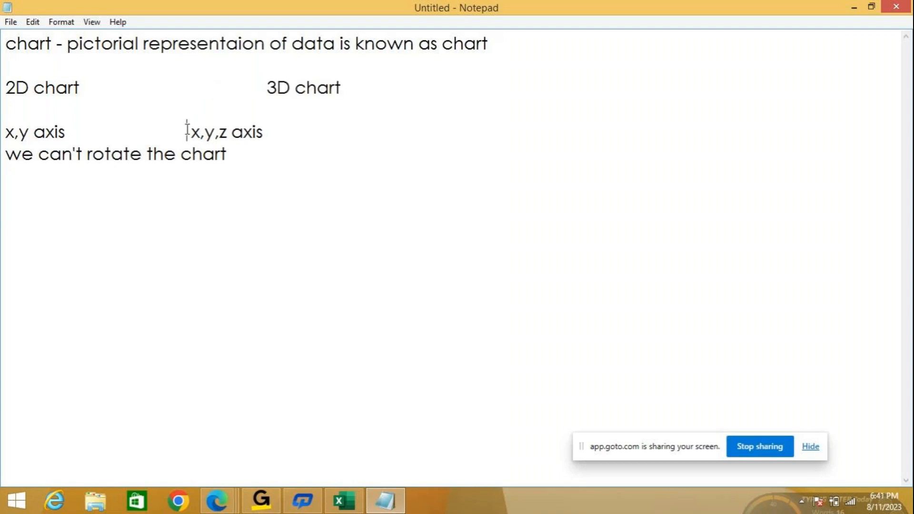
key(Tab)
- Add the line "we can rotate the chart" under "x,y,z axis" in the 3D chart column
click(272, 155)
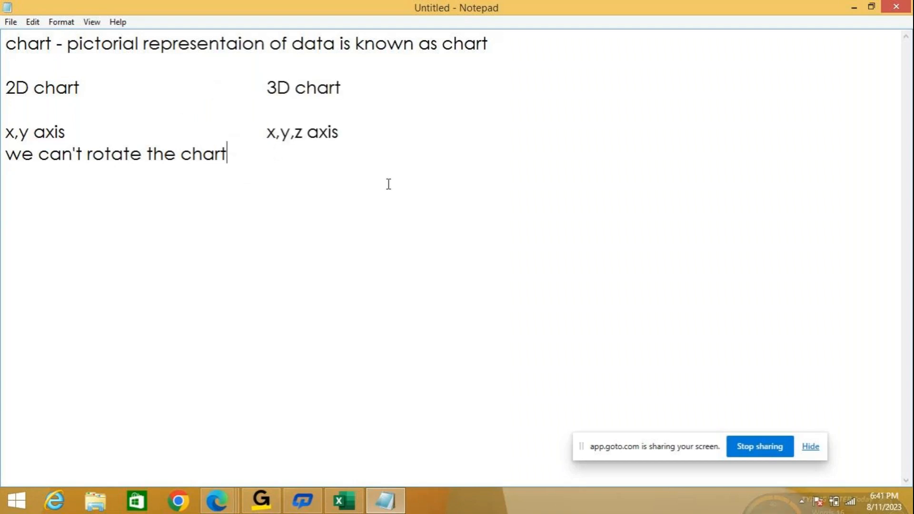
key(Tab)
key(Tab)
text(we ca)
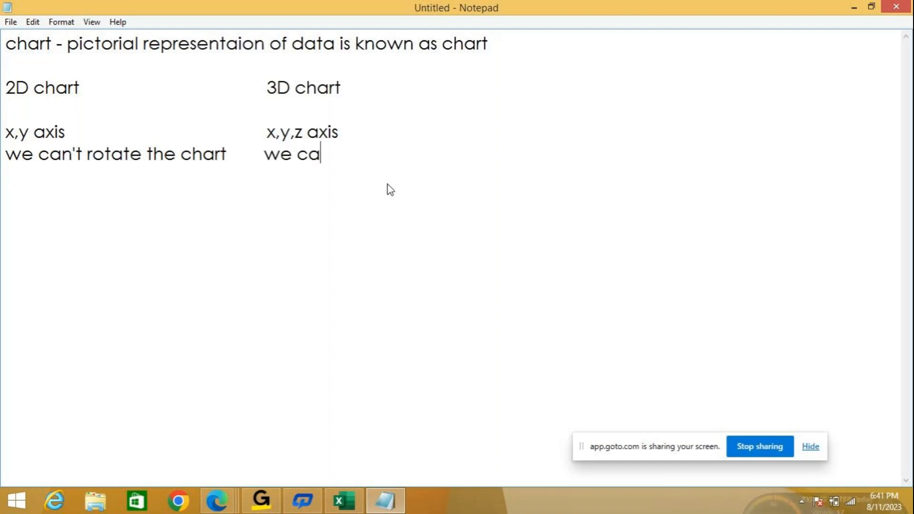
text(n rotate)
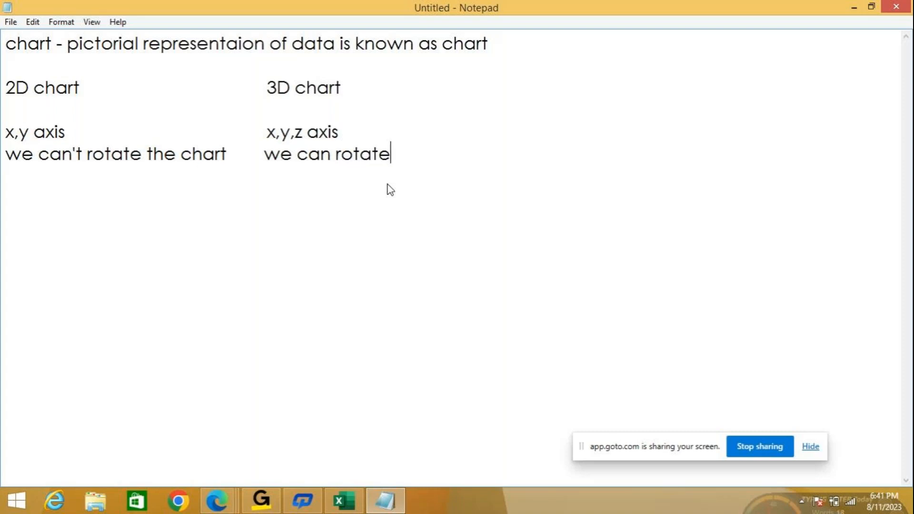
text( the chart)
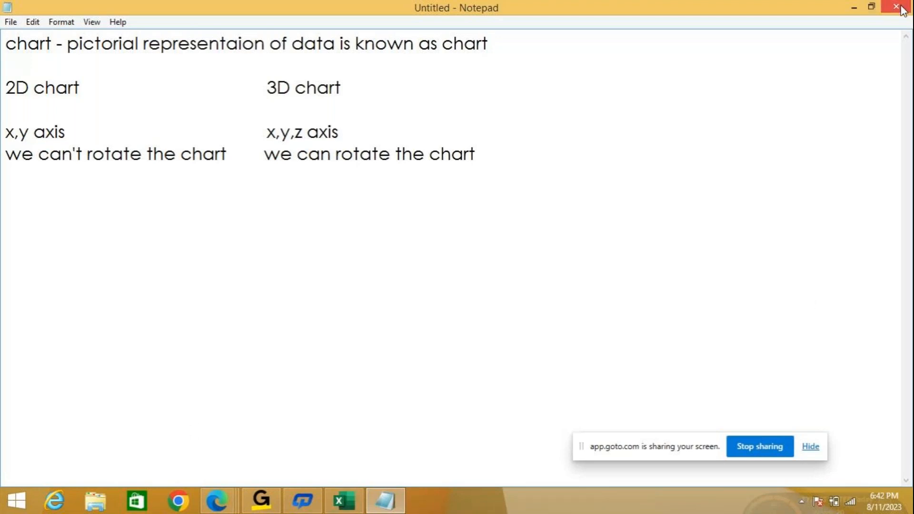
- Close the chart notes without saving them and return to the ASSIGNMENT workbook in Excel
mouse_move(910, 9)
click(899, 7)
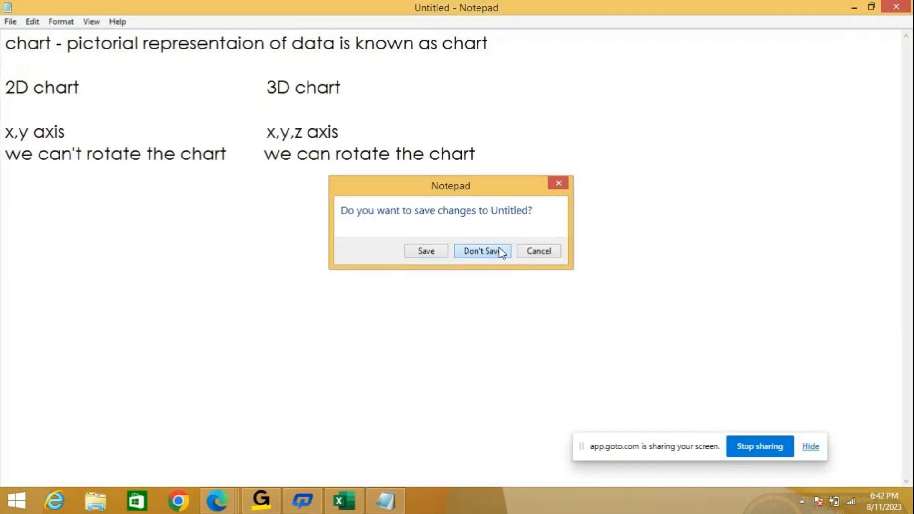
click(499, 251)
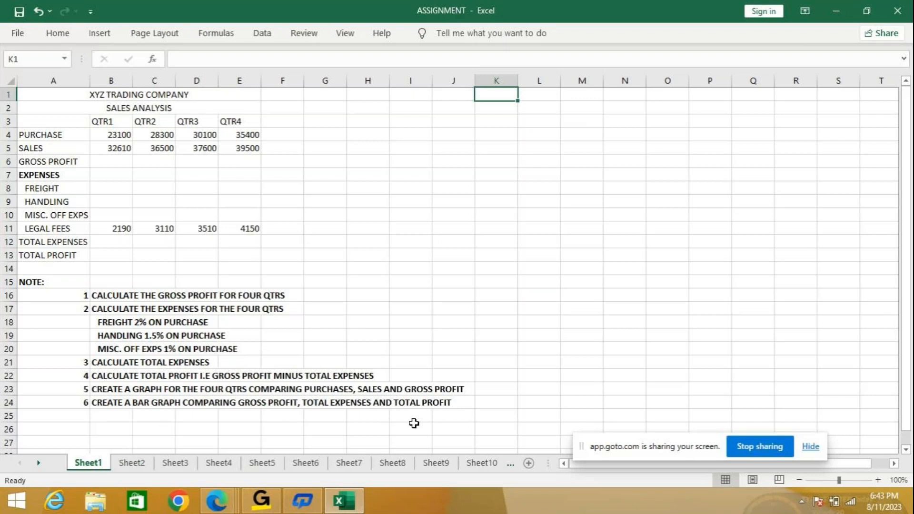
- Calculate the QTR1 gross profit in B6 with =B5-B4 and fill the formula across to QTR4
double_click(878, 480)
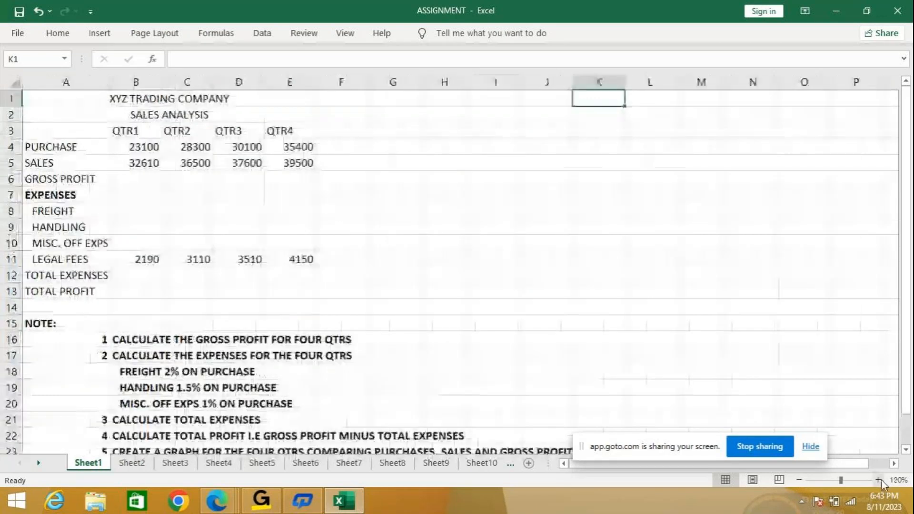
click(148, 175)
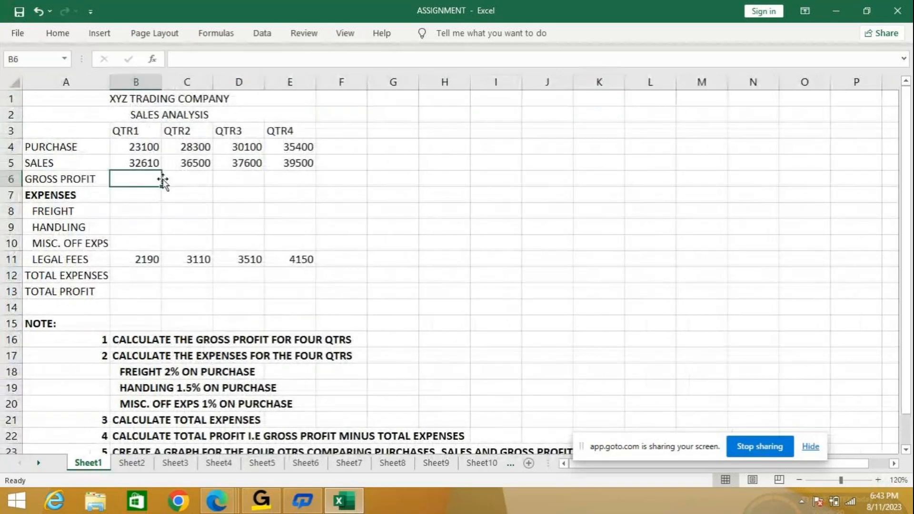
text(=)
key(Up)
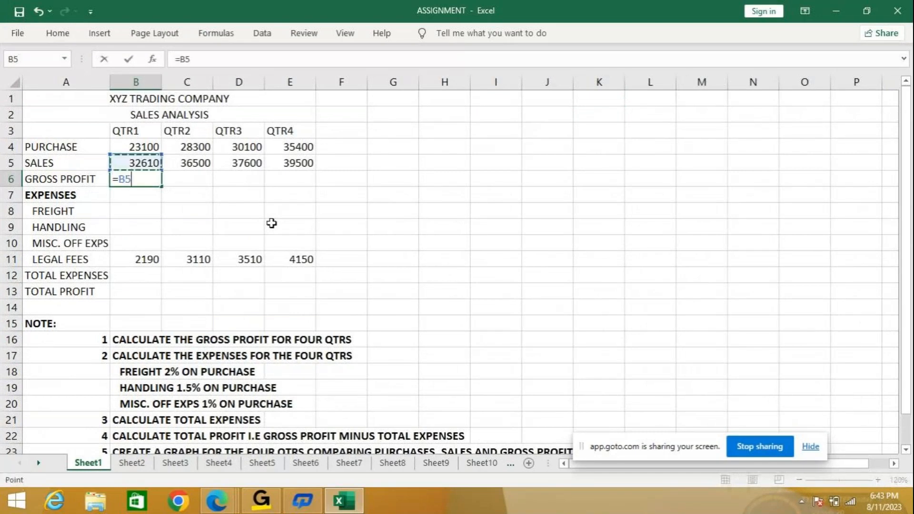
text(-)
key(Up)
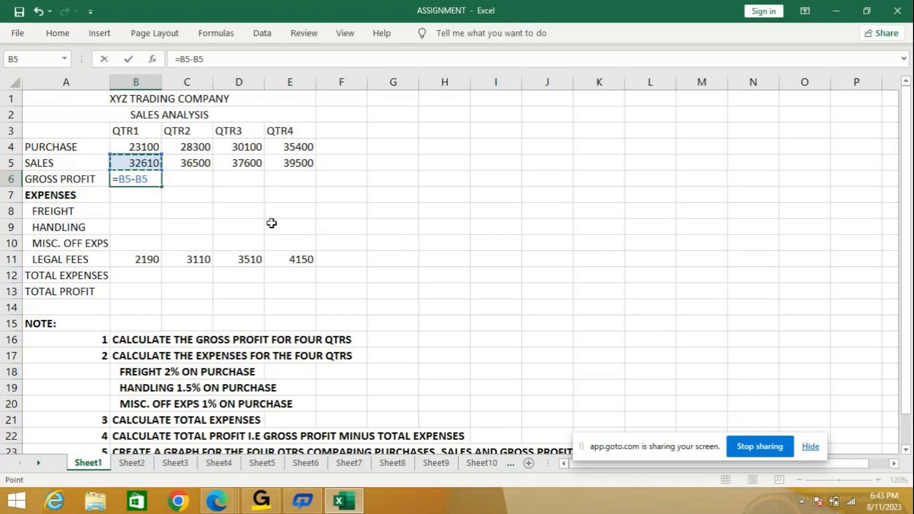
key(Up)
key(Return)
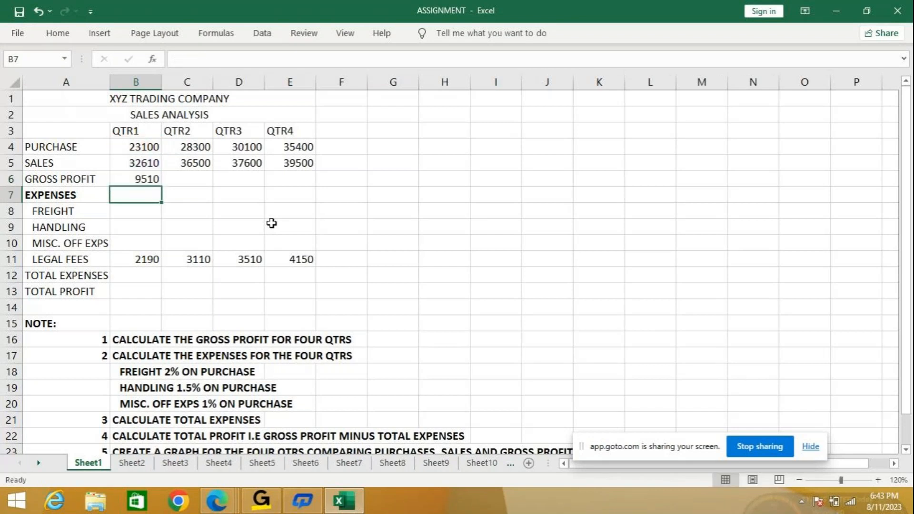
click(136, 178)
drag(161, 187, 308, 183)
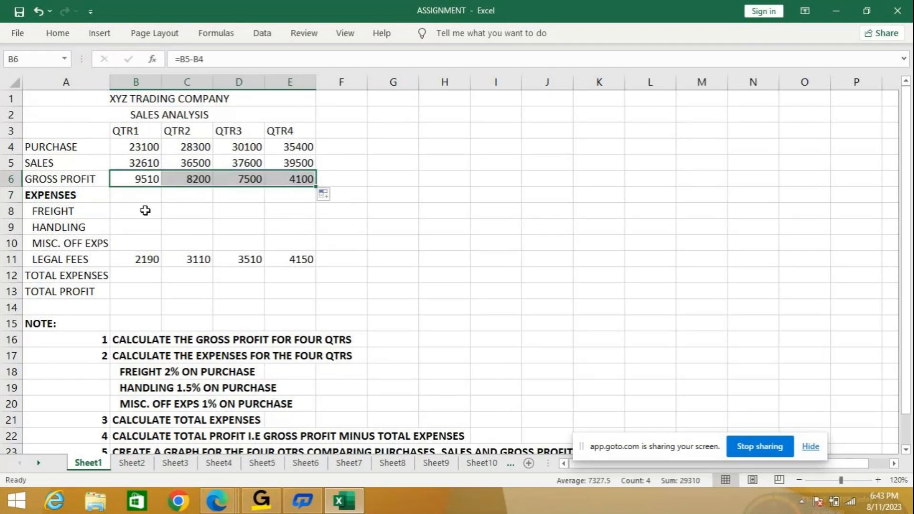
- Calculate the QTR1 freight in B8 with =B4*2% and fill the formula across to QTR4
click(147, 211)
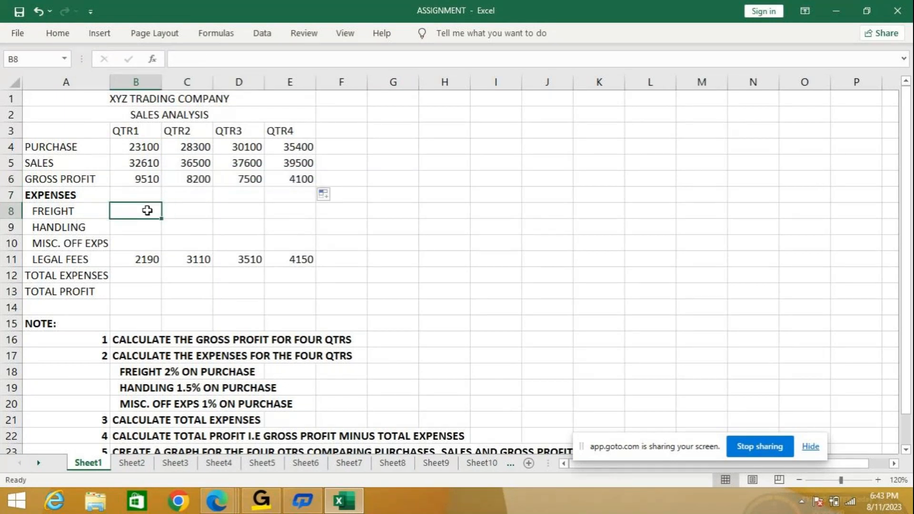
text(=)
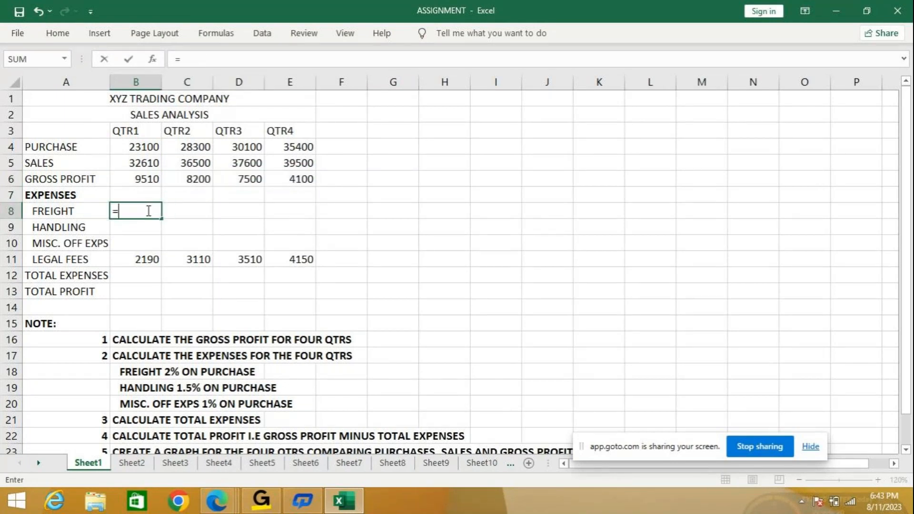
key(Up)
key(Up)
key(Up)
key(Up)
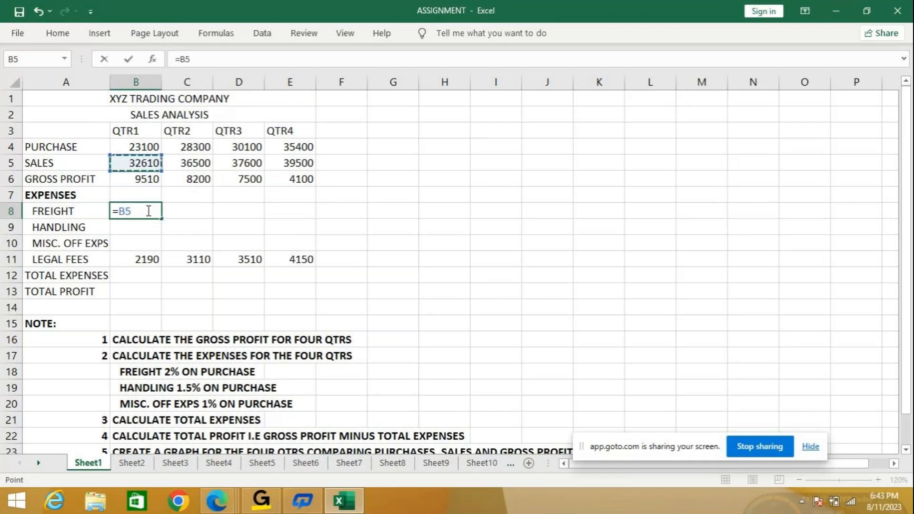
text(*2)
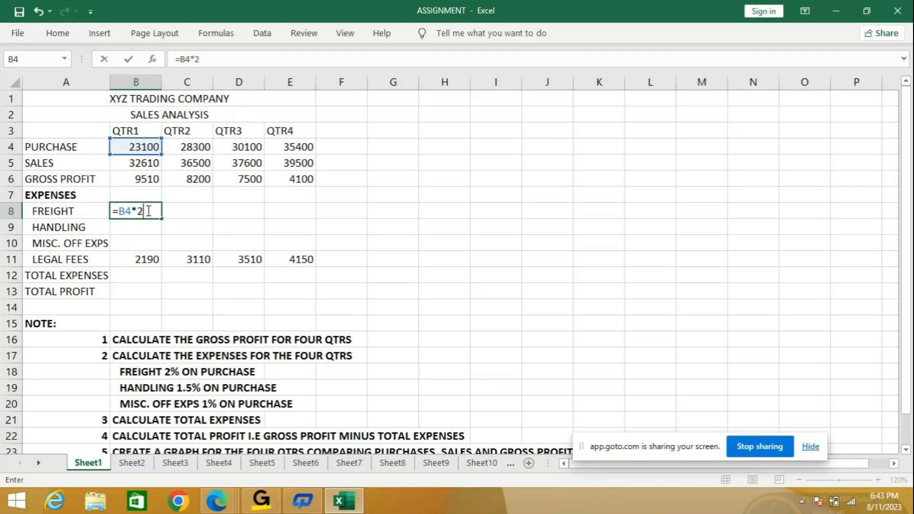
key(Return)
click(148, 211)
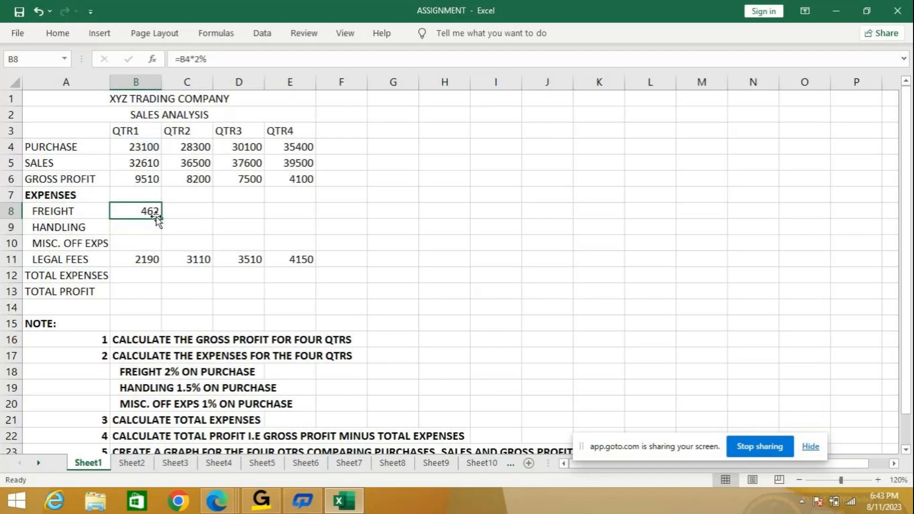
drag(159, 219, 289, 222)
- Calculate the QTR1 handling expense in B9 with =B4*1.5% and fill the formula across to QTR4
key(Down)
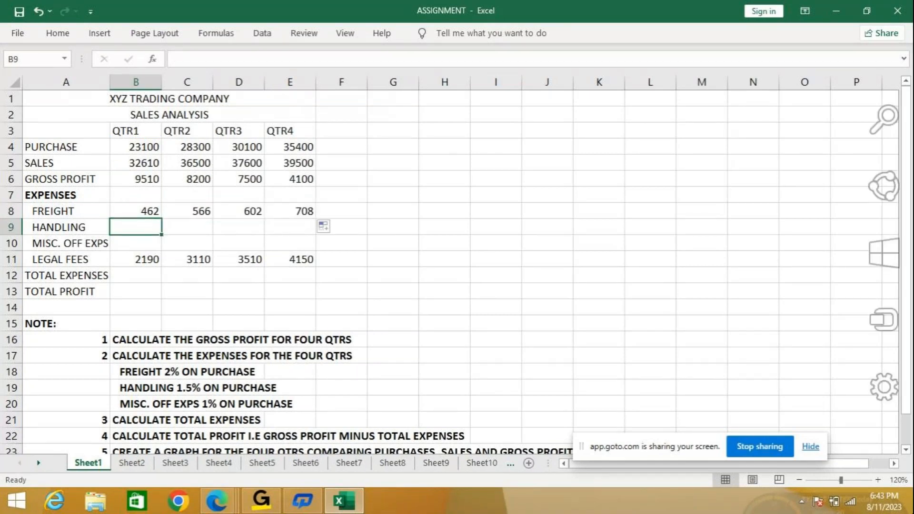
text(=)
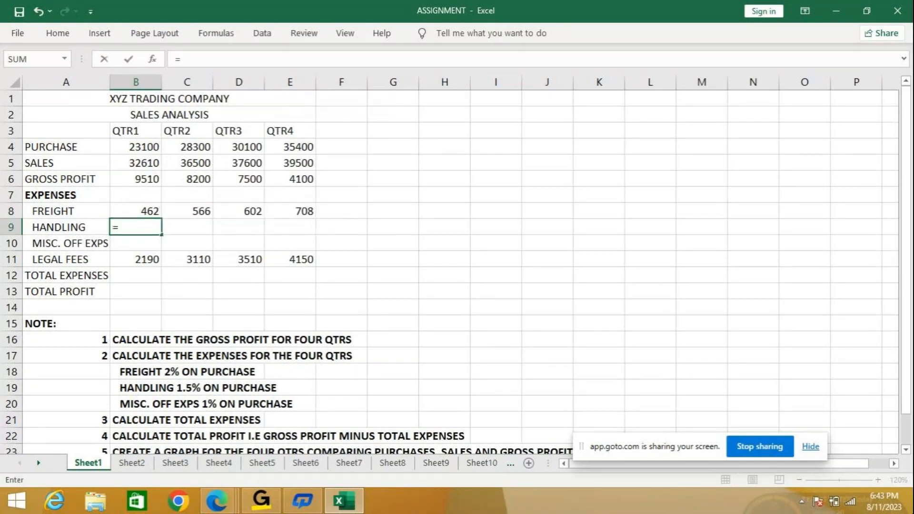
click(144, 148)
text(*1.5%)
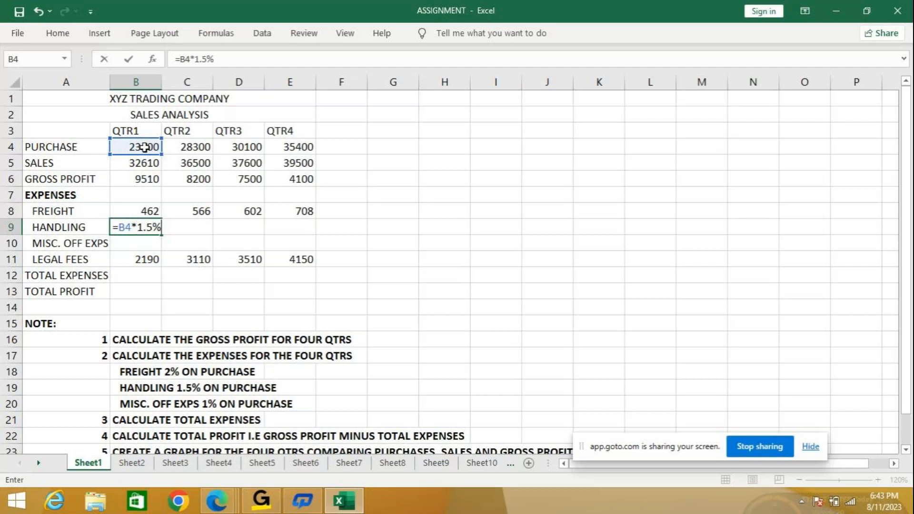
key(Return)
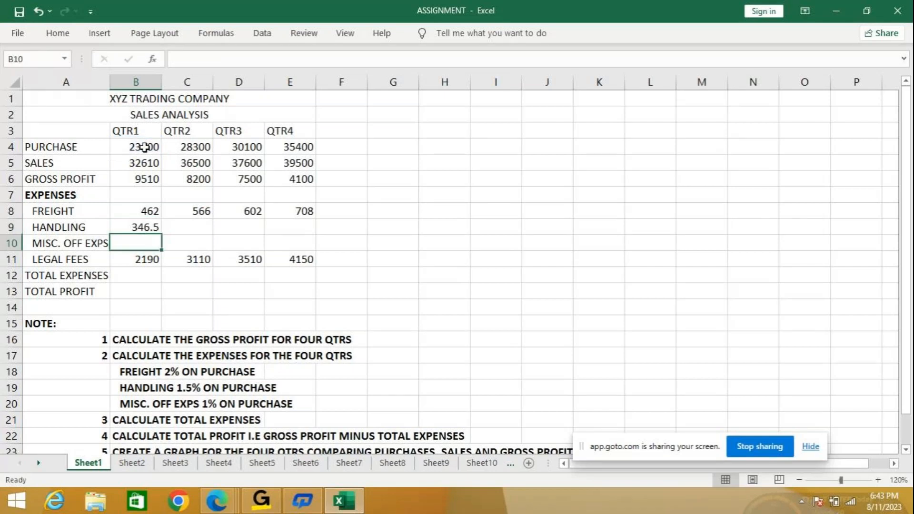
key(Up)
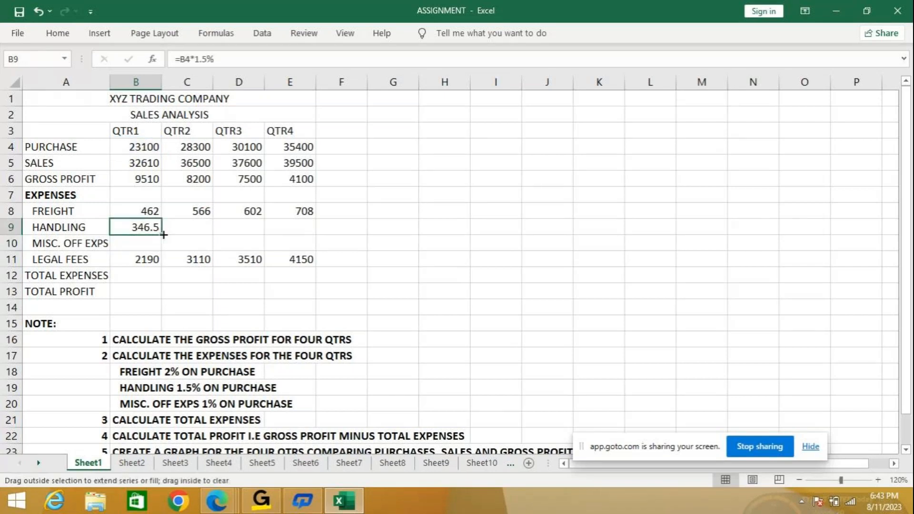
drag(163, 234, 313, 231)
- Calculate the QTR1 miscellaneous office expenses in B10 with =B4*1% and fill the formula across to QTR4
key(Down)
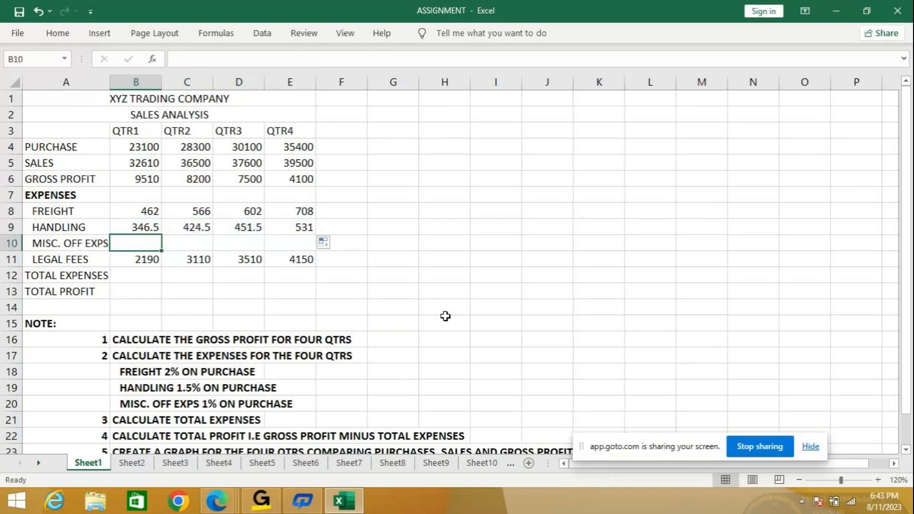
text(=)
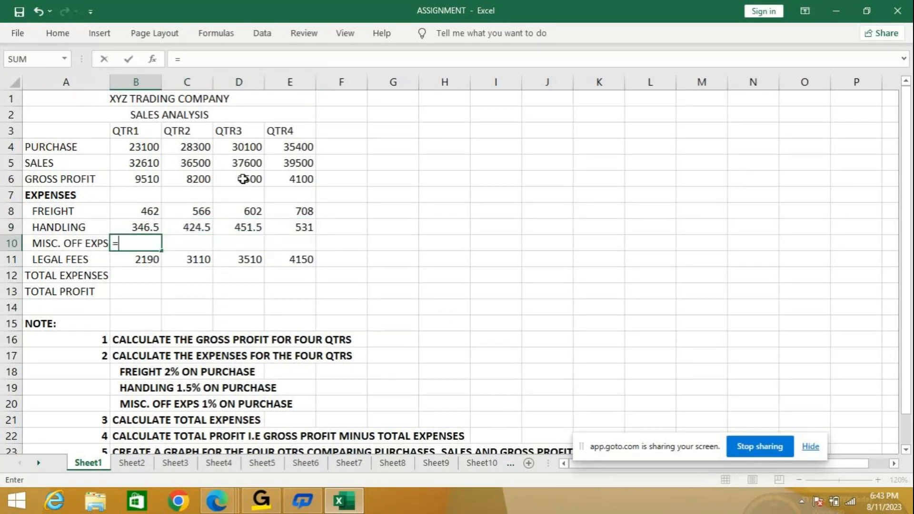
click(129, 151)
text(*1)
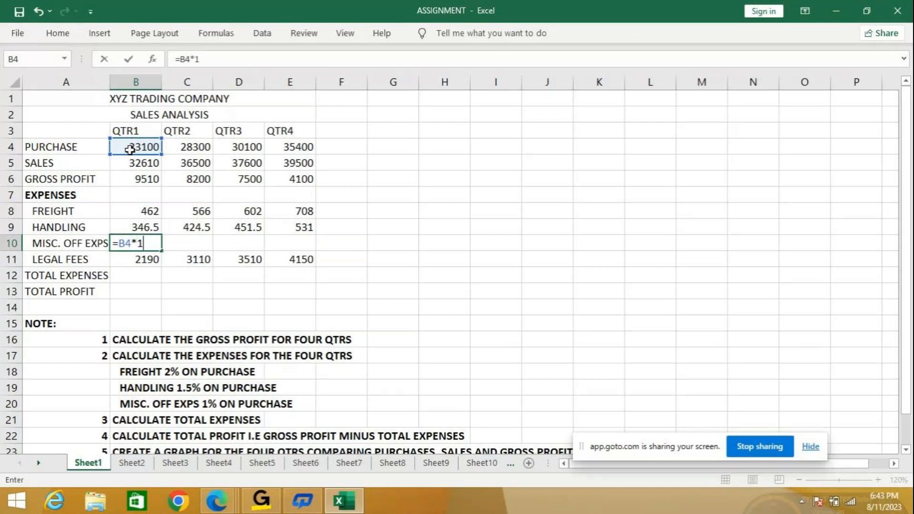
text(%)
key(Return)
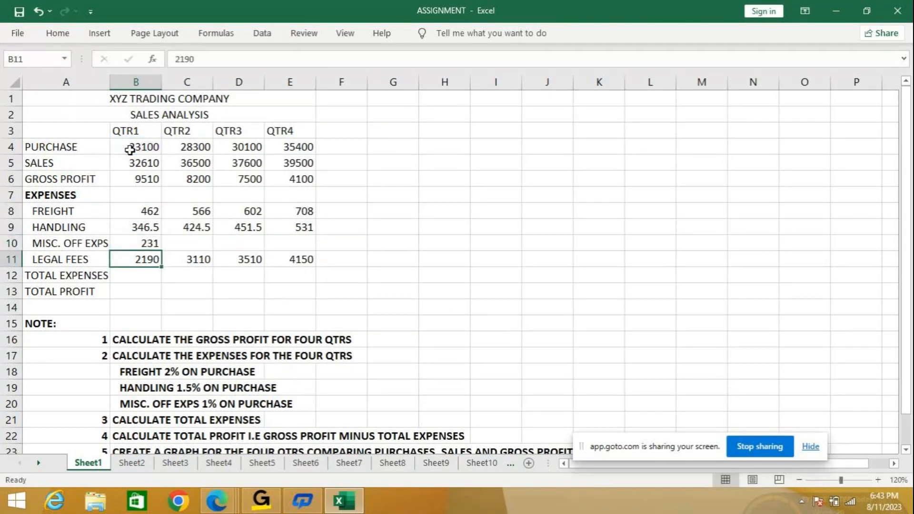
click(144, 244)
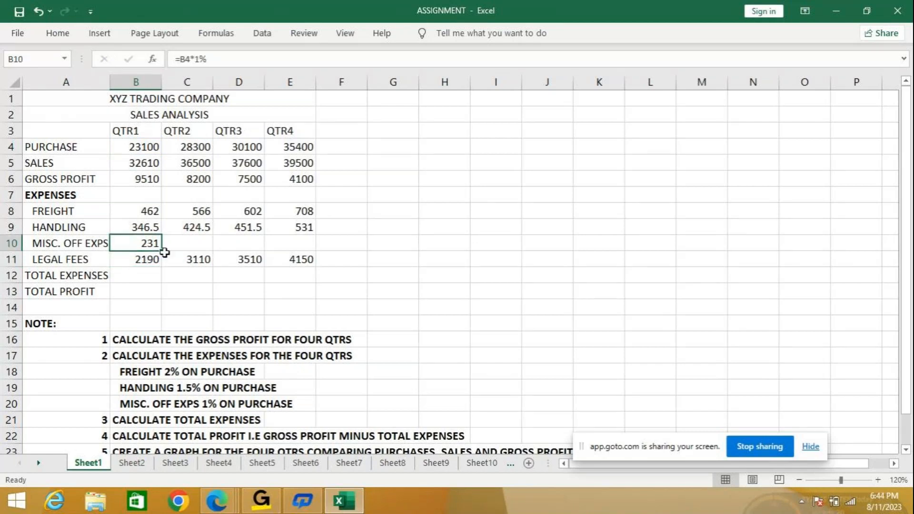
drag(162, 251, 315, 245)
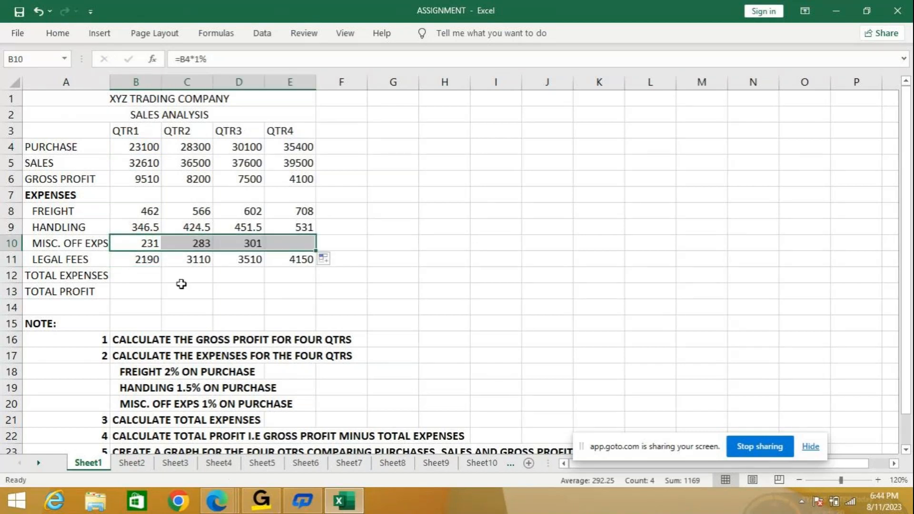
- Calculate the QTR1 total expenses in B12 with =SUM(B8:B11) and fill the formula across to QTR4
click(128, 276)
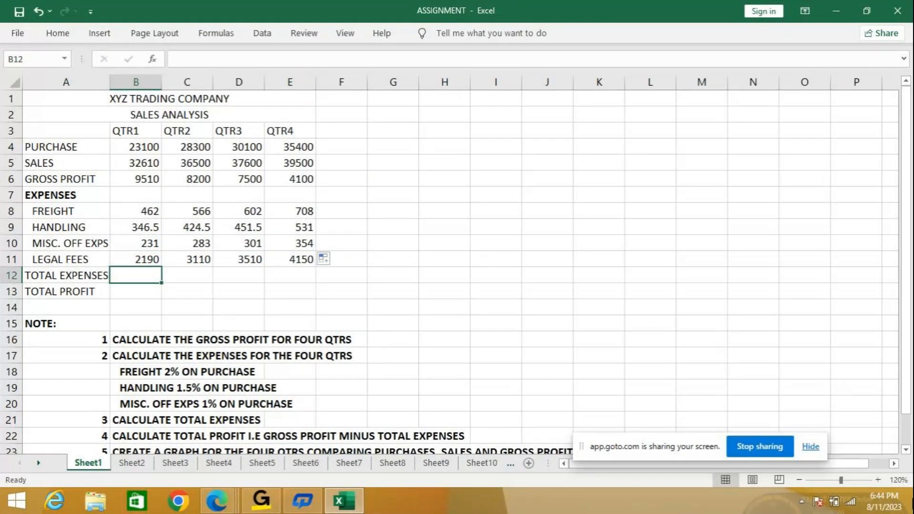
text(=sum)
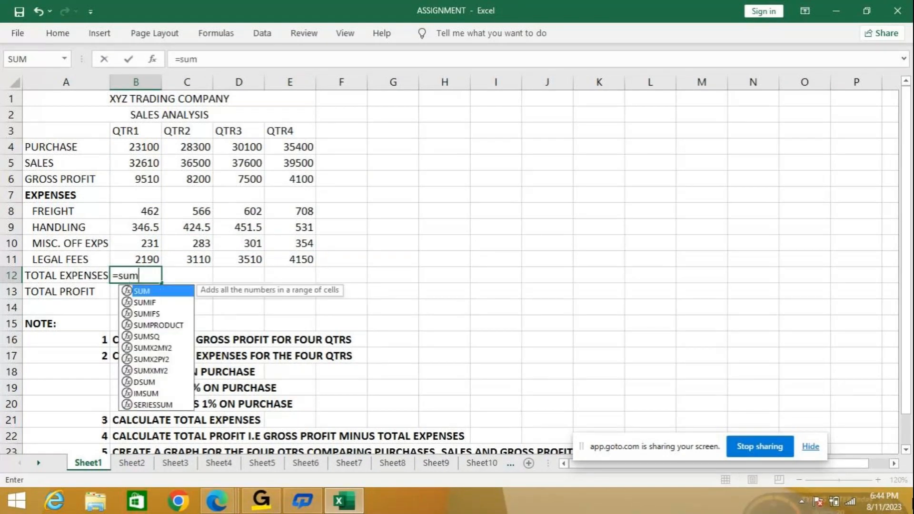
text(()
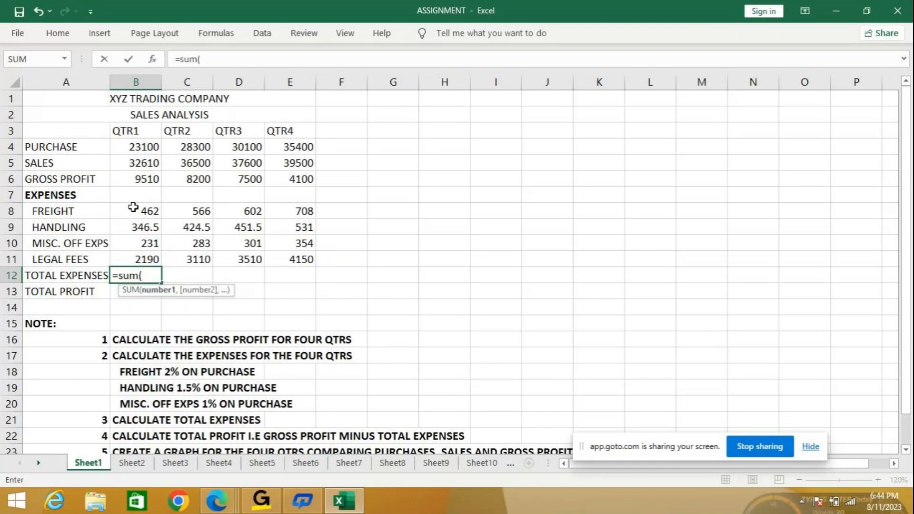
drag(132, 213, 129, 262)
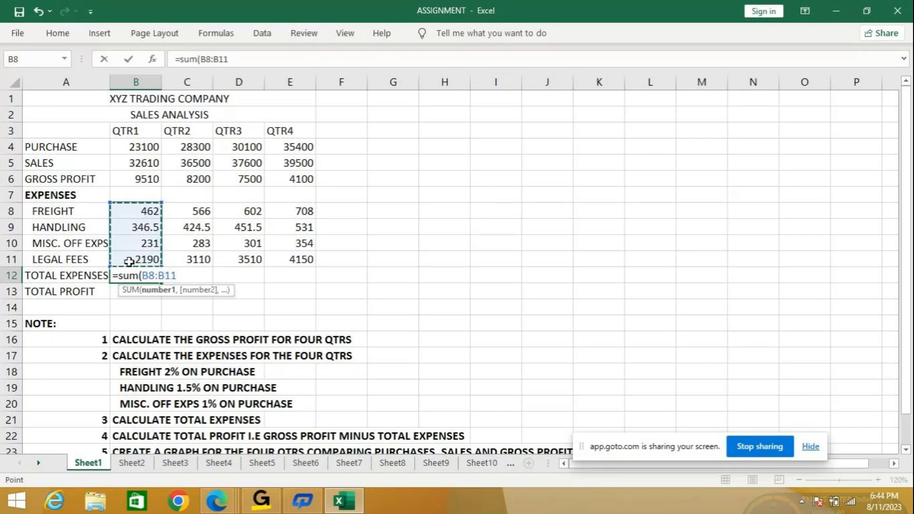
key(Return)
click(136, 276)
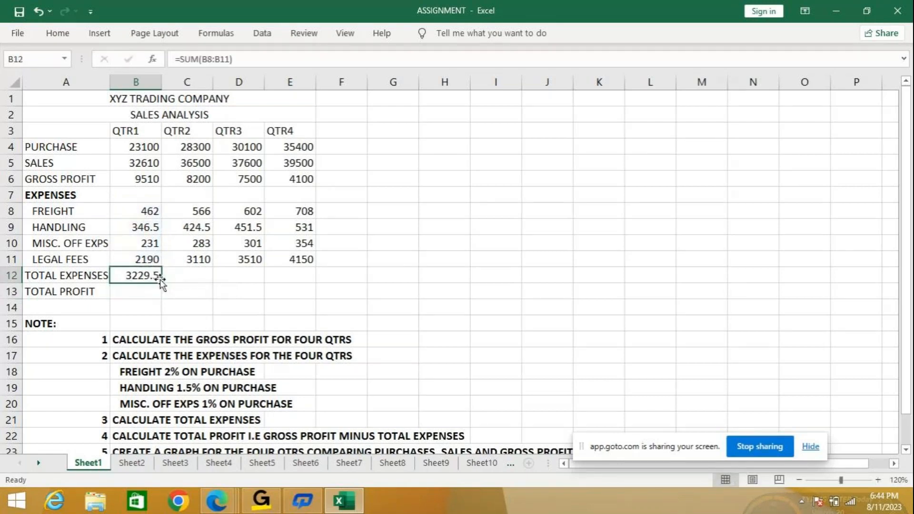
drag(161, 283, 302, 285)
- Calculate the QTR1 total profit in B13 with =B6-B12 and fill the formula across to QTR4
click(125, 290)
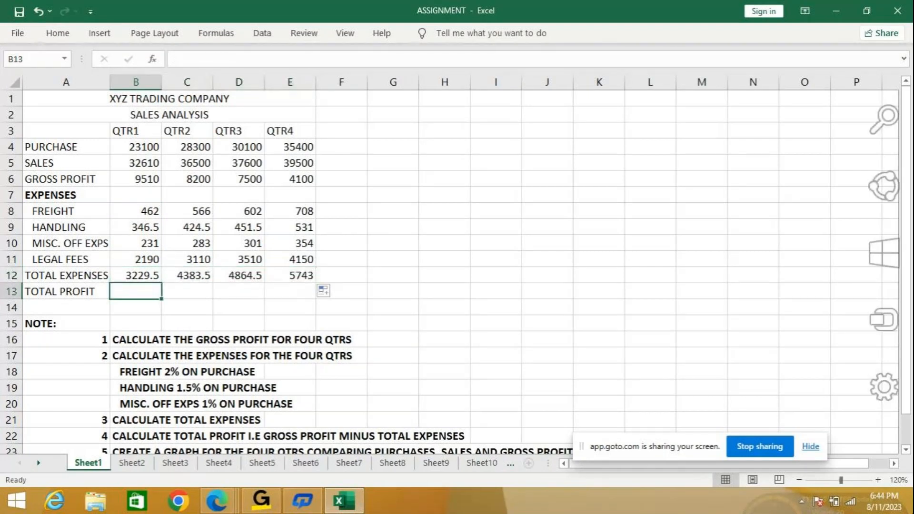
text(=)
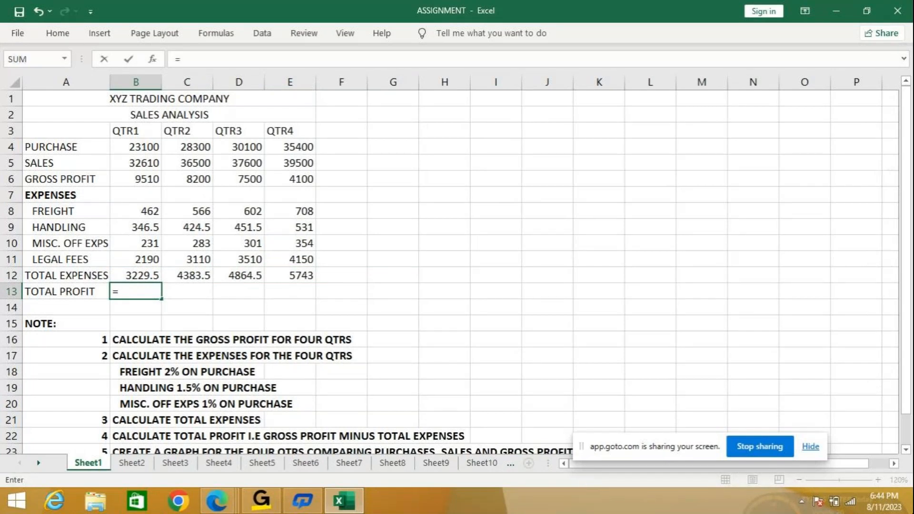
click(144, 183)
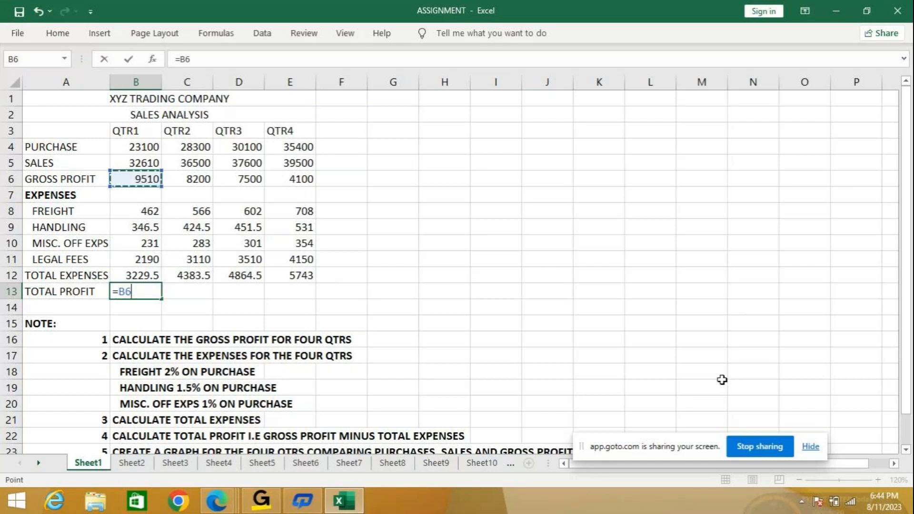
text(-)
click(147, 278)
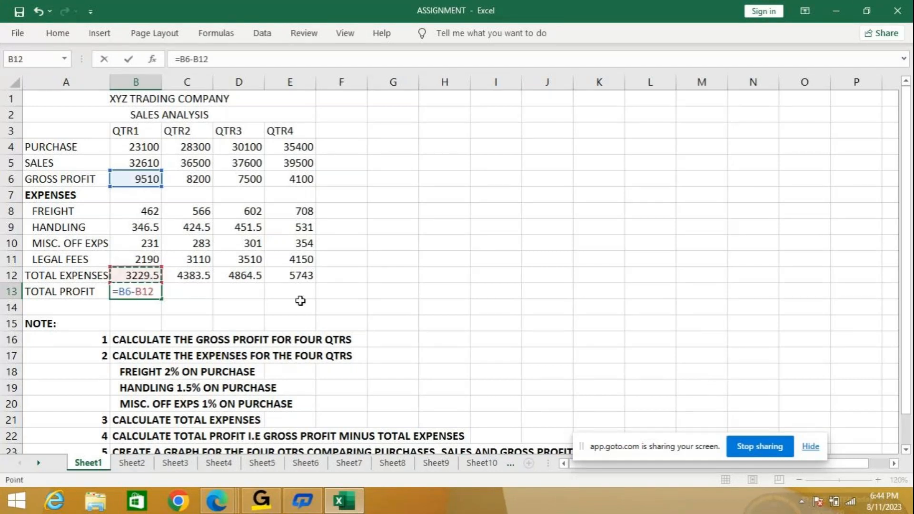
key(Return)
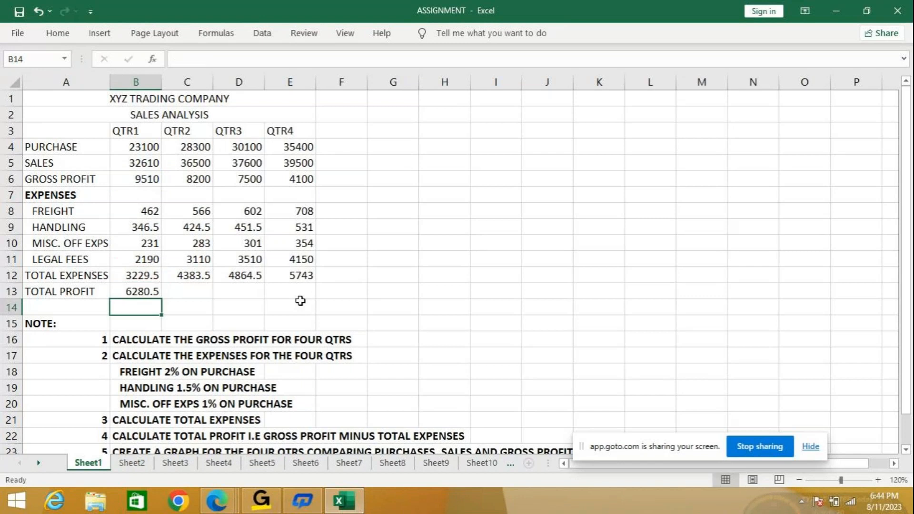
click(138, 286)
drag(162, 299, 306, 299)
click(369, 292)
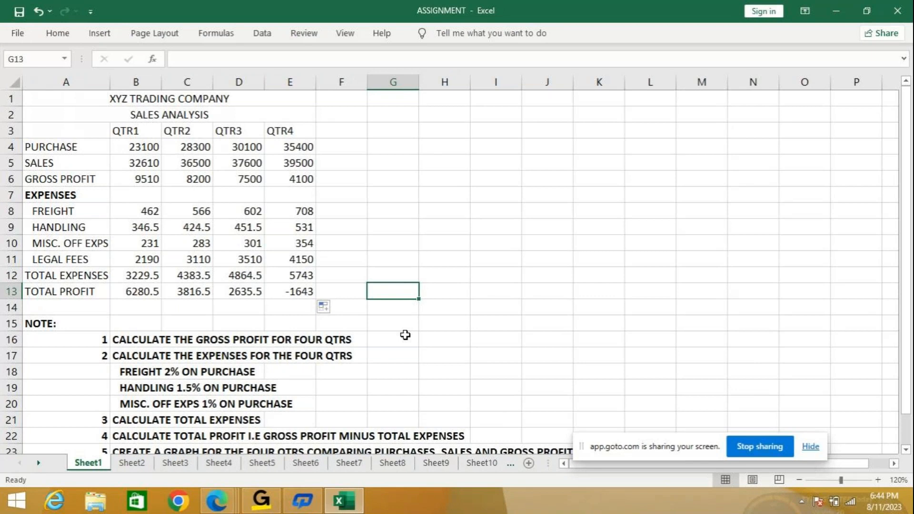
- Insert a 2-D clustered column chart from the purchase, sales and gross profit rows A4:E6 and place it beside the data
scroll(407, 332, down, 1)
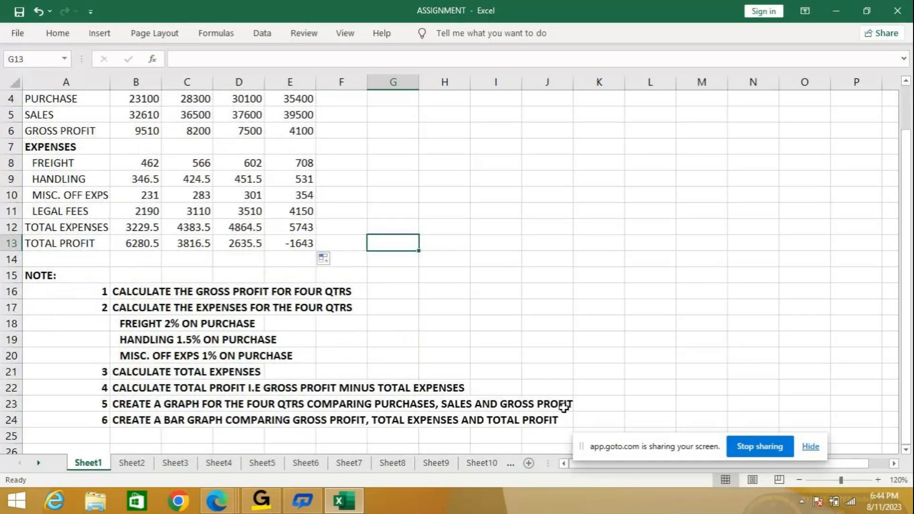
scroll(99, 179, up, 1)
drag(58, 147, 266, 177)
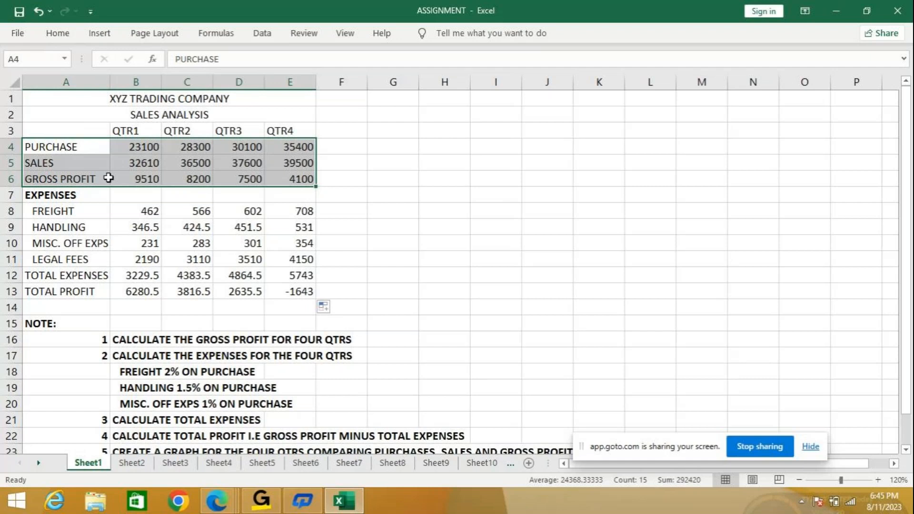
click(101, 36)
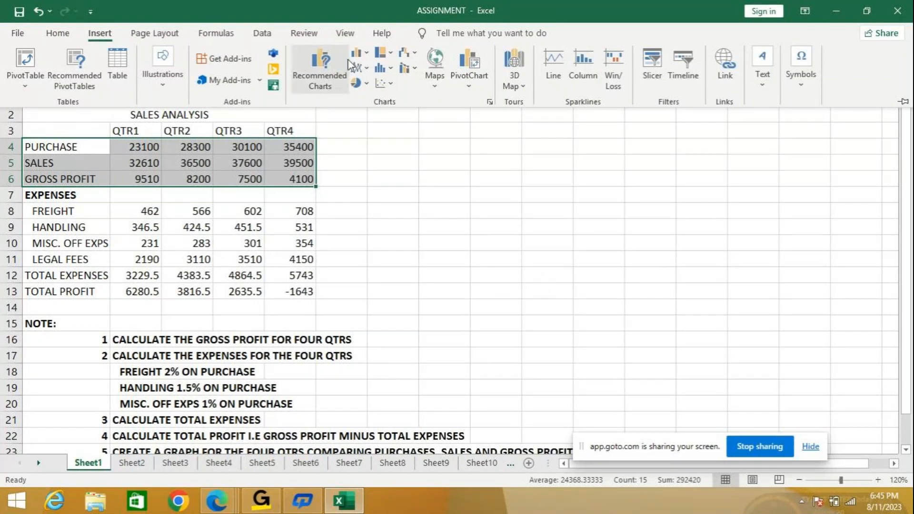
click(368, 56)
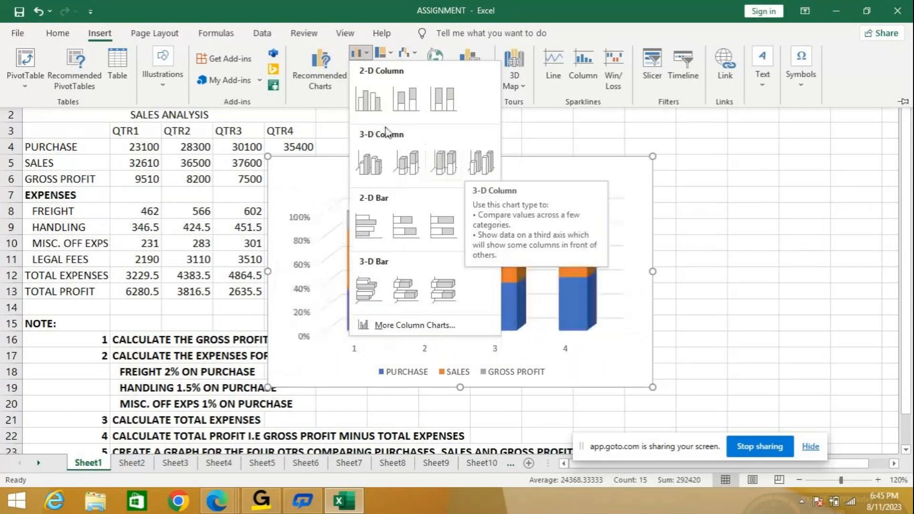
click(369, 99)
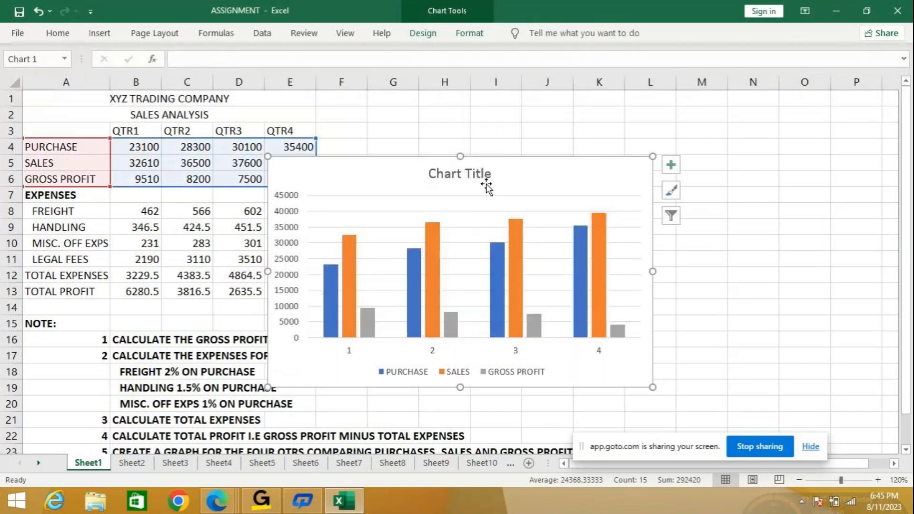
drag(488, 157, 643, 115)
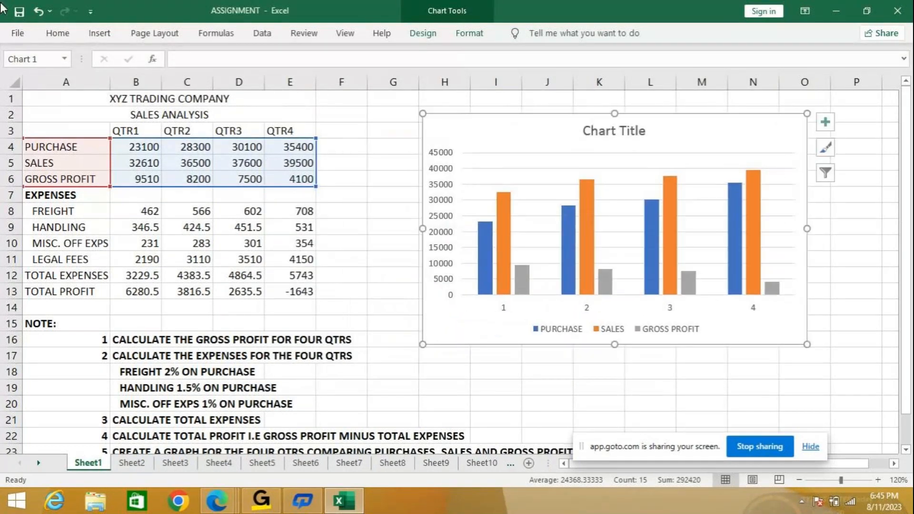
- Apply the dark chart design Style 12 to the column chart
click(58, 34)
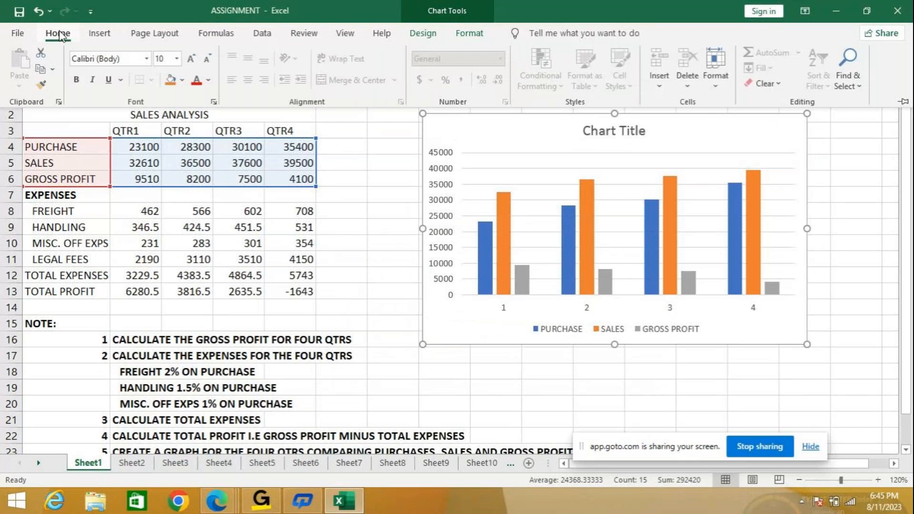
click(60, 34)
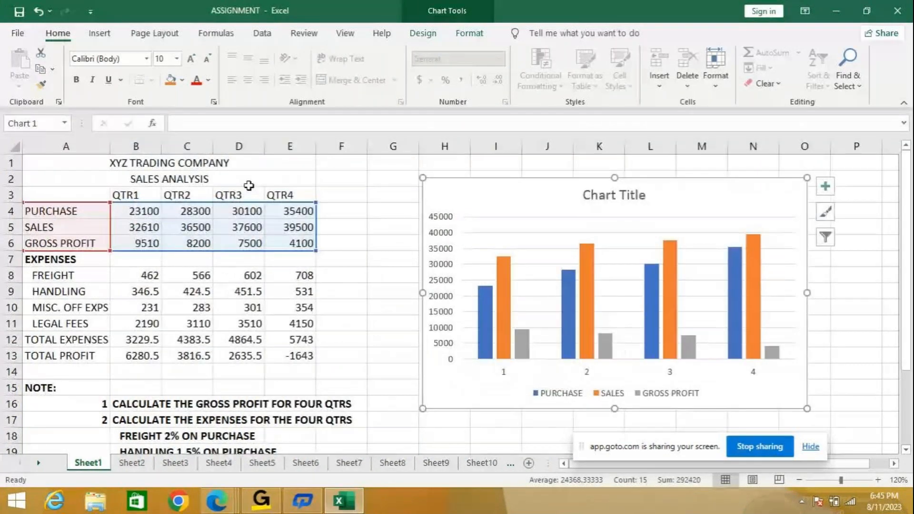
click(481, 41)
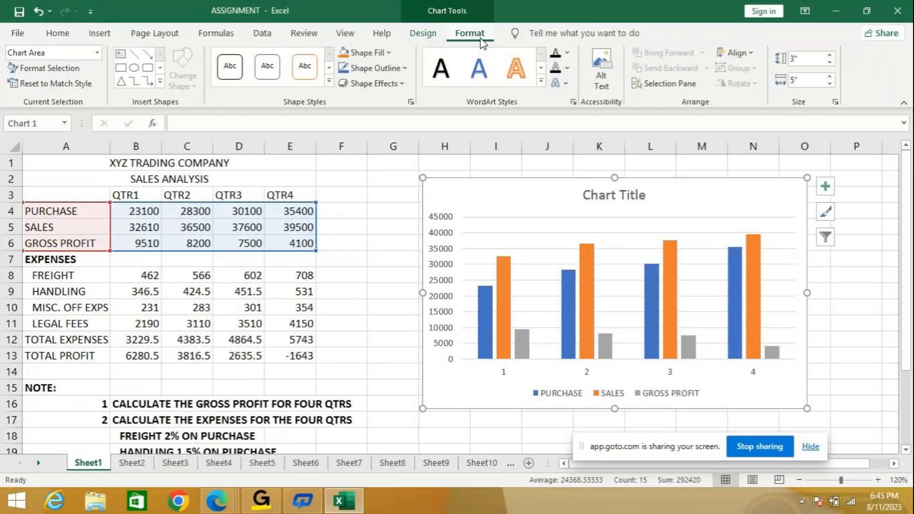
click(431, 34)
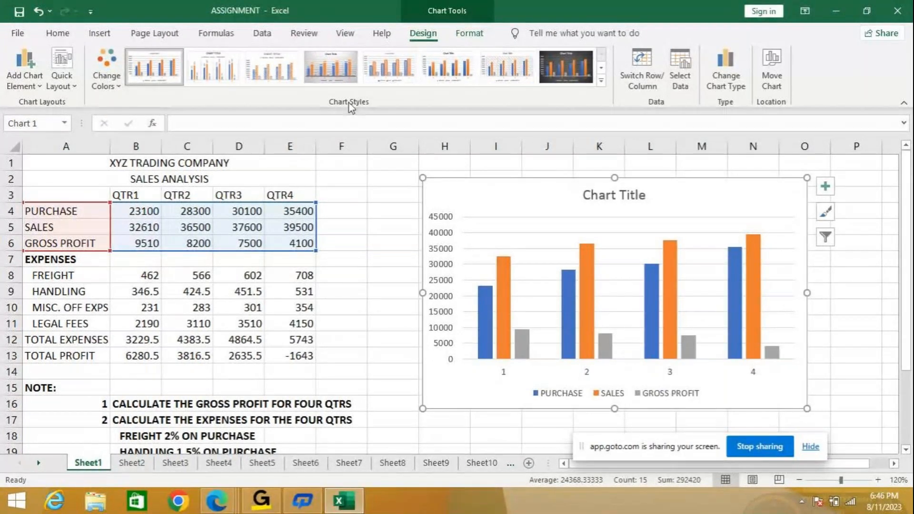
click(601, 79)
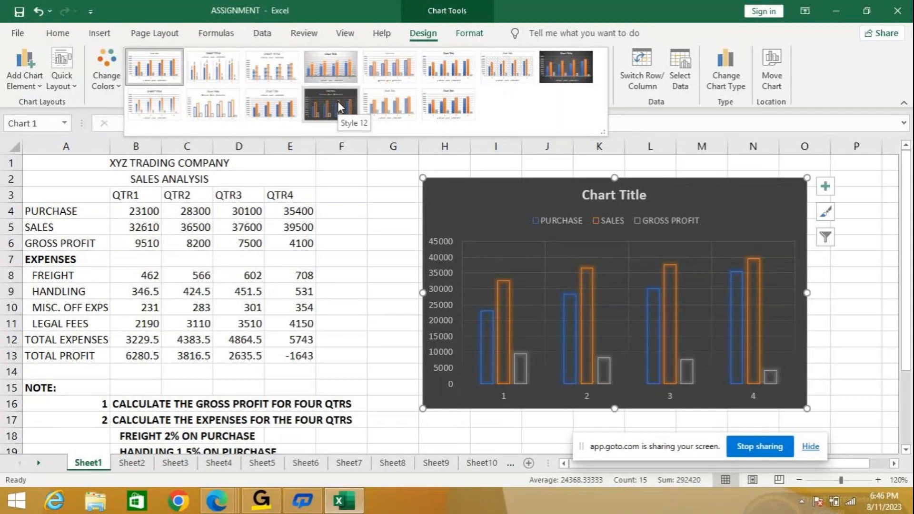
click(339, 102)
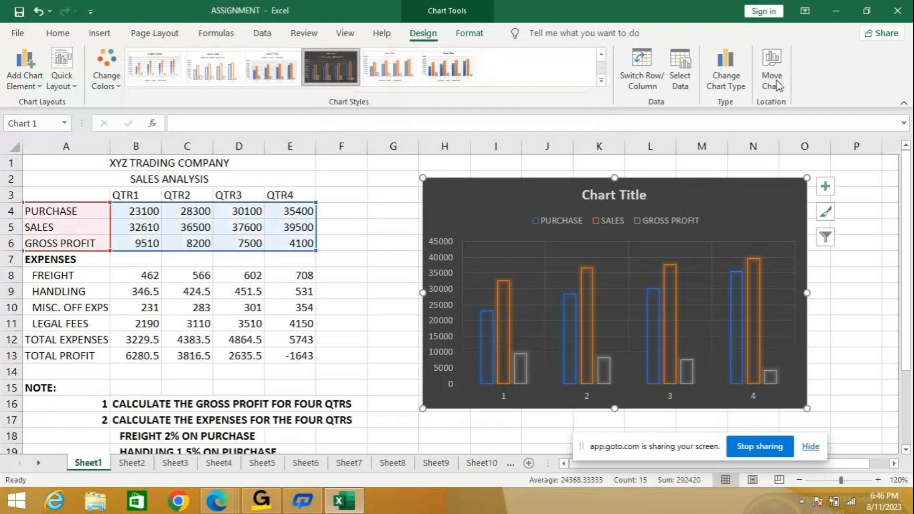
- Try swapping the chart's rows and columns, reverse the swap, and check the chart's data source
click(652, 84)
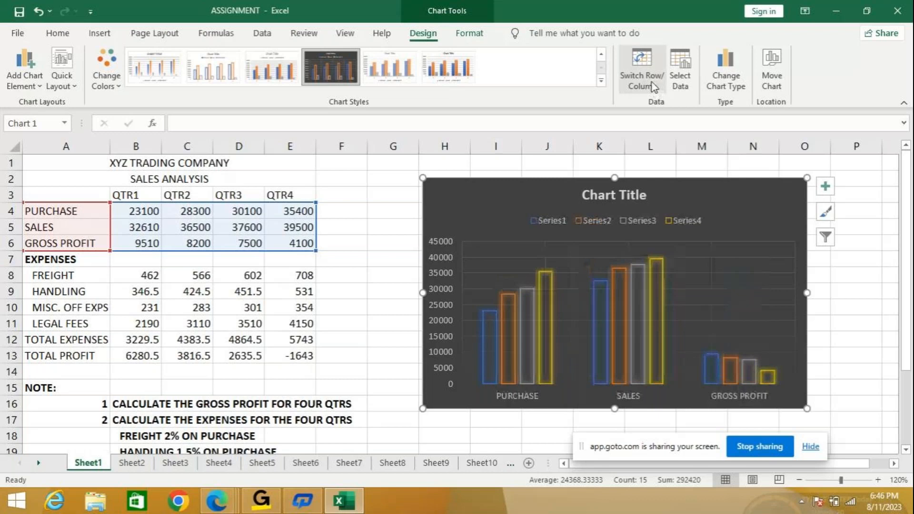
click(652, 82)
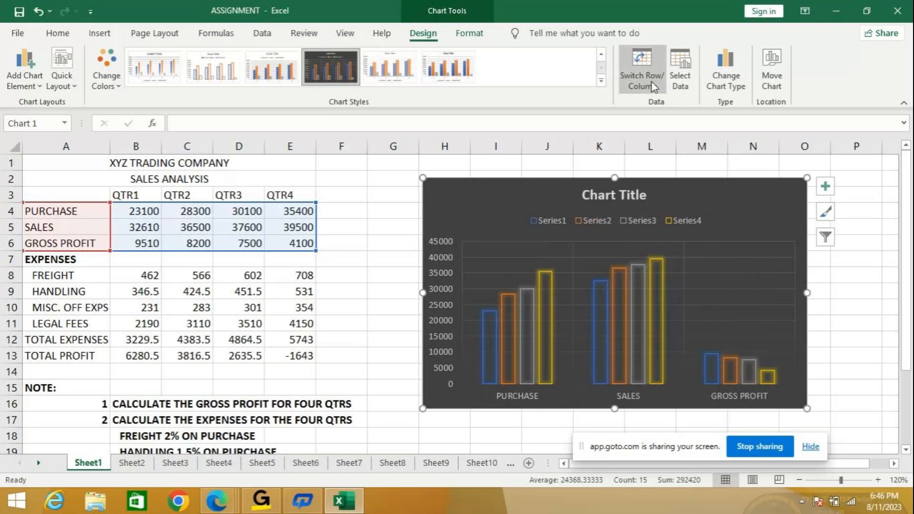
click(683, 82)
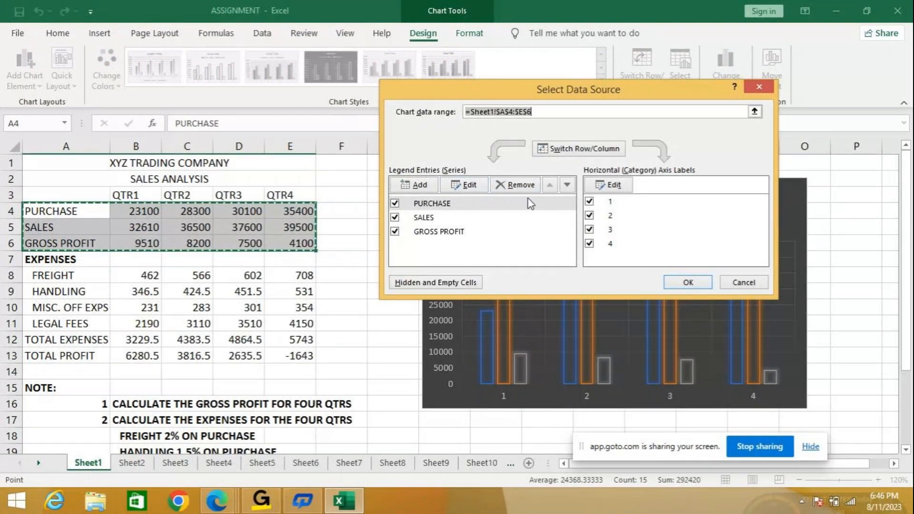
click(741, 284)
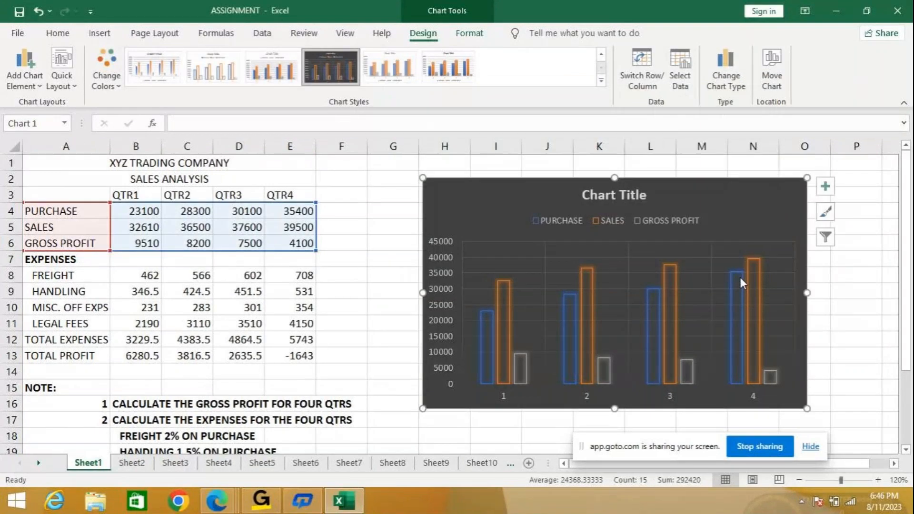
- Change the purchase, sales and gross profit chart to the Line type
click(734, 89)
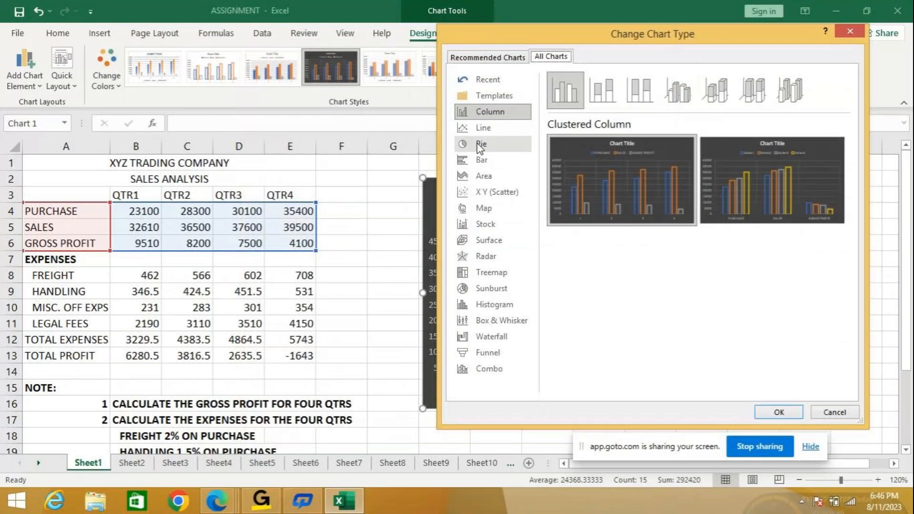
click(484, 127)
click(779, 412)
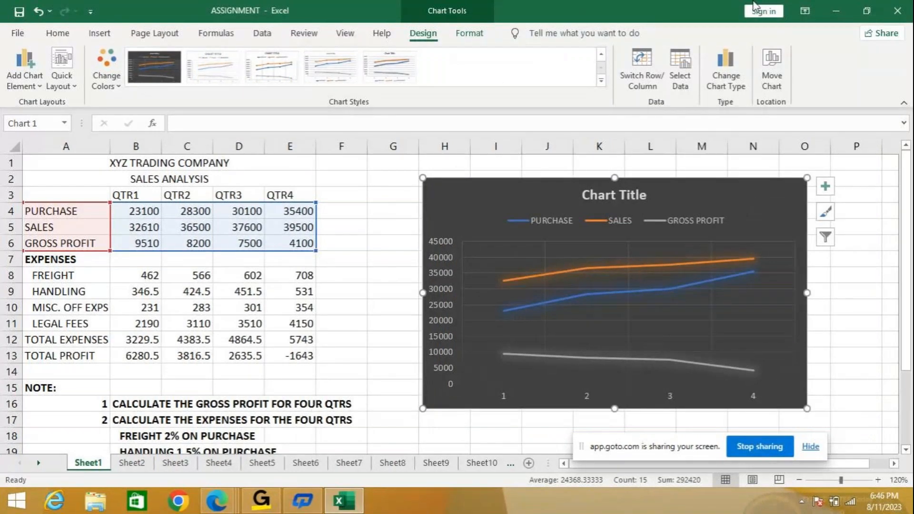
- Preview the Area chart type, then set the chart's type to Clustered Column
click(728, 84)
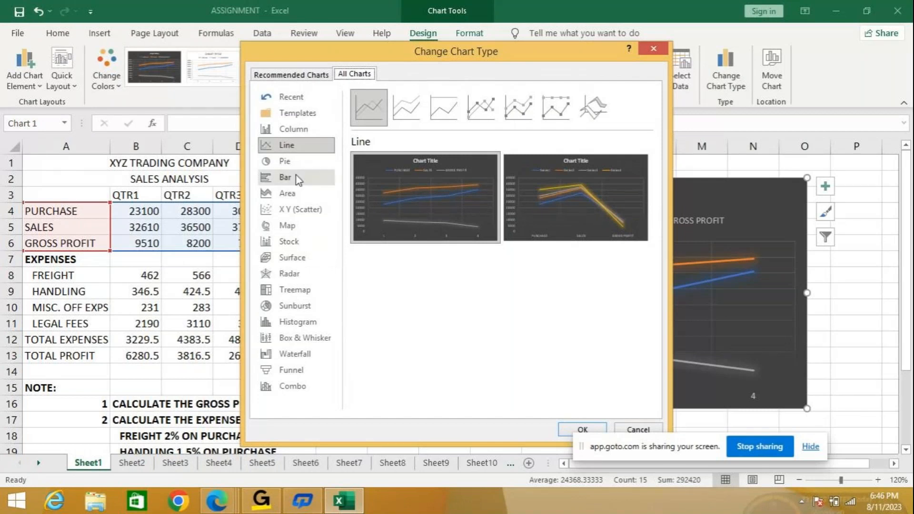
click(288, 194)
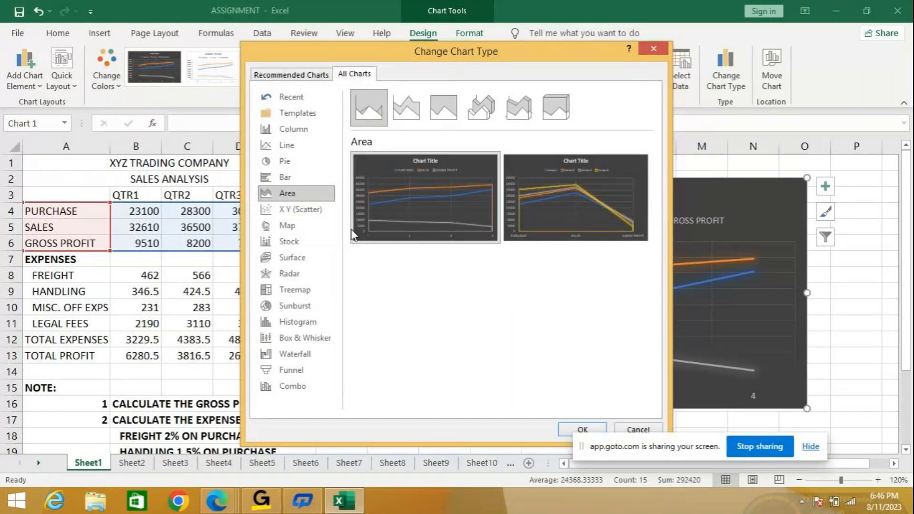
click(302, 134)
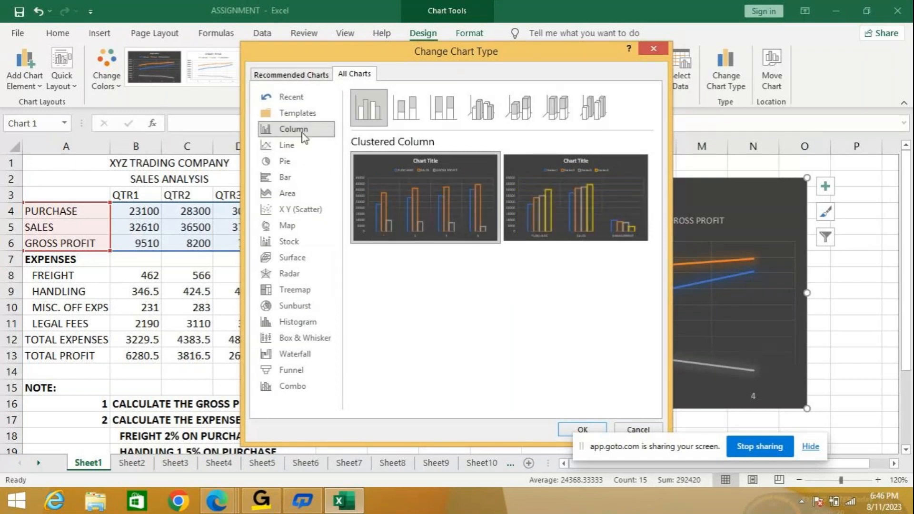
click(583, 430)
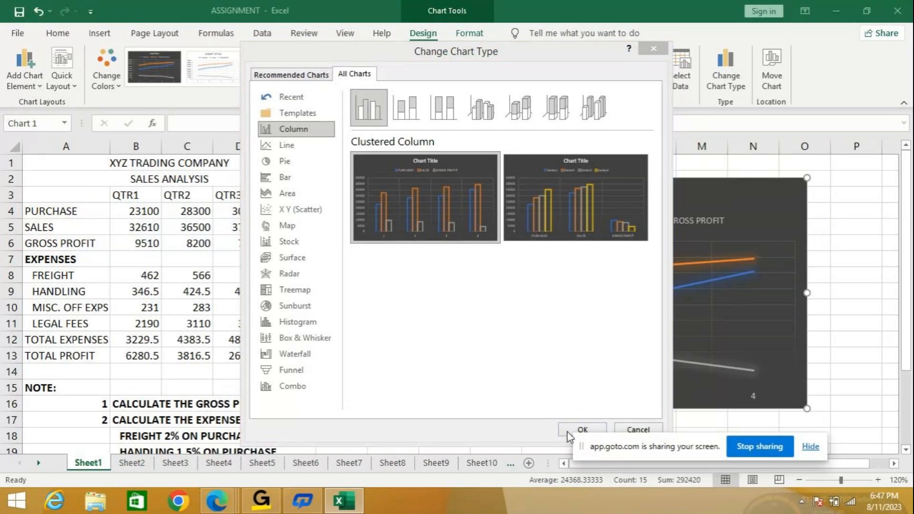
drag(516, 57, 426, 22)
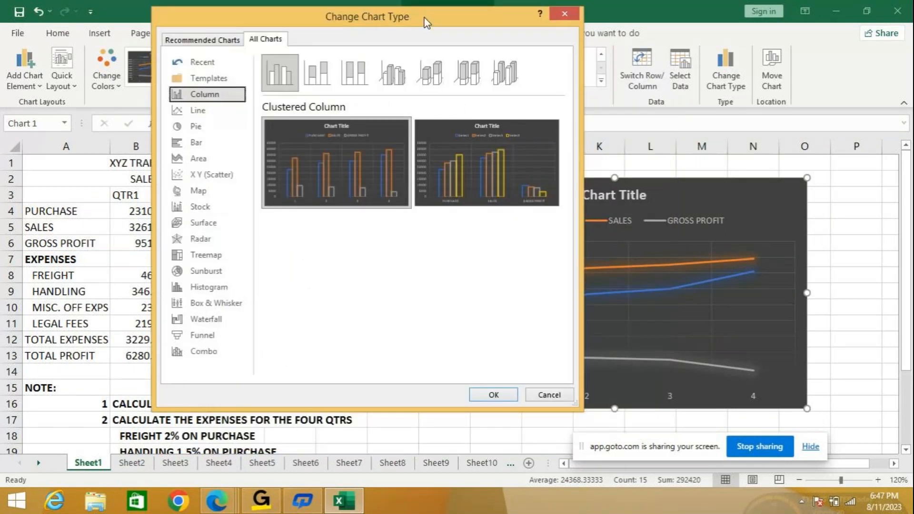
click(494, 395)
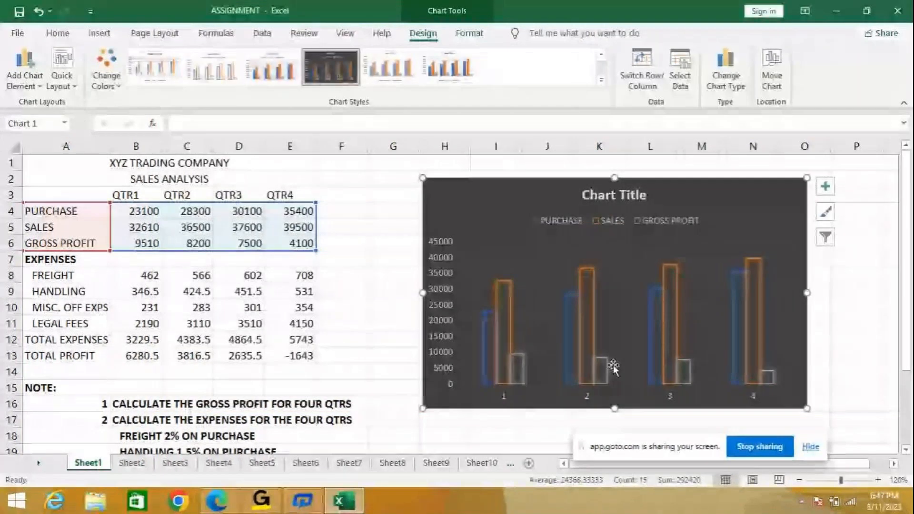
- Replace the chart's placeholder title with "Sales Analysis" and close the title formatting options
click(620, 195)
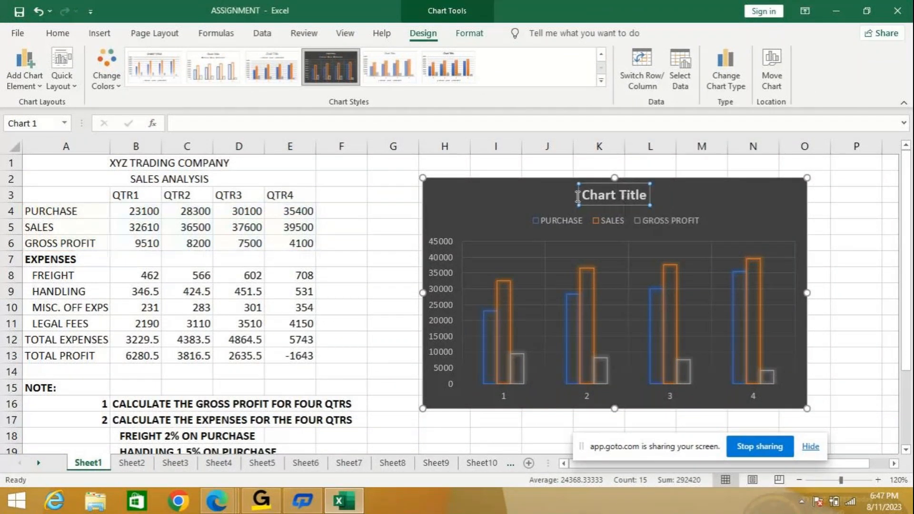
double_click(578, 197)
drag(682, 191, 659, 196)
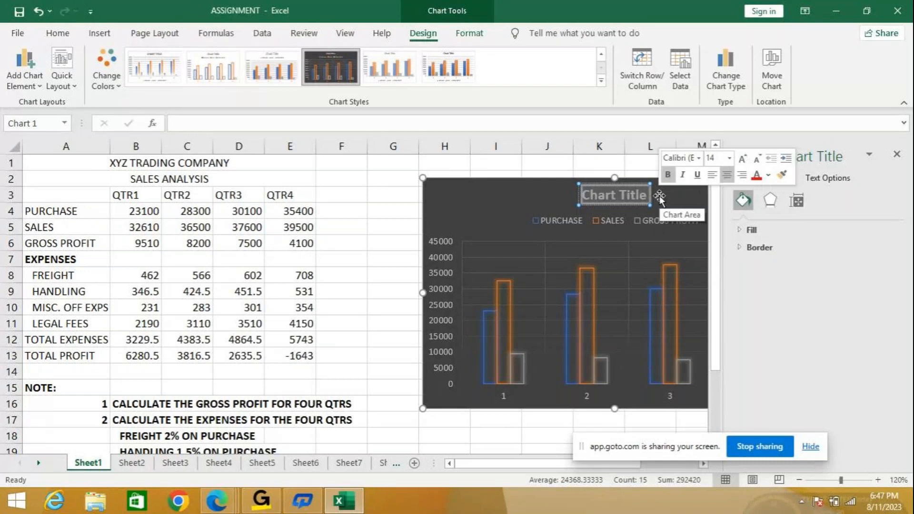
text(Sales Analysis)
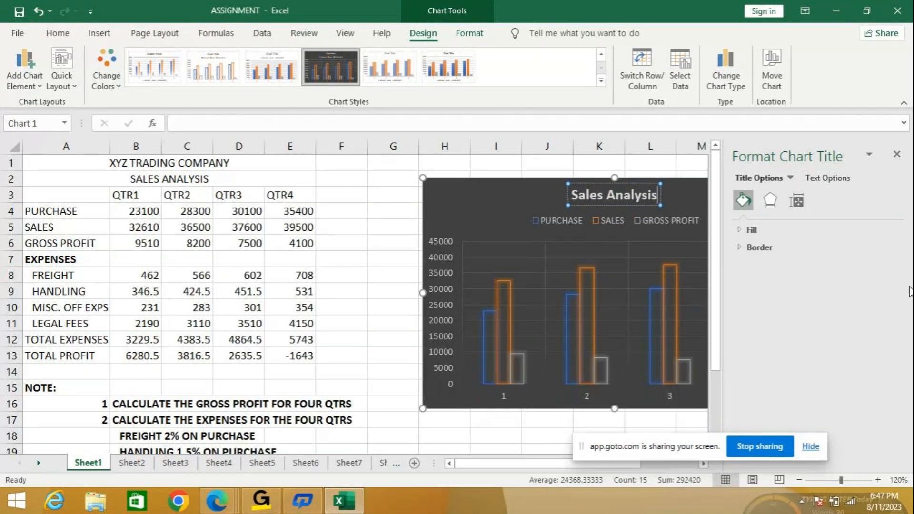
click(897, 153)
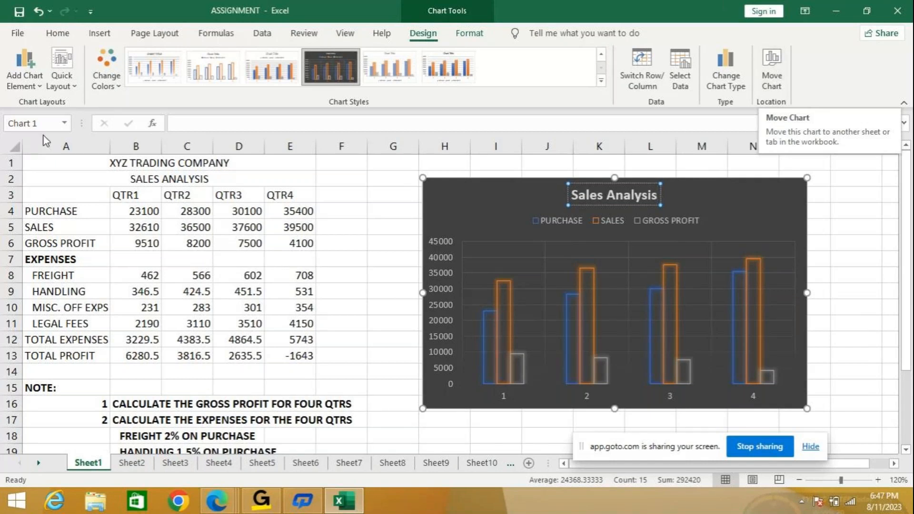
- Try a picture or texture fill, a solid fill and no fill on the chart area, and restore the automatic fill
click(117, 88)
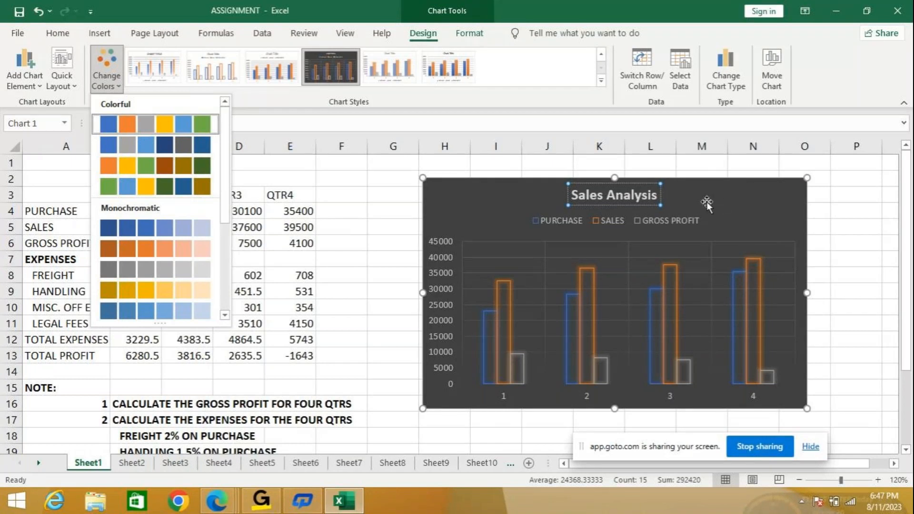
right_click(727, 206)
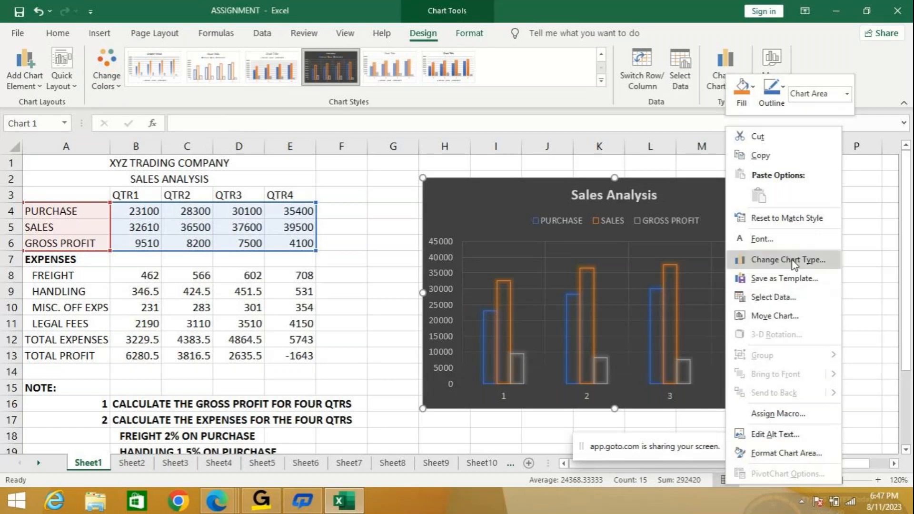
click(792, 455)
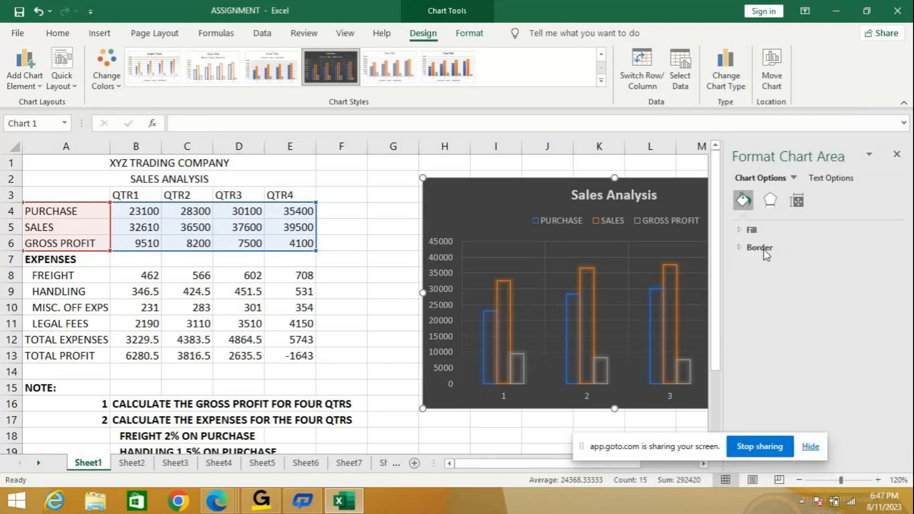
click(754, 231)
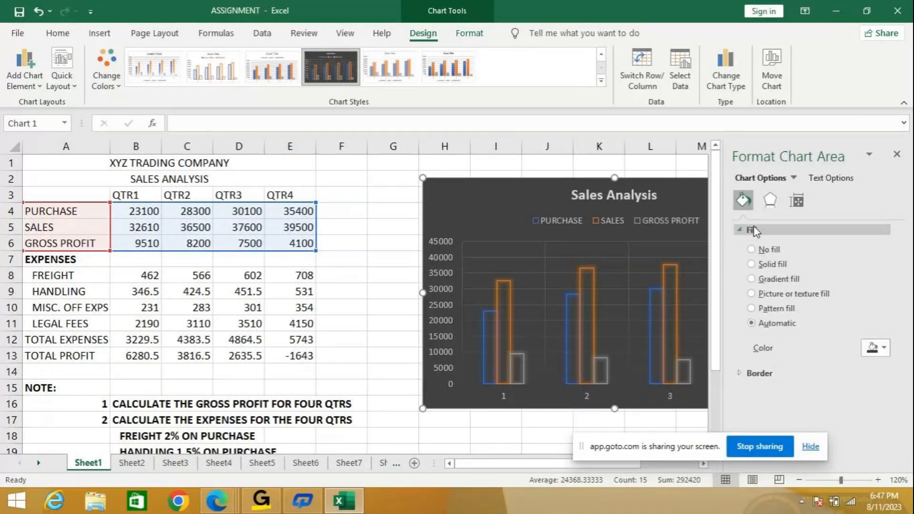
click(752, 294)
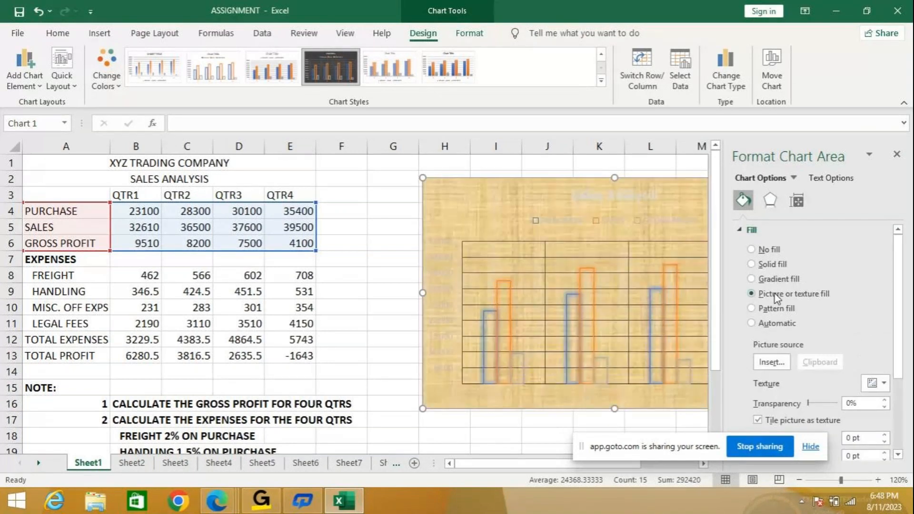
click(769, 264)
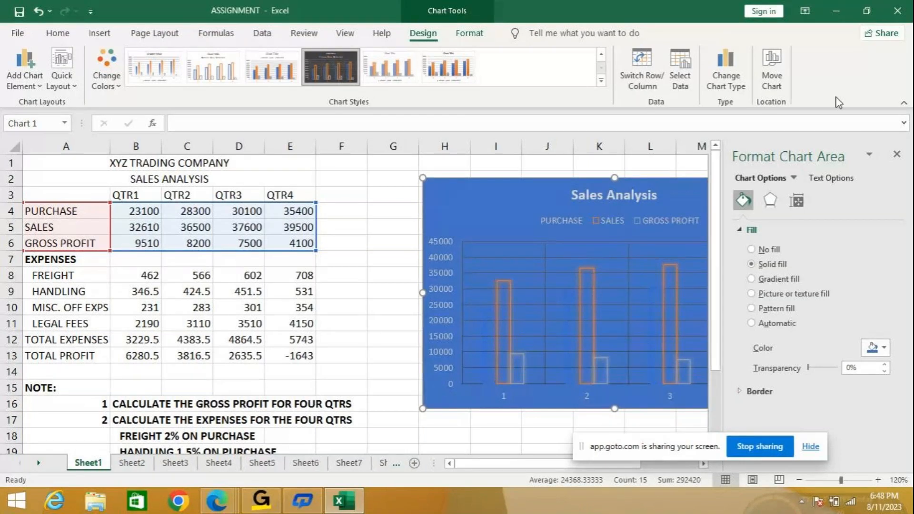
click(758, 251)
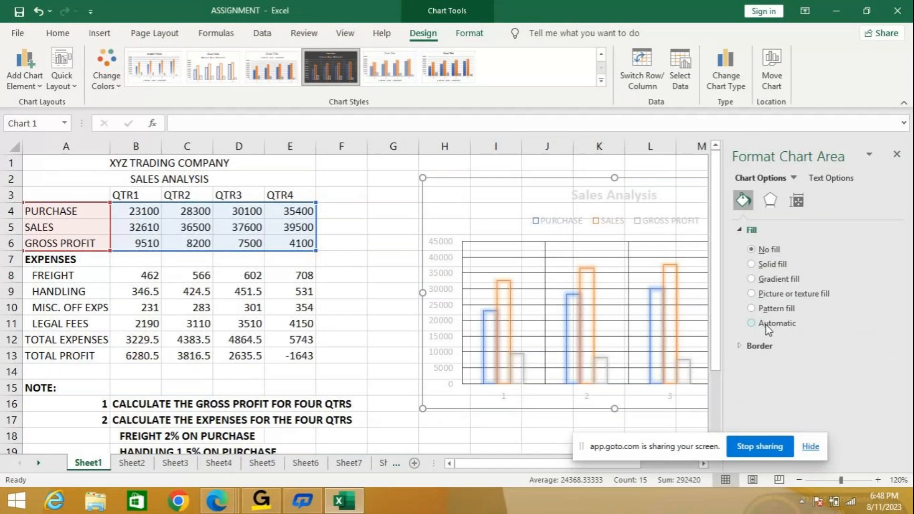
click(897, 155)
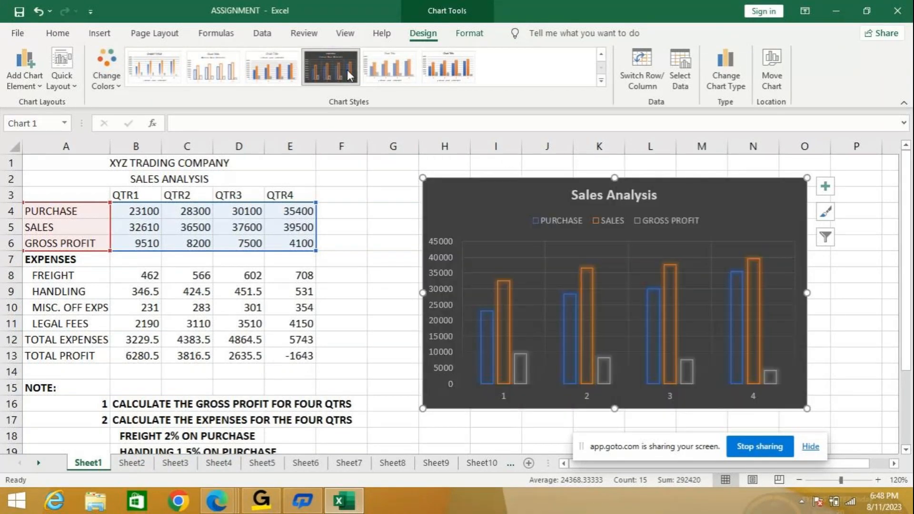
- Move the Sales Analysis chart to a new sheet named Chart1
right_click(721, 202)
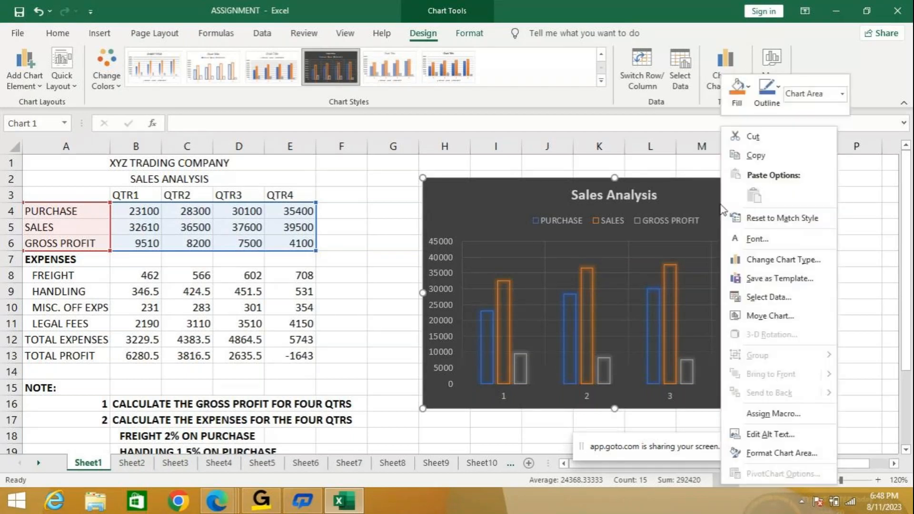
click(769, 316)
drag(758, 244, 573, 7)
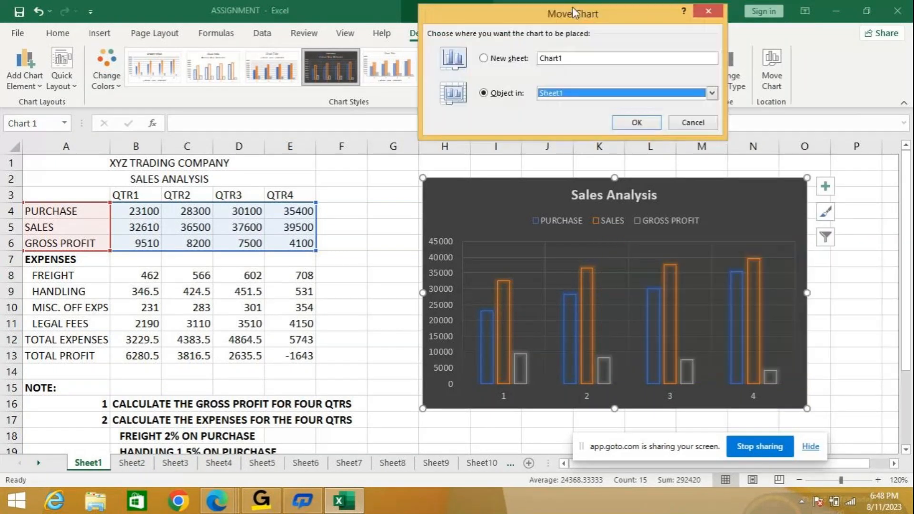
click(501, 61)
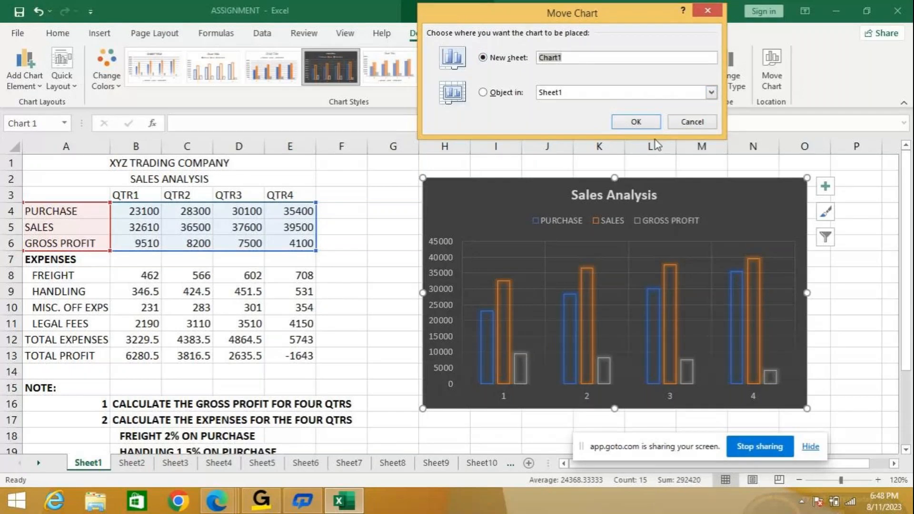
click(648, 122)
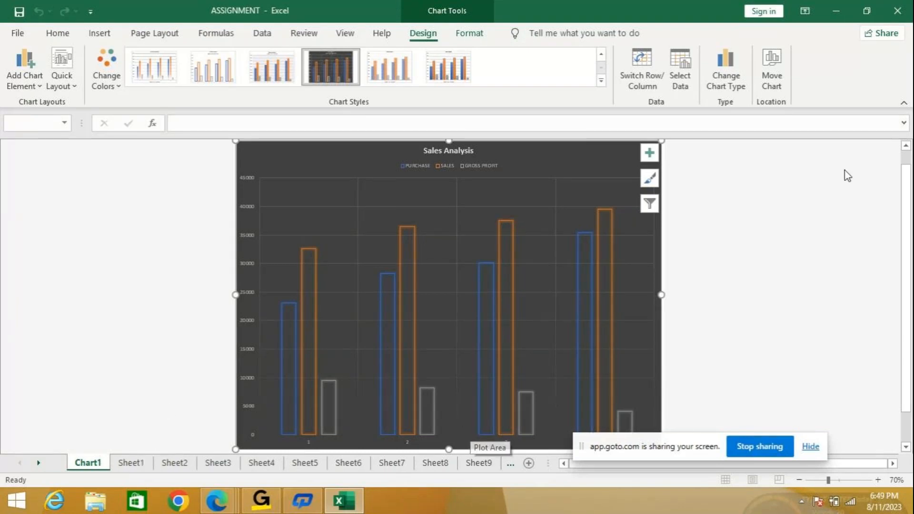
- Move the chart back into Sheet1 as an object and place it beside the data table
click(773, 81)
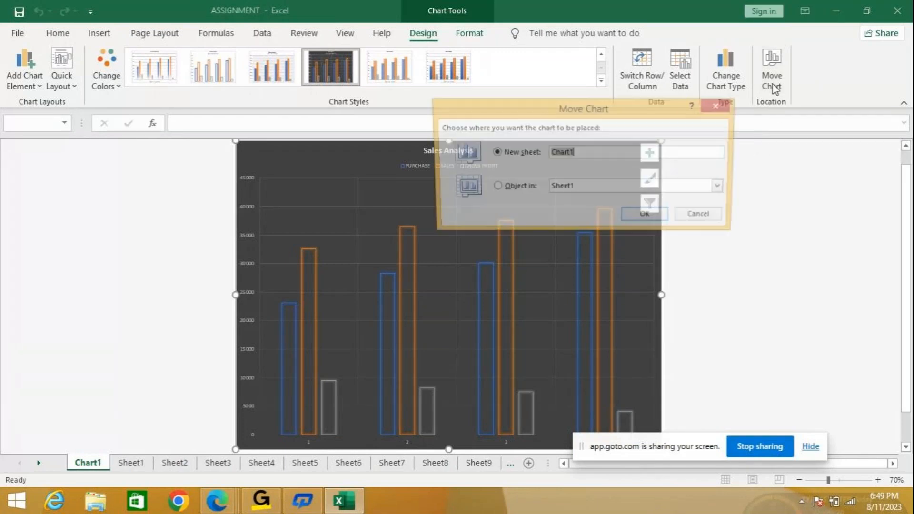
click(495, 188)
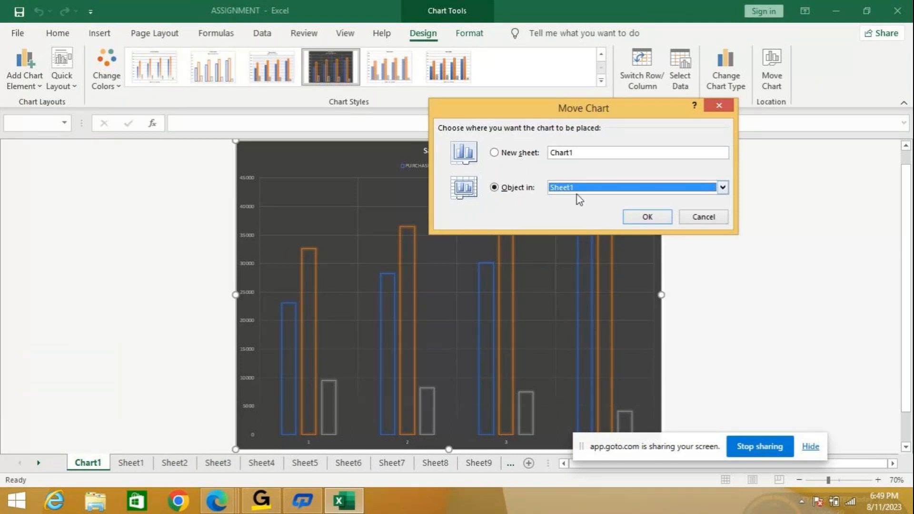
click(647, 218)
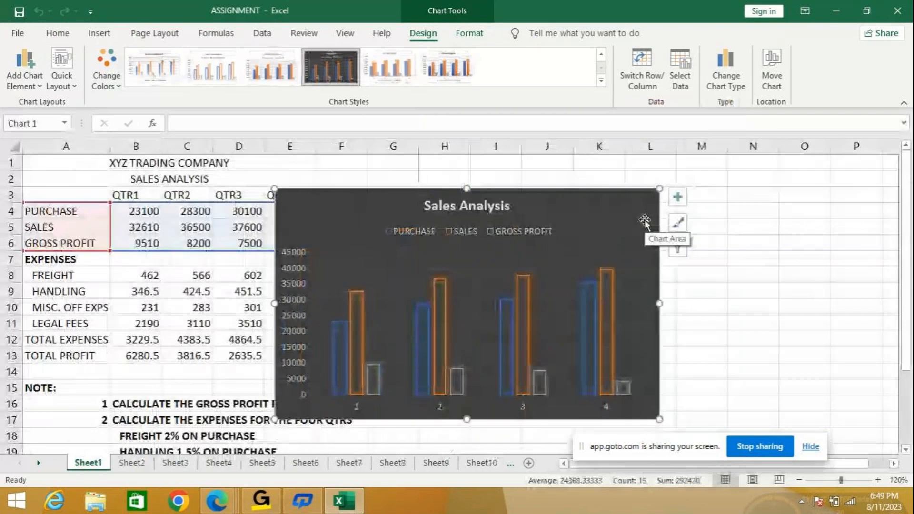
drag(607, 201, 743, 183)
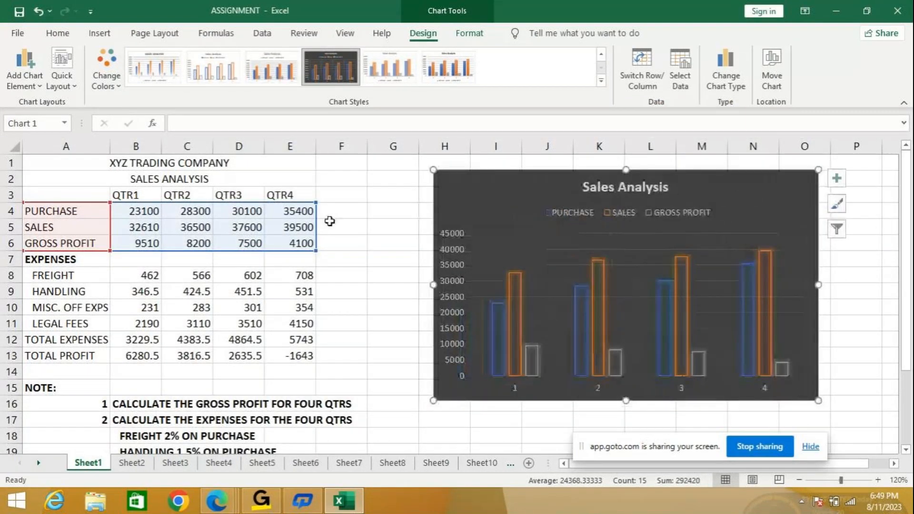
- Try the Bottom and Left positions for the chart's legend, and set the legend position to Right
click(569, 214)
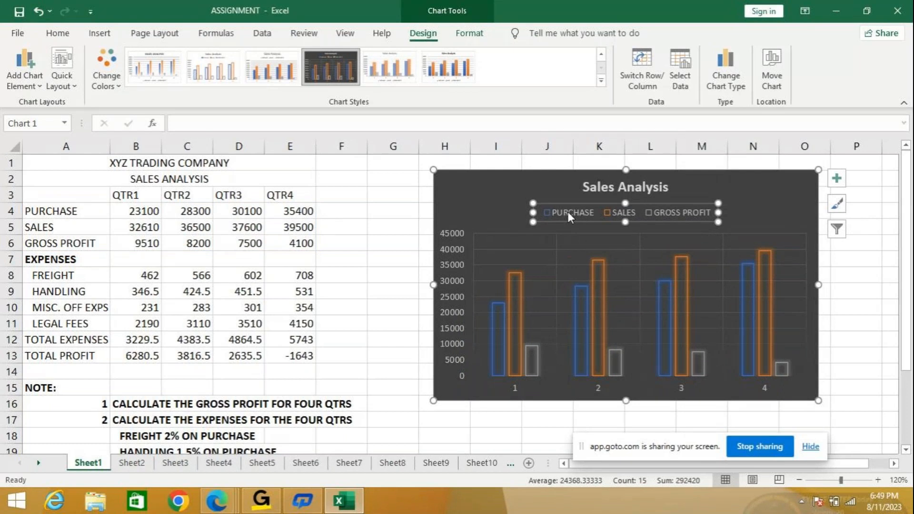
right_click(568, 213)
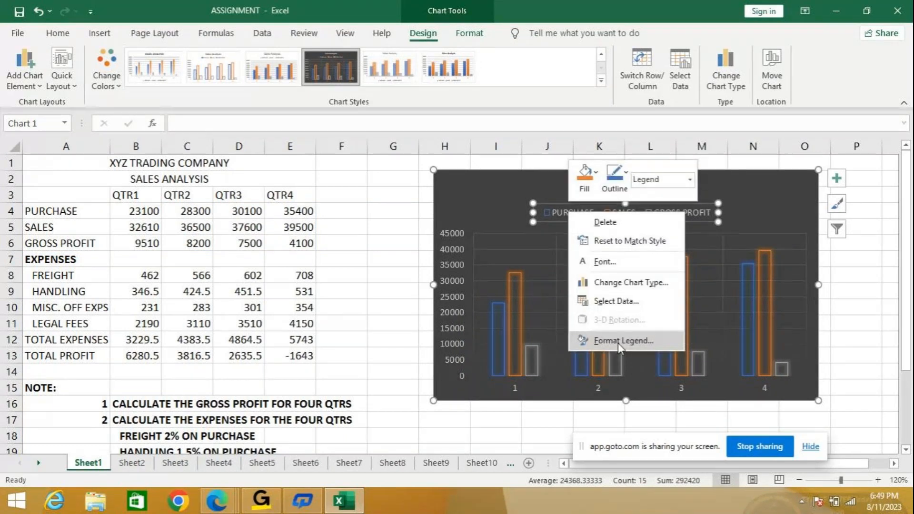
click(618, 341)
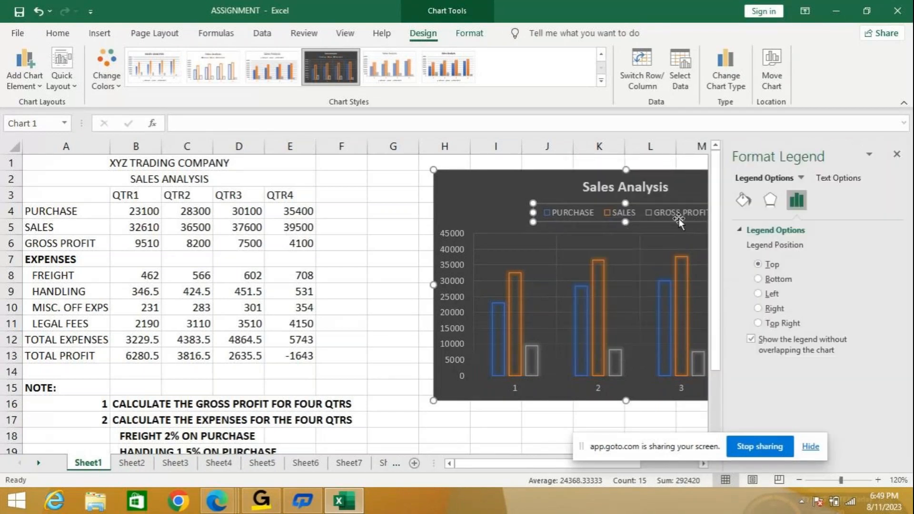
click(768, 280)
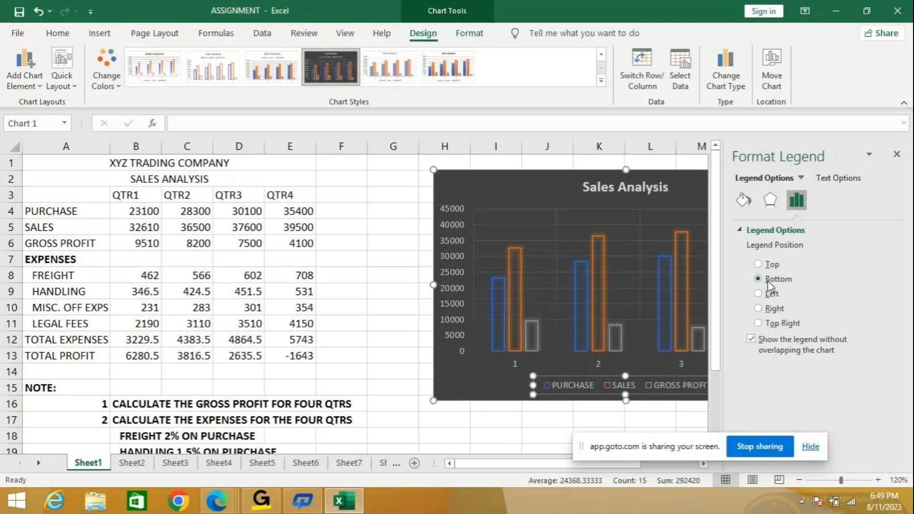
click(769, 294)
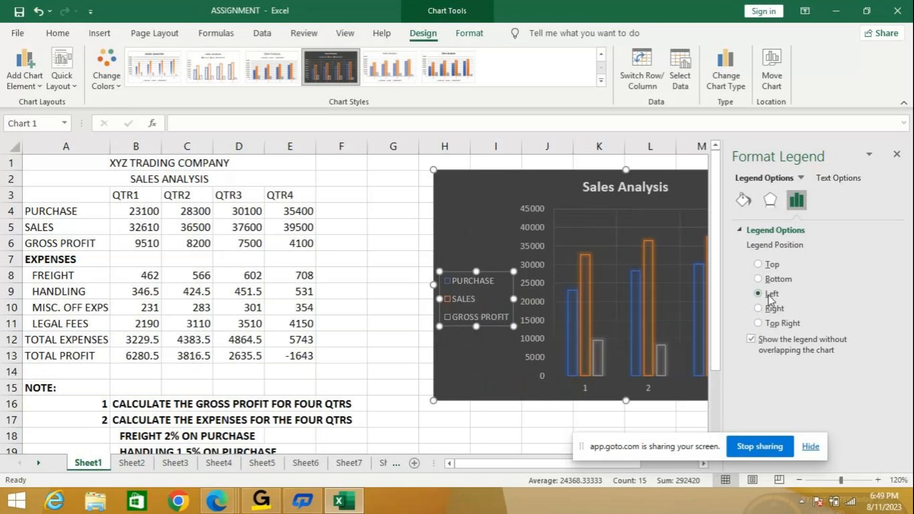
click(764, 312)
- Reposition the chart beside the data table over columns H to O, and close the formatting options
drag(576, 221, 414, 181)
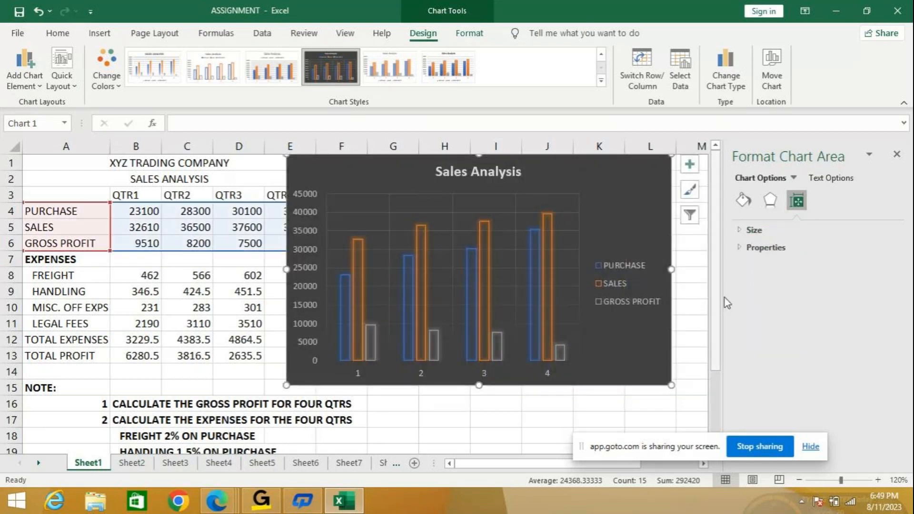
drag(567, 180, 624, 178)
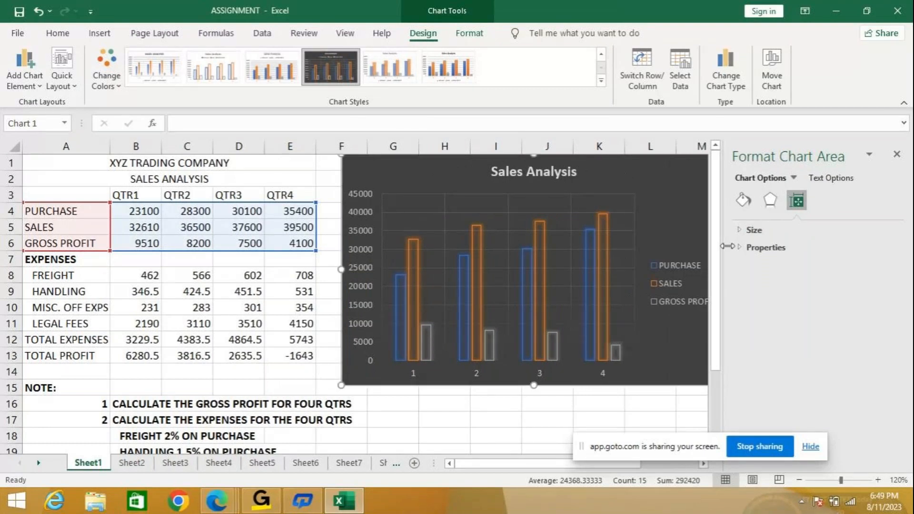
click(897, 154)
drag(628, 178, 733, 187)
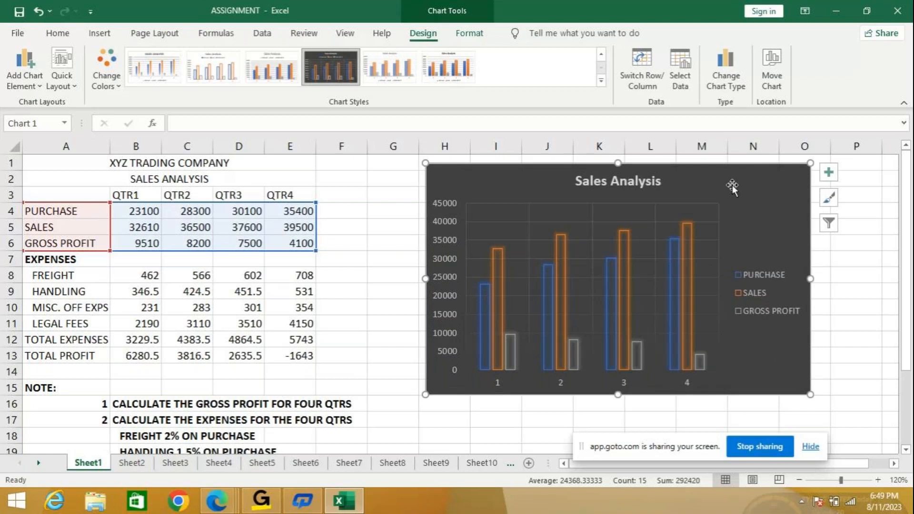
- Look over the chart area's fill and border options and close them
right_click(733, 186)
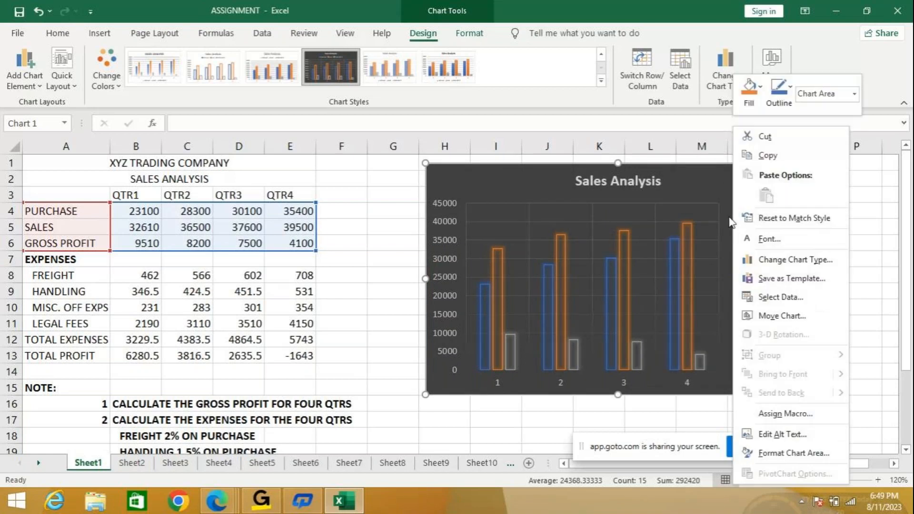
click(786, 455)
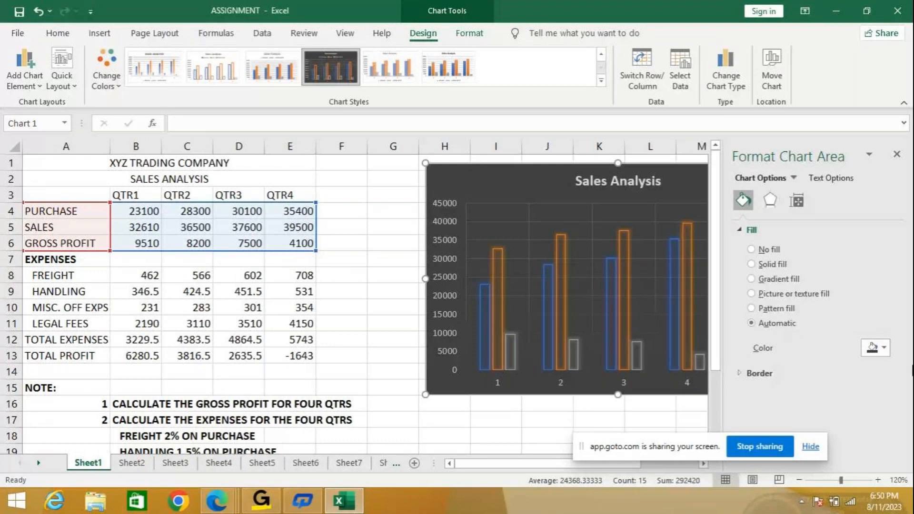
click(897, 154)
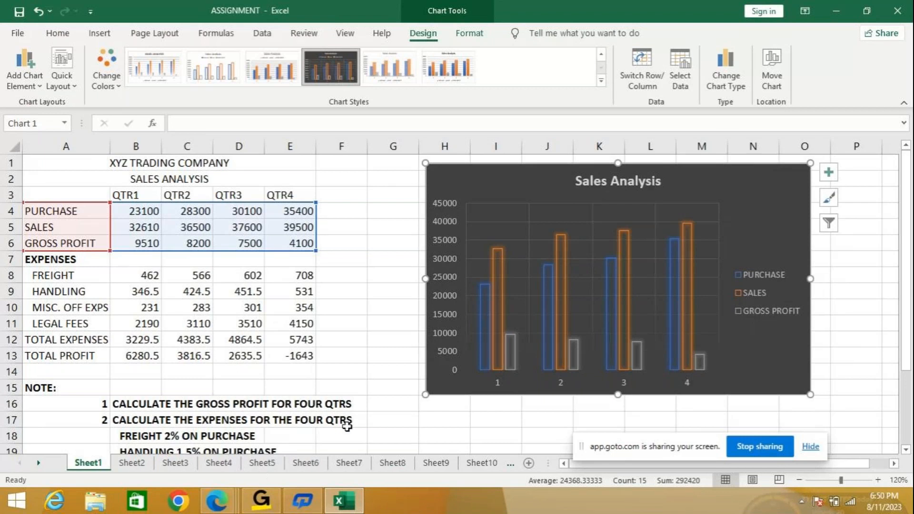
- Read the graph instructions in the assignment notes and check the purchase, sales and gross profit rows used for the existing chart
scroll(346, 427, down, 2)
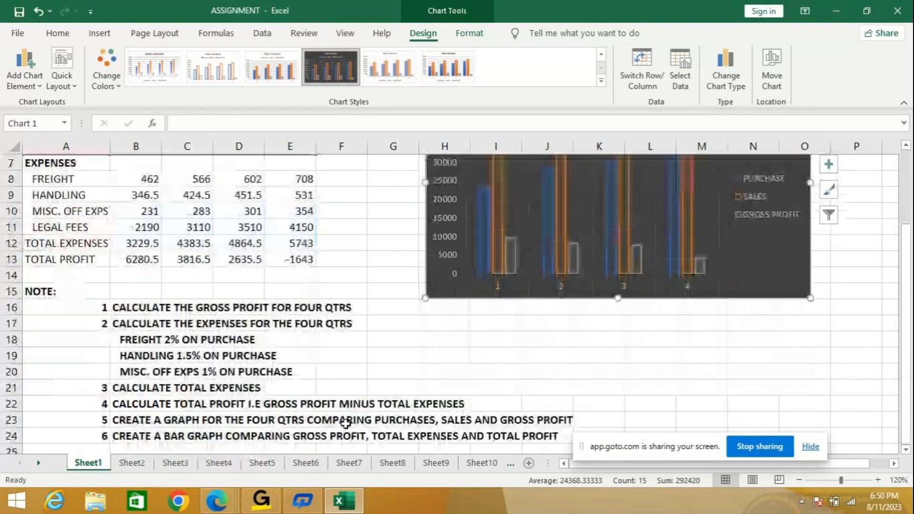
scroll(343, 432, down, 1)
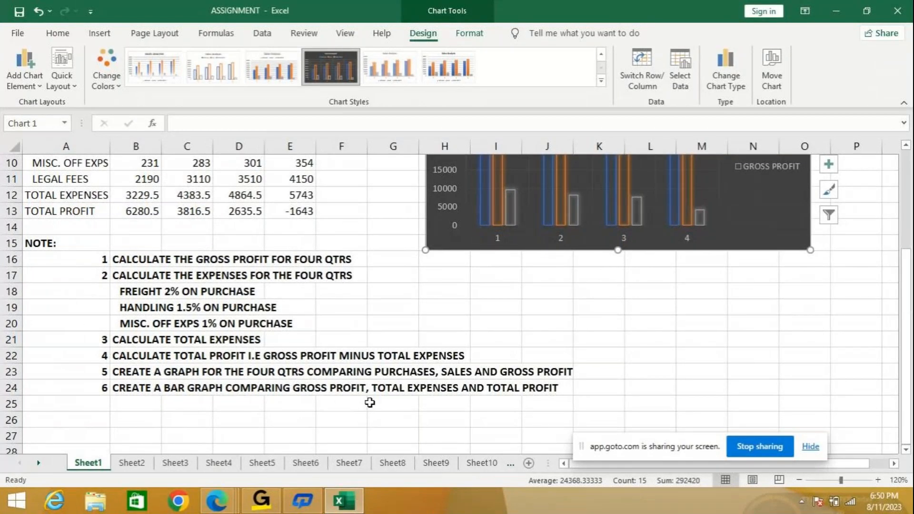
scroll(378, 349, up, 3)
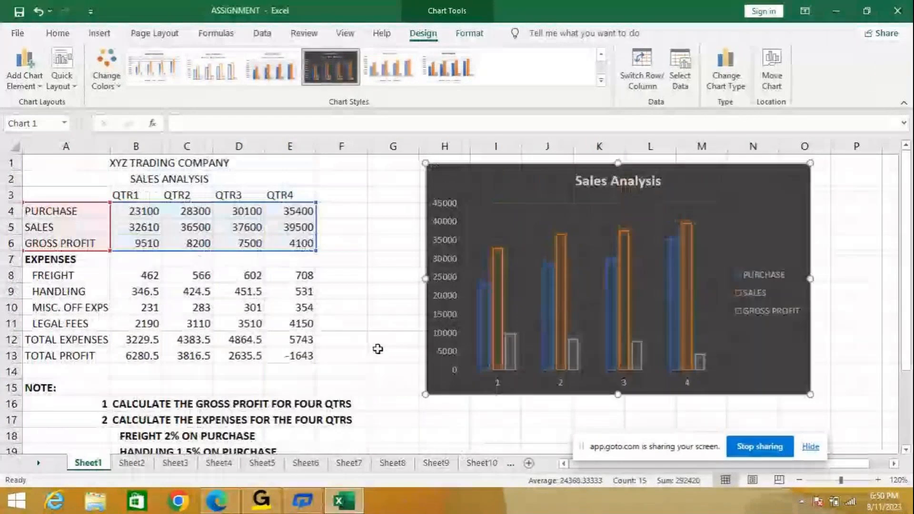
click(82, 242)
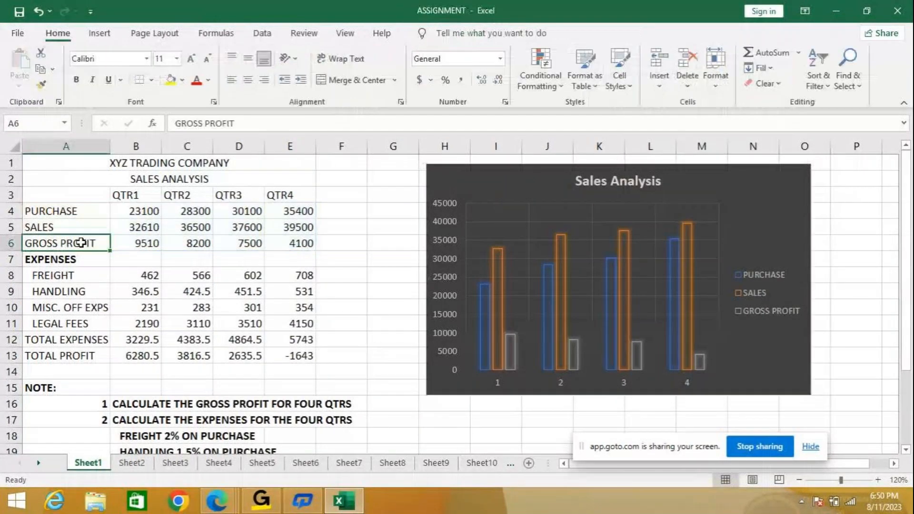
drag(84, 210, 278, 245)
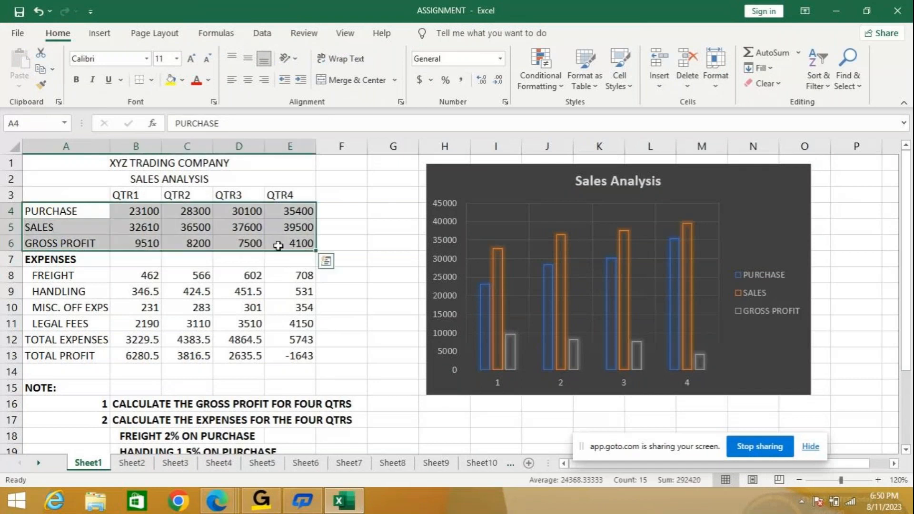
click(349, 224)
- Try to select the gross profit row together with the total expenses and total profit rows, from the labels through QTR4
drag(46, 242, 292, 244)
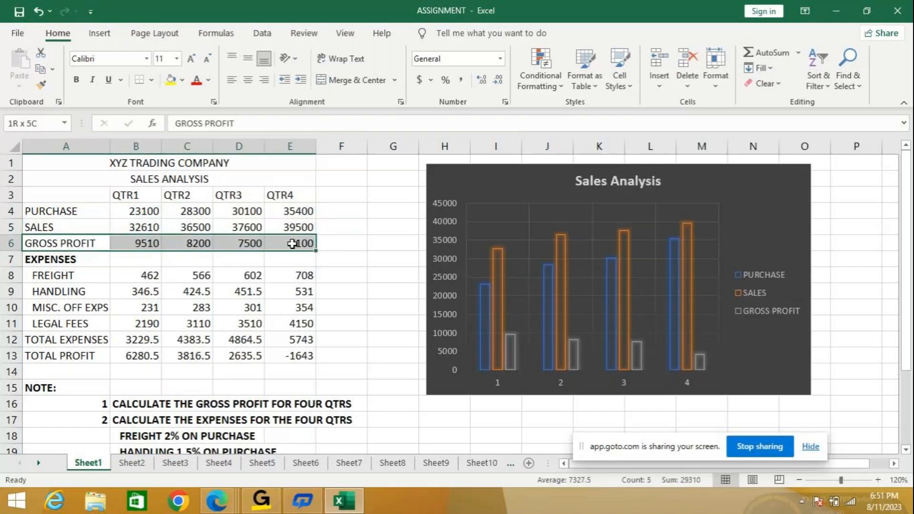
drag(57, 341, 290, 355)
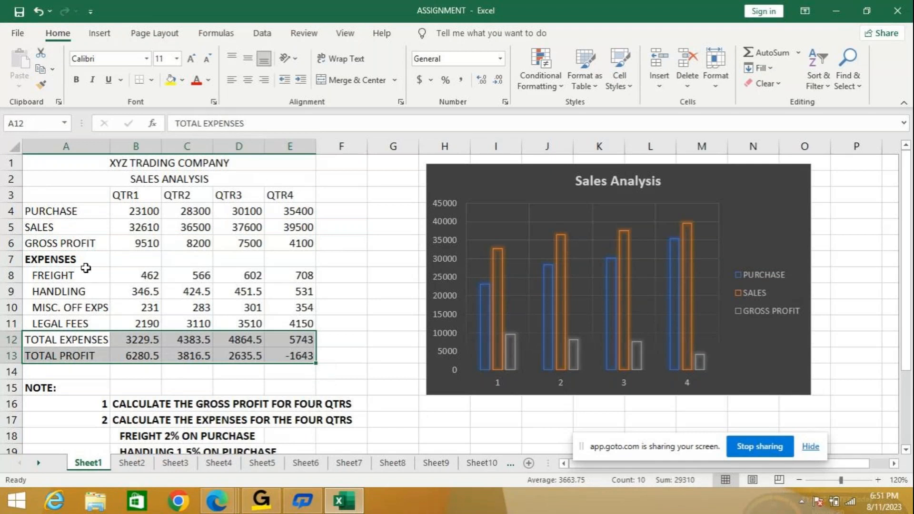
drag(87, 244, 290, 251)
drag(72, 339, 291, 350)
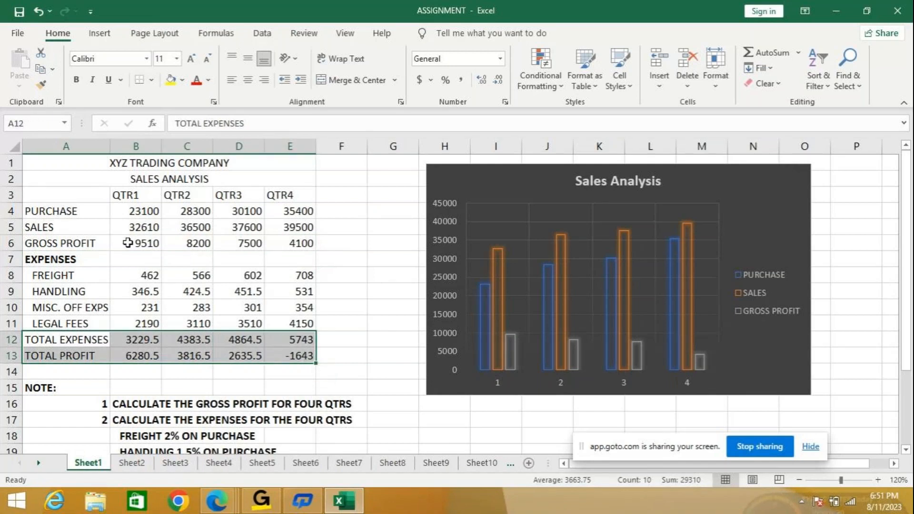
- Select the gross profit, total expenses and total profit rows through QTR4, and check the bar graph instruction in the notes
click(353, 306)
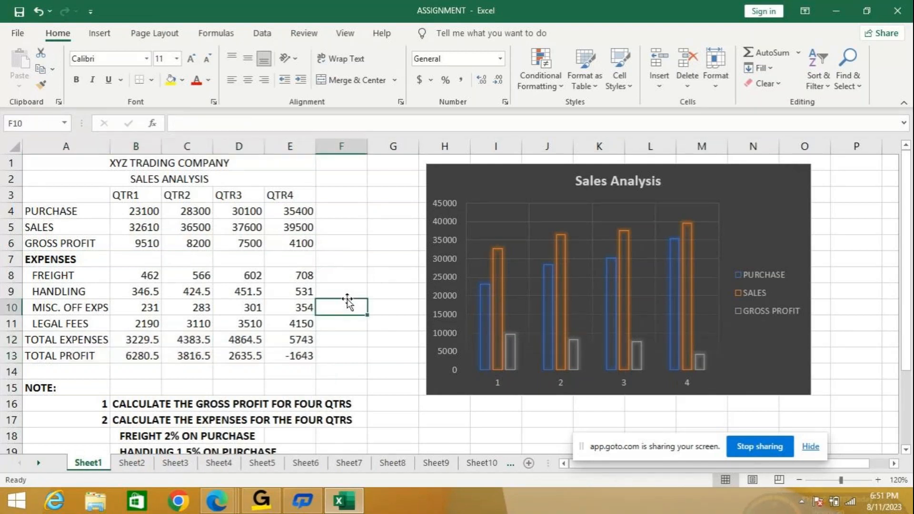
drag(72, 246, 282, 250)
ctrl+click(105, 343)
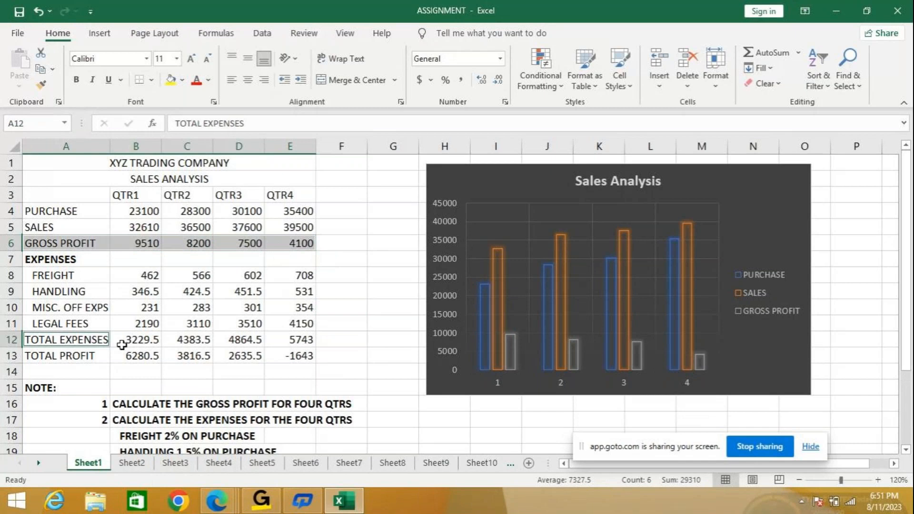
drag(121, 345, 300, 358)
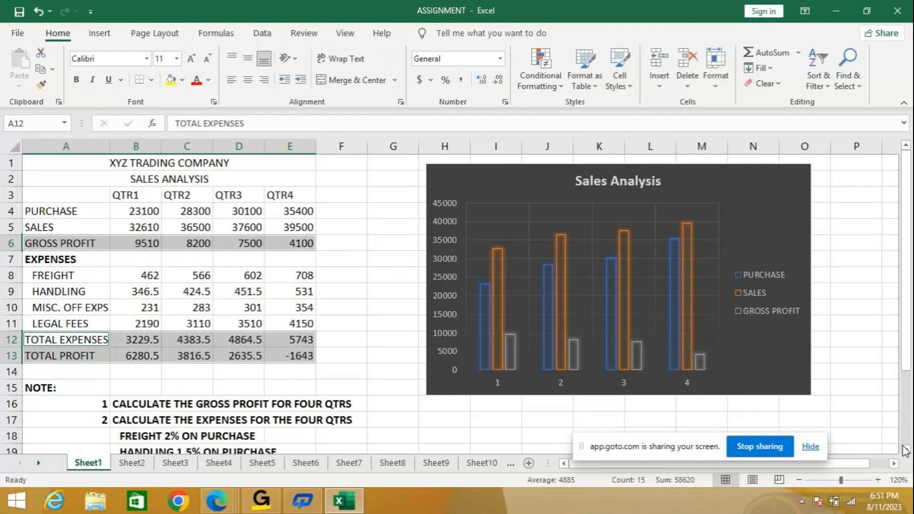
scroll(904, 452, down, 2)
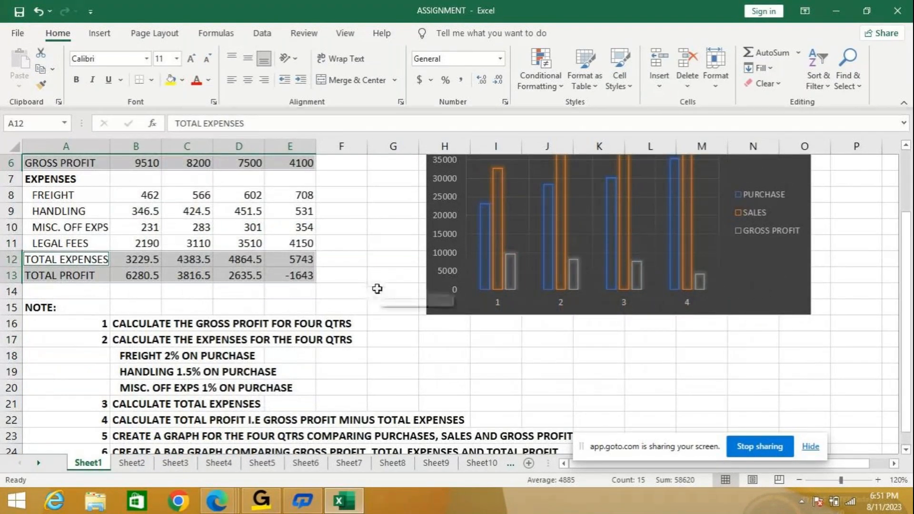
scroll(377, 289, up, 2)
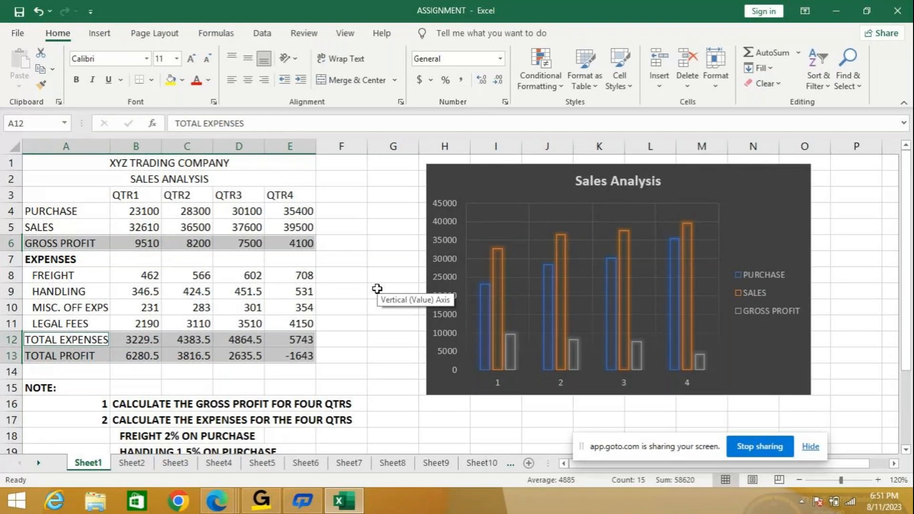
- Insert a 3-D clustered bar chart from the gross profit, total expenses and total profit rows, including labels and all four quarters
click(342, 260)
drag(53, 243, 277, 242)
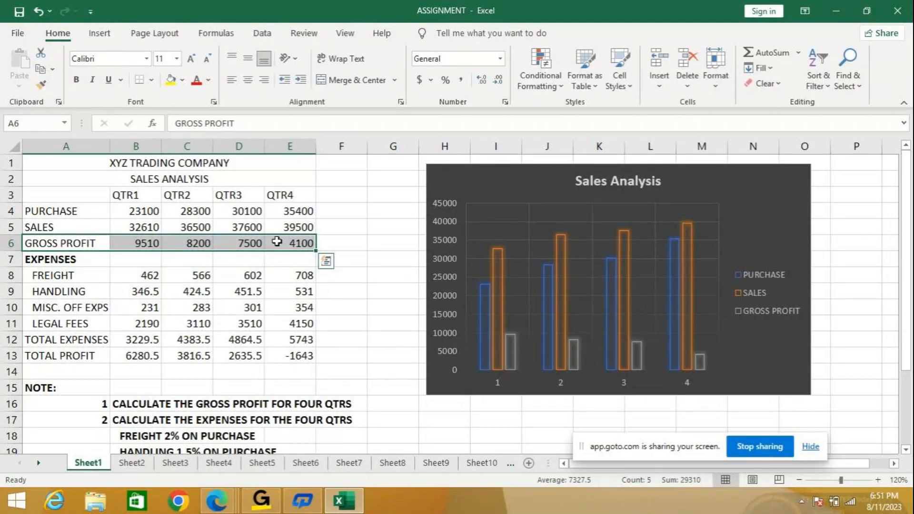
ctrl+click(82, 341)
drag(82, 341, 309, 356)
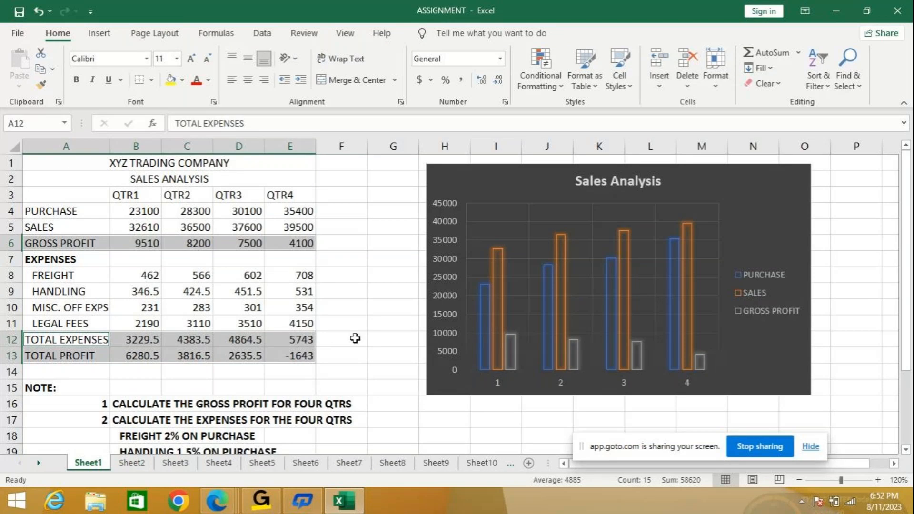
click(98, 33)
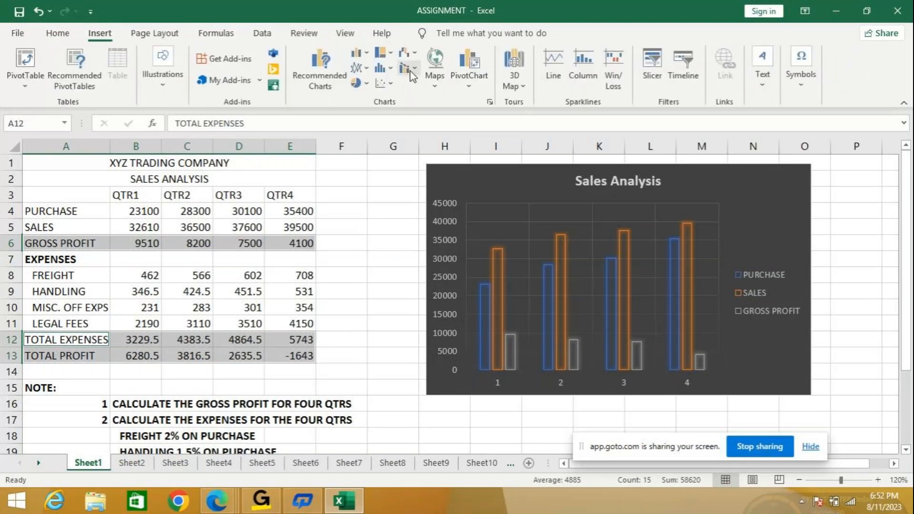
click(363, 54)
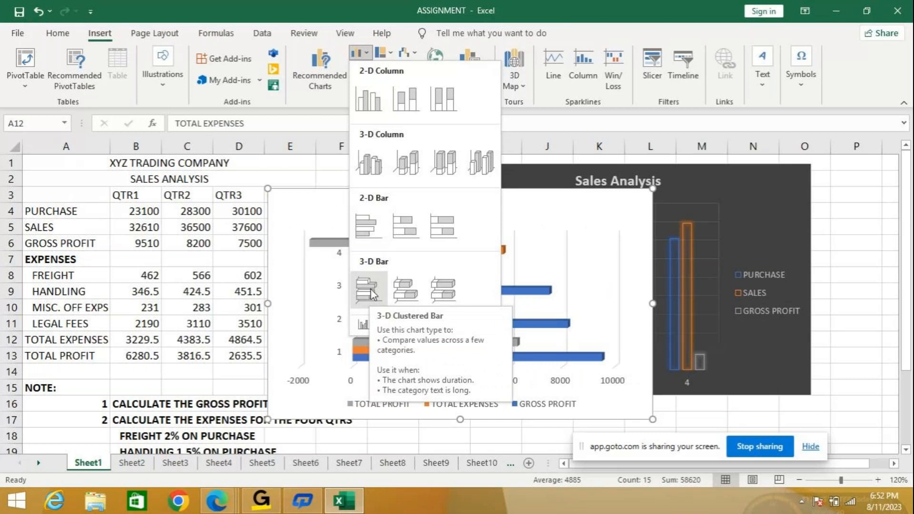
key(Escape)
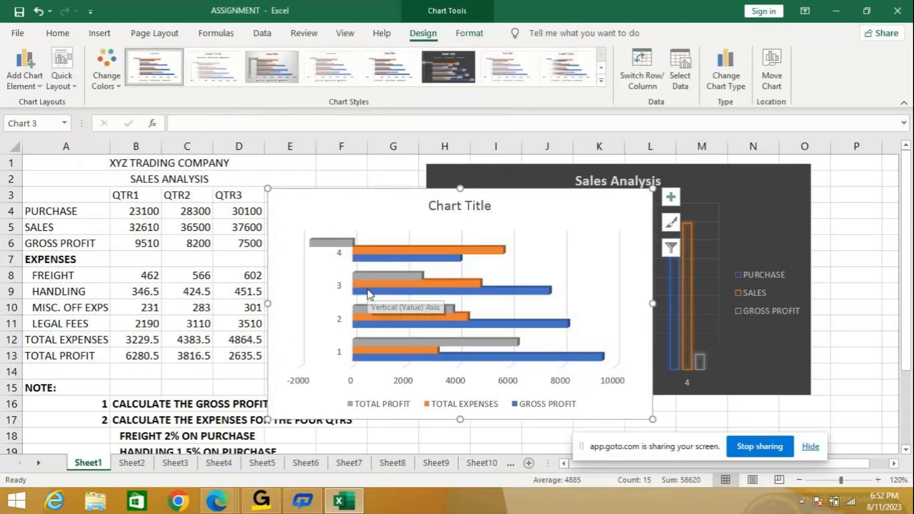
- Move the new bar chart to its own chart sheet named Chart2
click(773, 80)
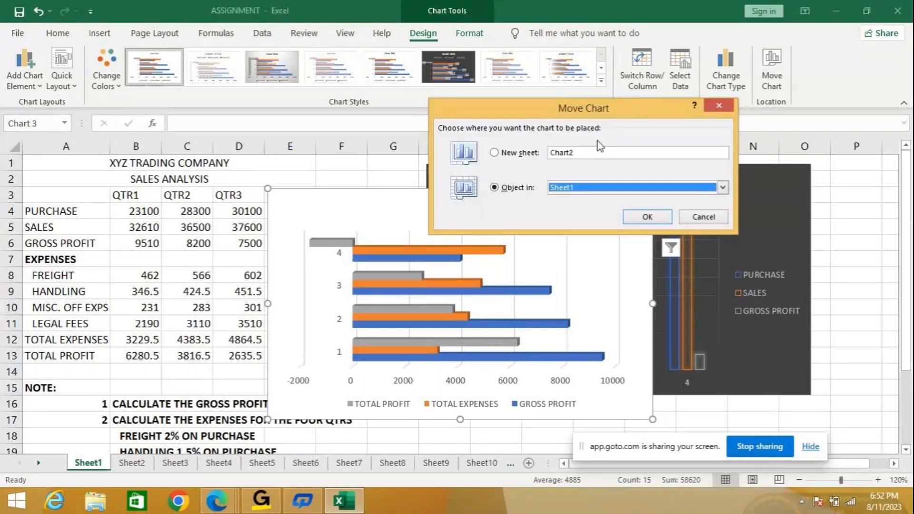
click(523, 153)
click(637, 217)
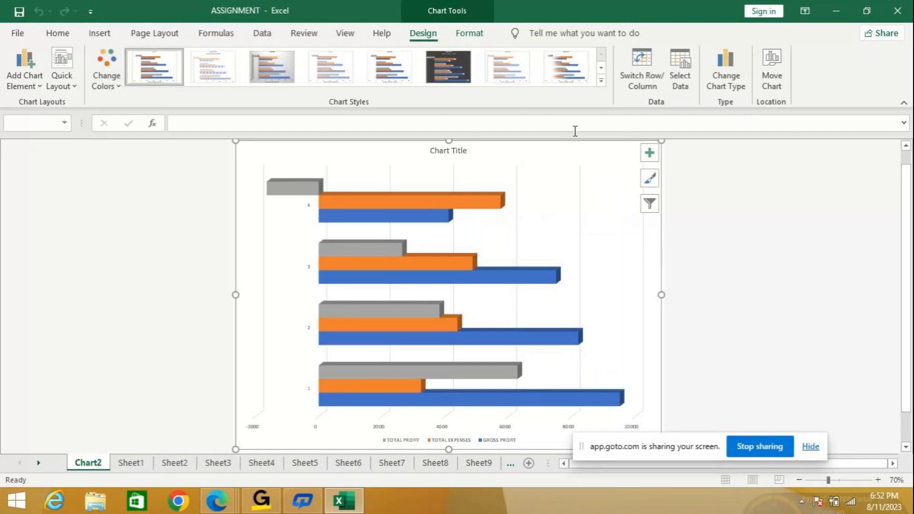
right_click(593, 162)
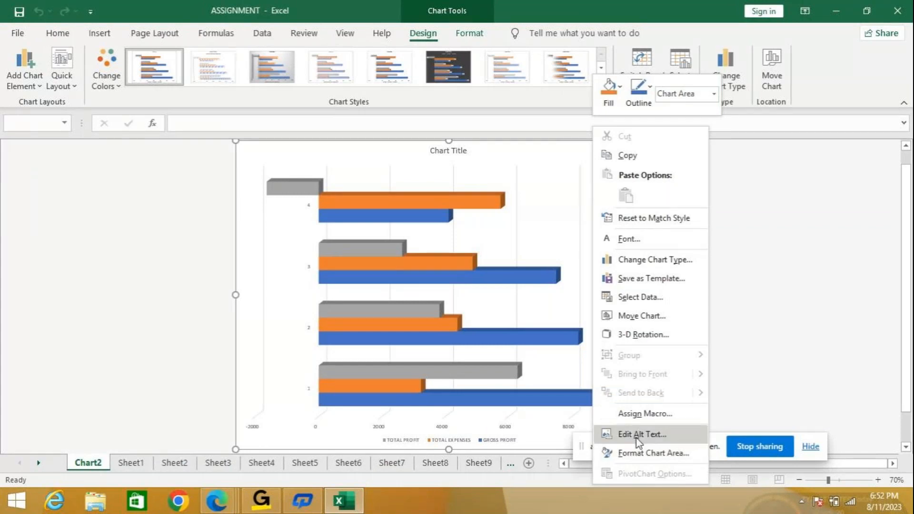
click(796, 226)
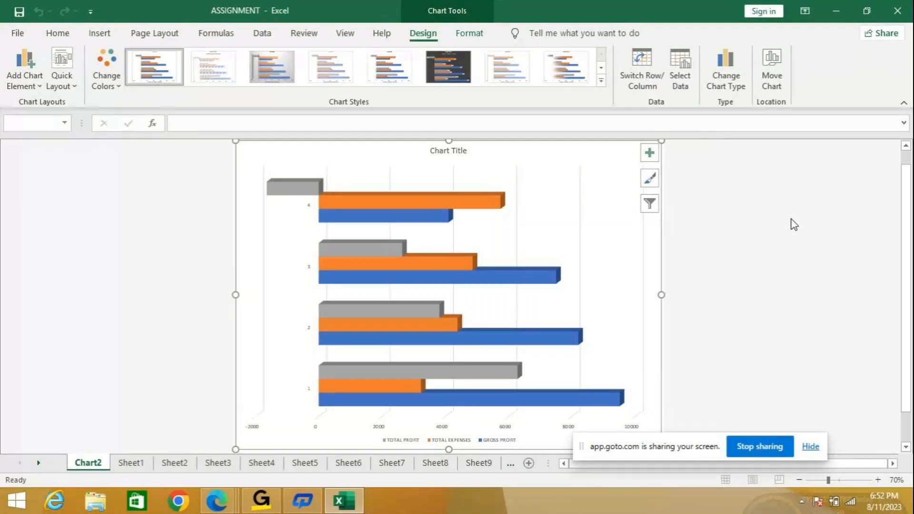
- Return to Sheet1 and reselect the bar graph's source ranges, A6:E6 and A12:E13
click(114, 460)
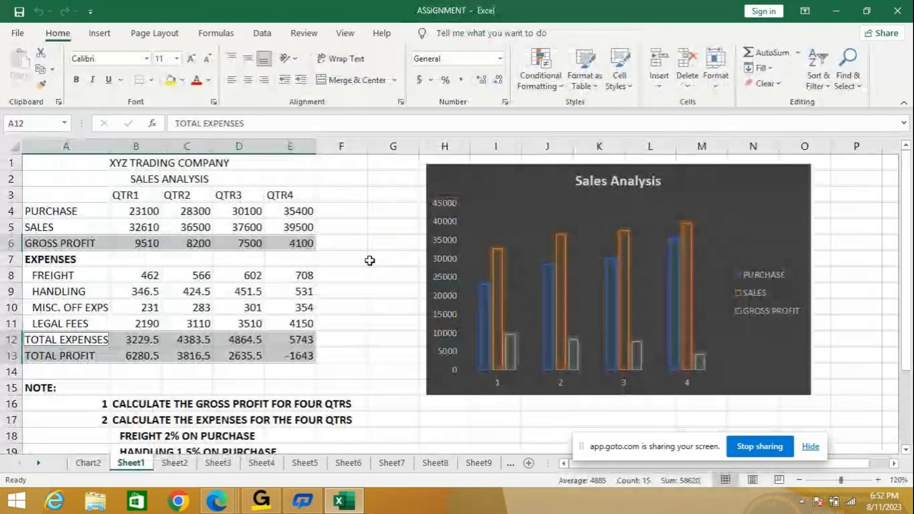
click(370, 260)
drag(90, 244, 285, 245)
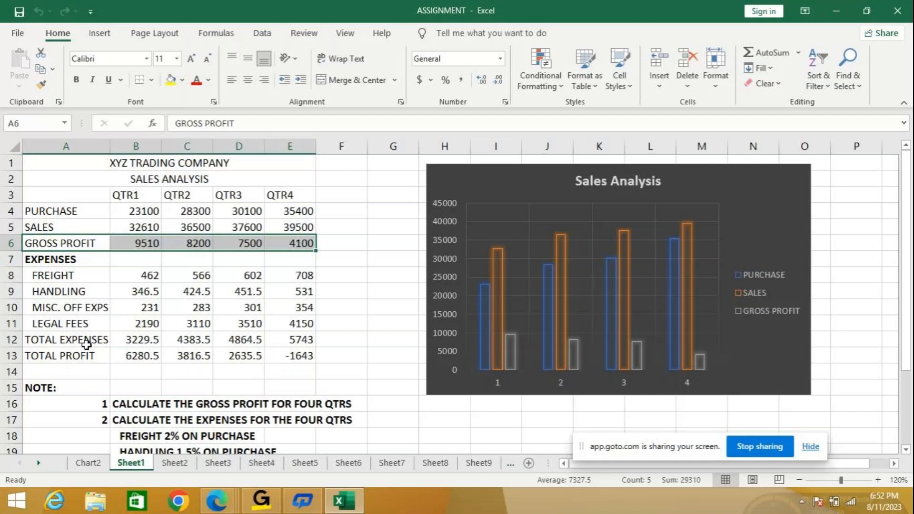
ctrl+drag(86, 345, 277, 359)
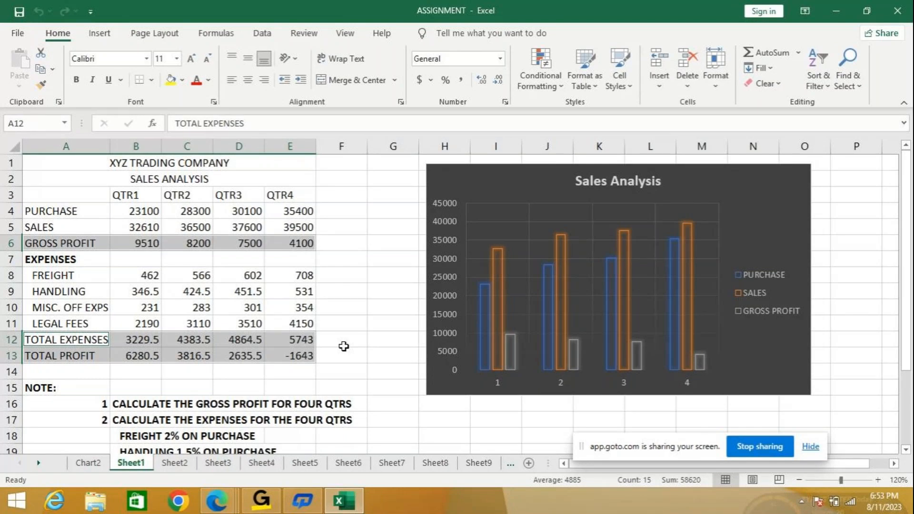
- Look through the client sales assignment and its notes on Sheet2, the payroll data on Sheet3, and the sales table on Sheet4
click(175, 463)
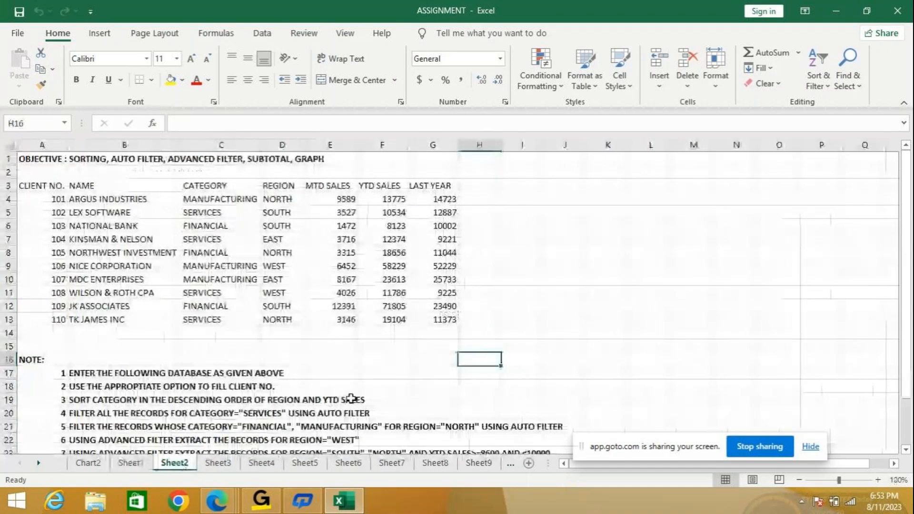
scroll(284, 353, down, 2)
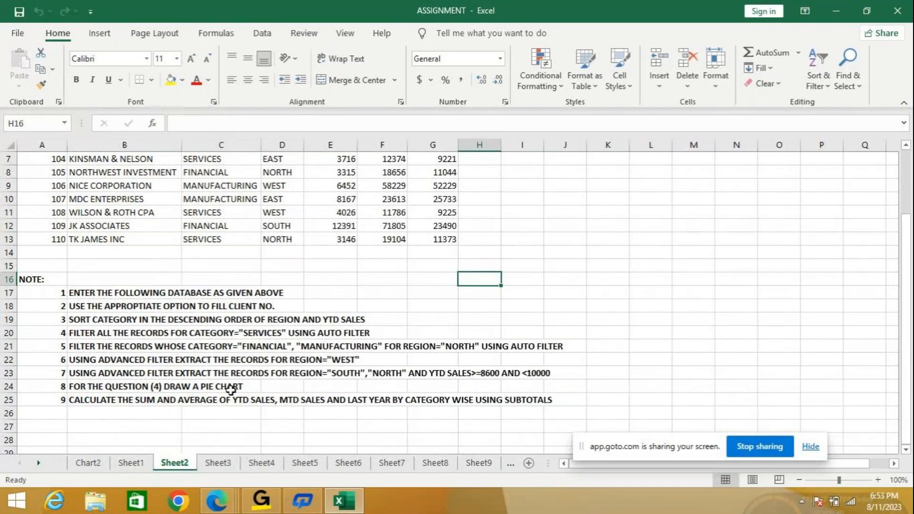
click(218, 463)
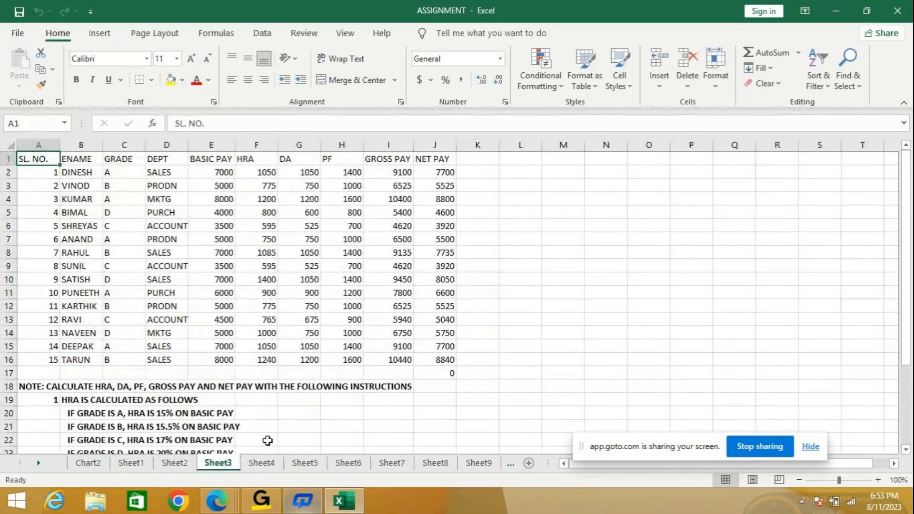
click(262, 463)
scroll(258, 327, up, 5)
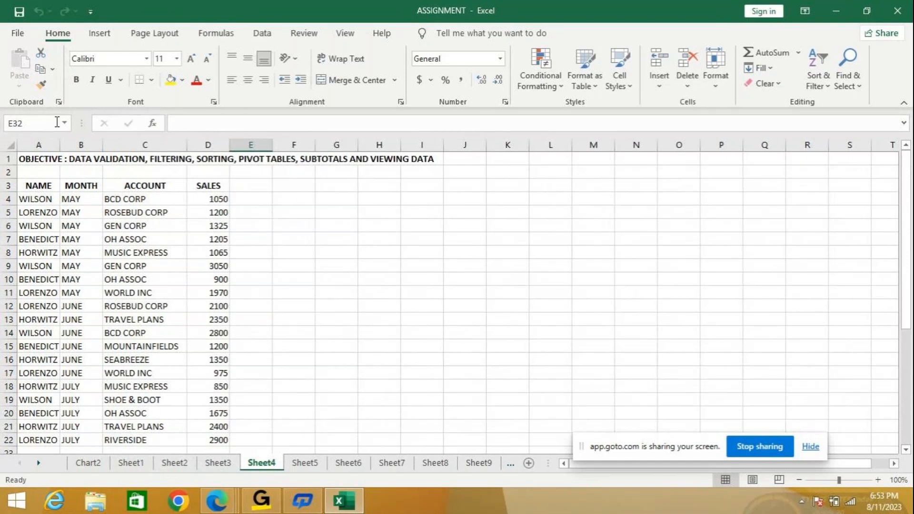
double_click(60, 144)
click(58, 139)
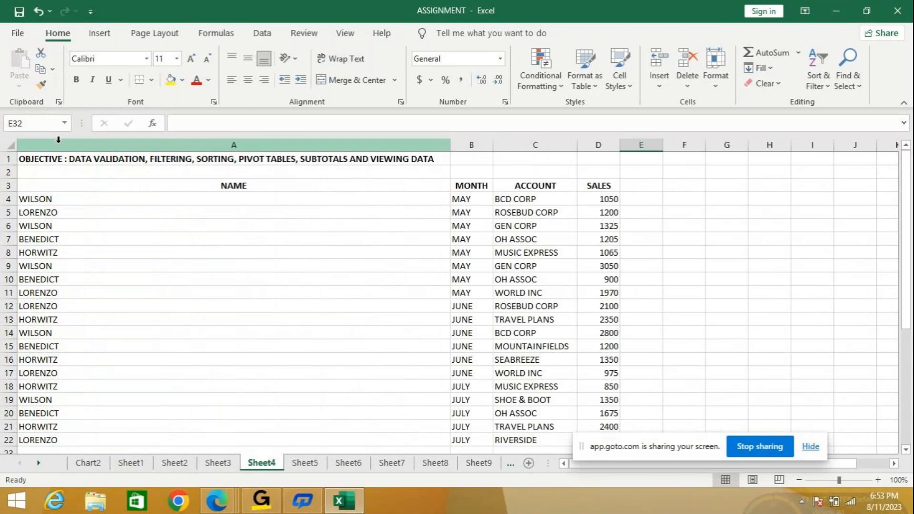
click(37, 10)
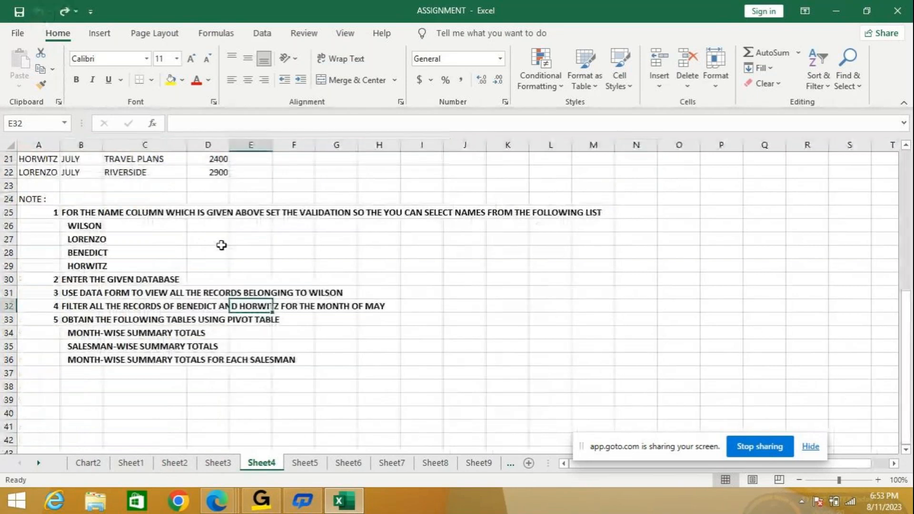
- Review Sheet4's sales table and read its notes on data validation, data form, filtering and pivot tables
scroll(223, 245, up, 5)
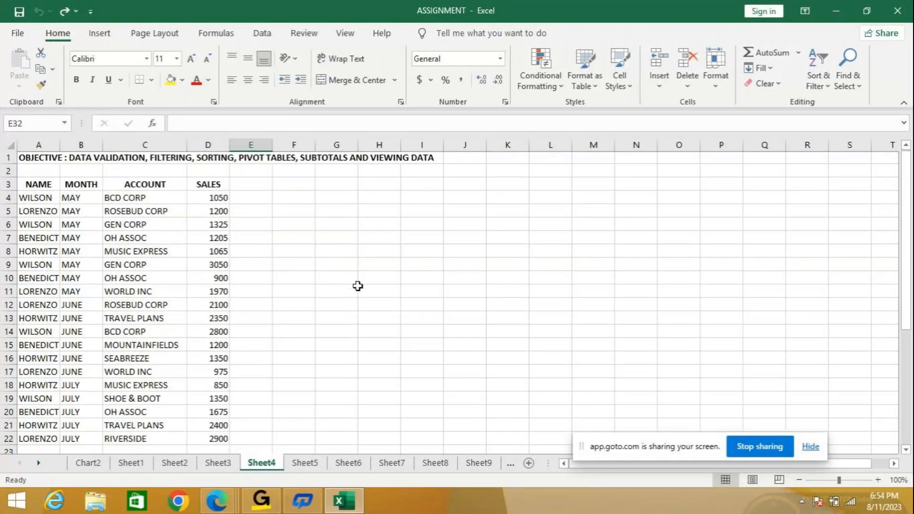
scroll(336, 292, down, 6)
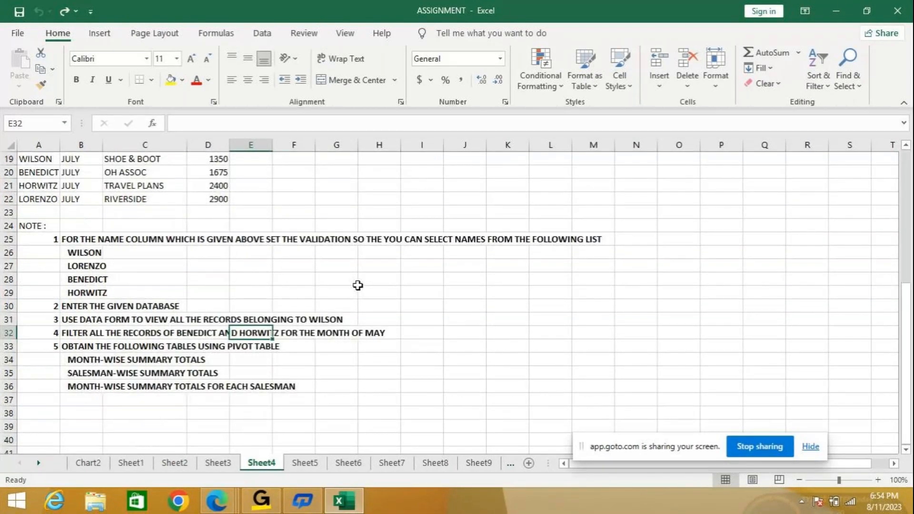
scroll(358, 285, up, 6)
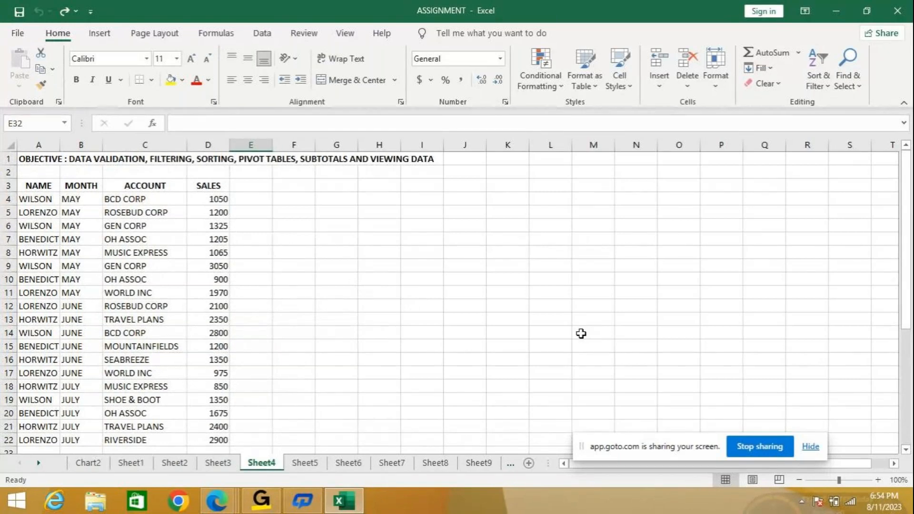
scroll(581, 334, down, 3)
scroll(582, 333, down, 4)
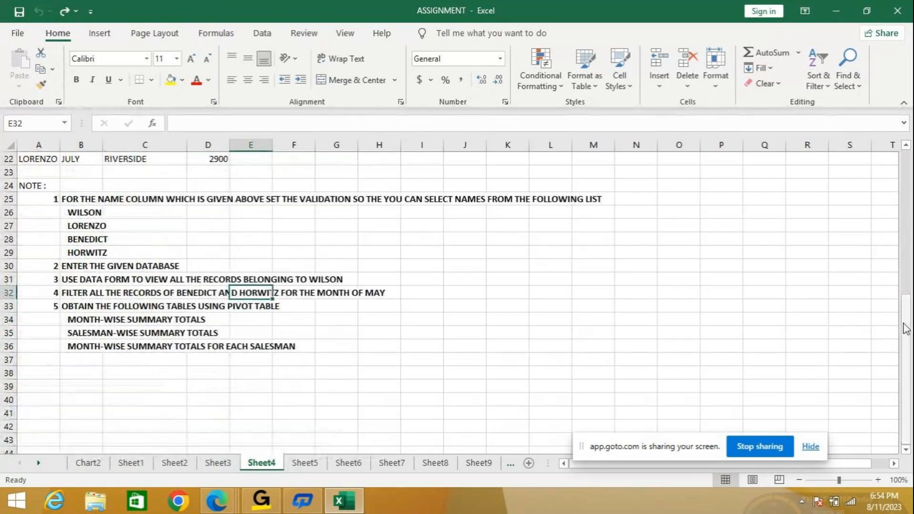
- Collapse the ribbon to give the worksheet more room, and return to the start of Sheet4's sales table
double_click(69, 37)
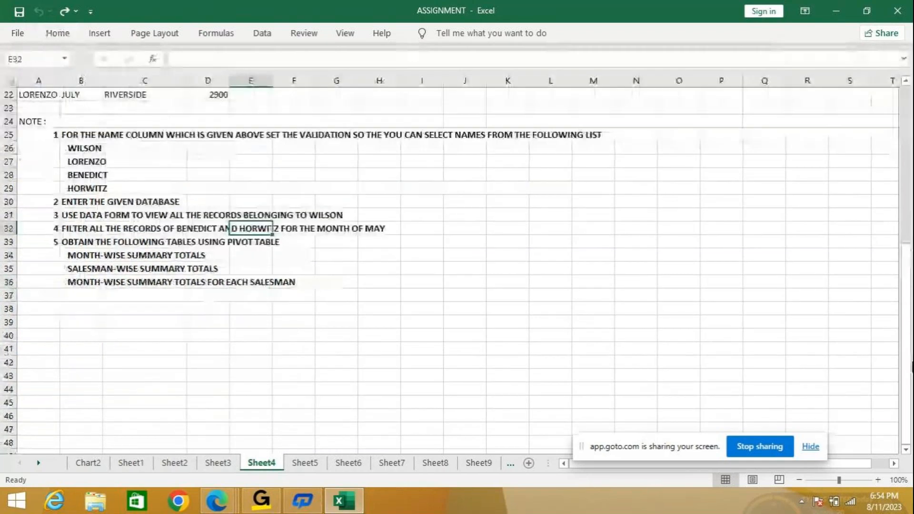
drag(909, 343, 908, 286)
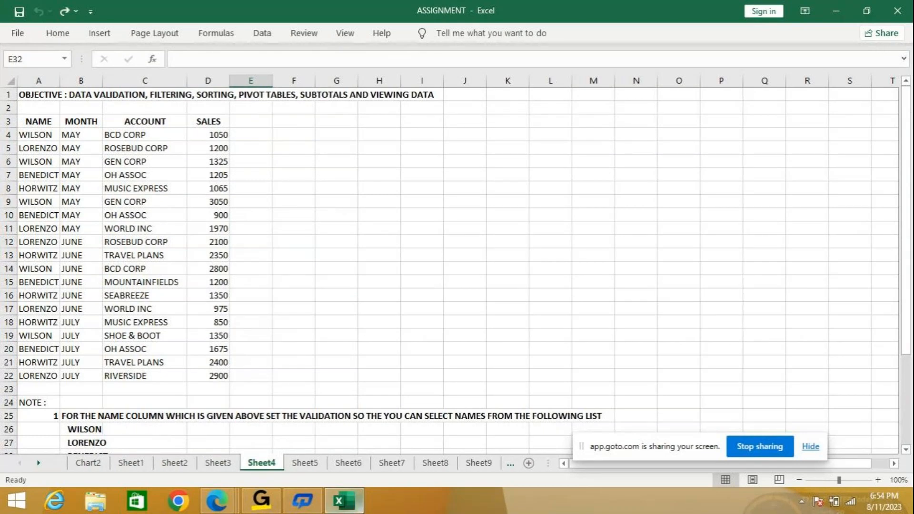
- Switch to the GoTo meeting window to check it, and return to the ASSIGNMENT workbook in Excel
mouse_move(352, 497)
mouse_move(876, 499)
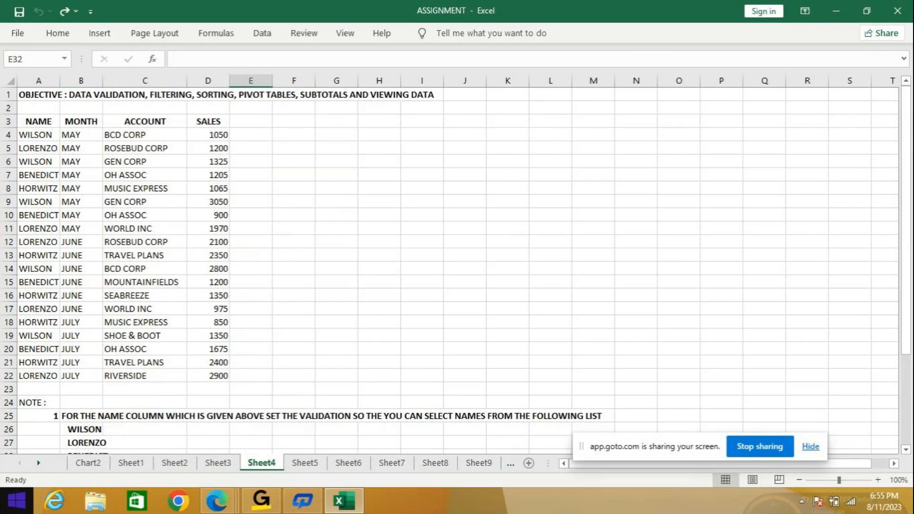
key(super+c)
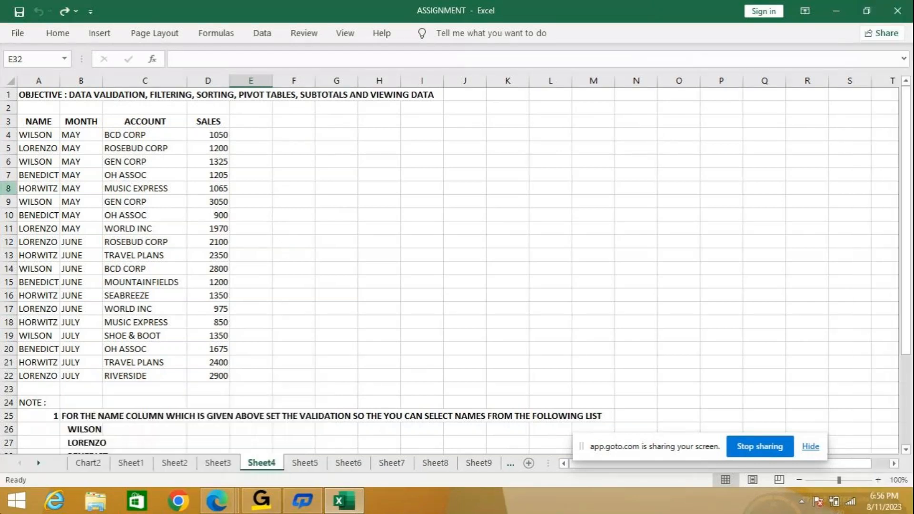
click(260, 506)
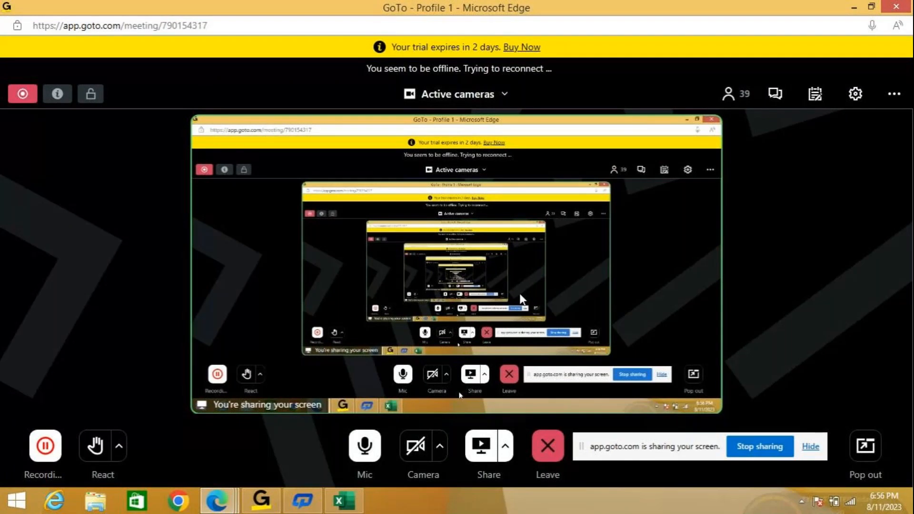
click(344, 501)
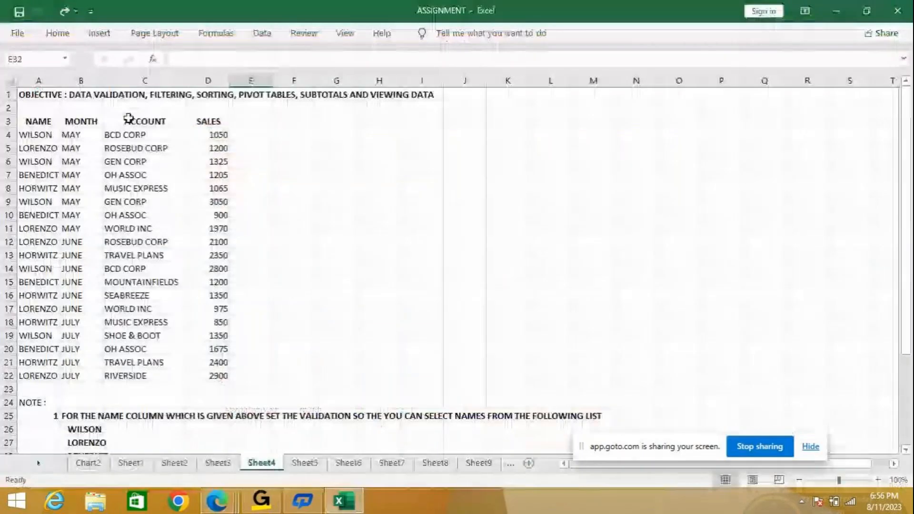
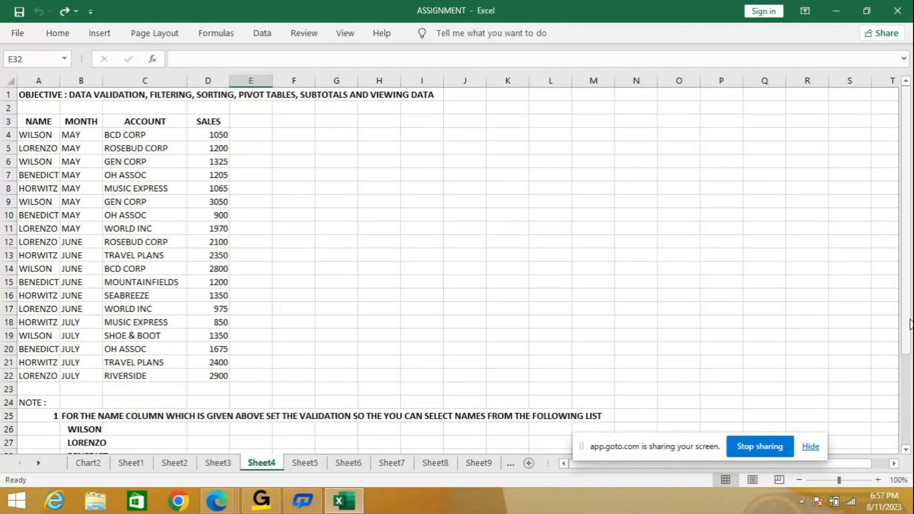
- Look through the notes below Sheet4's sales table, and review the assignments on Sheet5, Sheet3 and Sheet2
drag(911, 325, 911, 315)
drag(911, 299, 911, 303)
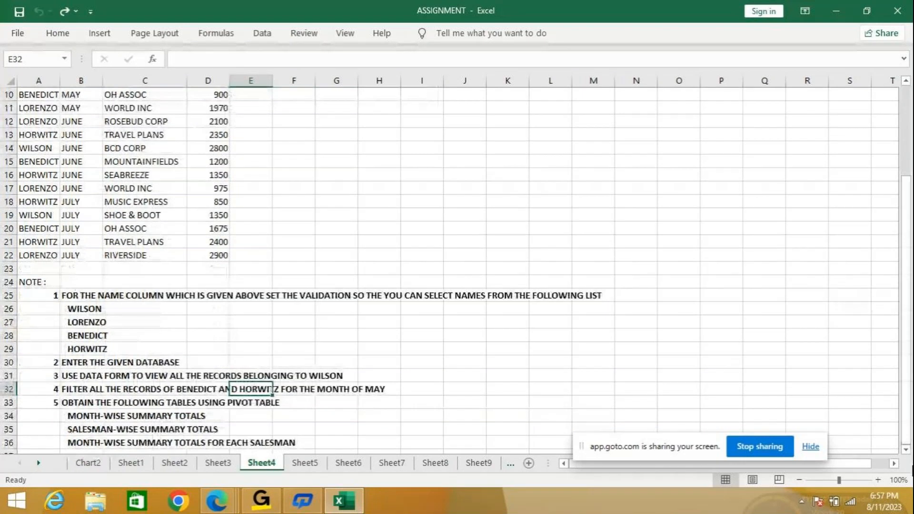
click(305, 463)
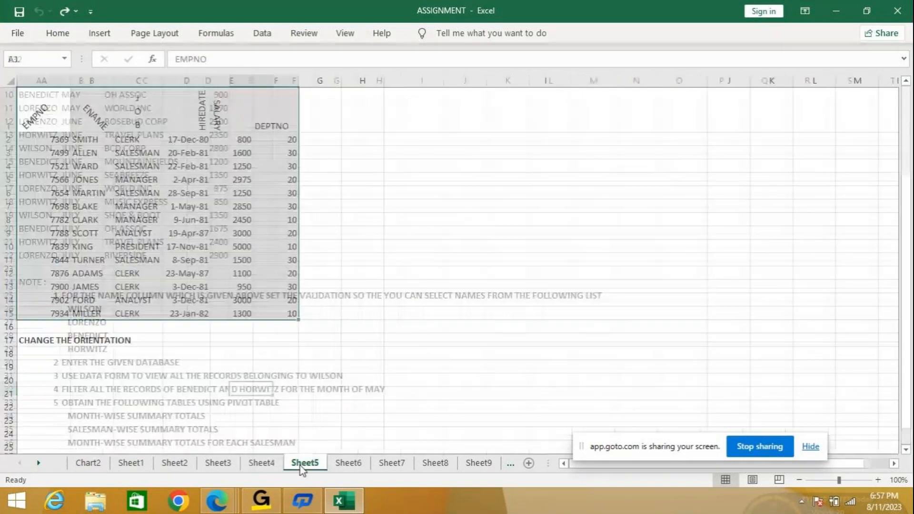
click(261, 463)
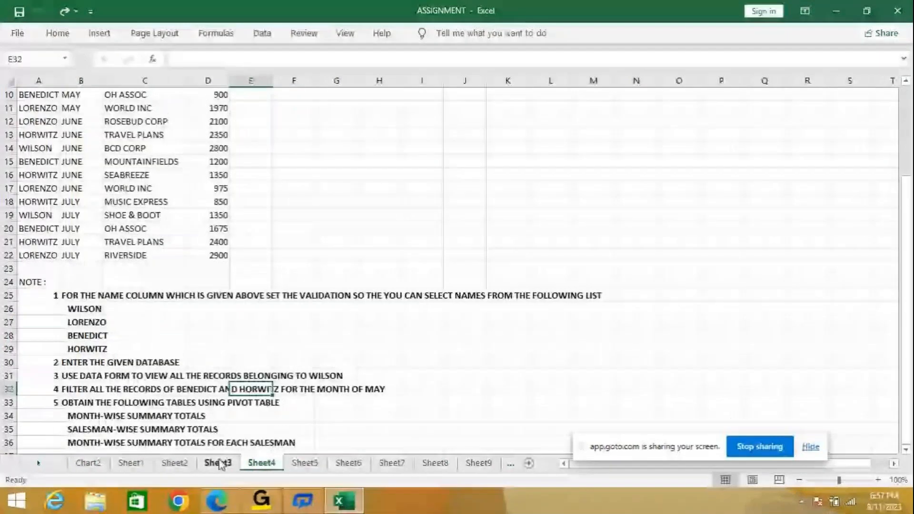
click(219, 463)
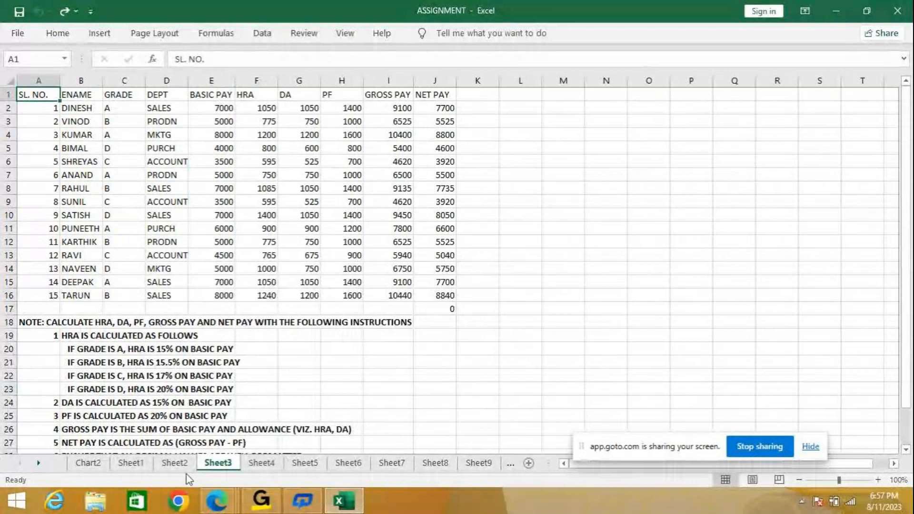
click(175, 463)
scroll(297, 350, up, 1)
scroll(297, 350, up, 2)
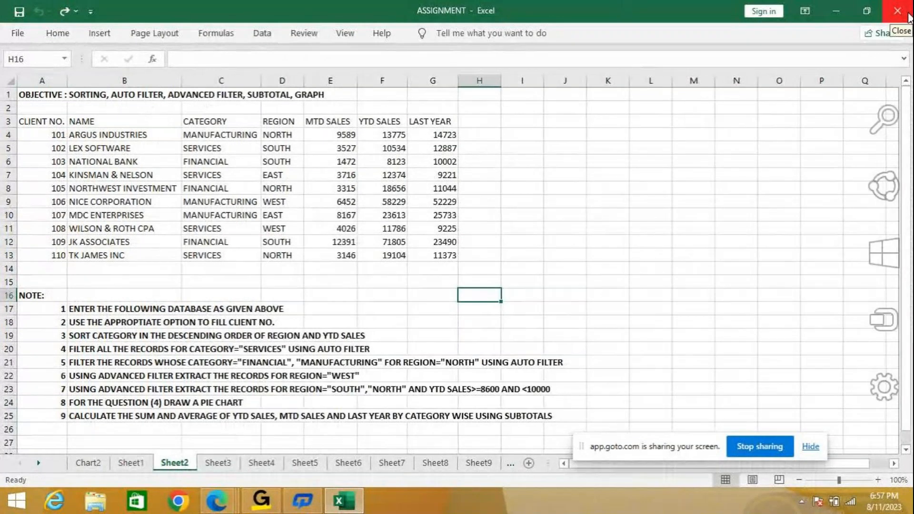
- Close the ASSIGNMENT workbook without saving its changes, and start Excel again with a new blank workbook
click(910, 17)
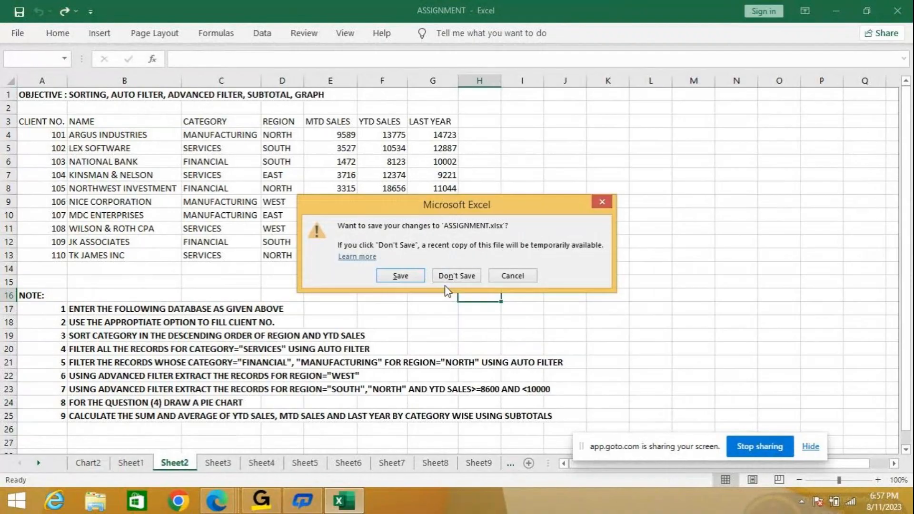
click(455, 276)
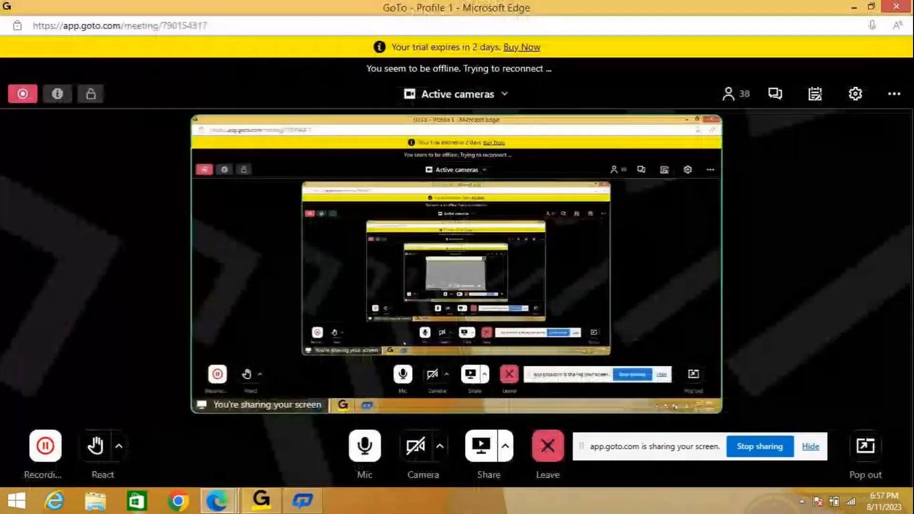
click(19, 500)
click(870, 54)
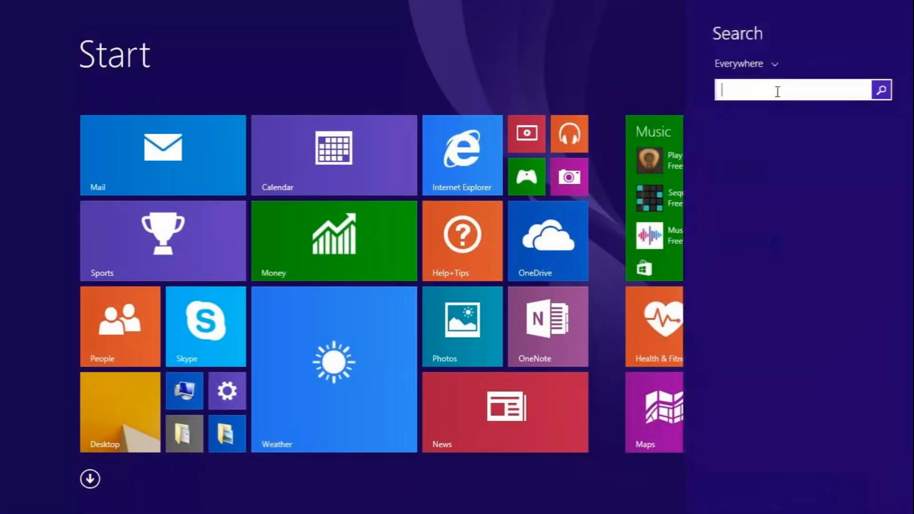
text(exce)
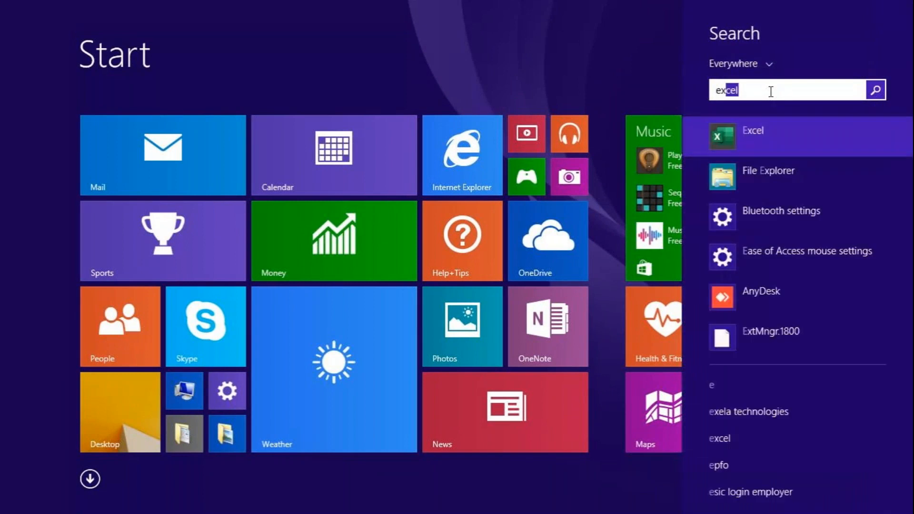
text(l)
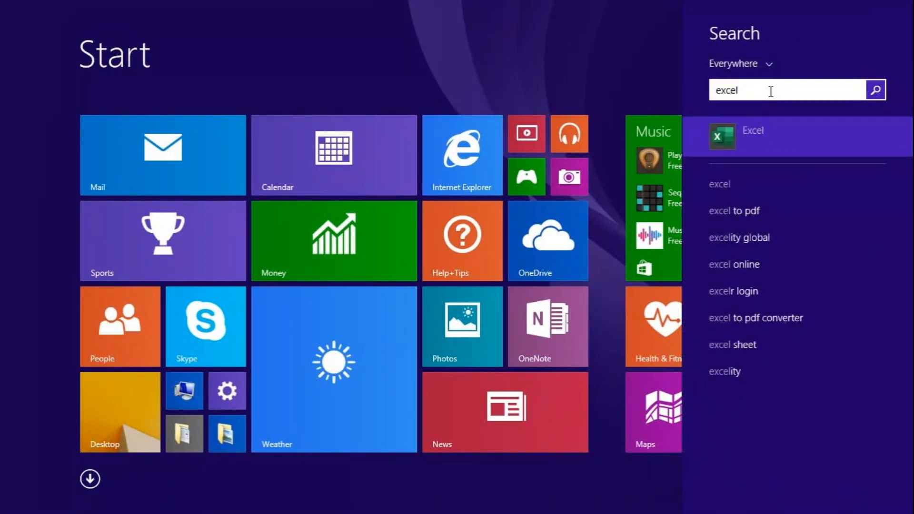
key(Return)
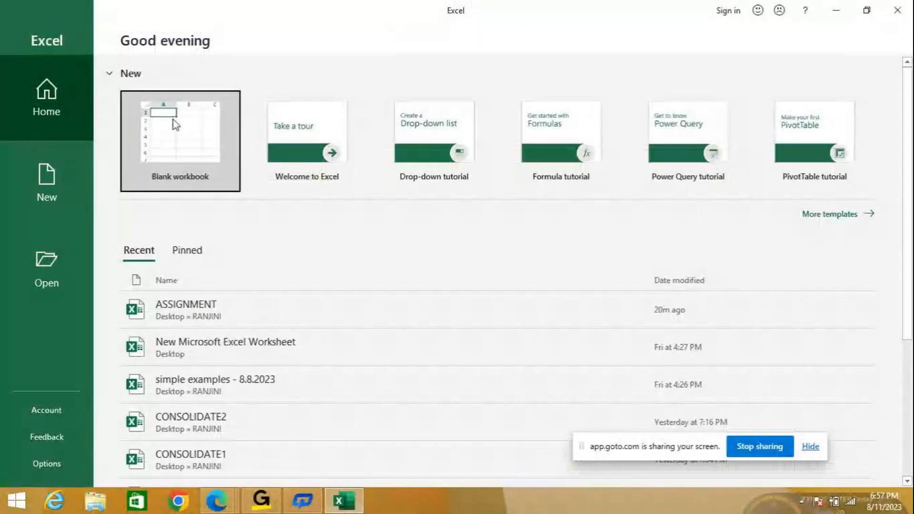
click(173, 119)
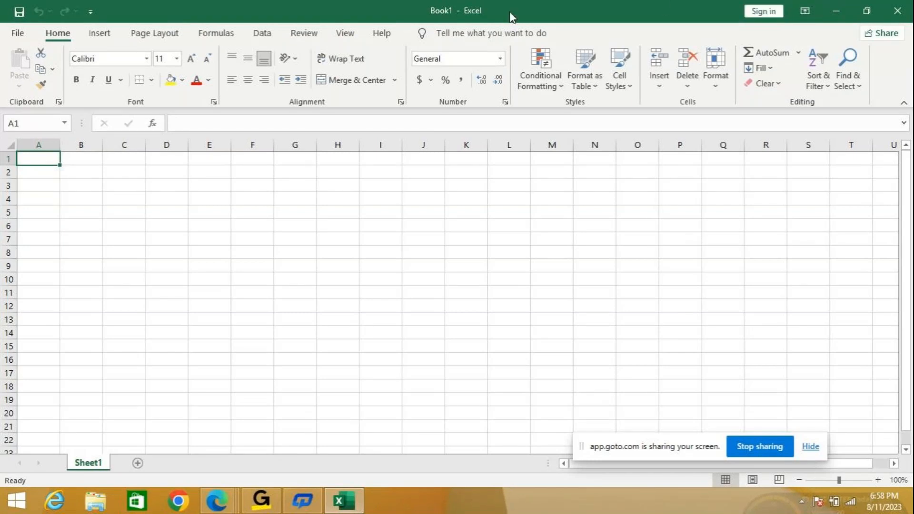
- Display the formula function library and enlarge the blank worksheet's view to 250%
click(263, 36)
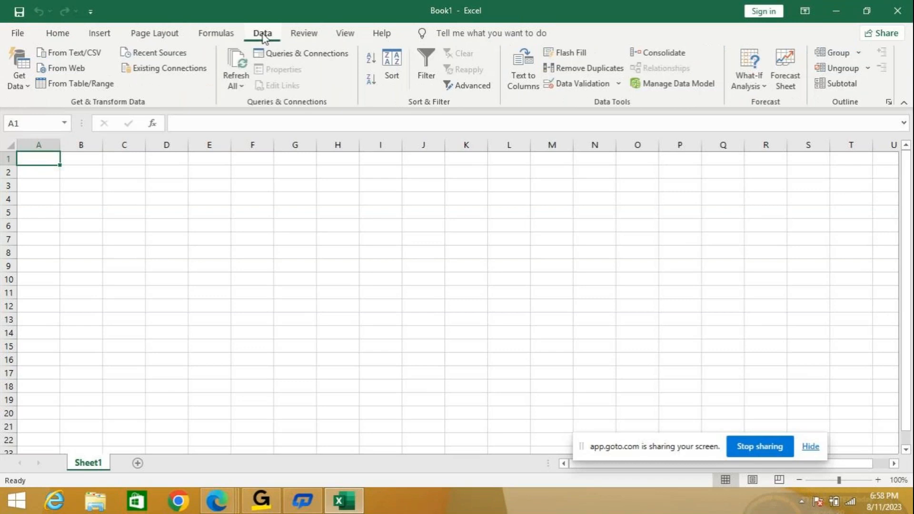
click(224, 37)
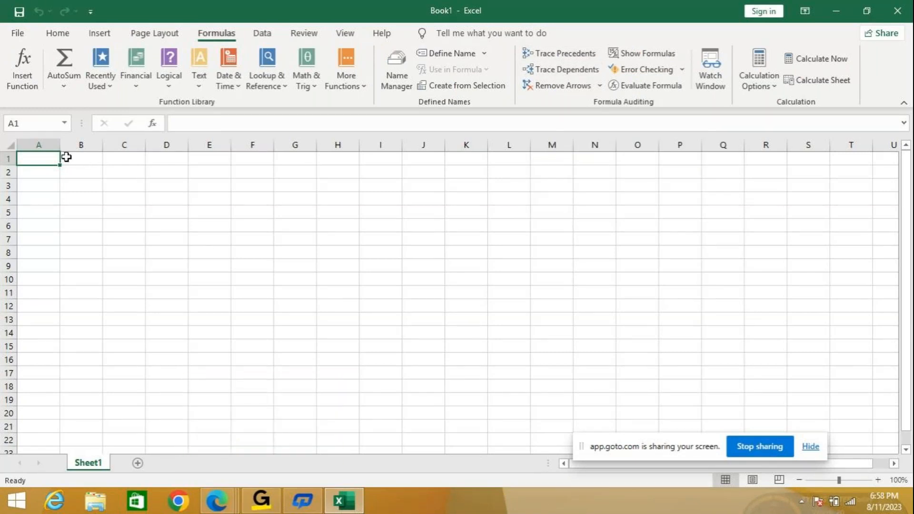
click(879, 480)
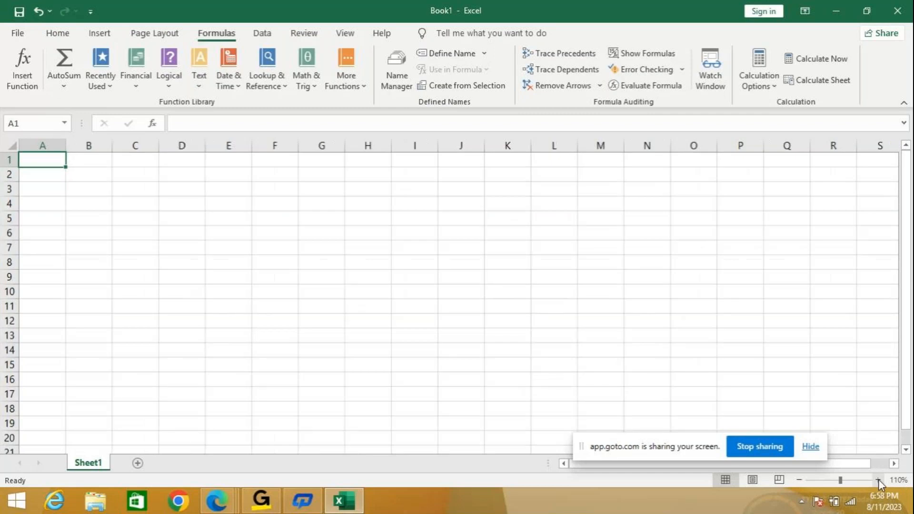
click(878, 480)
click(878, 480)
click(879, 480)
click(871, 480)
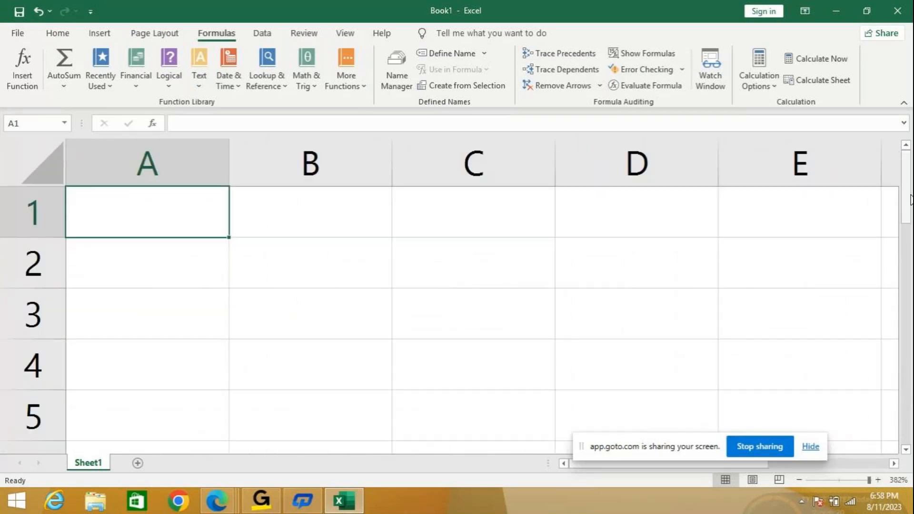
click(861, 482)
drag(861, 482, 856, 482)
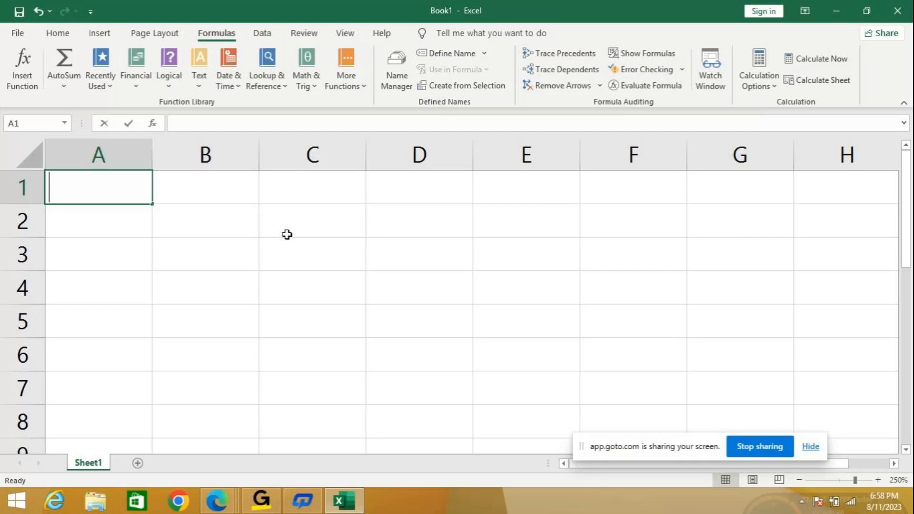
- Enter 98 and 90 in cells A1 and B1, and 76 and 70 in cells A2 and B2
text(98)
key(Tab)
text(98)
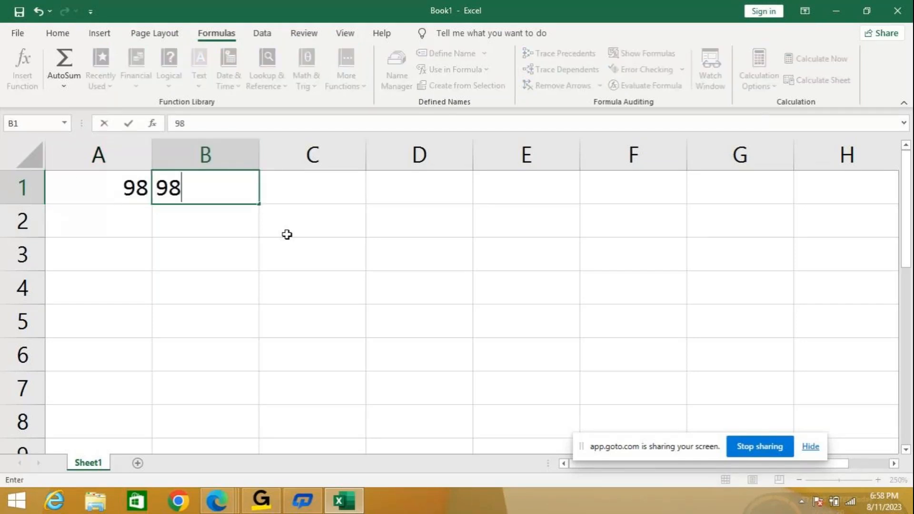
key(BackSpace)
text(0)
key(Return)
key(Left)
text(76)
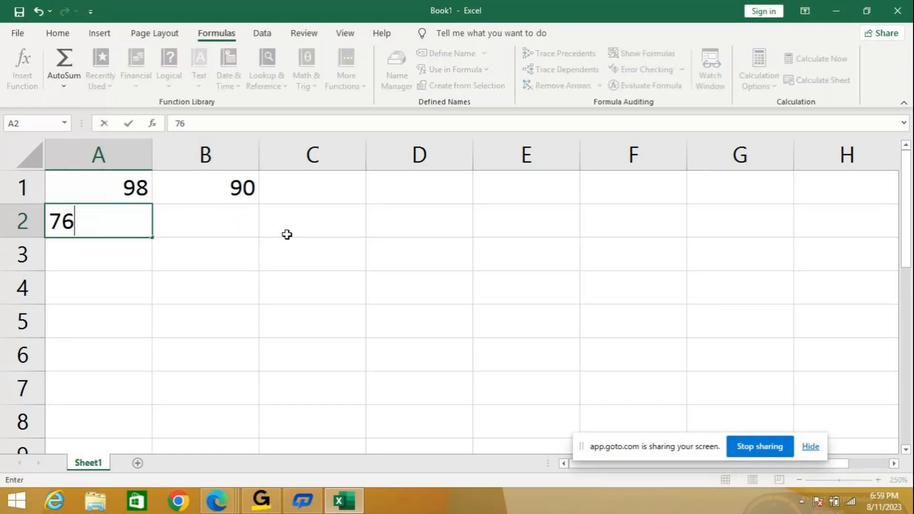
key(Right)
text(70)
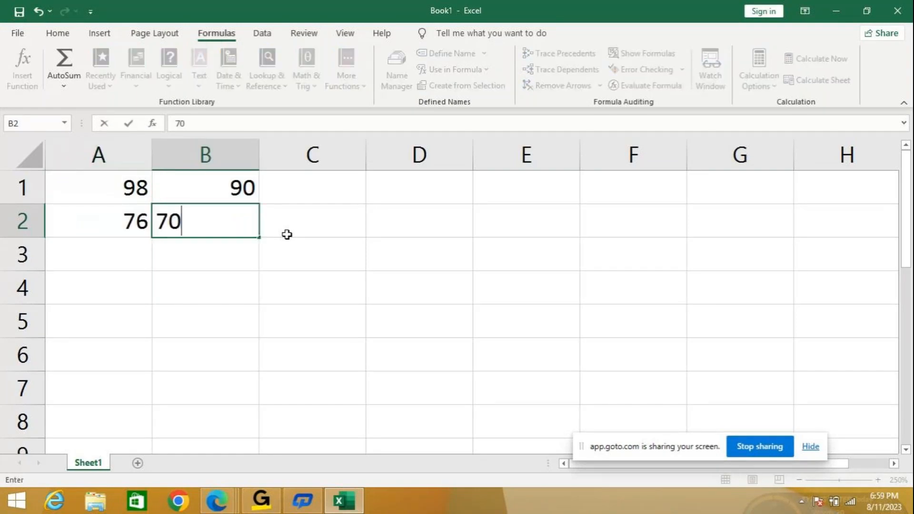
key(Return)
- Enter 65 and 60 in cells A3 and B3, and 56 and 50 in cells A4 and B4
key(Left)
text(65)
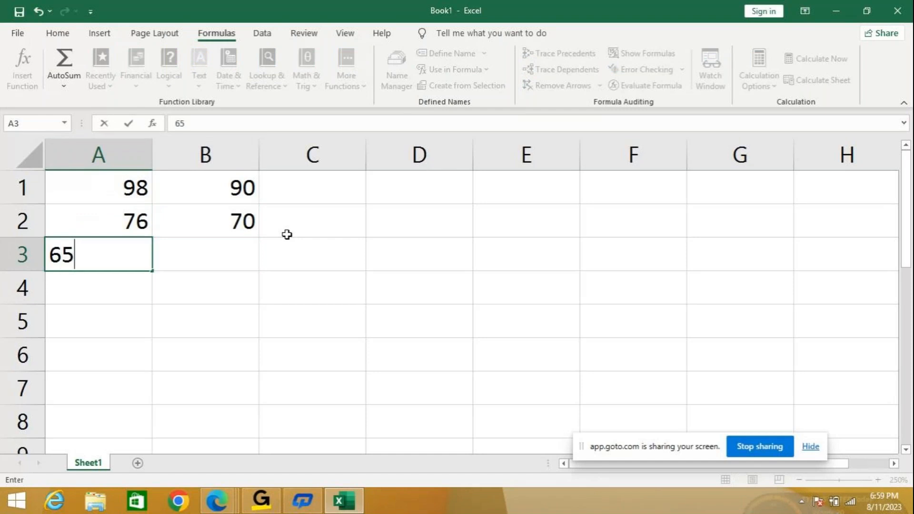
key(Right)
text(65)
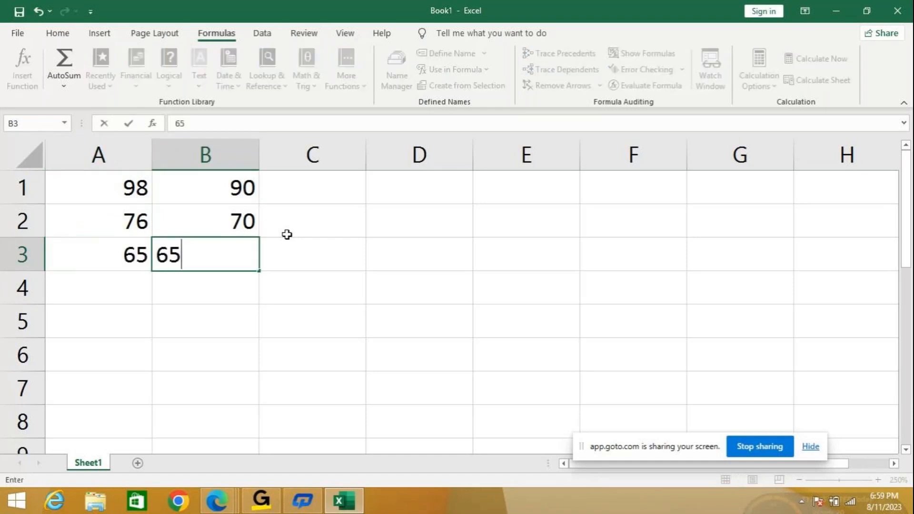
key(BackSpace)
text(0)
key(Return)
text(56)
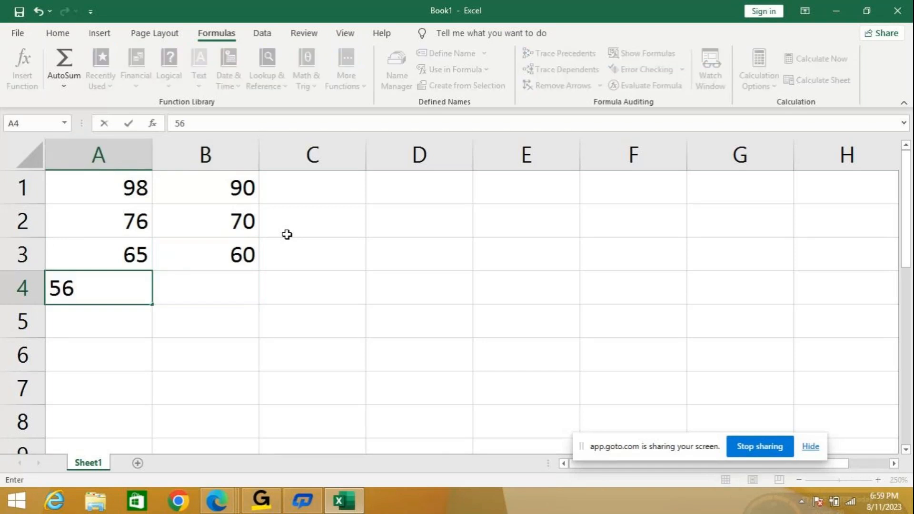
key(Right)
text(50)
key(Return)
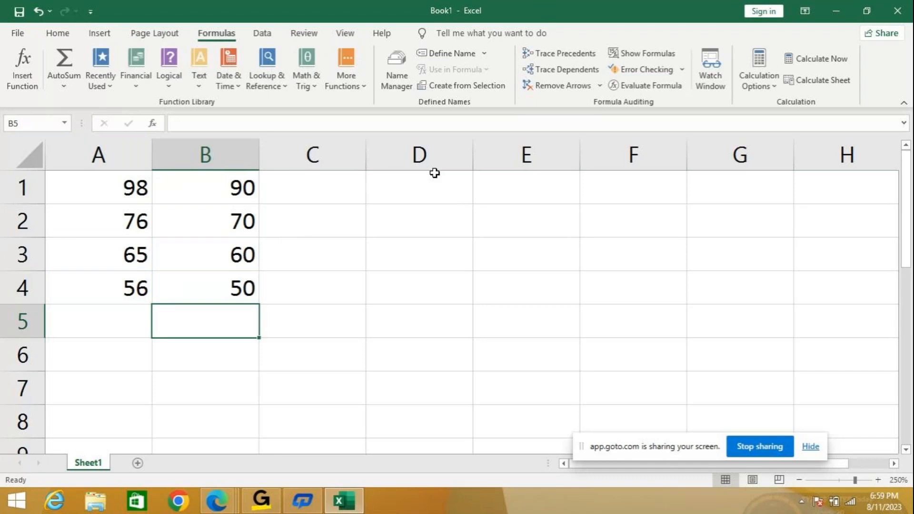
- Add the first row's two numbers in cell C1 with the formula =SUM(A1:B1)
click(300, 198)
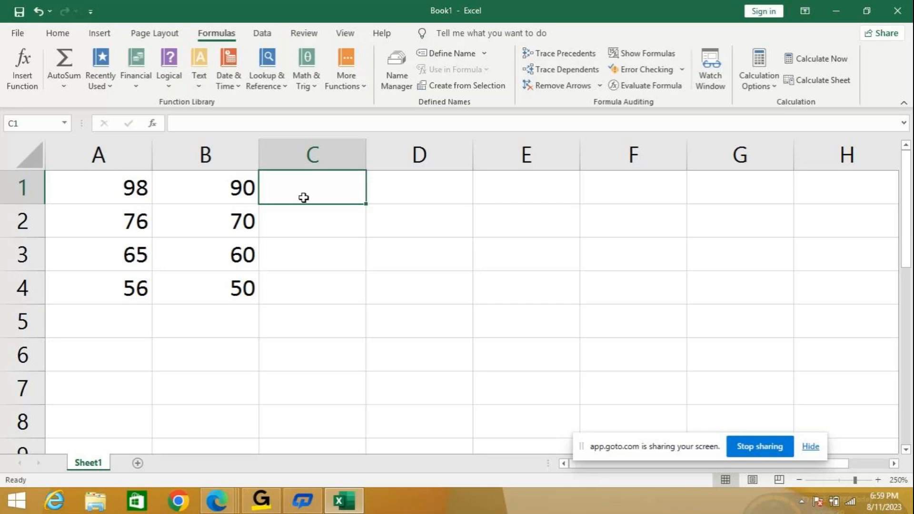
double_click(304, 197)
text(=)
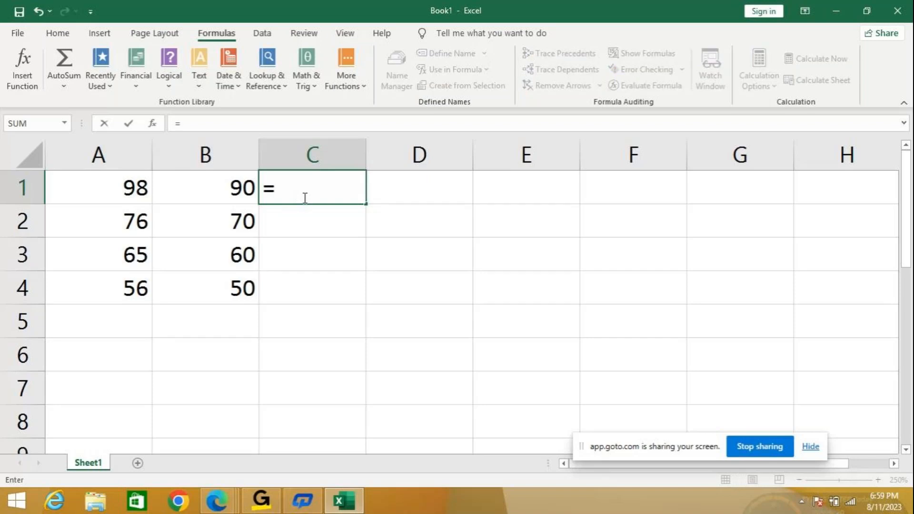
text(sum)
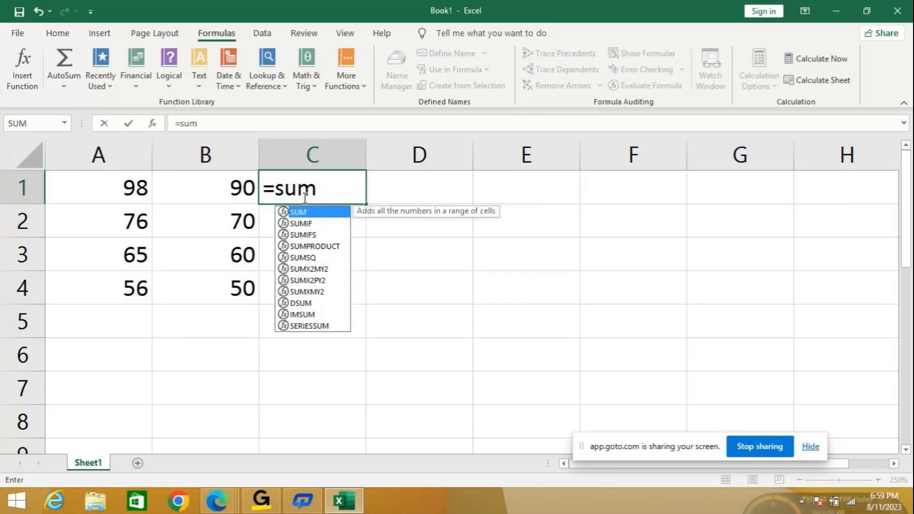
text((a1:)
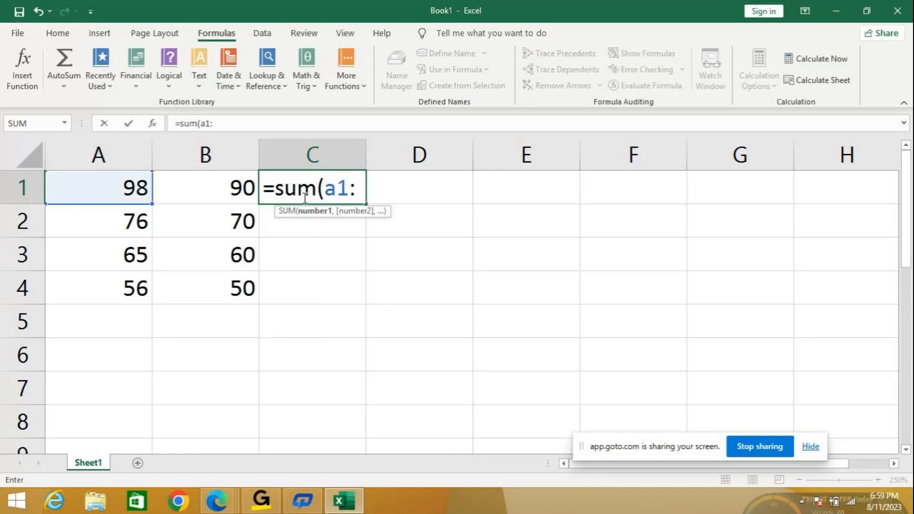
text(b1))
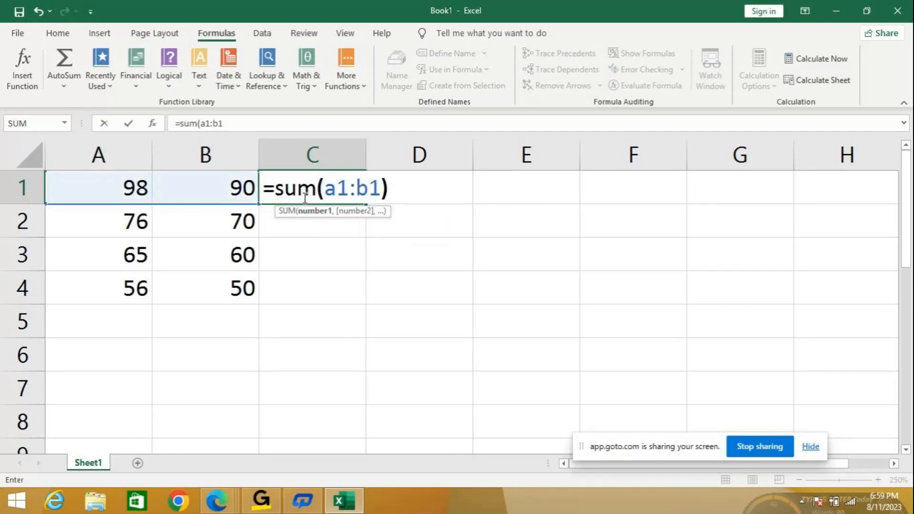
key(Return)
- Fill the SUM formula from C1 down through C4 to total the remaining rows
click(324, 189)
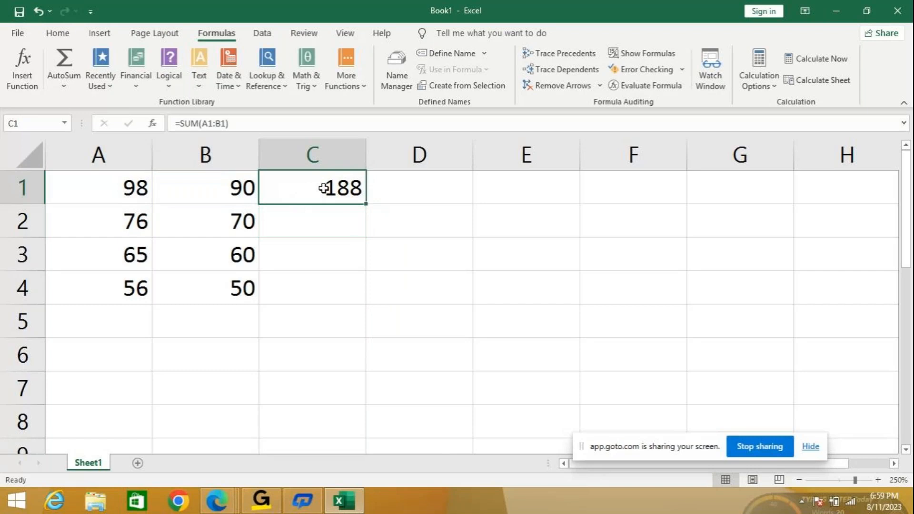
double_click(366, 206)
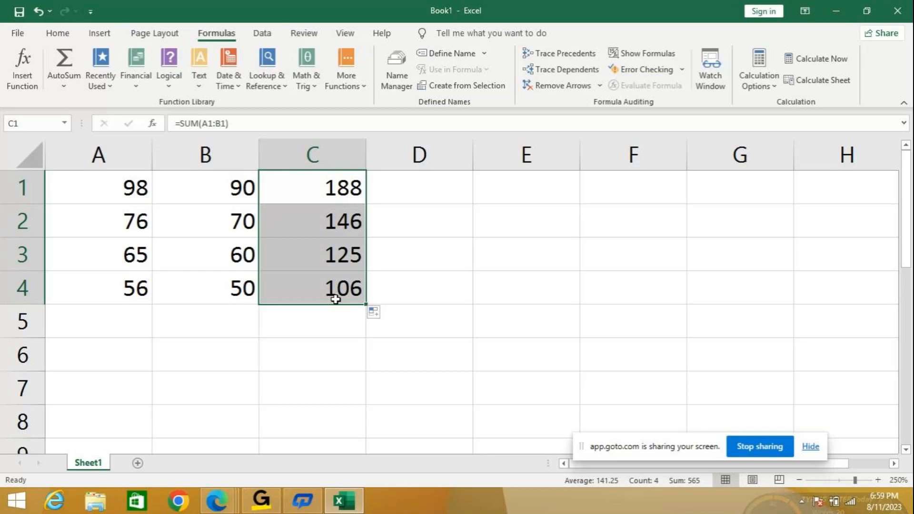
click(336, 187)
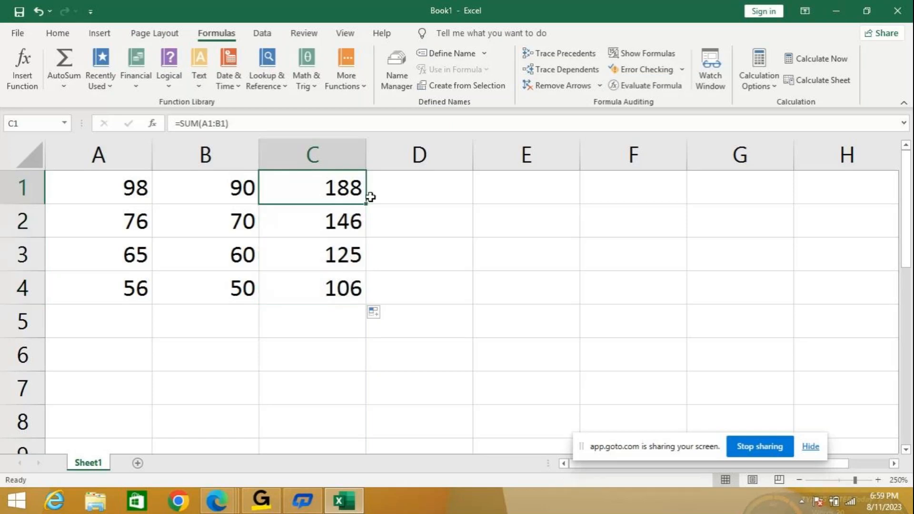
drag(369, 198, 364, 296)
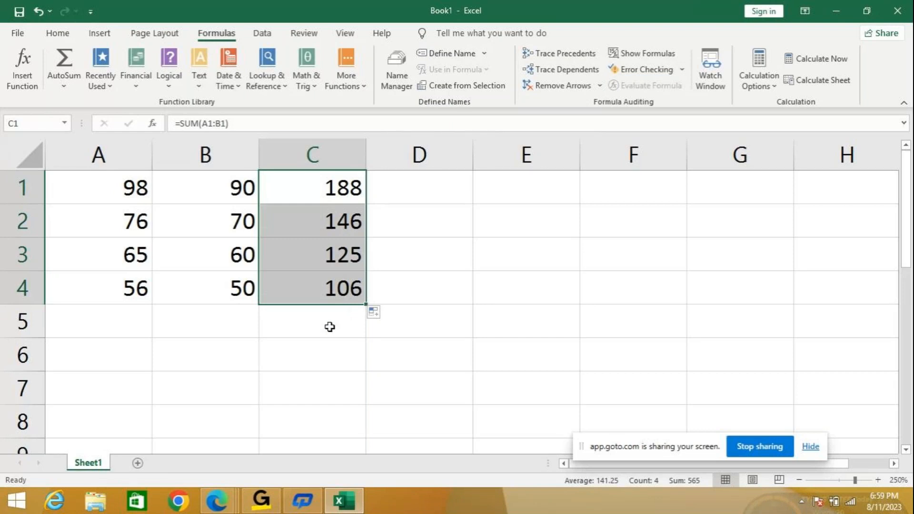
- Check the copied SUM formulas in cells C2, C3 and C4 for their row references
click(323, 224)
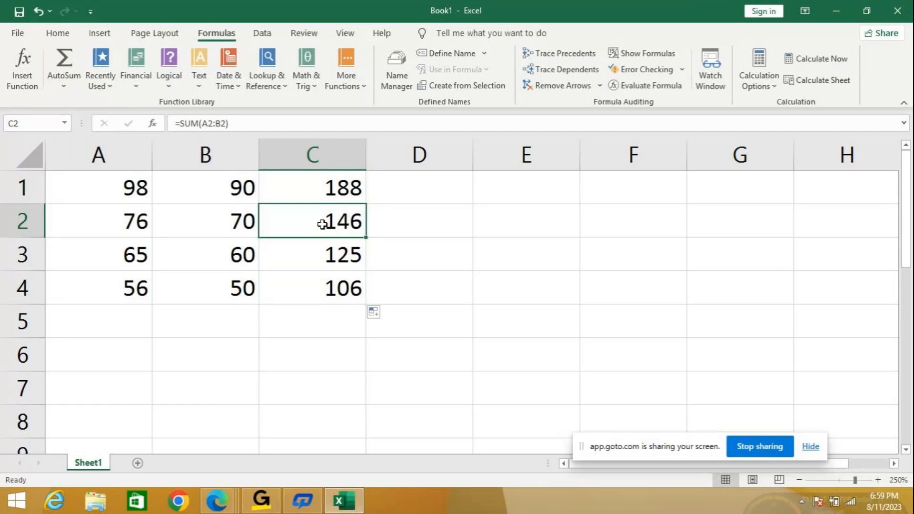
click(292, 259)
click(293, 293)
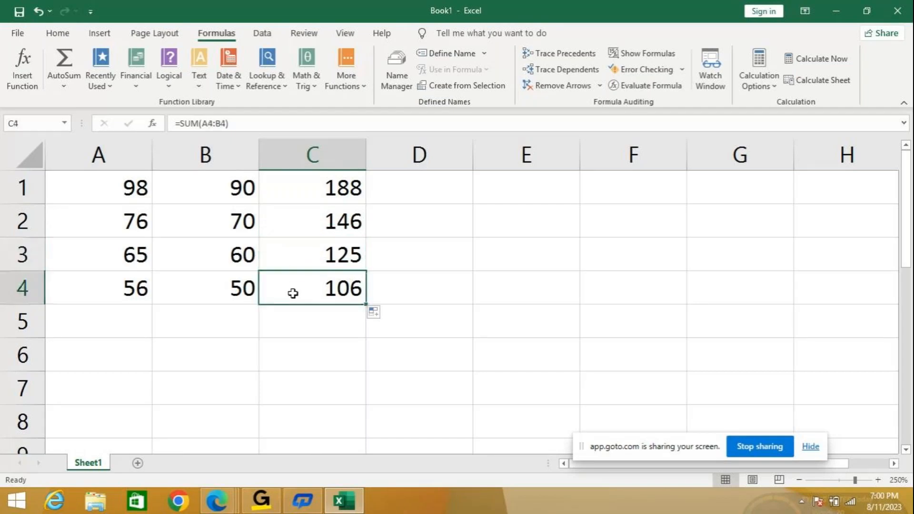
- Review how the cell references change from row to row in the SUM formulas of C2 through C4
click(286, 222)
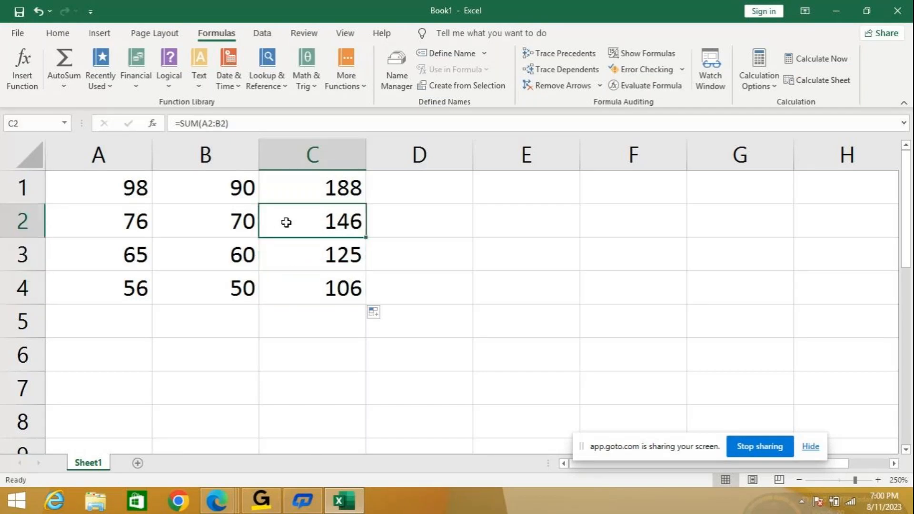
click(278, 263)
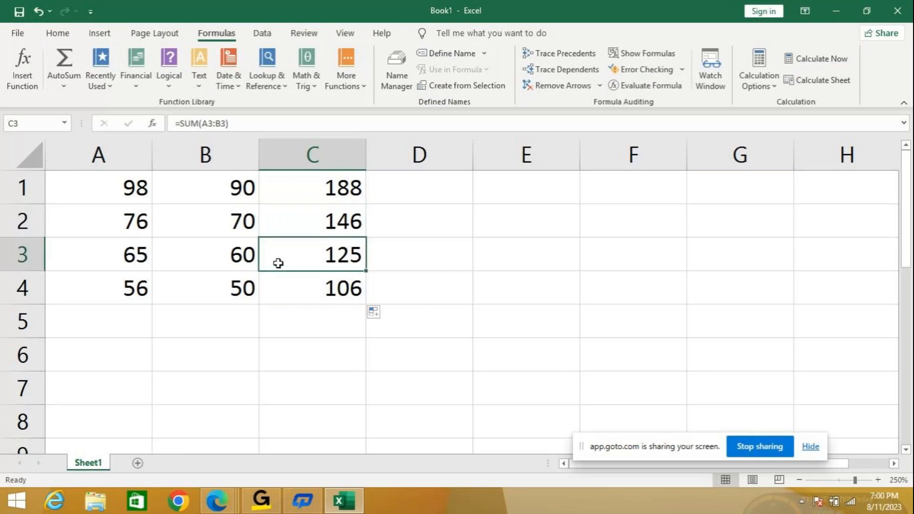
click(293, 286)
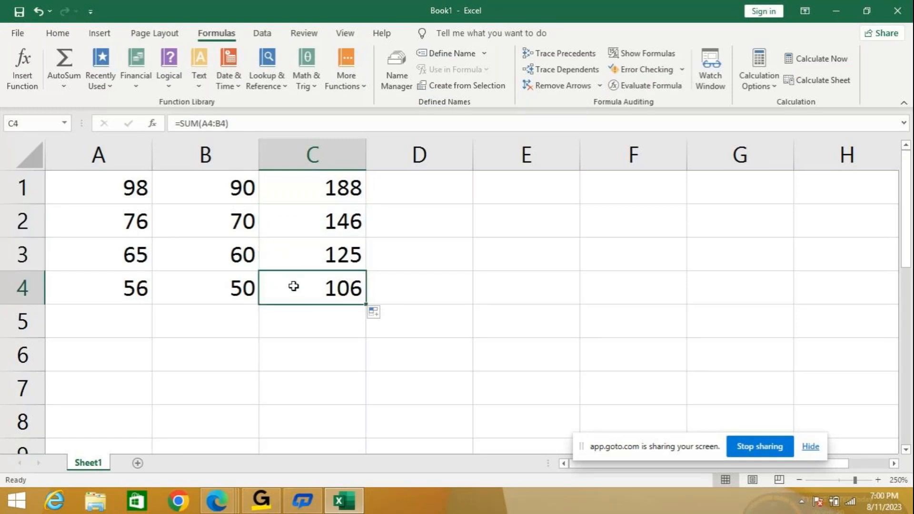
- Total the four row sums in cell C5 with the formula =SUM(C1:C4)
click(300, 325)
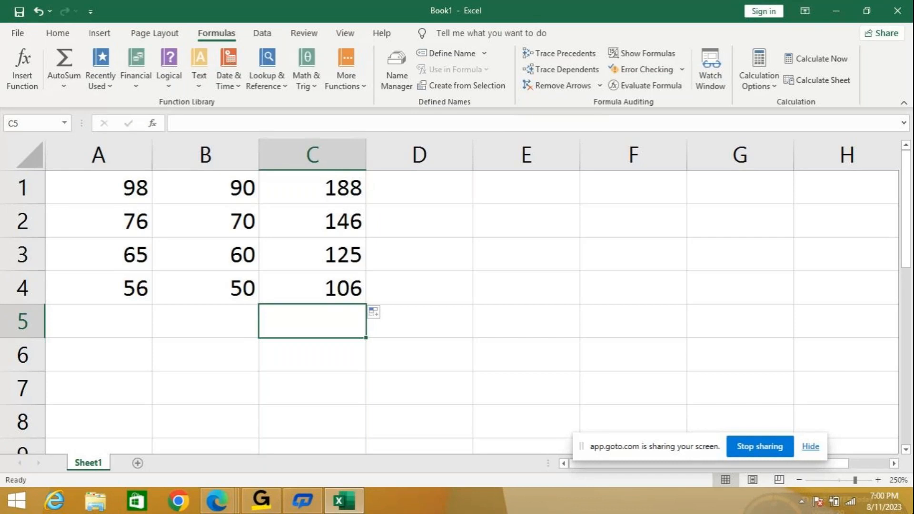
text(=s)
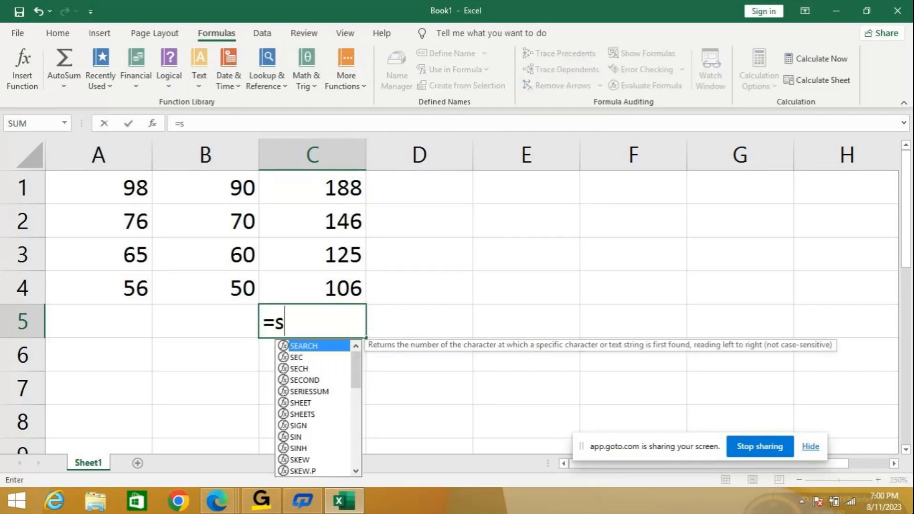
text(um()
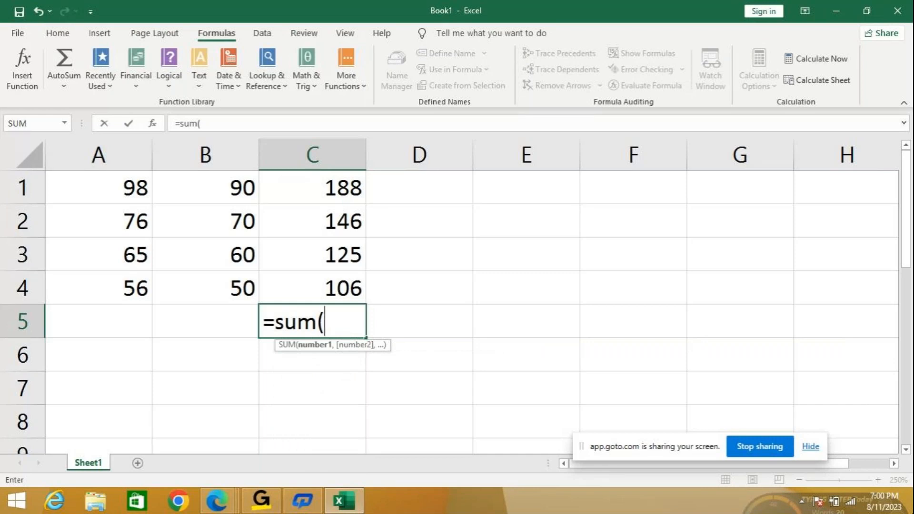
text(c1)
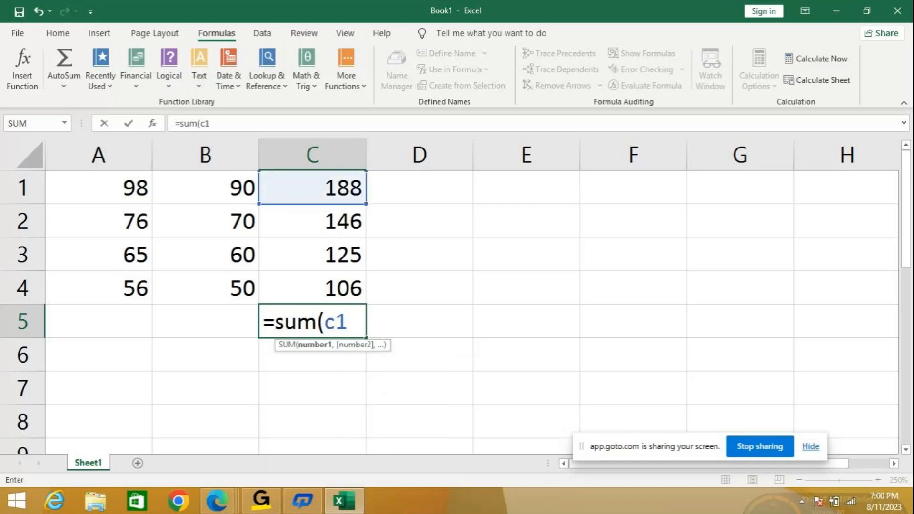
text(:c4)
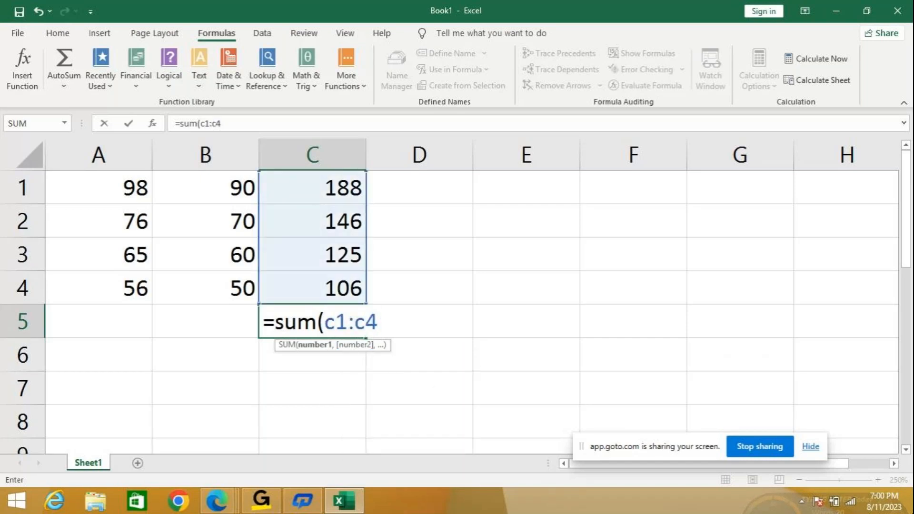
key(Return)
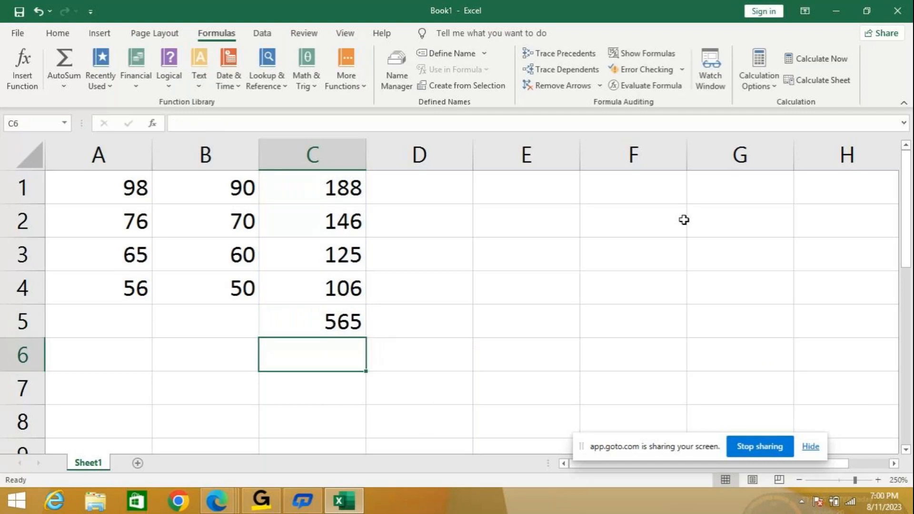
- Trace the precedents of the total in C5 through two levels, and remove all the tracing arrows
click(310, 317)
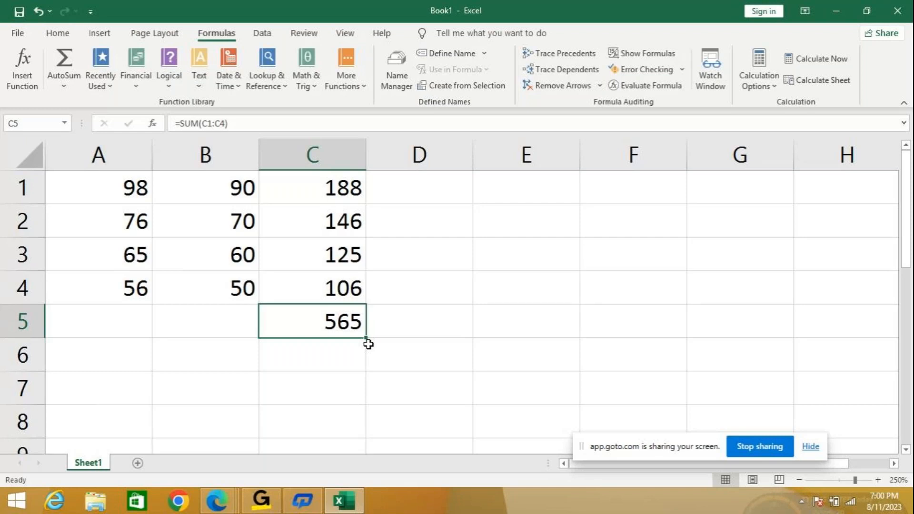
click(309, 187)
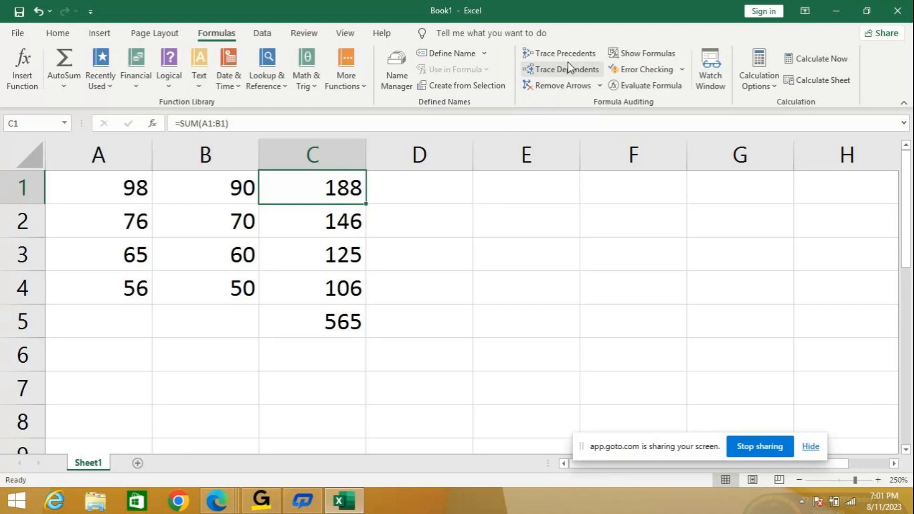
click(338, 321)
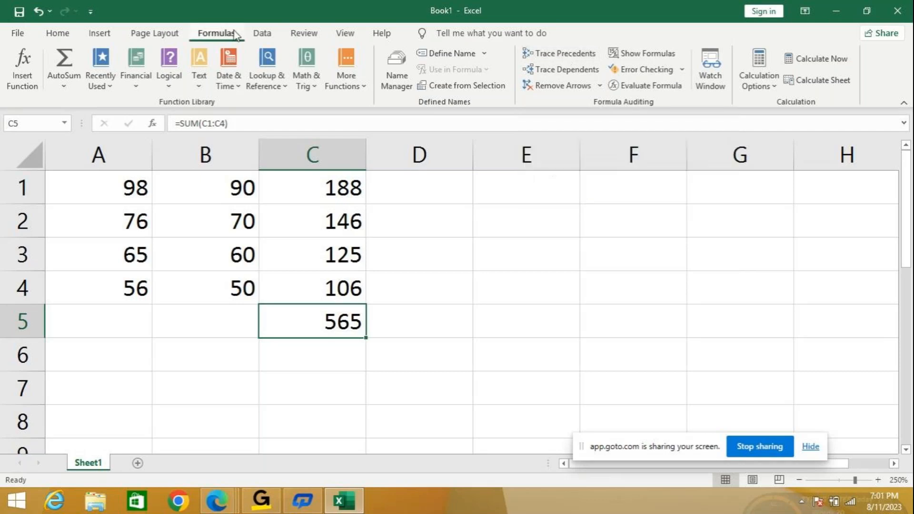
click(555, 57)
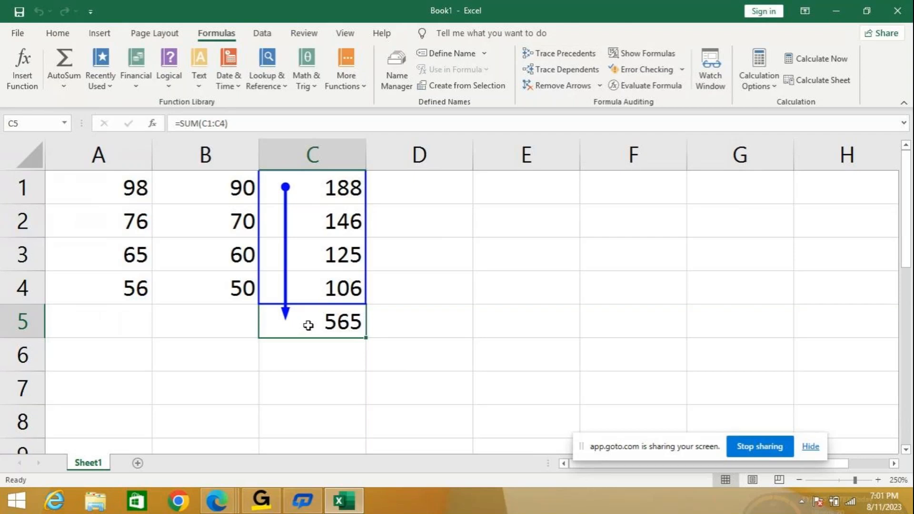
click(576, 59)
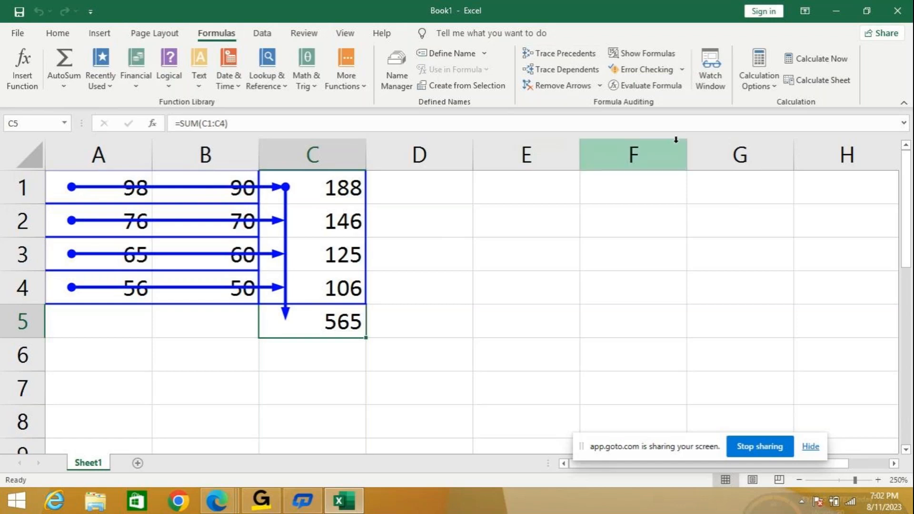
click(600, 86)
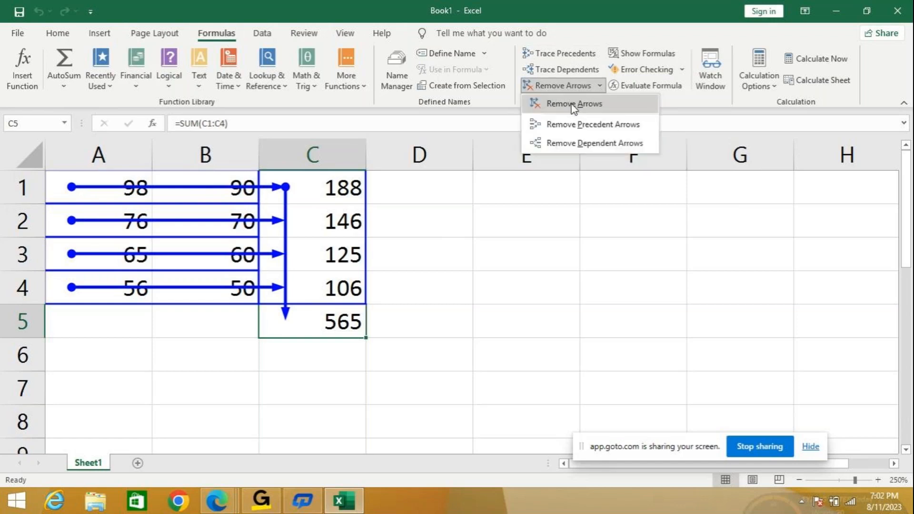
click(573, 104)
- Fill the SUM formula from C1 down through C4 again and check the copied formula in C2
click(311, 194)
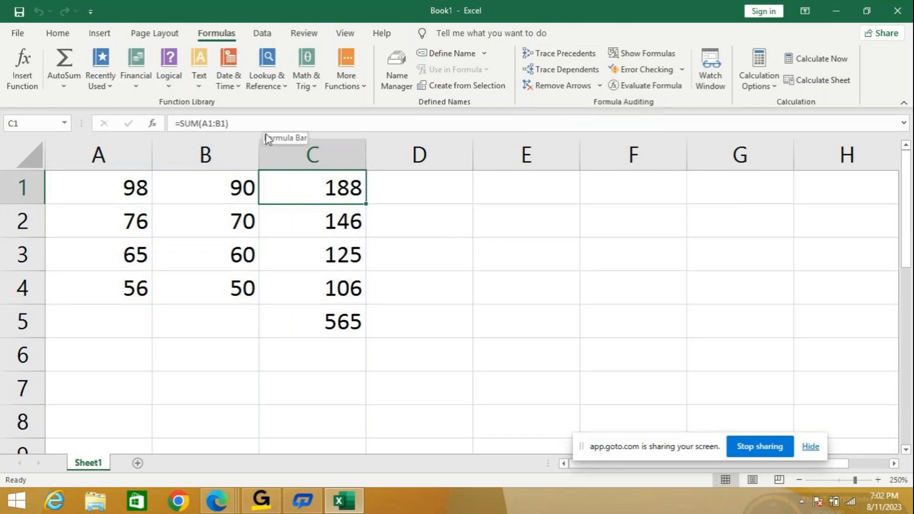
click(324, 210)
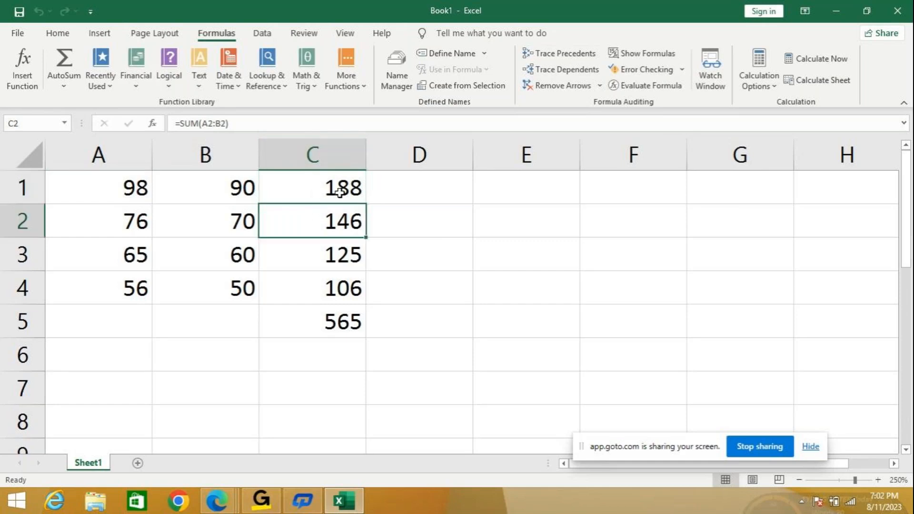
click(337, 192)
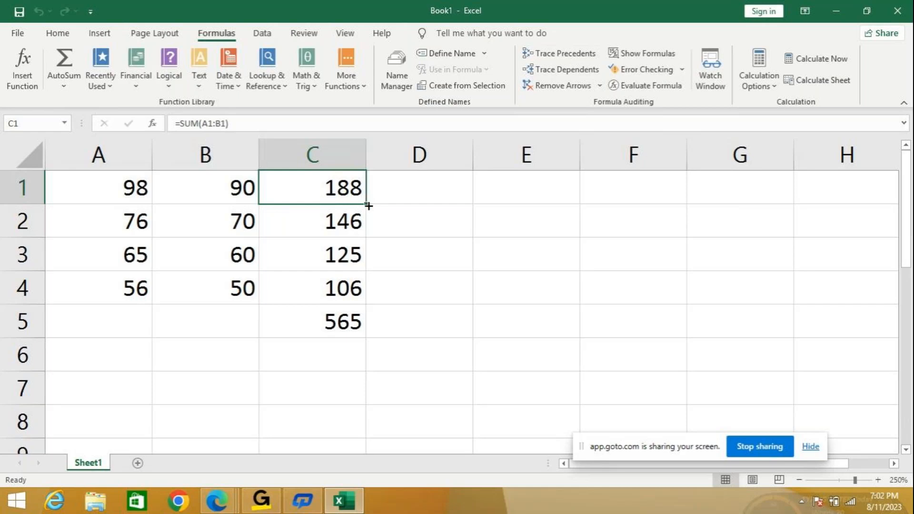
drag(367, 204, 373, 296)
click(350, 220)
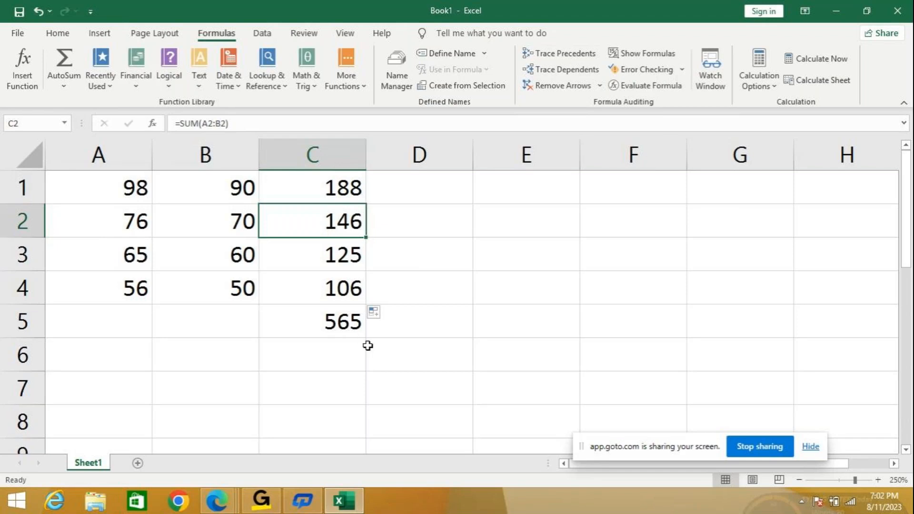
- Add 100 to the total in C5 with the formula =C5+100 in cell A7
click(137, 395)
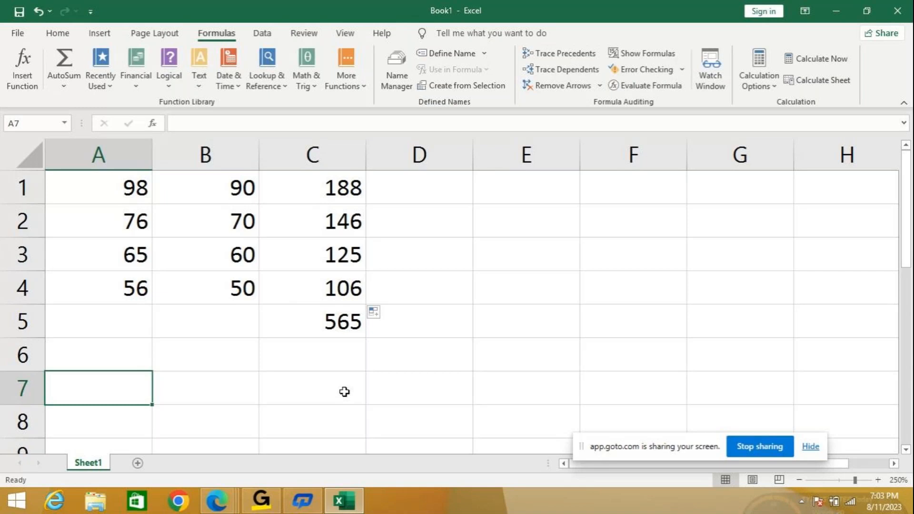
text(=)
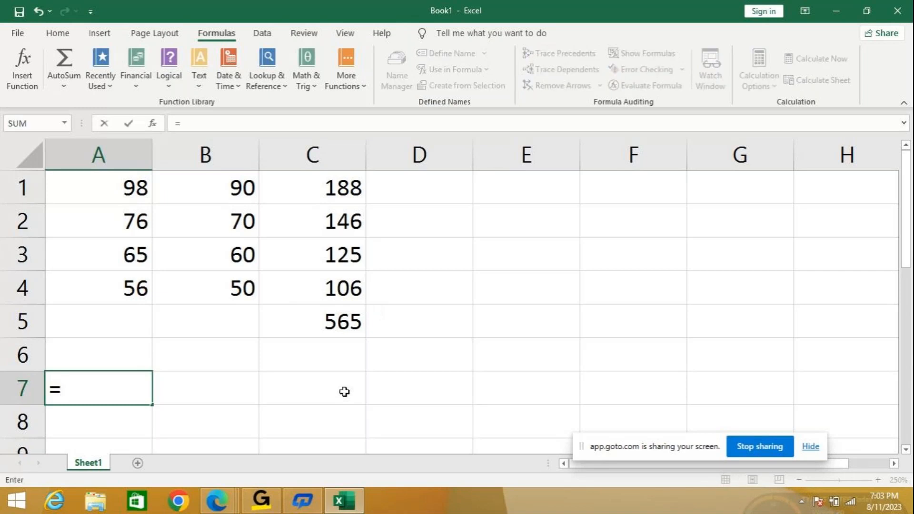
text(c)
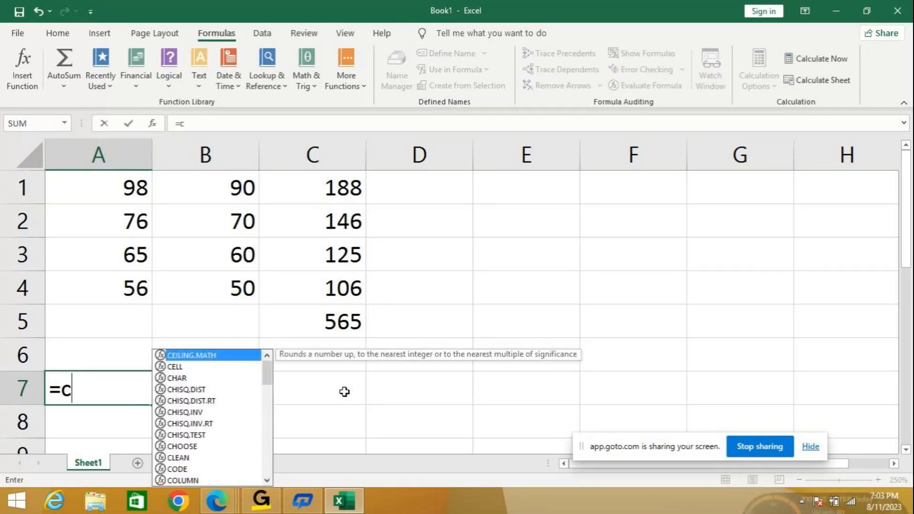
text(5)
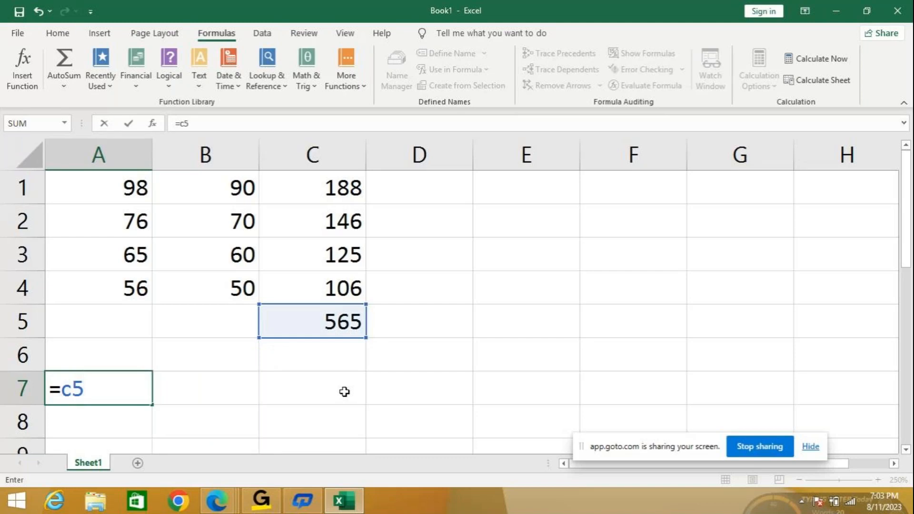
text(+100)
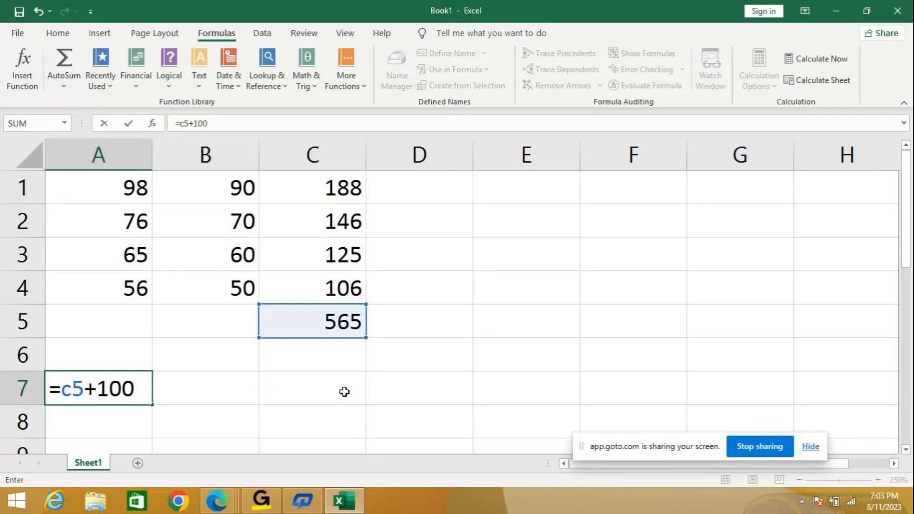
key(Return)
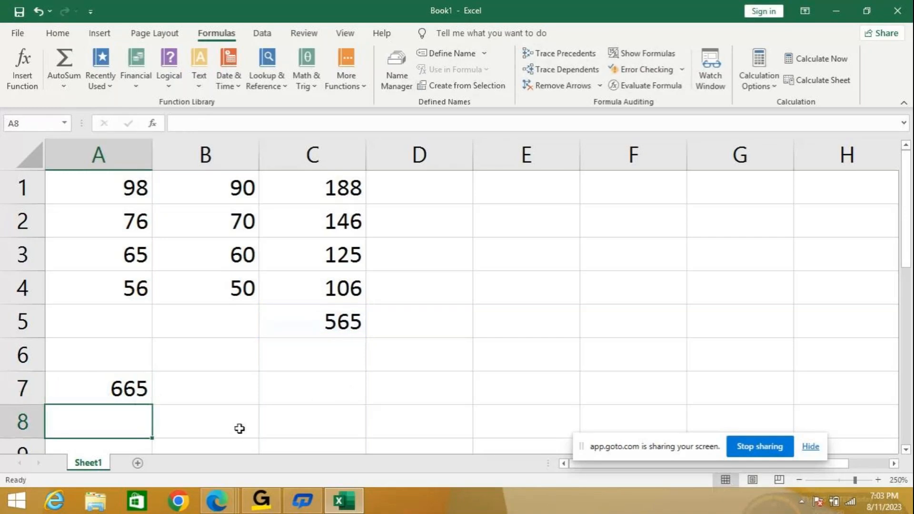
- Subtract 300 from the total in C5 with the formula =C5-300 in cell B8
click(254, 434)
text(=c5)
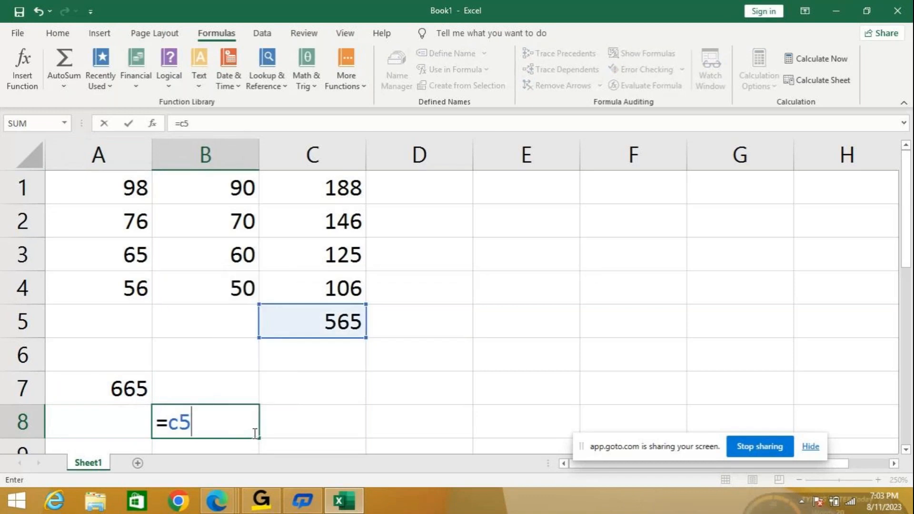
text(-300)
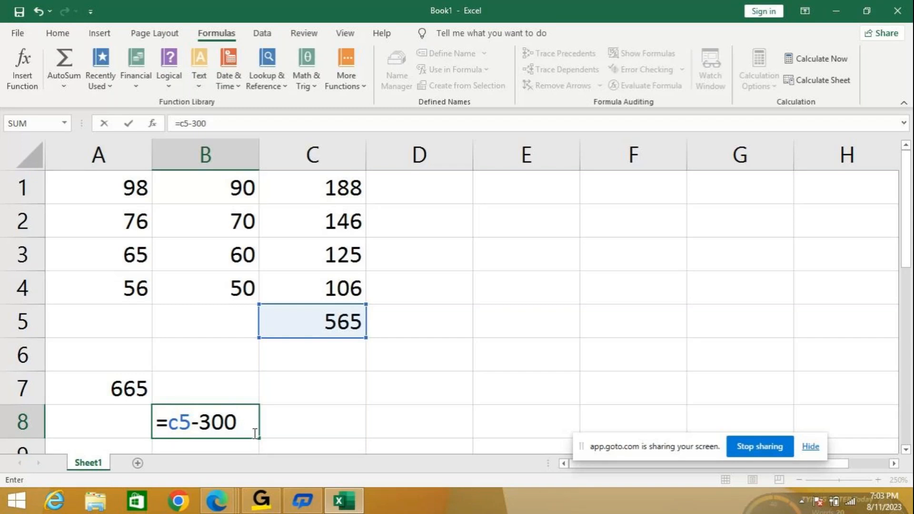
key(Return)
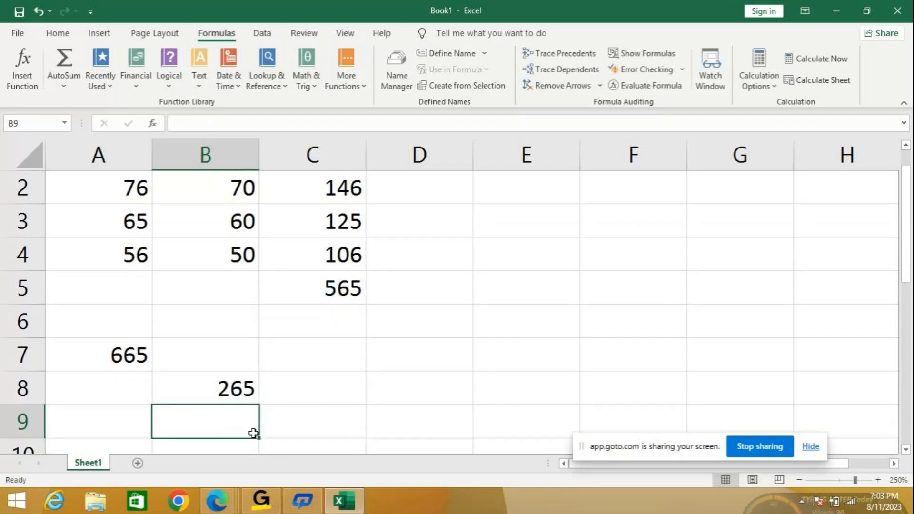
- Multiply the total in C5 by 2 with the formula =C5*2 in cell E7
click(498, 349)
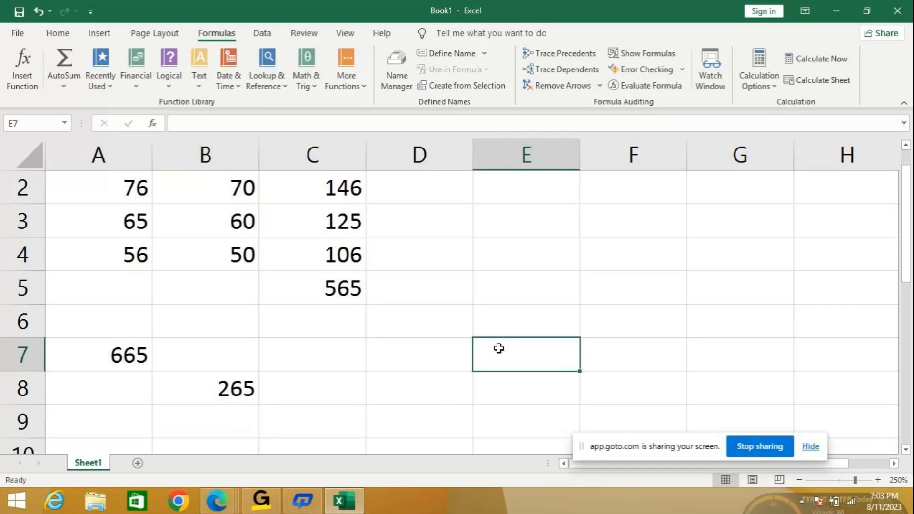
text(=)
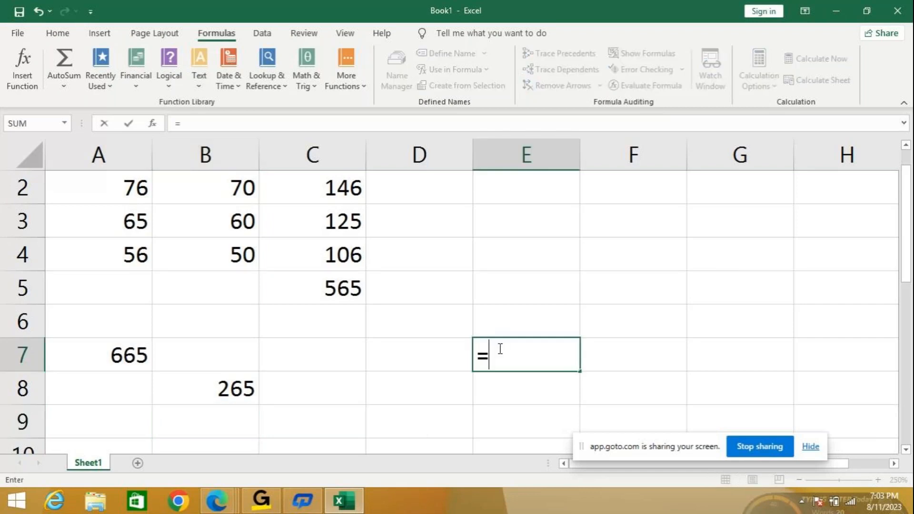
text(c)
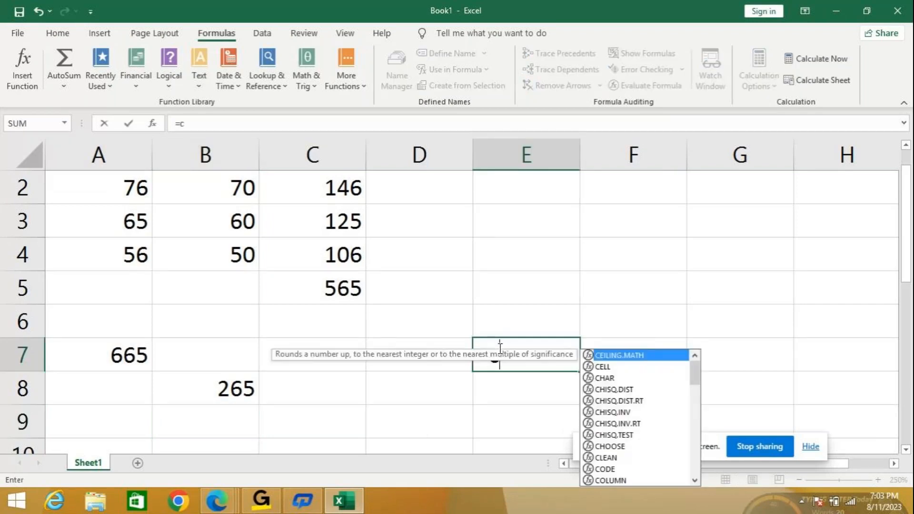
text(5*2)
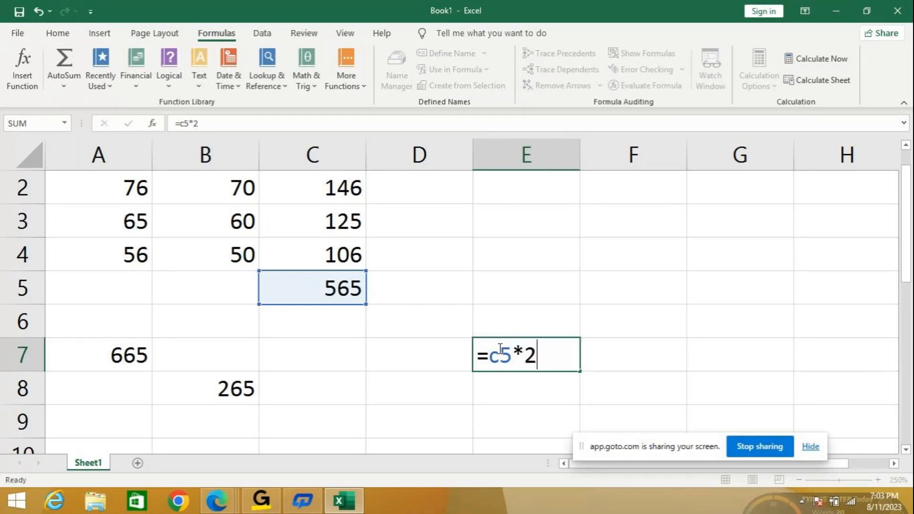
key(Return)
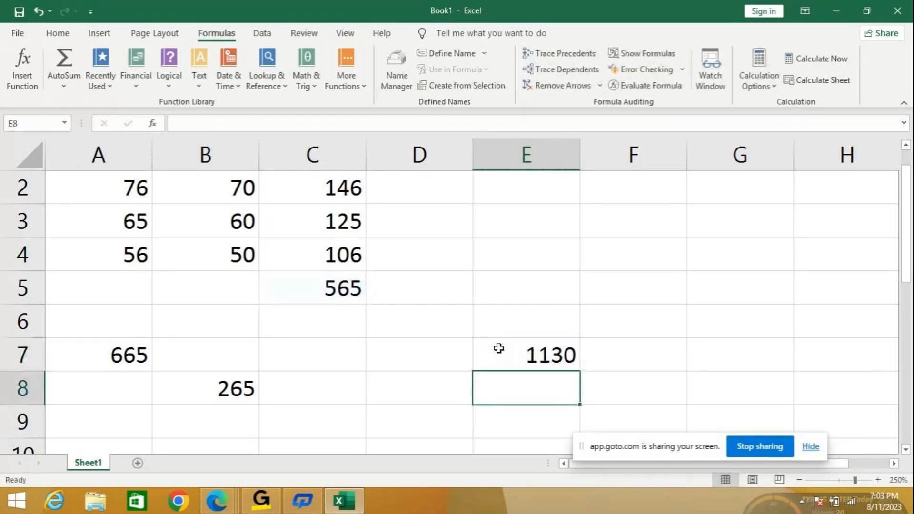
- Divide the total in C5 by 4 with the formula =C5/4 in cell D9
click(397, 424)
text(=)
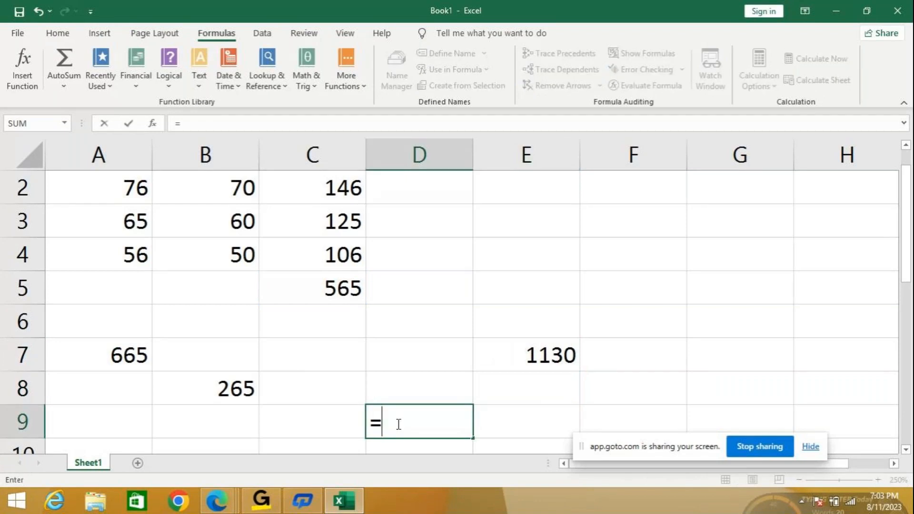
text(c5)
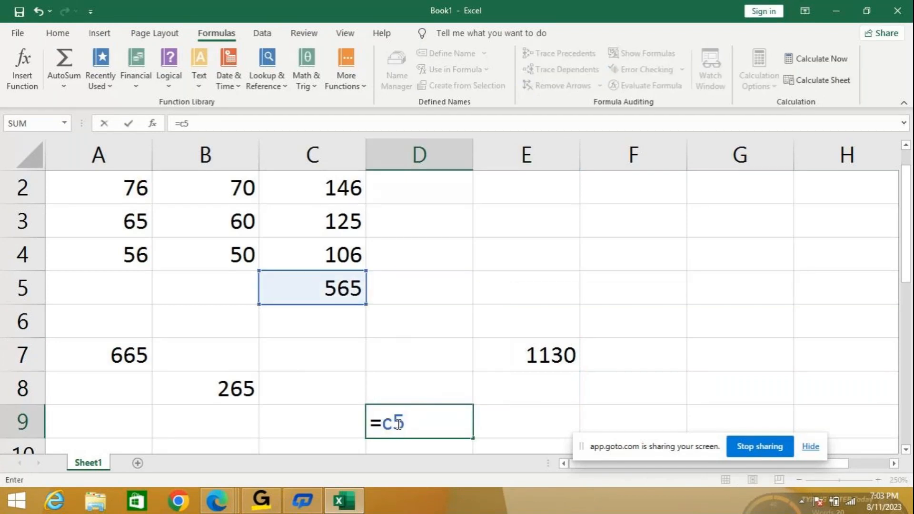
text(/4)
key(Return)
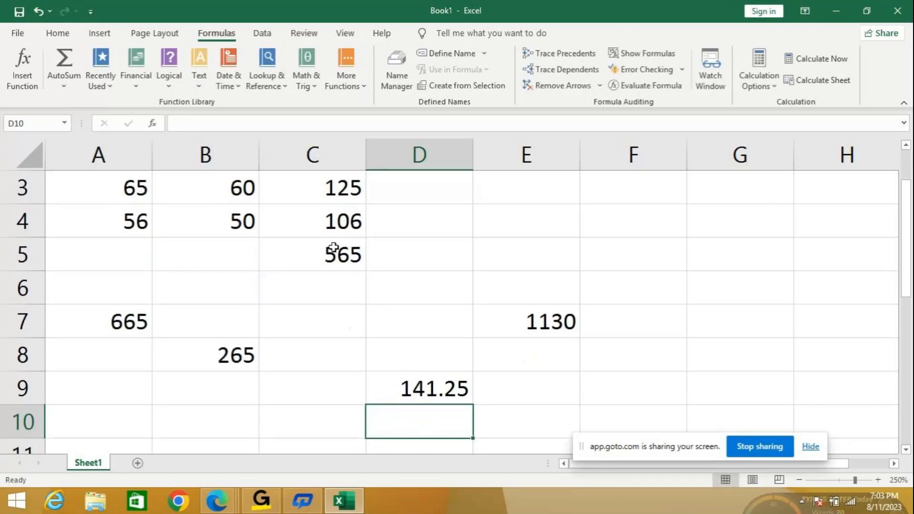
- Trace two levels of precedents and the dependents of the total in C5
click(328, 248)
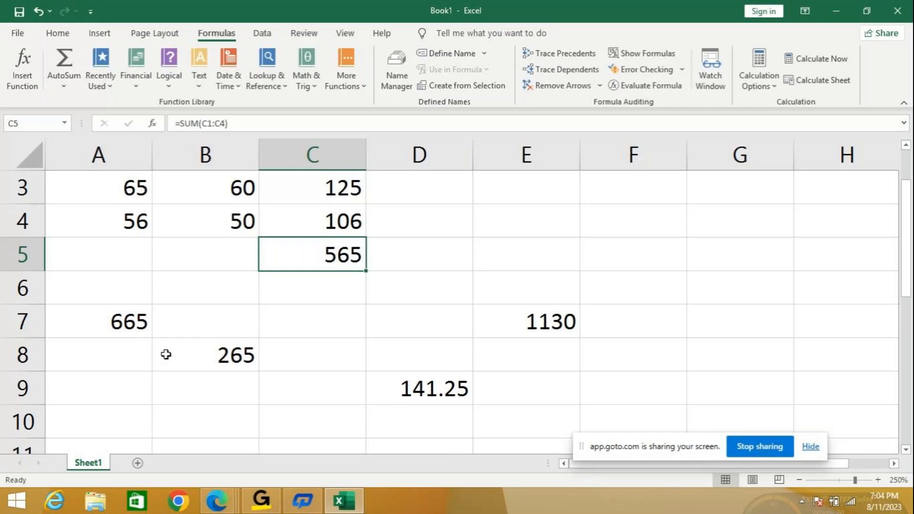
drag(908, 241, 912, 230)
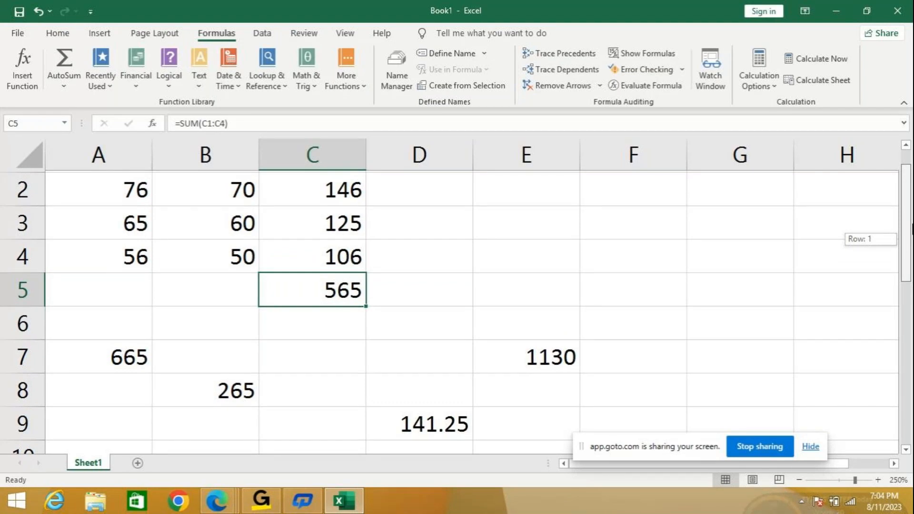
drag(913, 229, 913, 229)
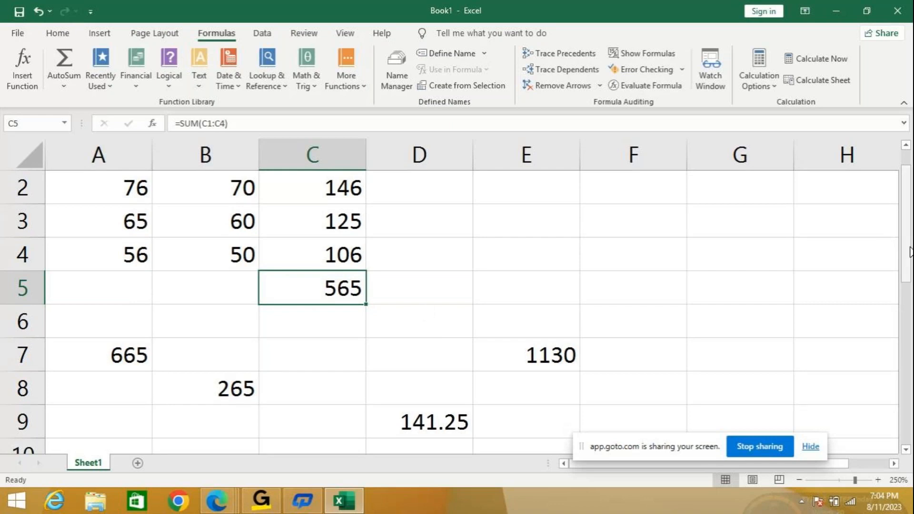
drag(909, 247, 909, 236)
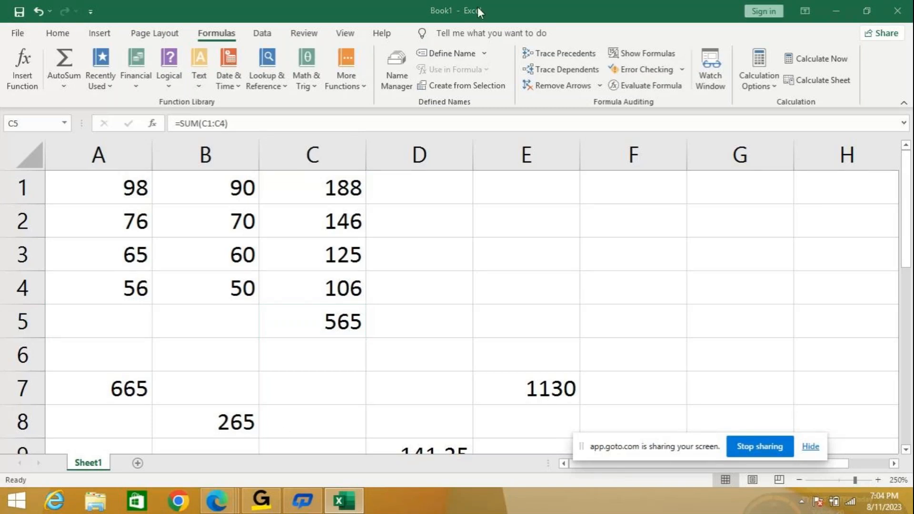
click(550, 54)
click(551, 56)
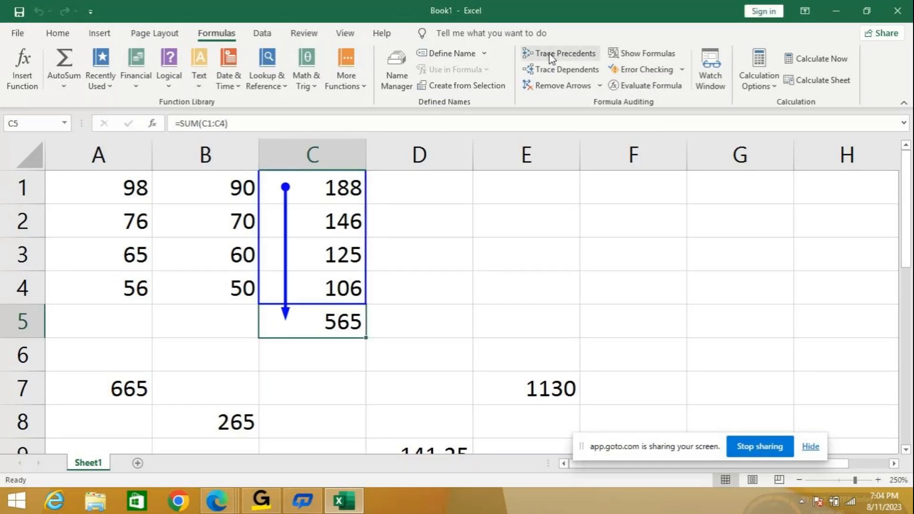
click(551, 56)
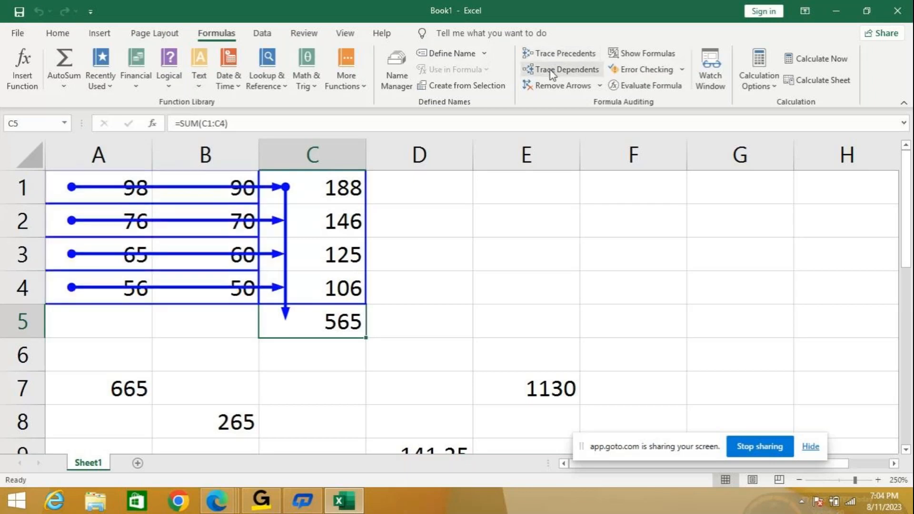
click(551, 70)
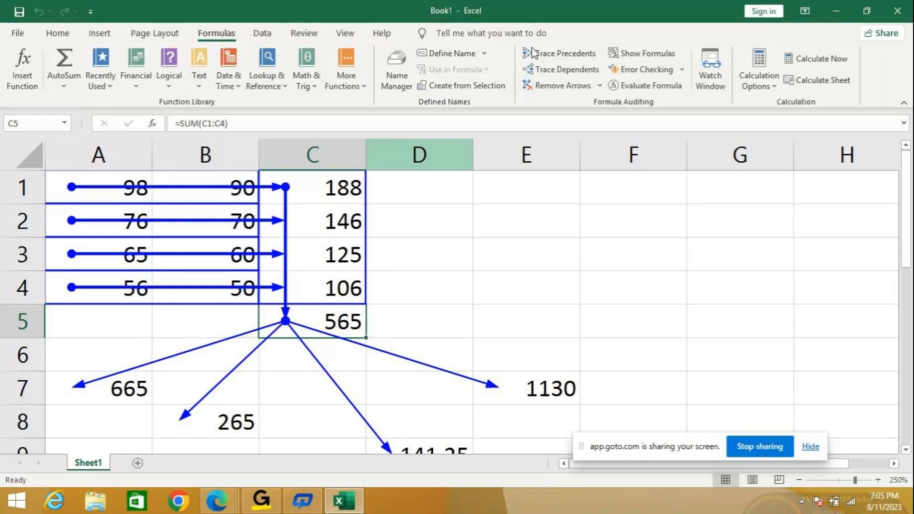
- Remove one level of precedent arrows, the dependent arrows, and all remaining trace arrows of C5
click(602, 86)
click(576, 124)
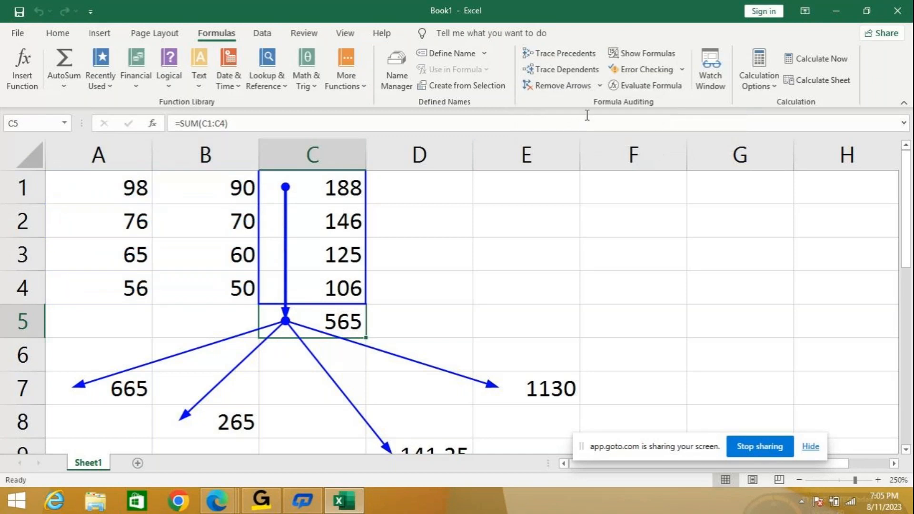
click(600, 86)
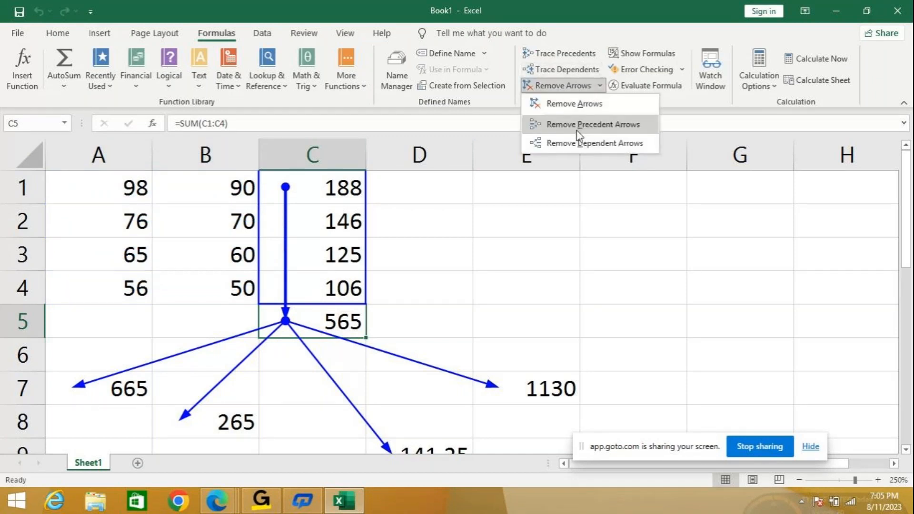
click(585, 143)
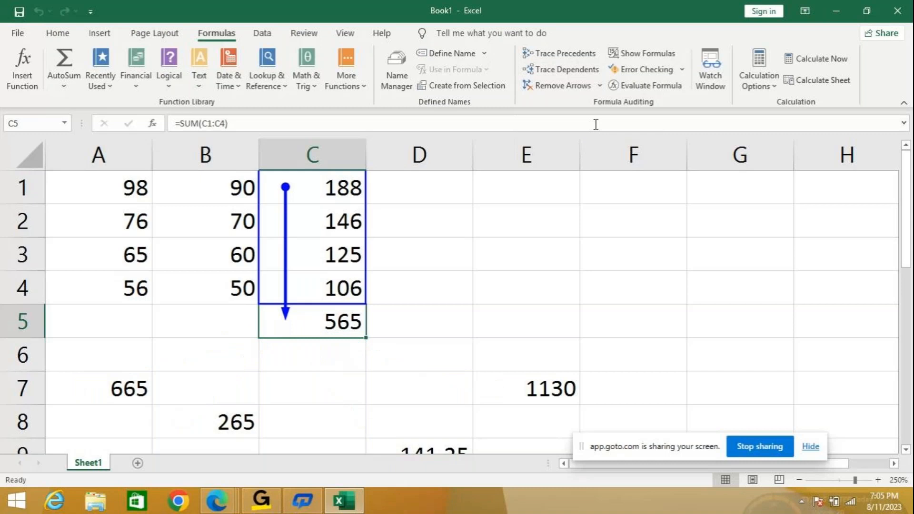
click(597, 88)
click(592, 110)
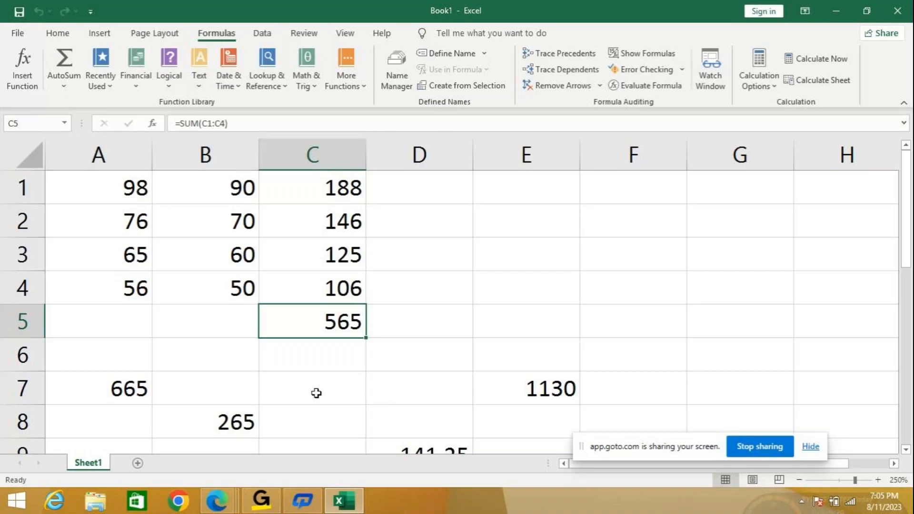
- Clear the calculation results below the total, from A7 across to column E, and reselect C5
drag(106, 377, 520, 435)
key(Delete)
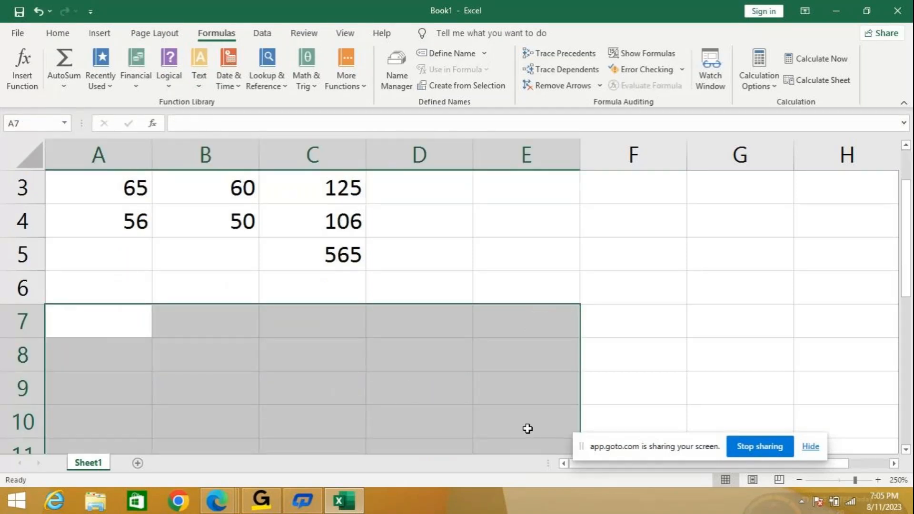
click(341, 257)
scroll(370, 371, up, 2)
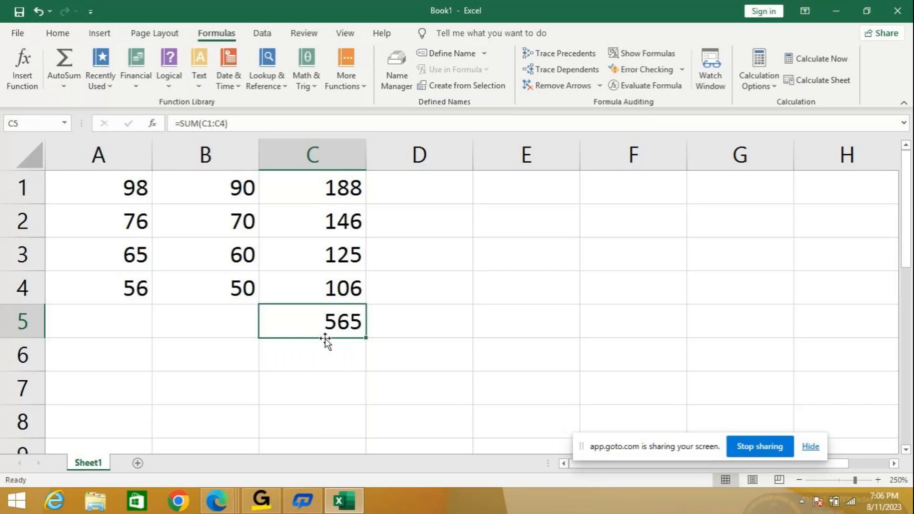
- Add 500 to the total in C5 with the formula =C5+500 in cell A7
click(101, 387)
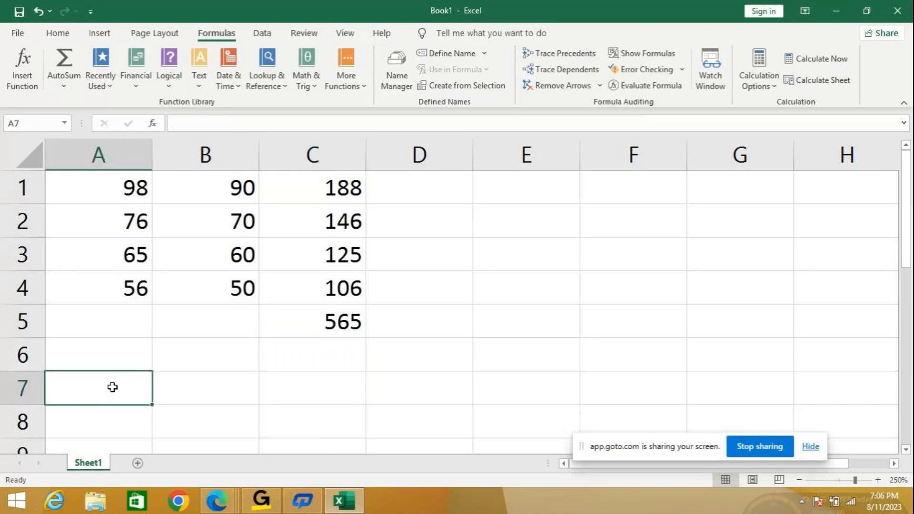
text(=)
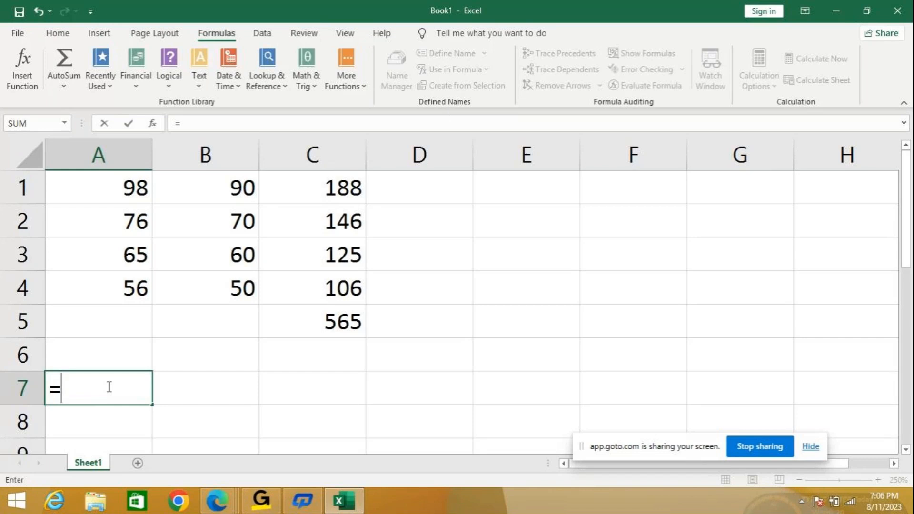
text(5)
key(BackSpace)
text(c5)
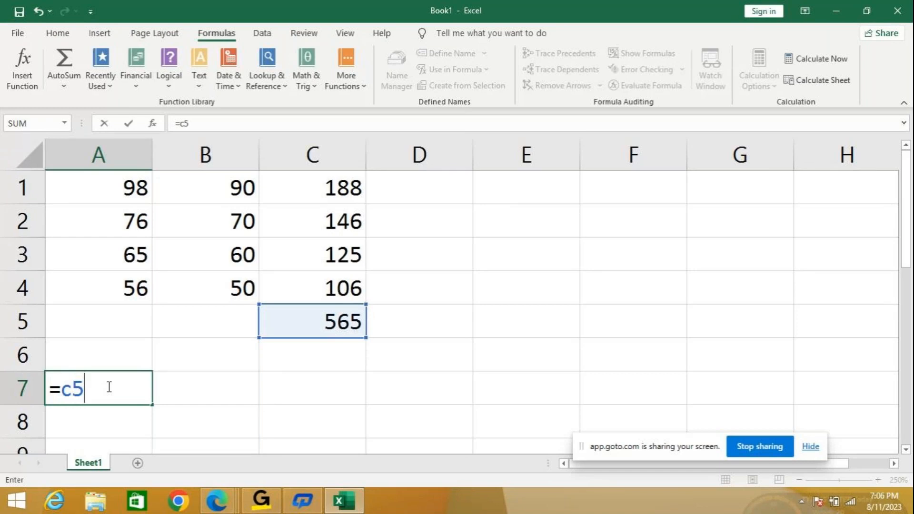
text(+500)
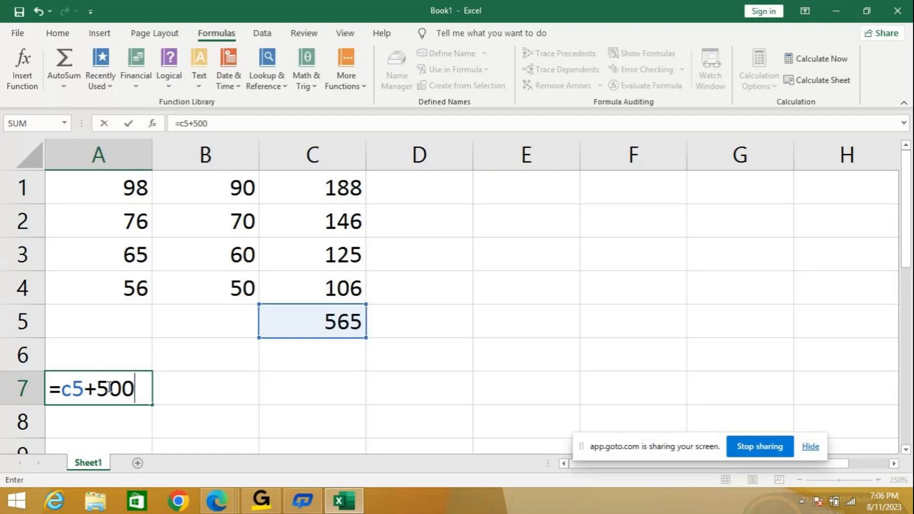
key(Return)
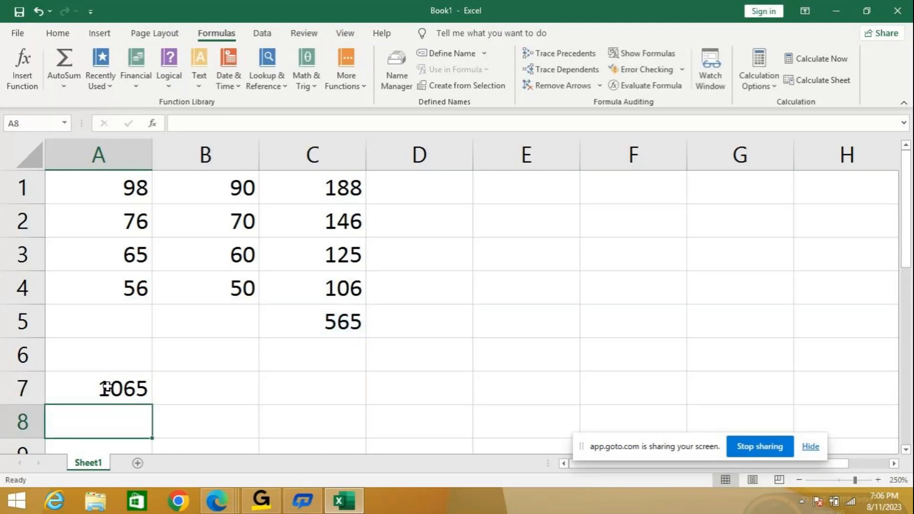
- Divide the total in C5 by 3 with the formula =C5/3 in cell B8
click(243, 431)
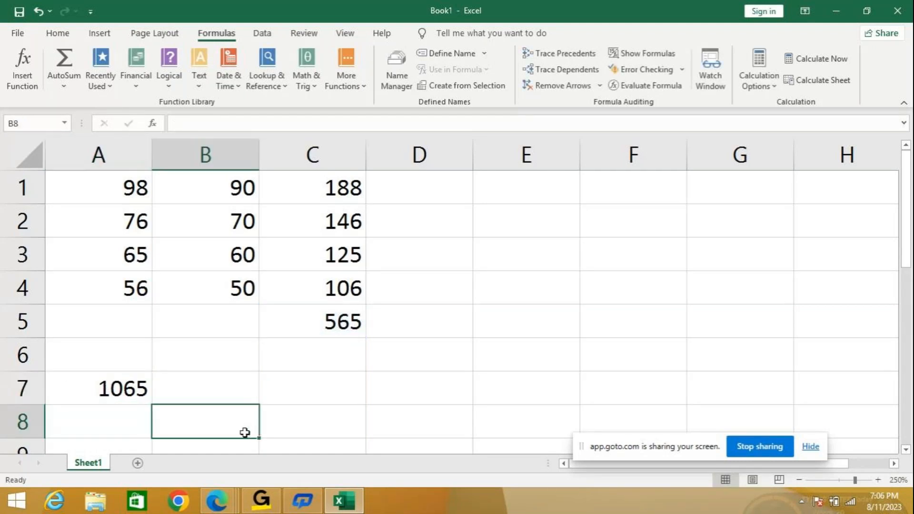
text(=)
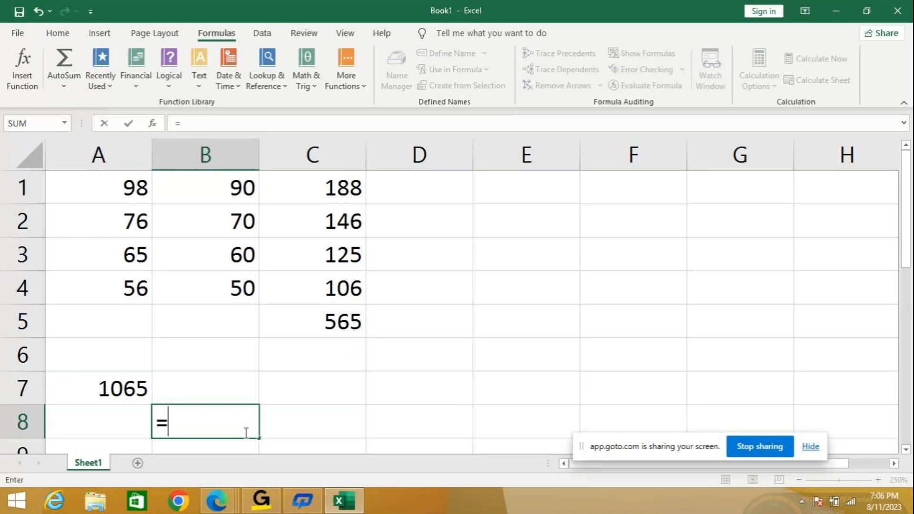
text(c5/)
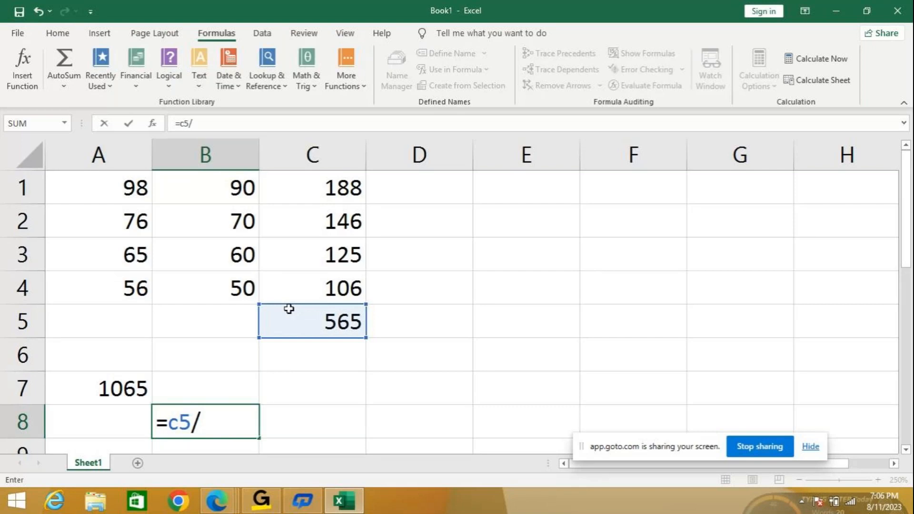
text(3)
key(Return)
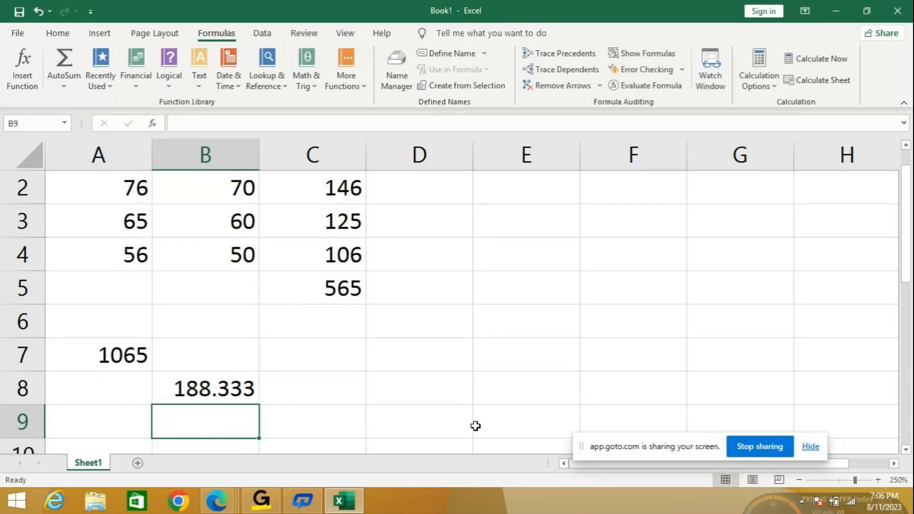
- Subtract 200 from the total in C5 with the formula =C5-200 in cell D8
double_click(454, 388)
text(=)
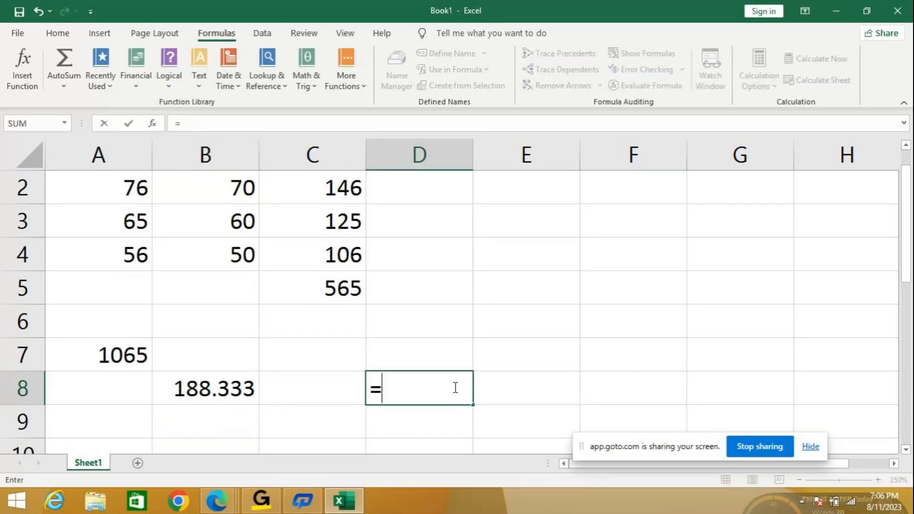
text(c5)
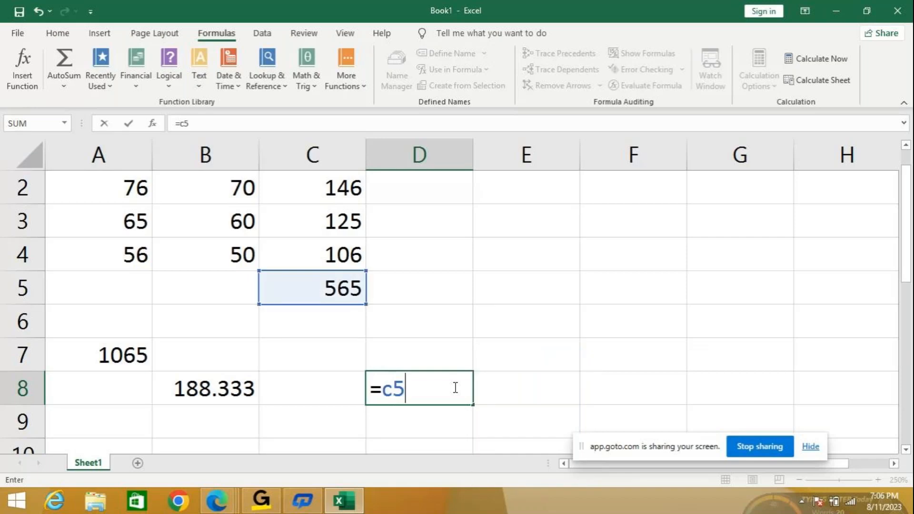
text(-200)
key(Return)
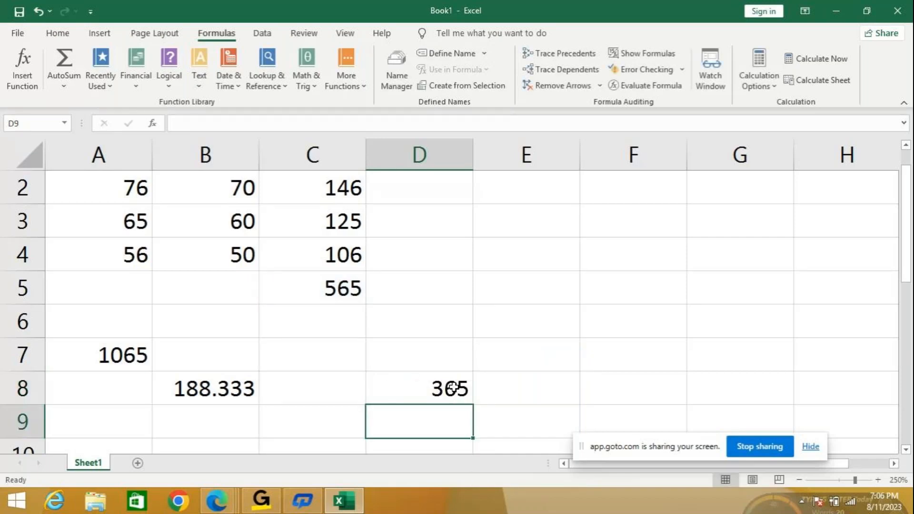
- Multiply the total in C5 by 2 with the formula =C5*2 in cell E6
click(498, 323)
text(=c)
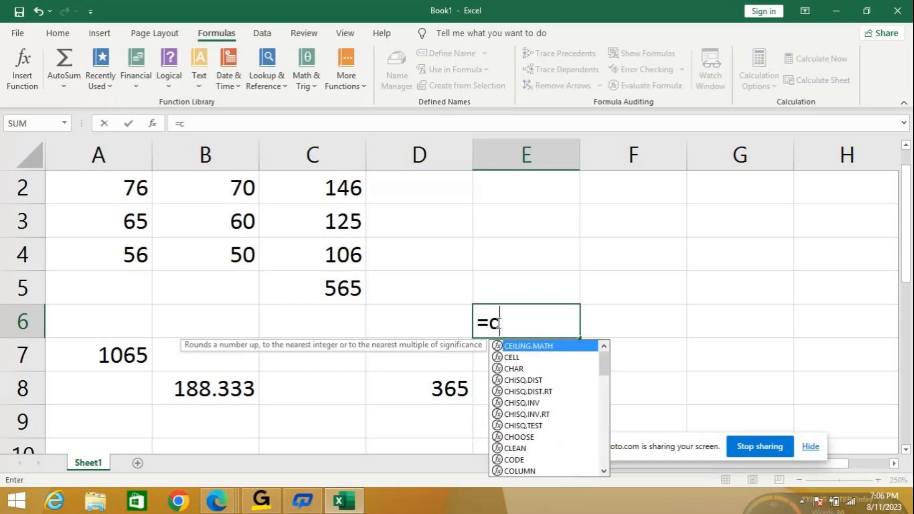
text(5)
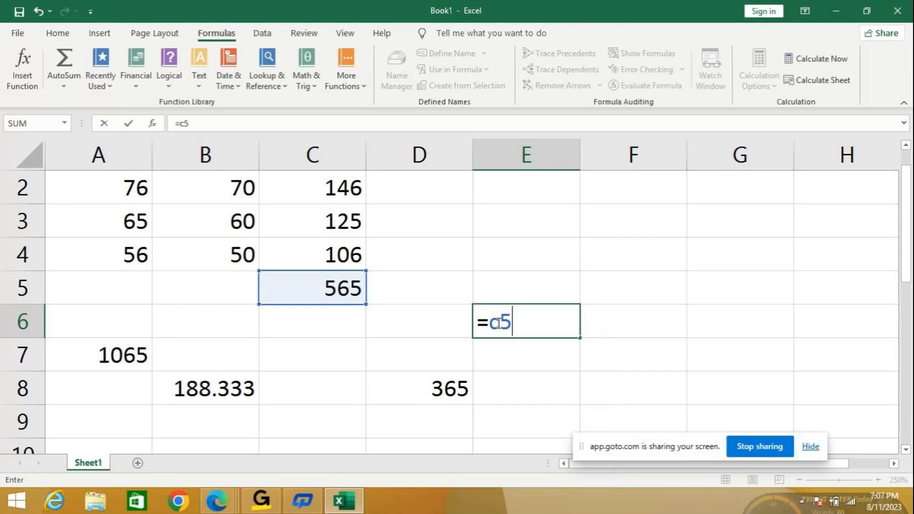
text(*2)
key(Return)
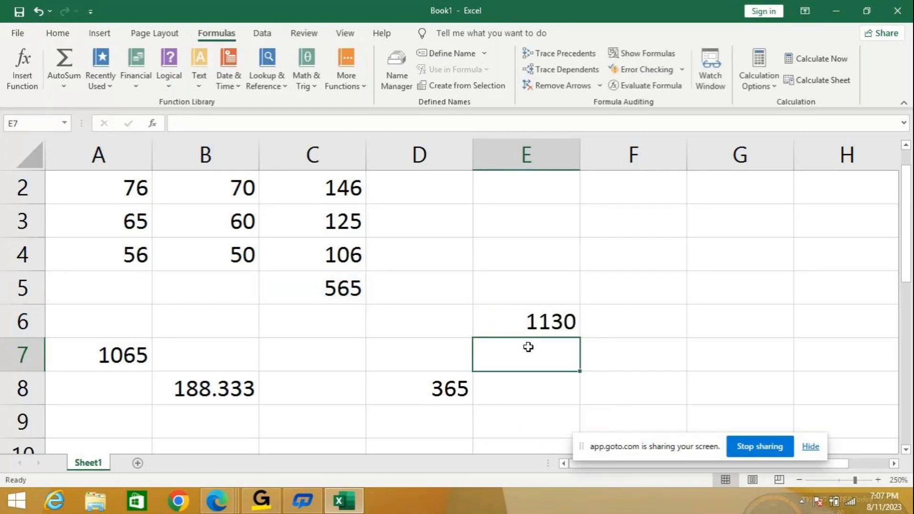
- Trace the precedents of the total in C5 two levels back to the values in columns A and B
scroll(529, 347, up, 1)
scroll(529, 347, up, 1)
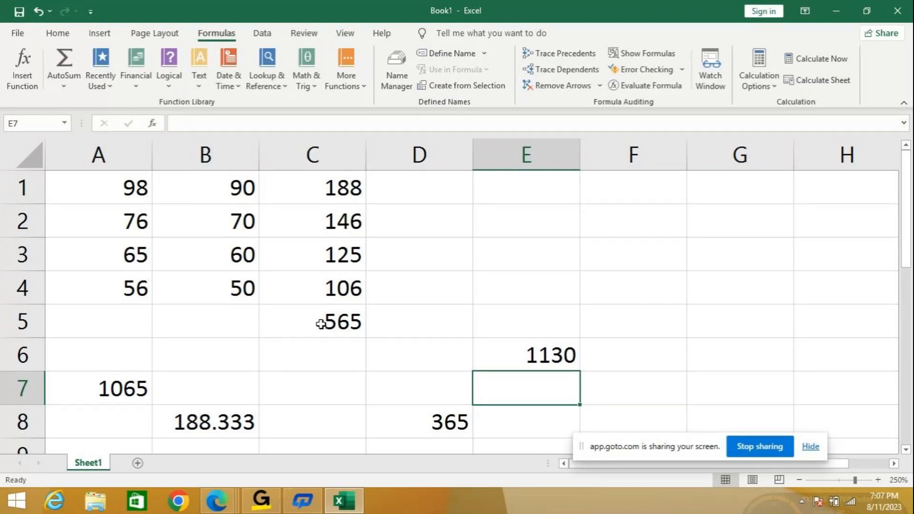
click(320, 324)
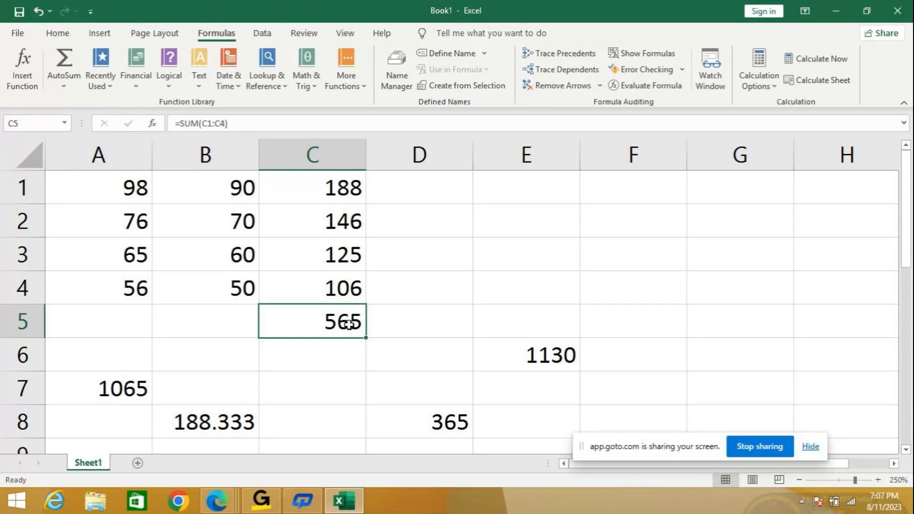
click(586, 58)
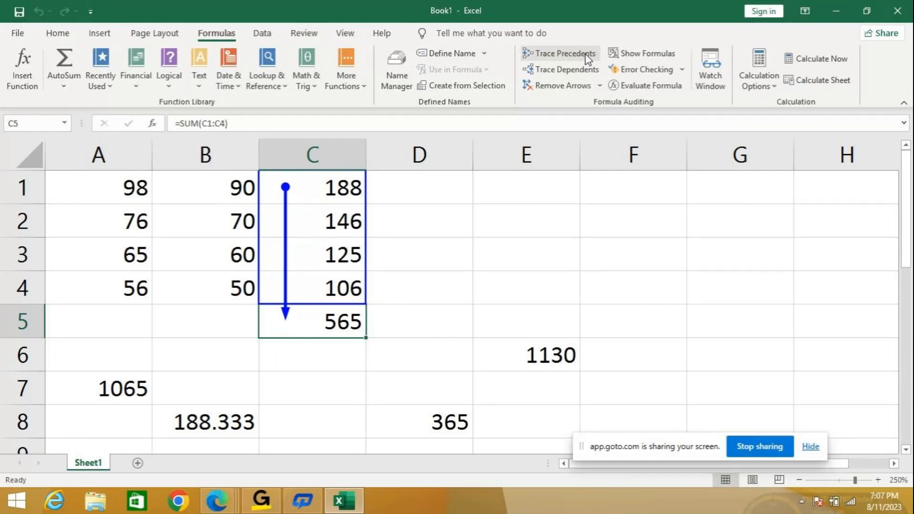
click(585, 58)
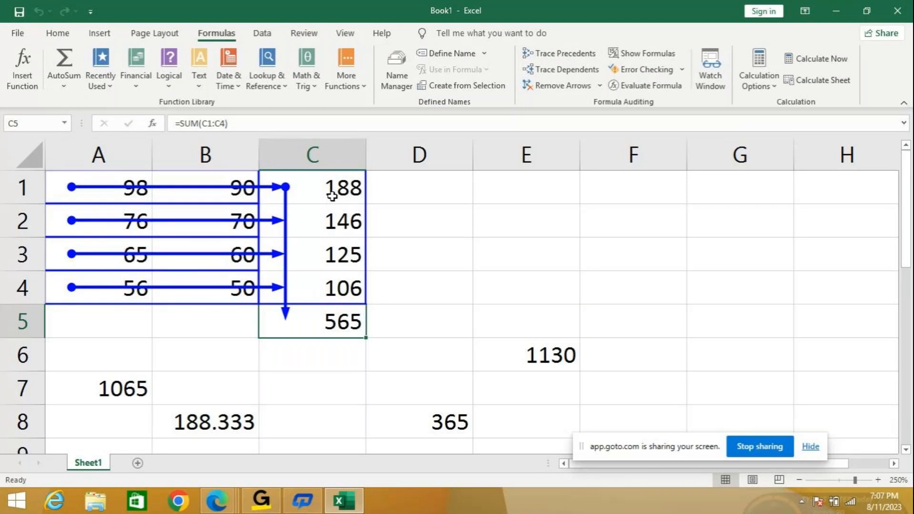
- Trace the dependents of the total in C5, and switch the display of the sheet's formulas on and back off
click(571, 72)
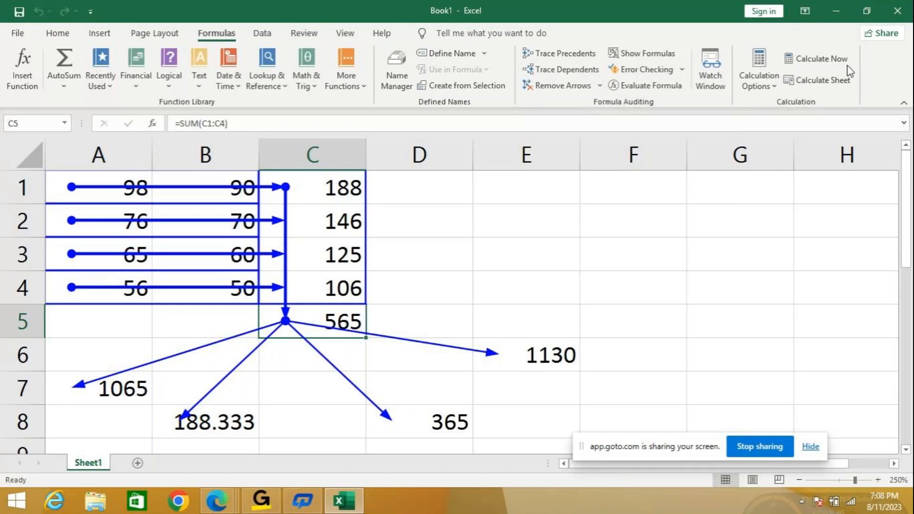
click(649, 52)
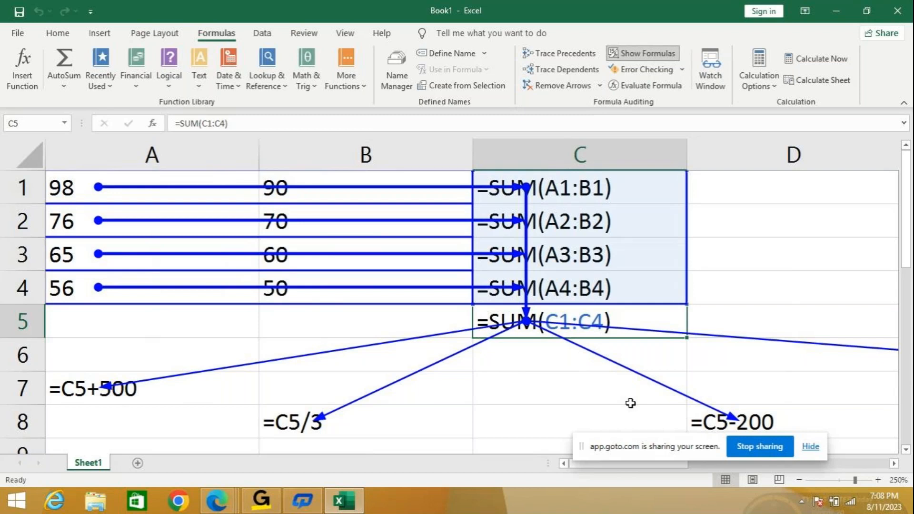
click(646, 58)
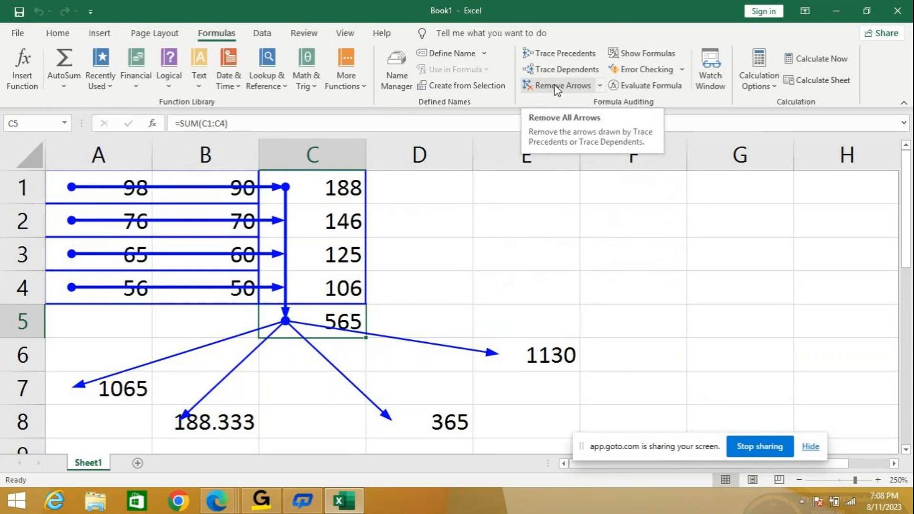
- Add a new blank worksheet after Sheet1 in the workbook
click(138, 463)
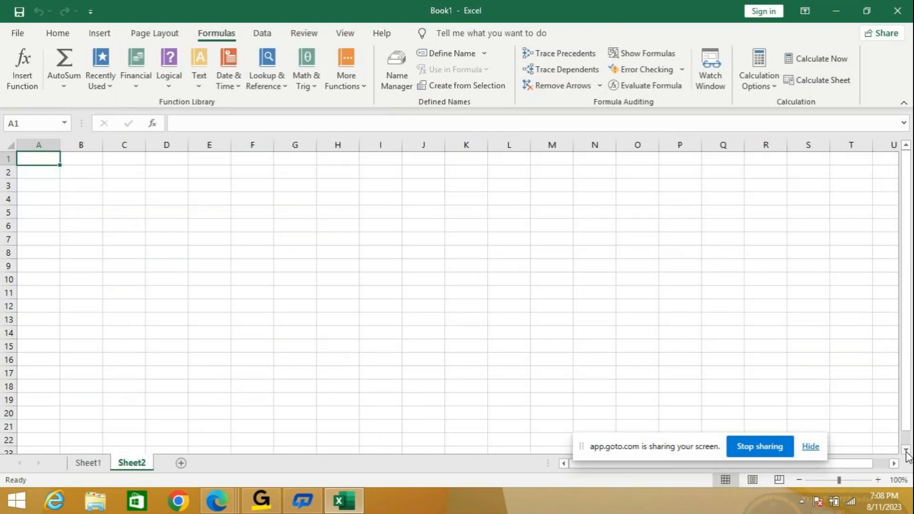
mouse_move(896, 483)
click(879, 480)
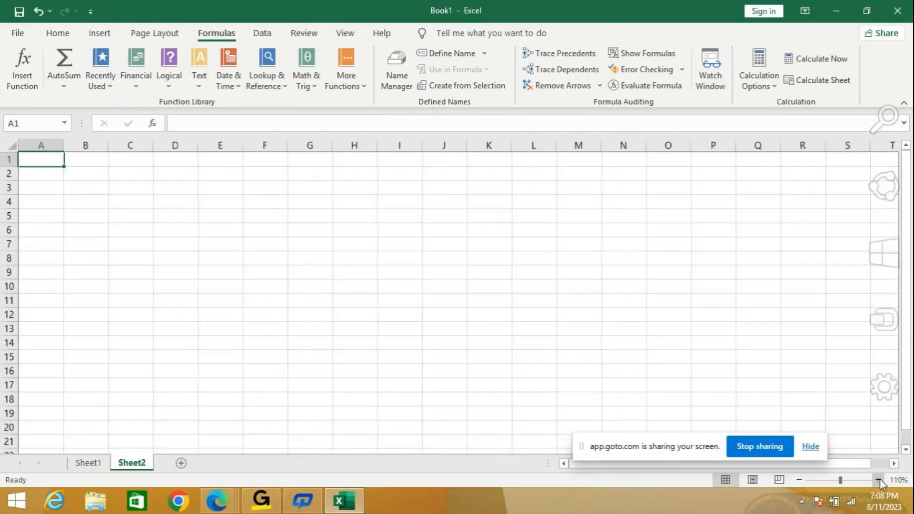
click(879, 480)
click(879, 480)
click(879, 480)
click(879, 480)
click(879, 481)
click(878, 480)
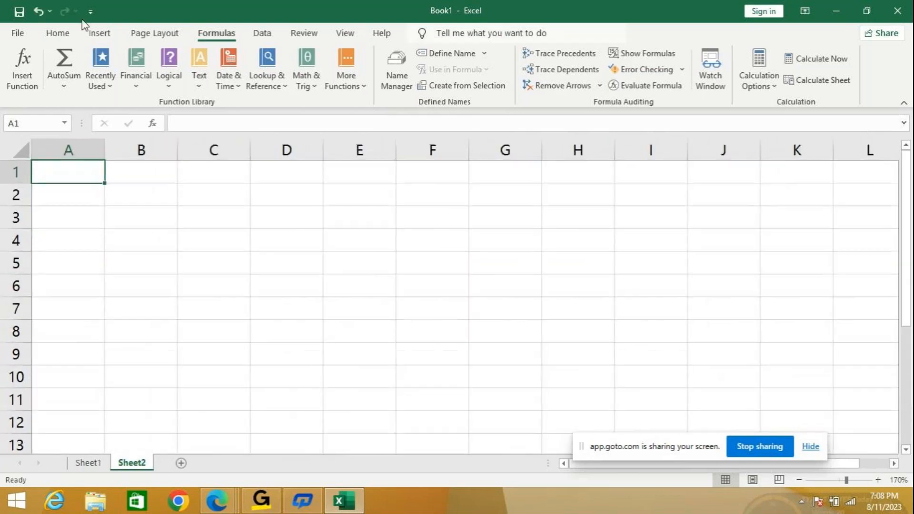
- Enter the column headings NAME, SUB1 and SUB2 in uppercase in cells A1 to C1 of the new sheet
text(name)
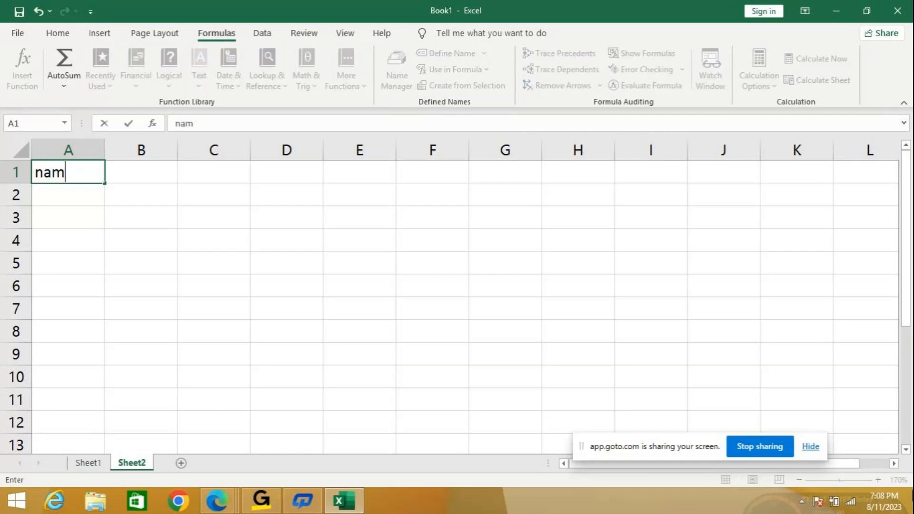
key(BackSpace)
key(BackSpace)
key(BackSpace)
key(BackSpace)
text(NAME)
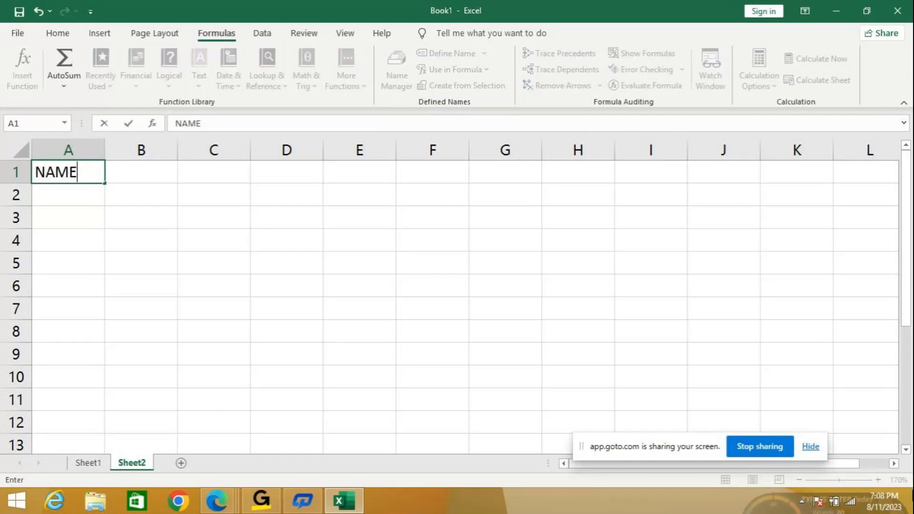
key(Tab)
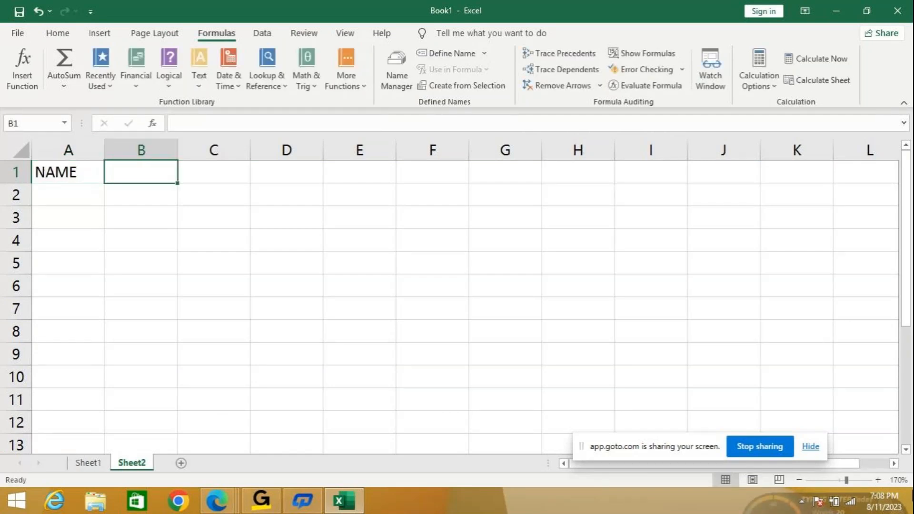
text(SUB1)
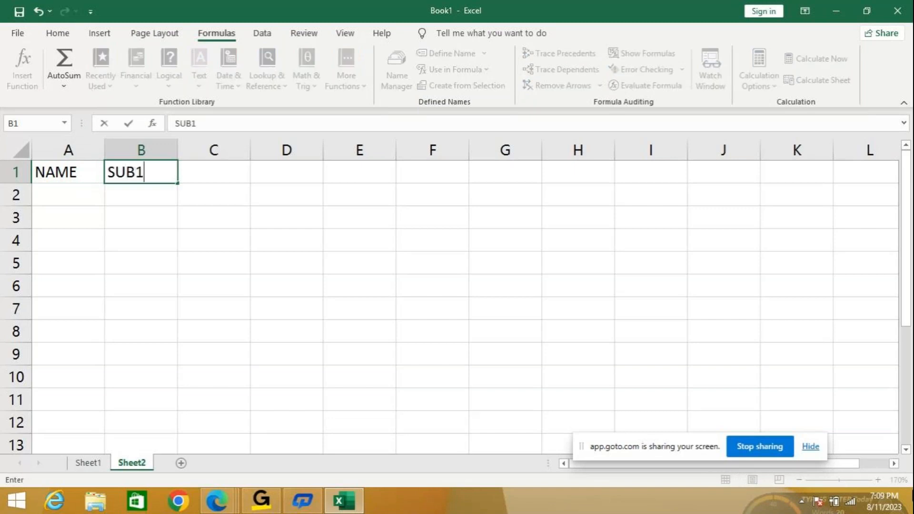
key(Tab)
text(SU)
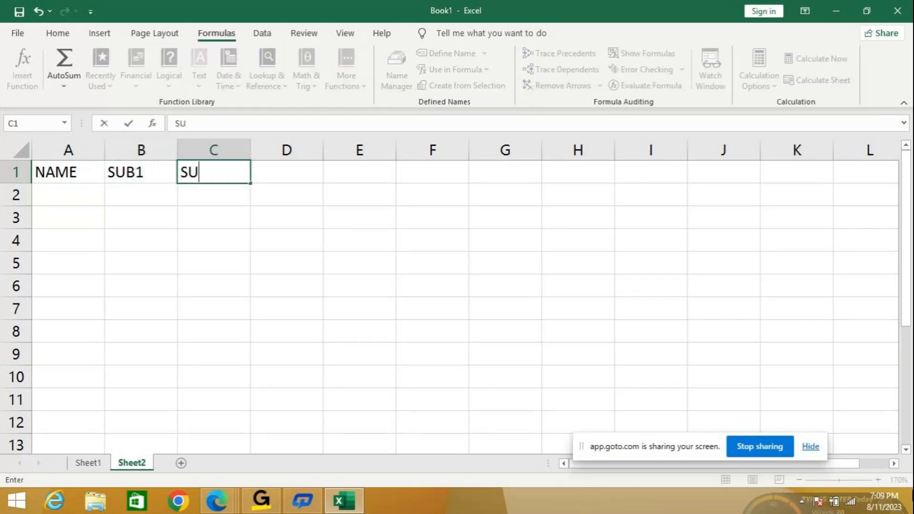
text(B2)
key(Tab)
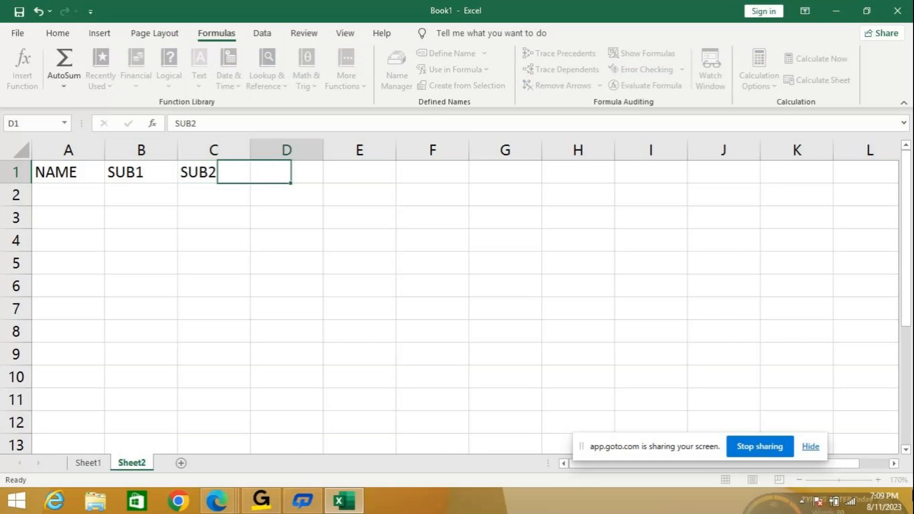
- Enter the column headings TOTAL and AVERAGE in cells D1 and E1
text(TOTL)
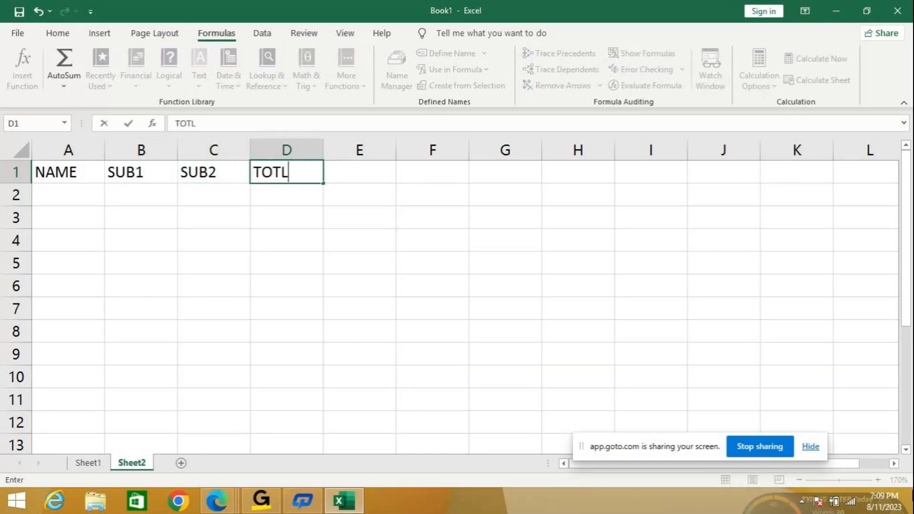
key(BackSpace)
text(AL)
key(Tab)
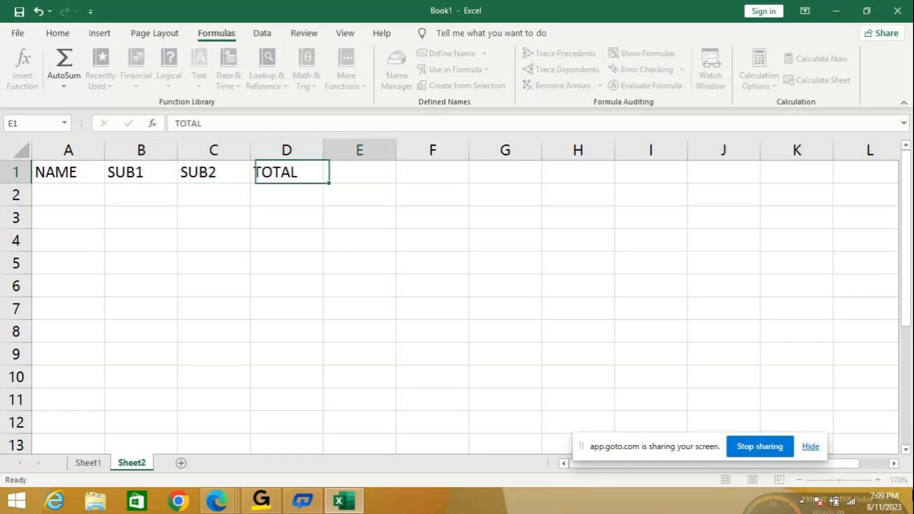
text(AVERAGE)
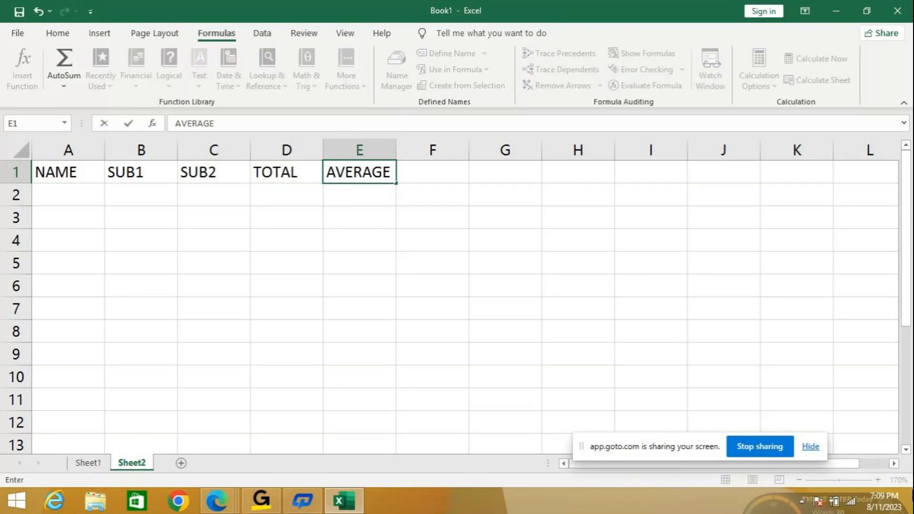
key(Return)
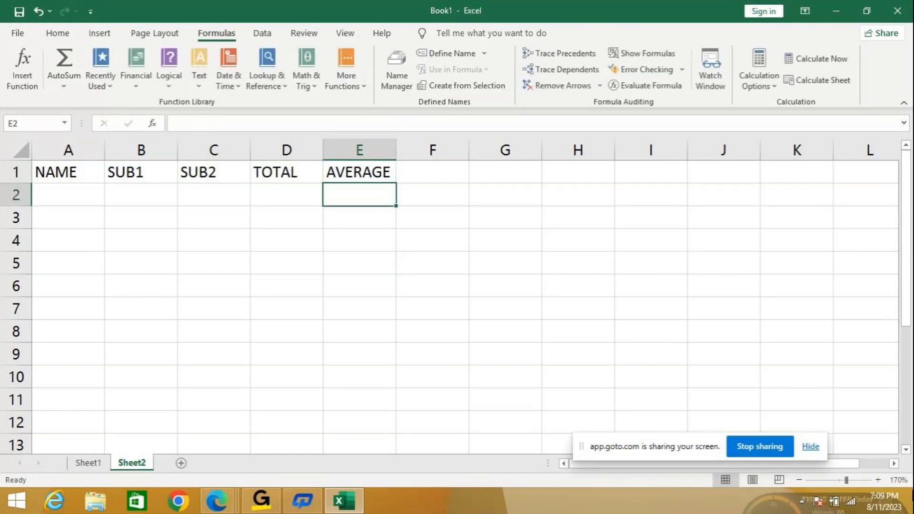
- Enter the first names of four students in cells A2 to A5 under NAME
click(95, 200)
text(S)
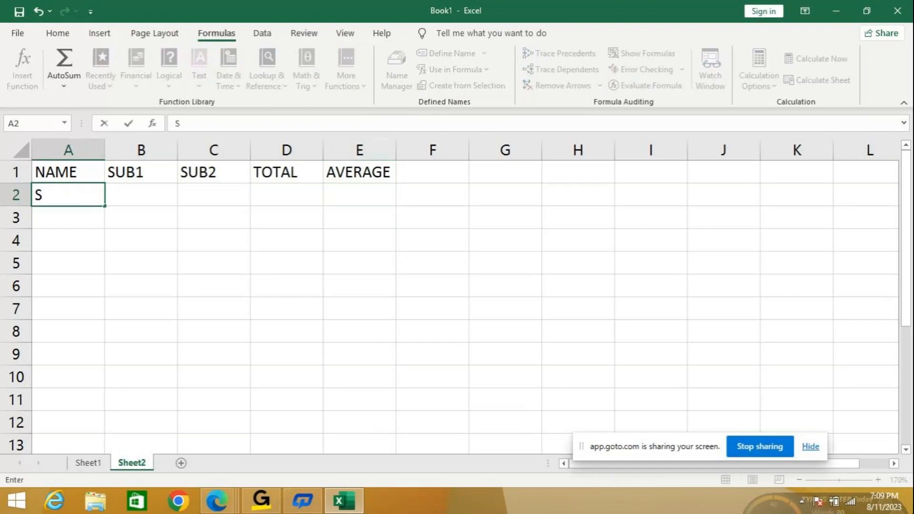
text(UMA)
key(Return)
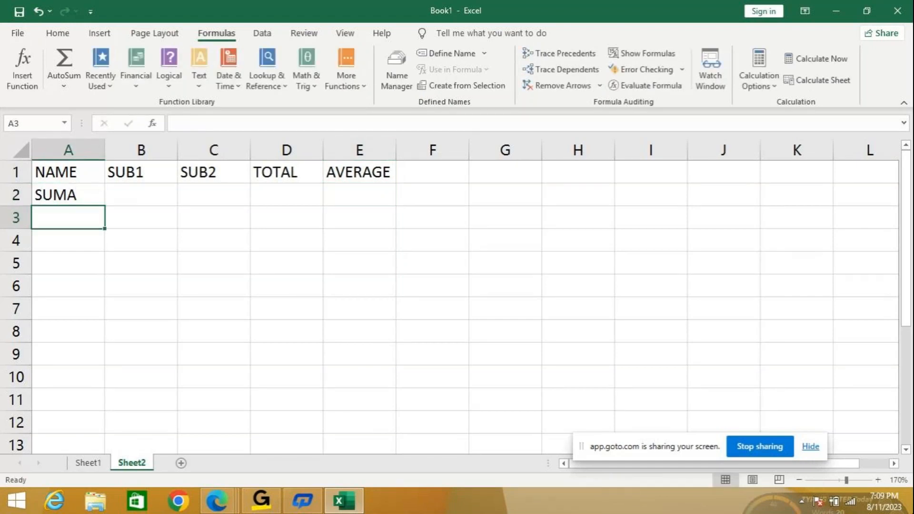
text(DEEPA)
key(Return)
text(AS)
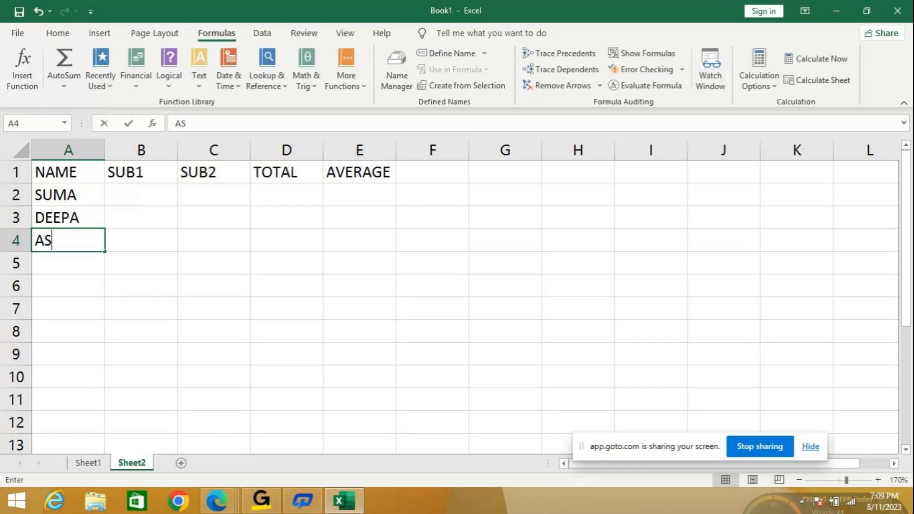
text(HA)
key(Return)
text(SINDHU)
key(Tab)
- Enter the SUB1 marks 90, 86, 65 and 73 in cells B2 to B5
key(Up)
key(Up)
key(Up)
key(Up)
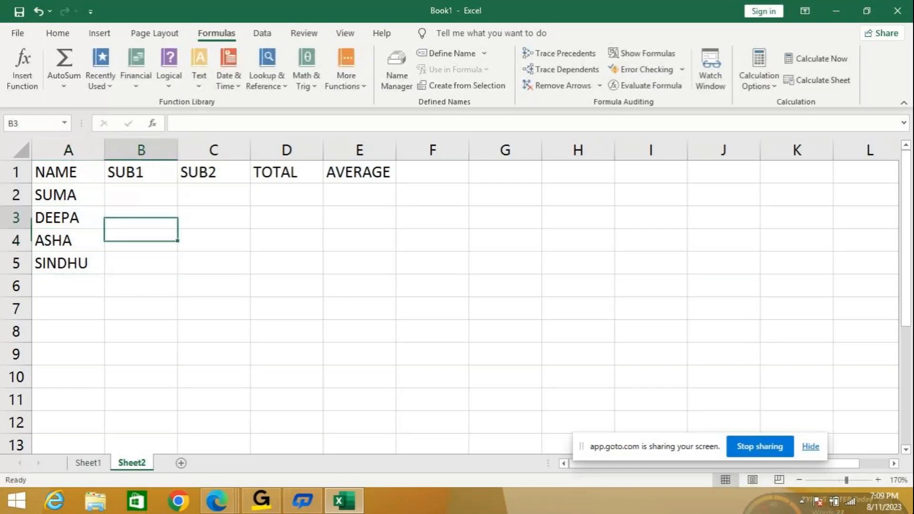
key(Down)
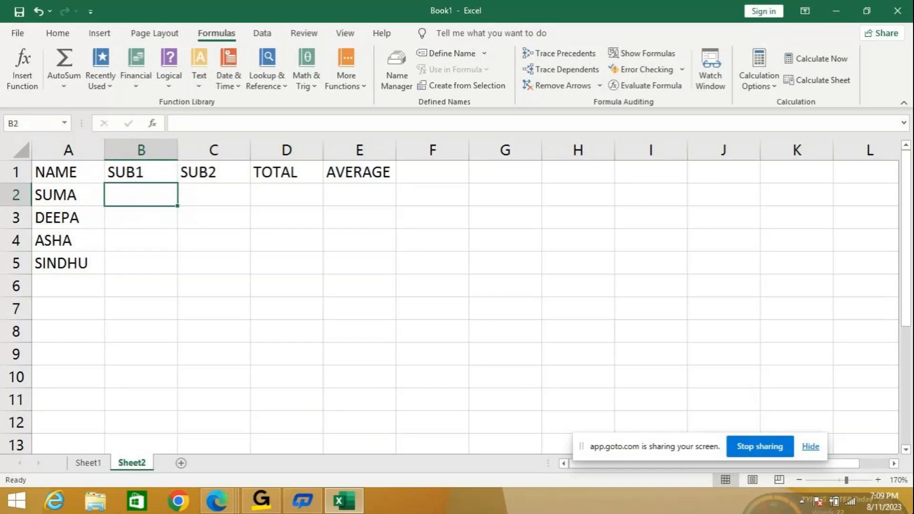
text(98)
key(BackSpace)
text(0)
key(Return)
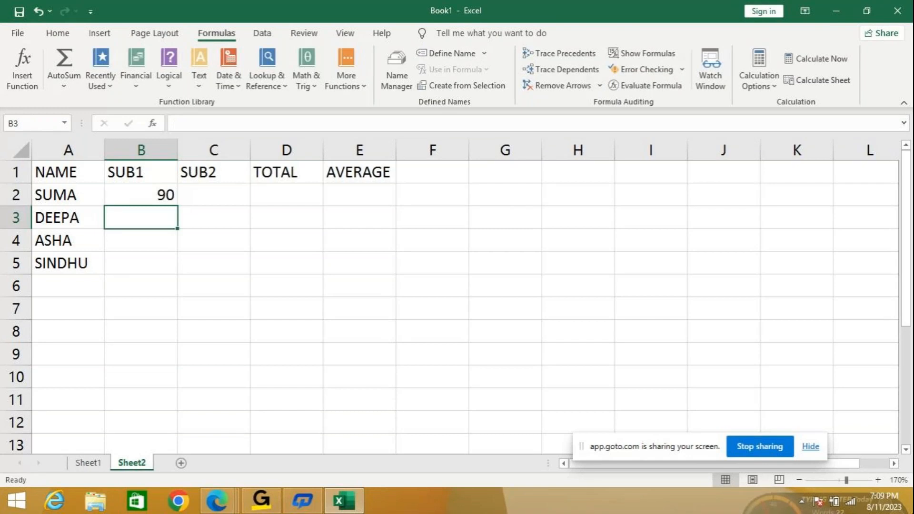
text(86)
key(Return)
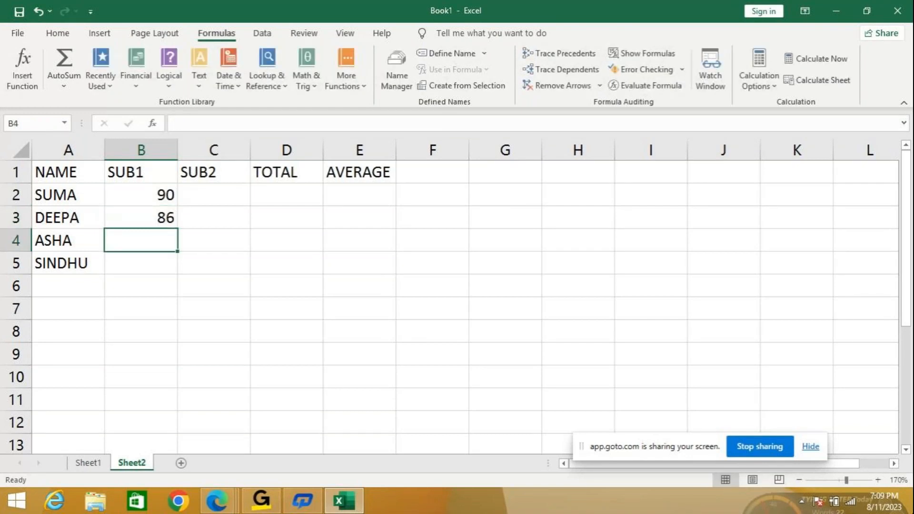
text(65)
key(Return)
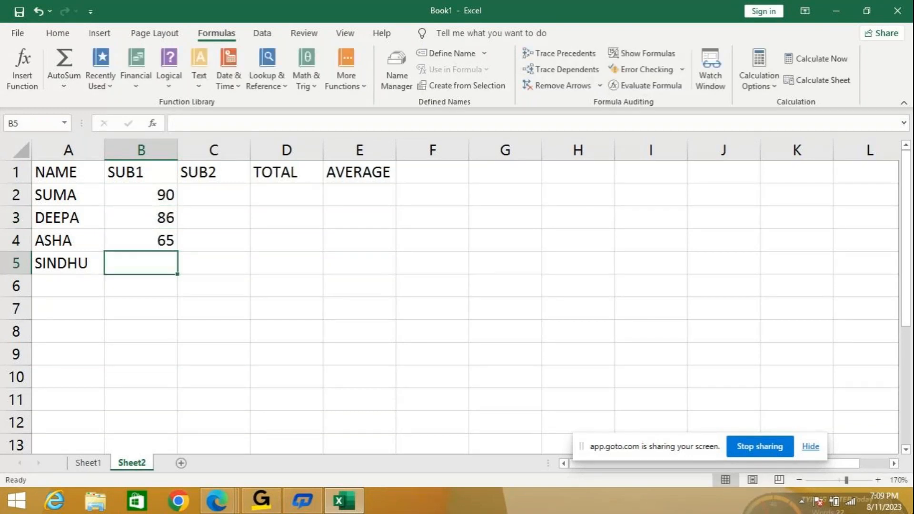
text(73)
key(Right)
- Enter the SUB2 marks 94, 85, 60 and 72 in cells C2 to C5
key(Up)
key(Up)
key(Up)
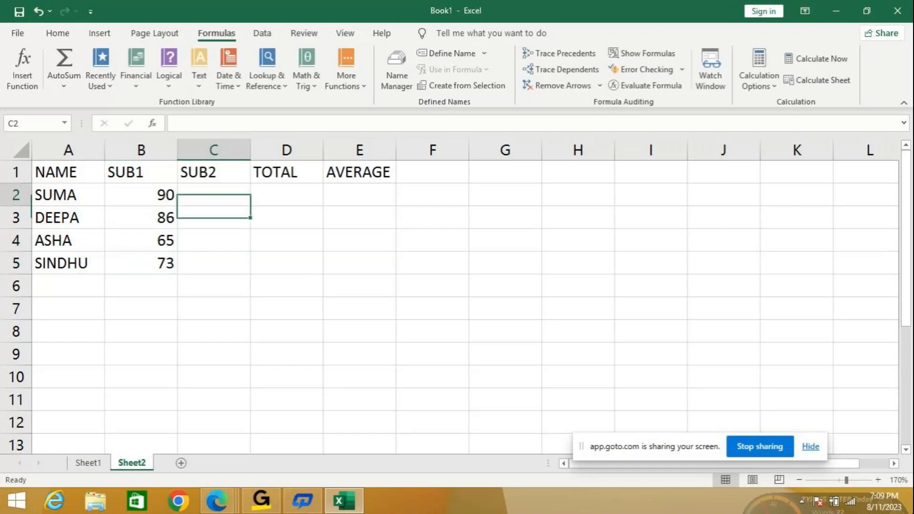
text(94)
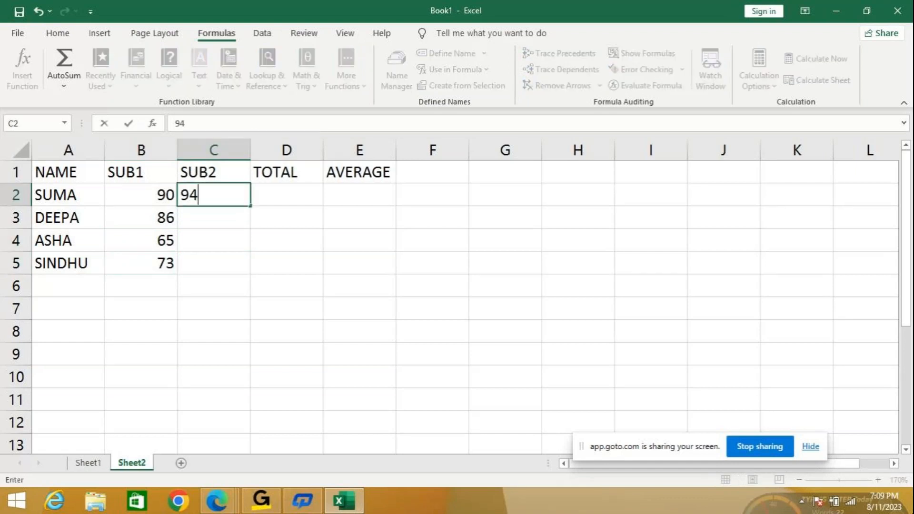
key(Return)
text(85)
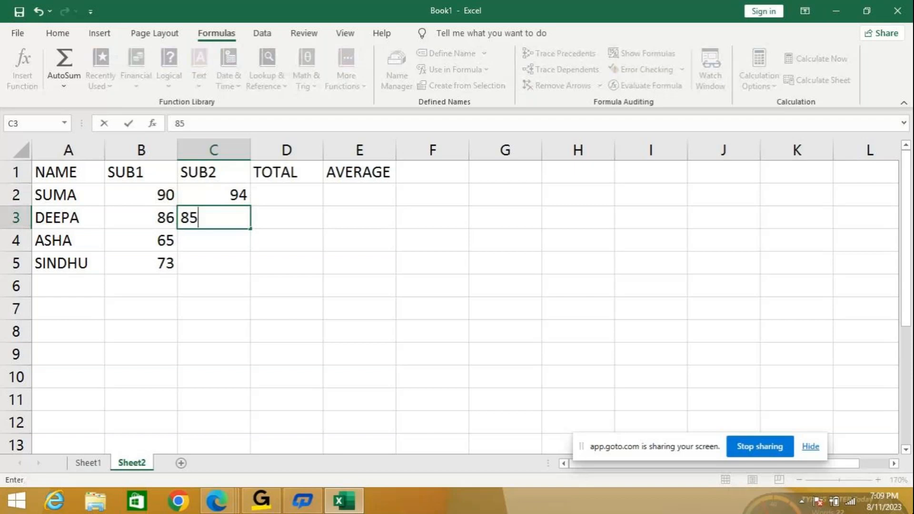
key(Return)
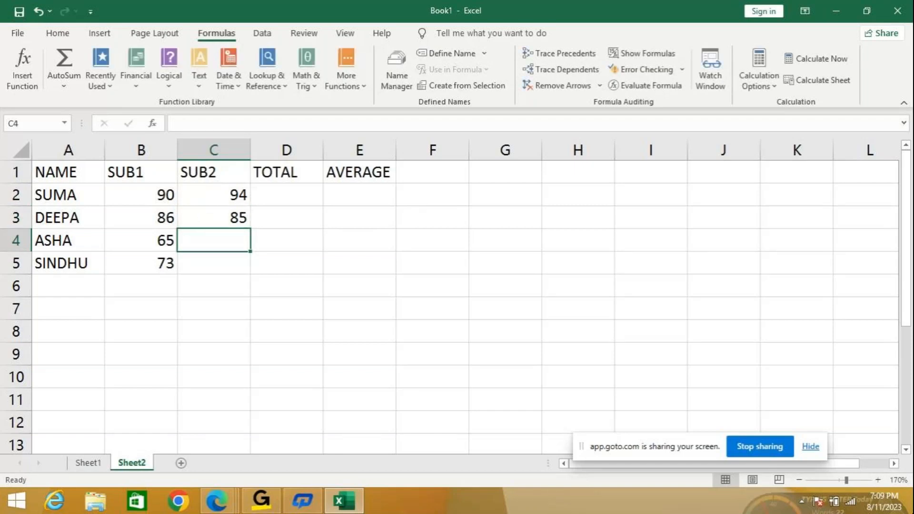
text(60)
key(Return)
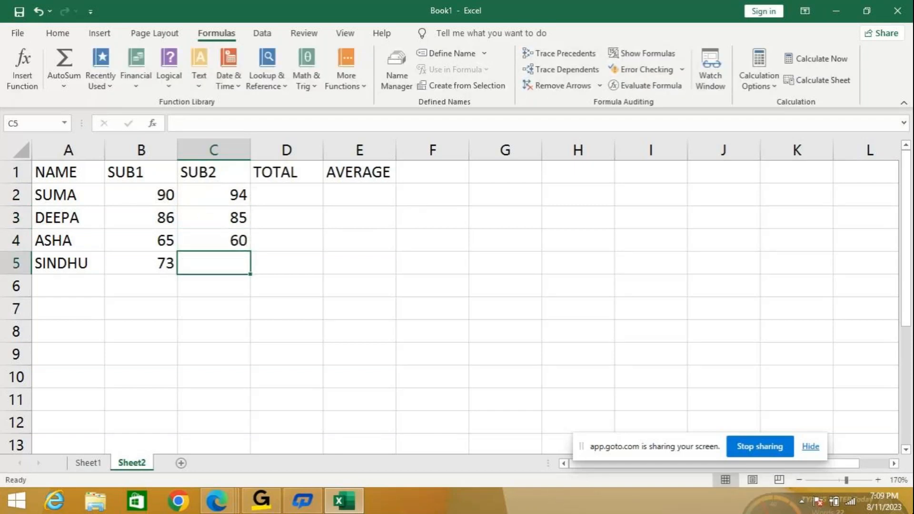
text(72)
key(Return)
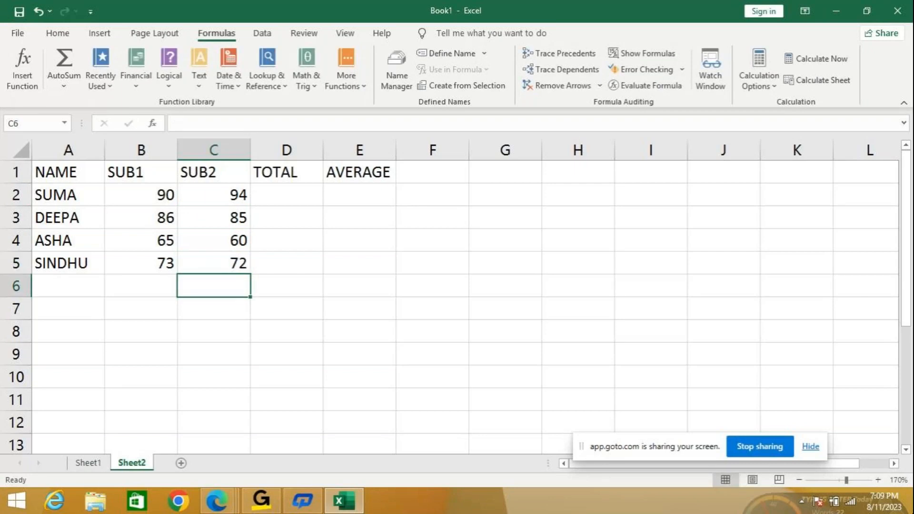
- Calculate the first student's total in D2 with =SUM(B2:C2) and copy the formula down to D5
click(288, 195)
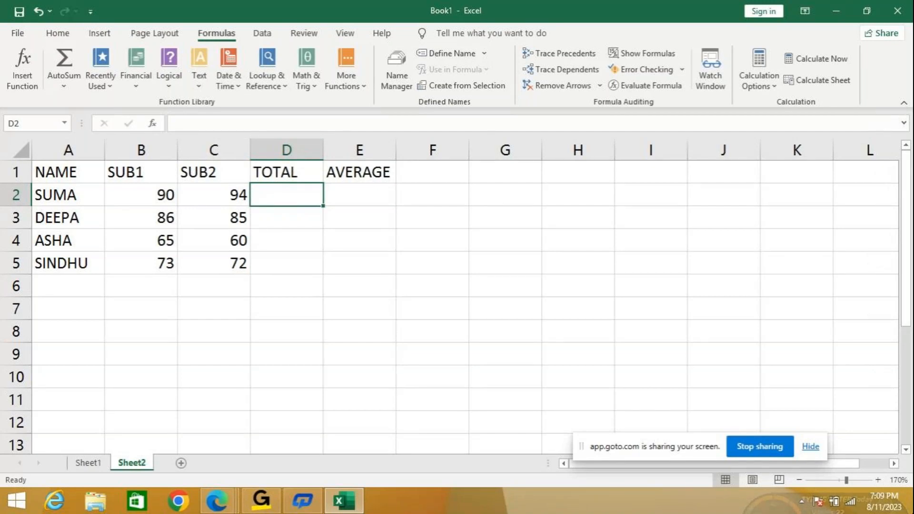
text(=)
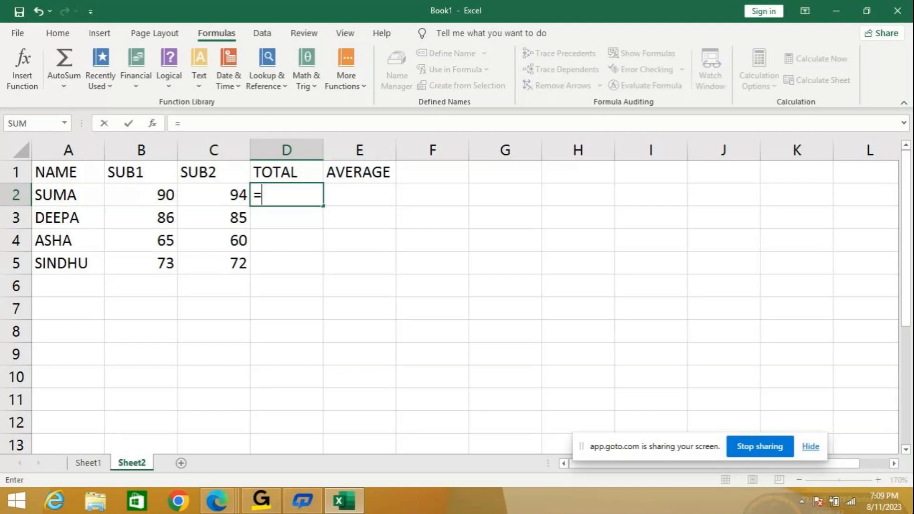
text(SUM)
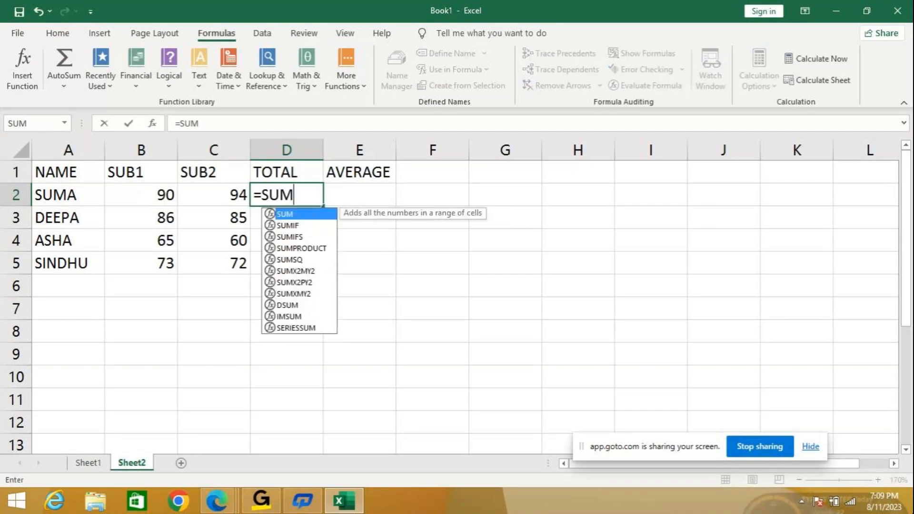
text(()
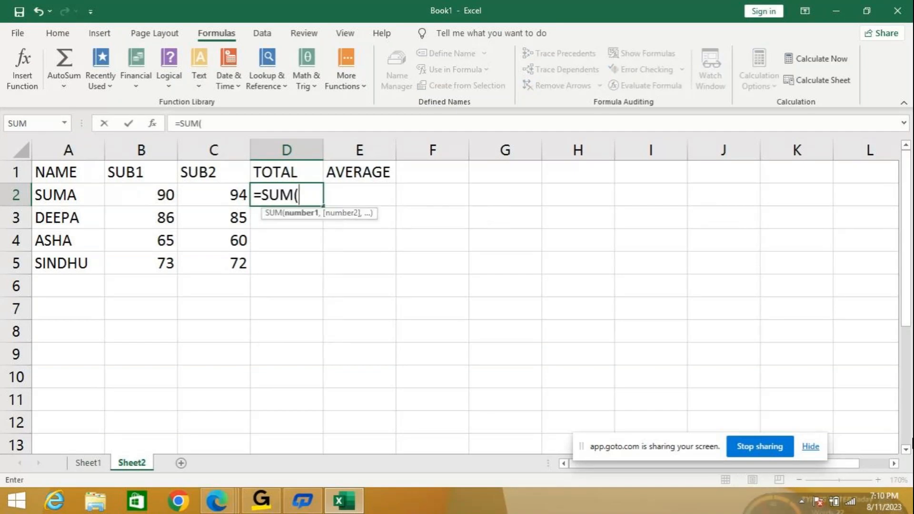
text(B)
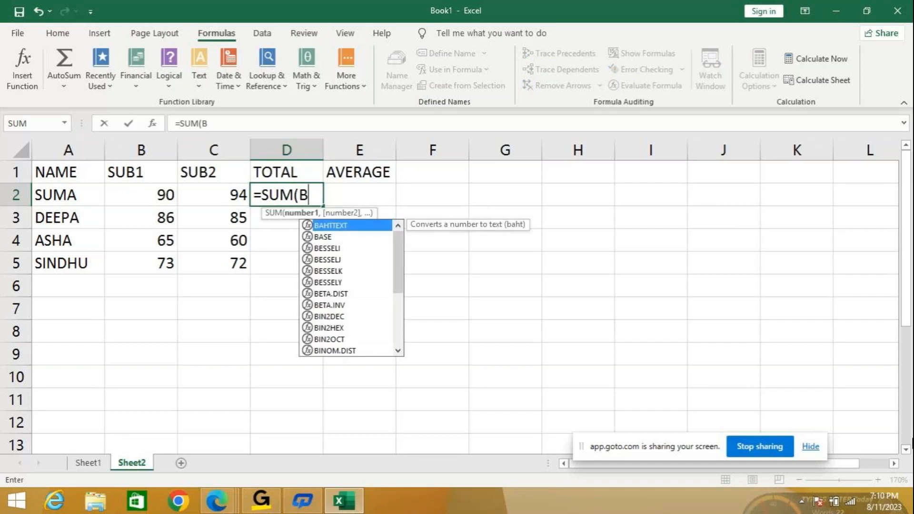
text(2:C)
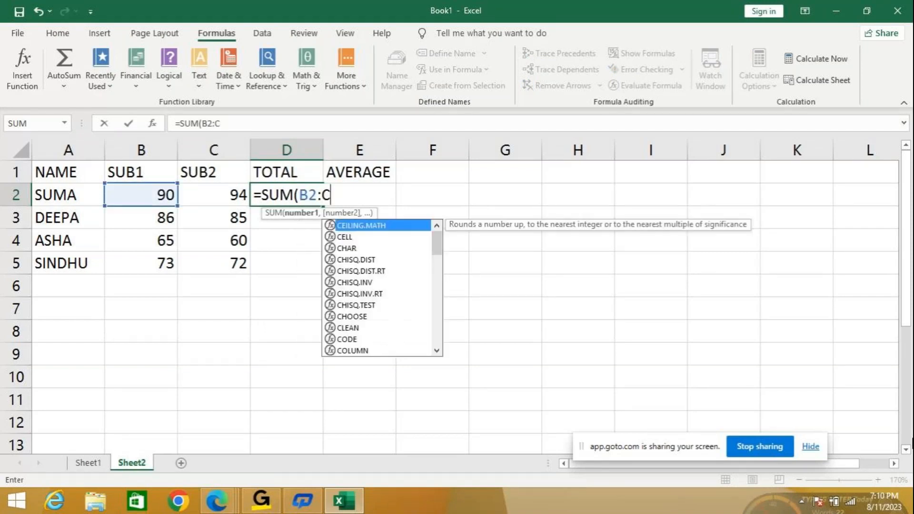
text(2)
key(Return)
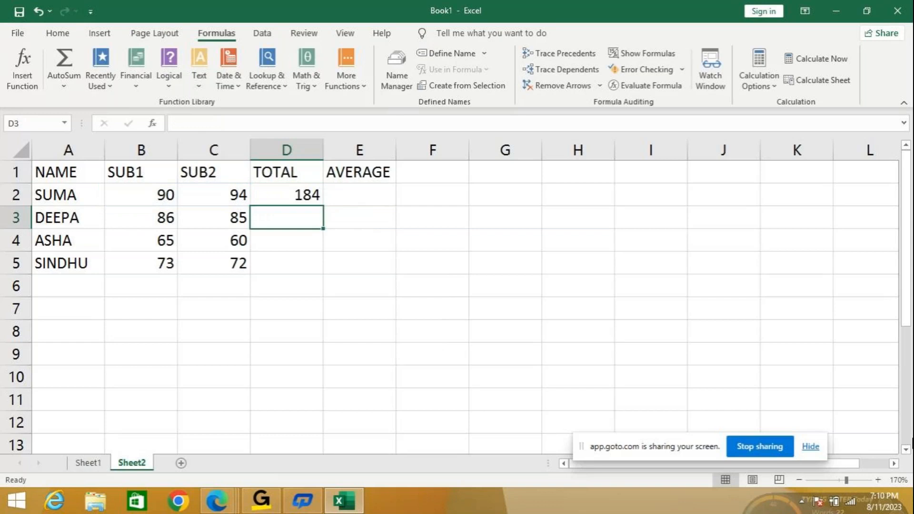
click(286, 195)
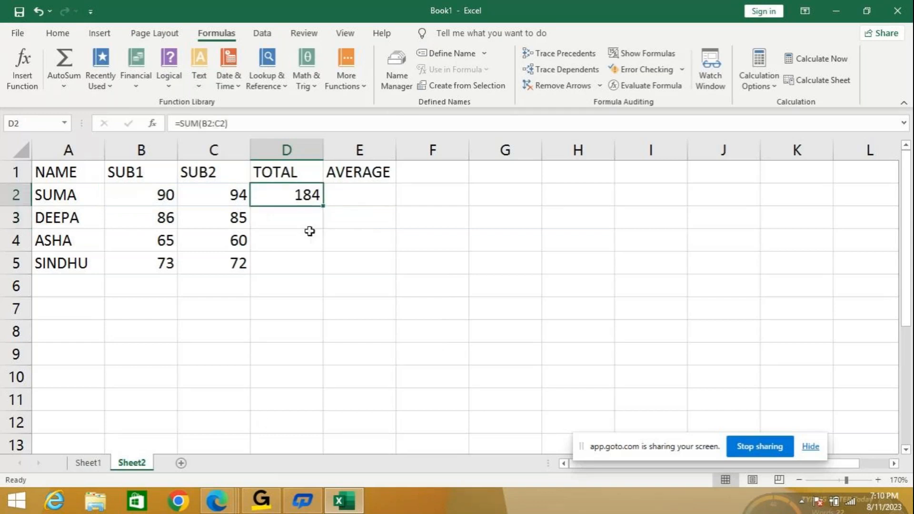
double_click(324, 206)
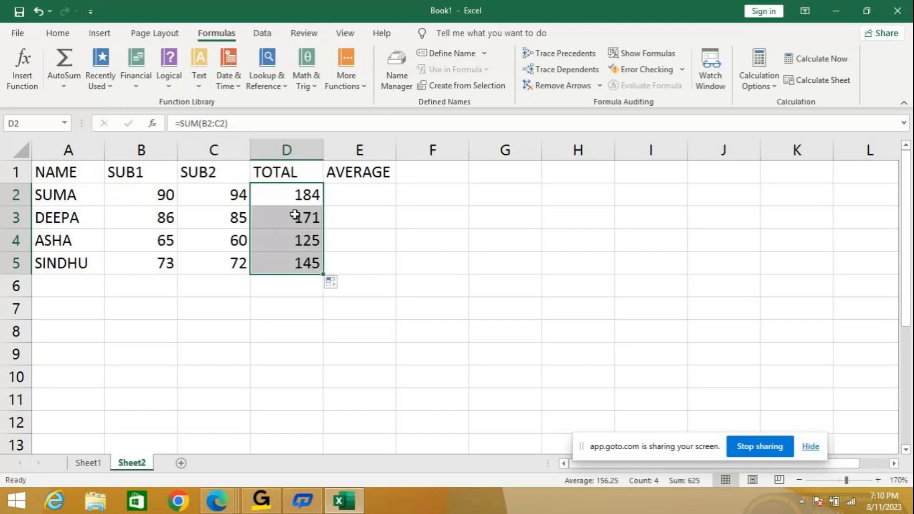
- Calculate the average of the first student's two marks in E2 with =AVERAGE(B2:C2)
click(367, 196)
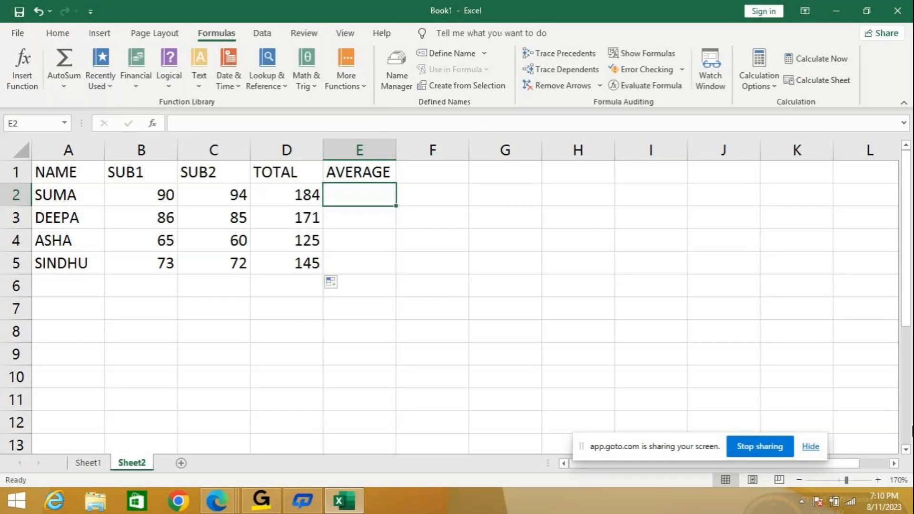
text(=)
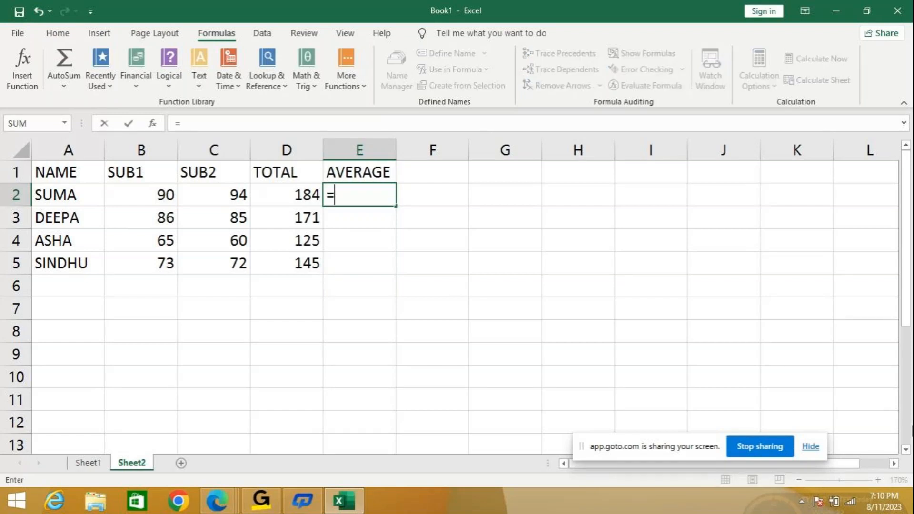
text(A)
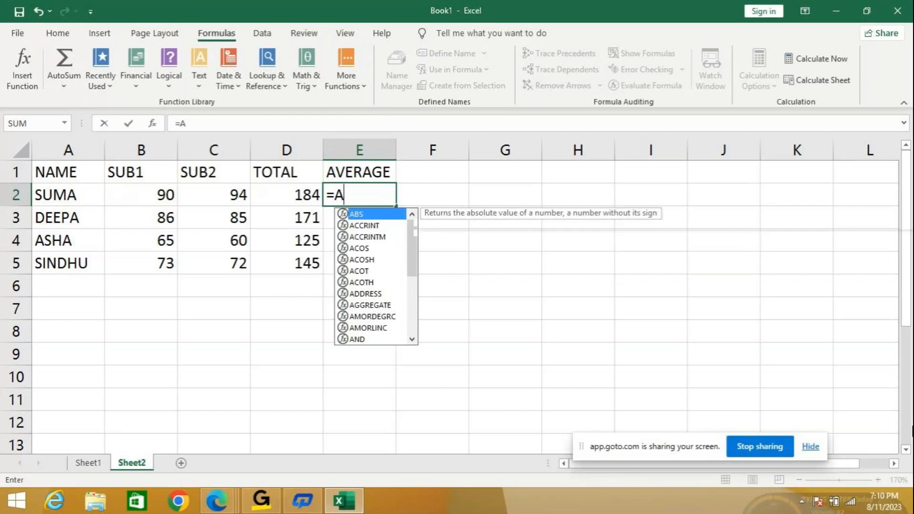
text(VER)
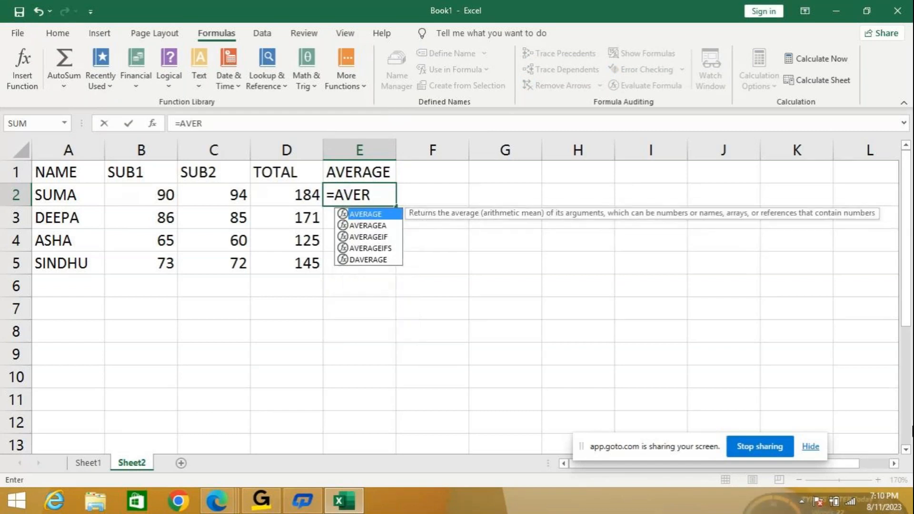
key(Tab)
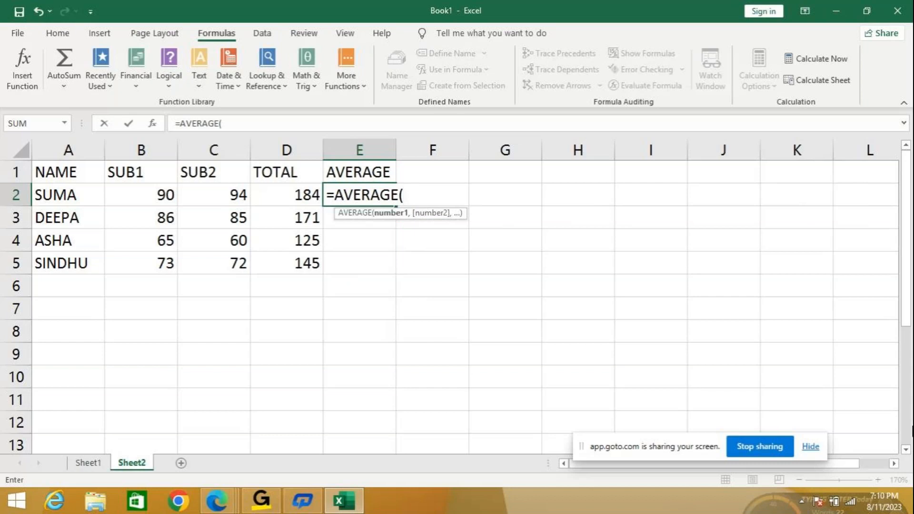
text(B)
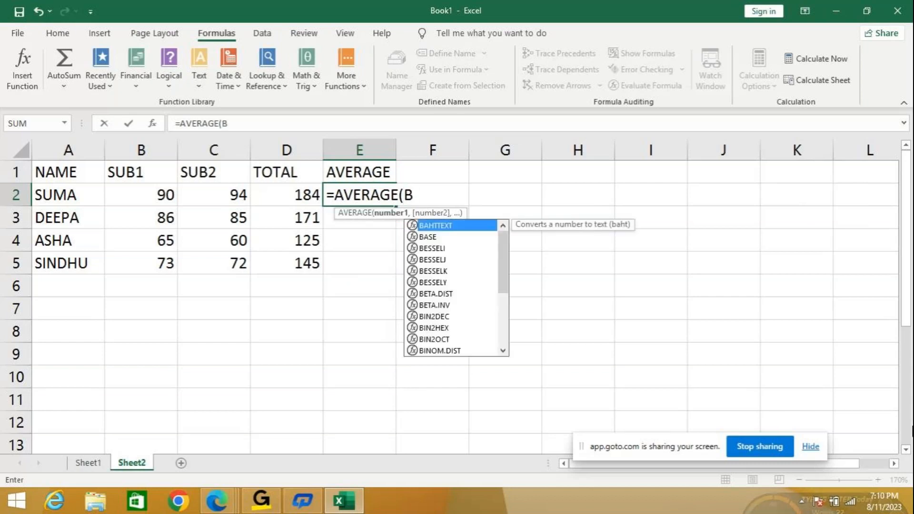
text(2:C2)
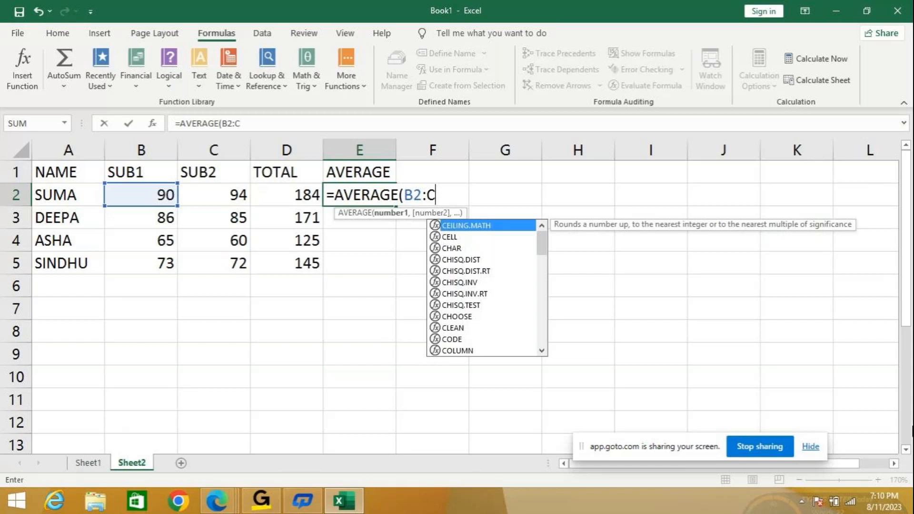
key(Return)
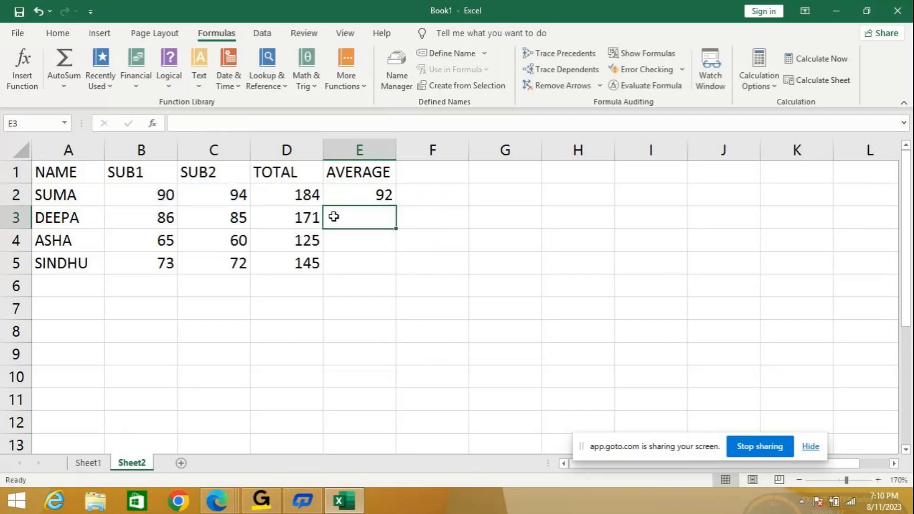
- Copy the average formula from E2 down to E5, and check the copied total formulas in D3 to D5
click(352, 189)
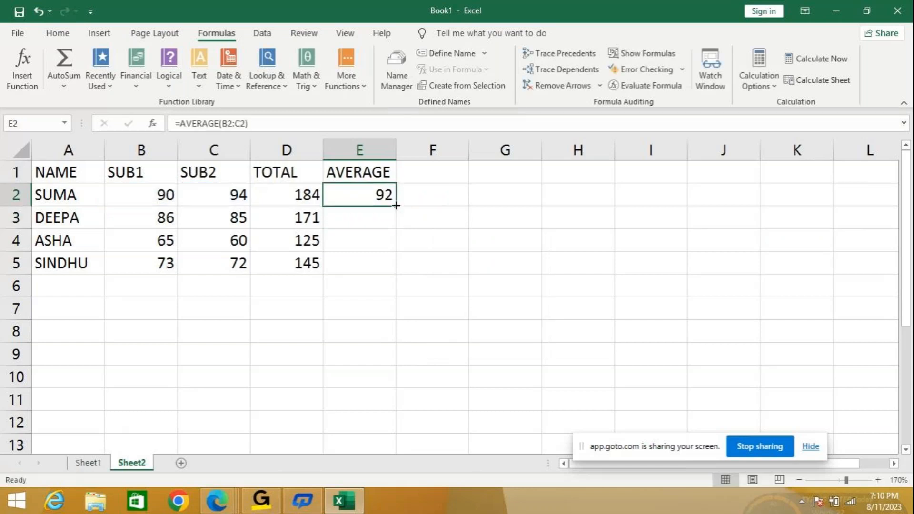
drag(401, 210, 388, 267)
click(296, 220)
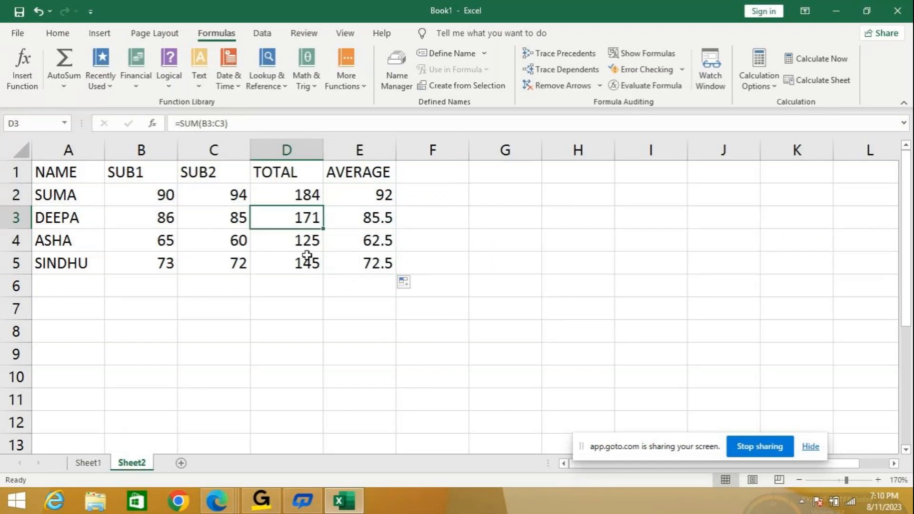
click(302, 239)
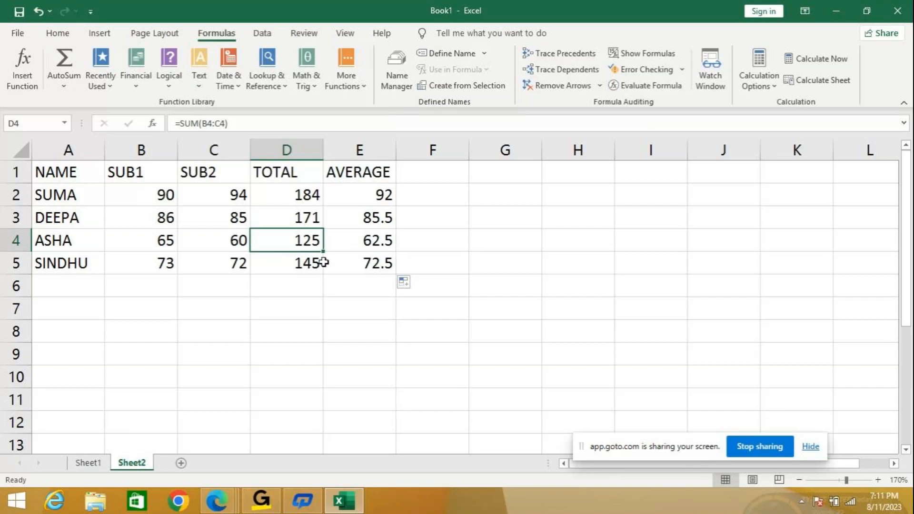
click(291, 264)
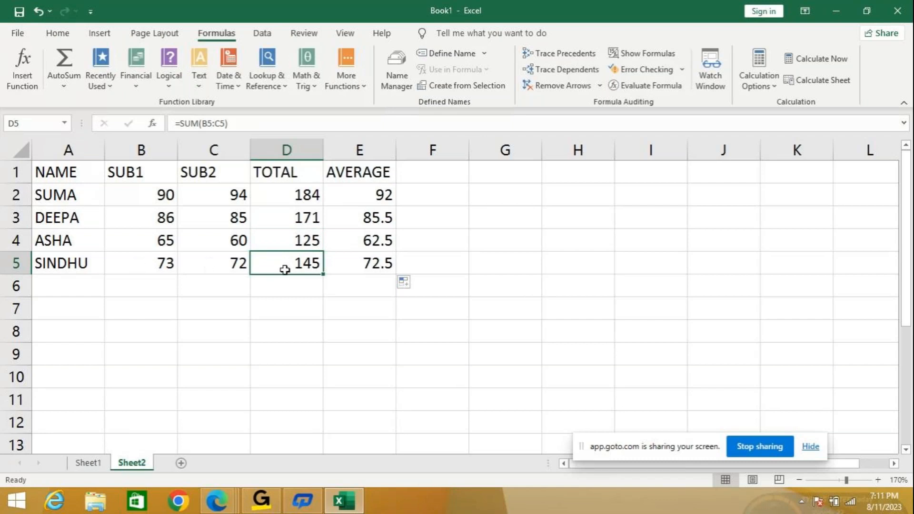
click(299, 241)
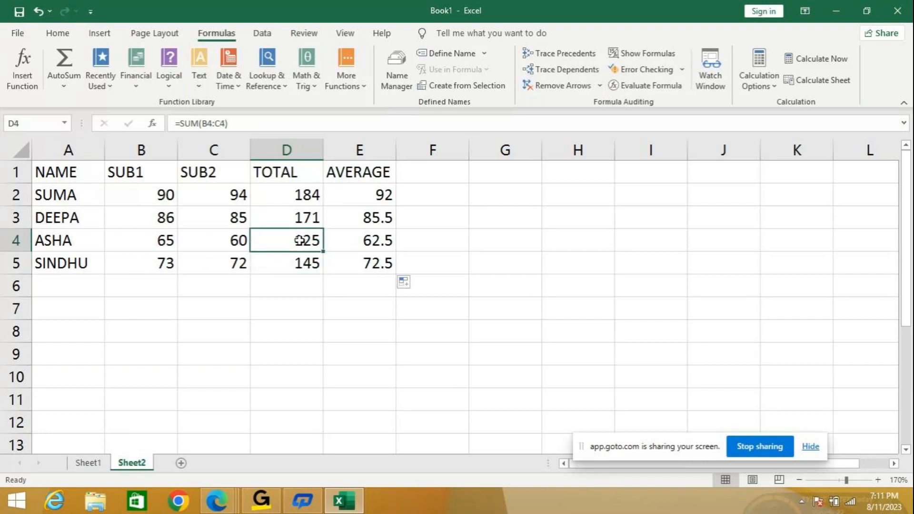
click(301, 218)
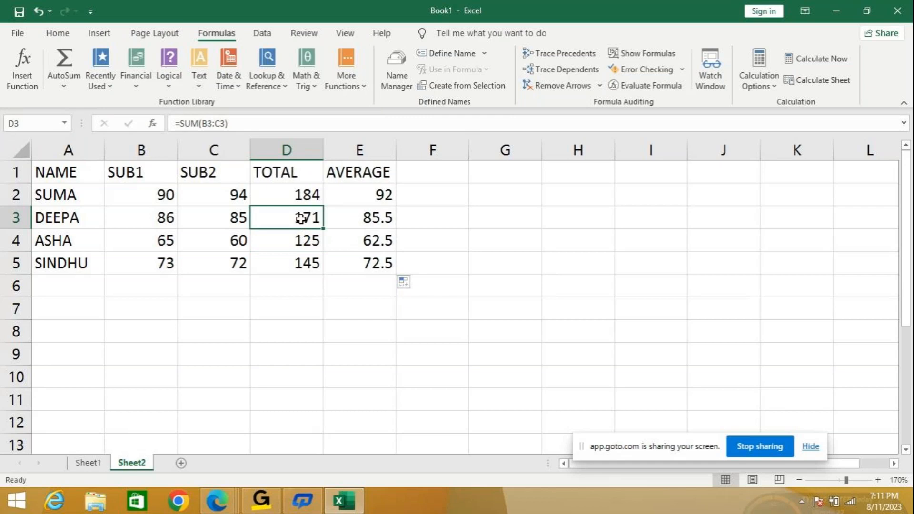
- Clear all the formulas under TOTAL and AVERAGE in cells D2 to E5
click(363, 286)
drag(306, 191, 370, 260)
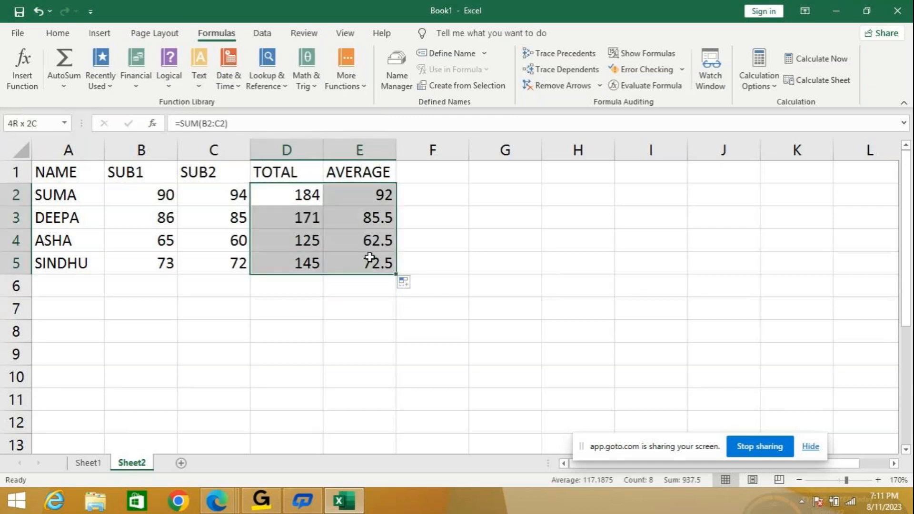
key(BackSpace)
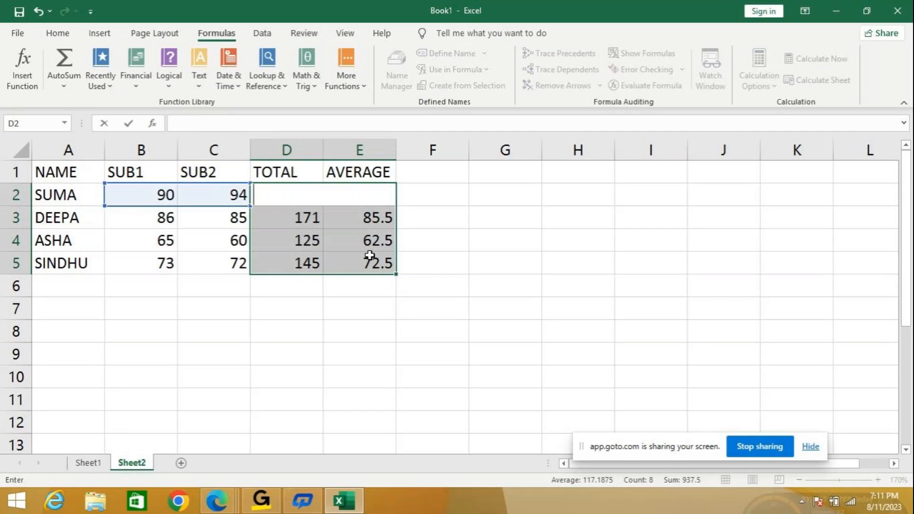
click(284, 306)
drag(302, 218, 378, 278)
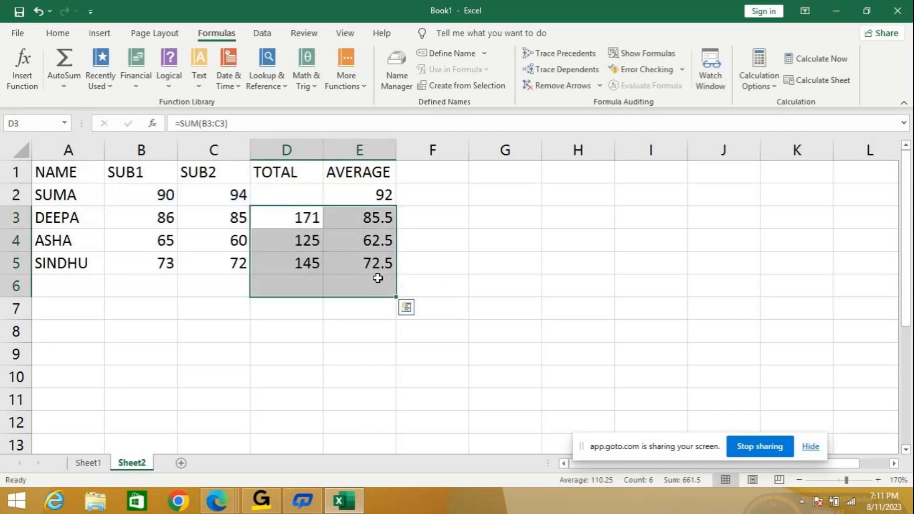
key(Delete)
click(370, 191)
key(Delete)
- Calculate the first student's total in D2 by adding the two mark cells with =B2+C2
click(300, 188)
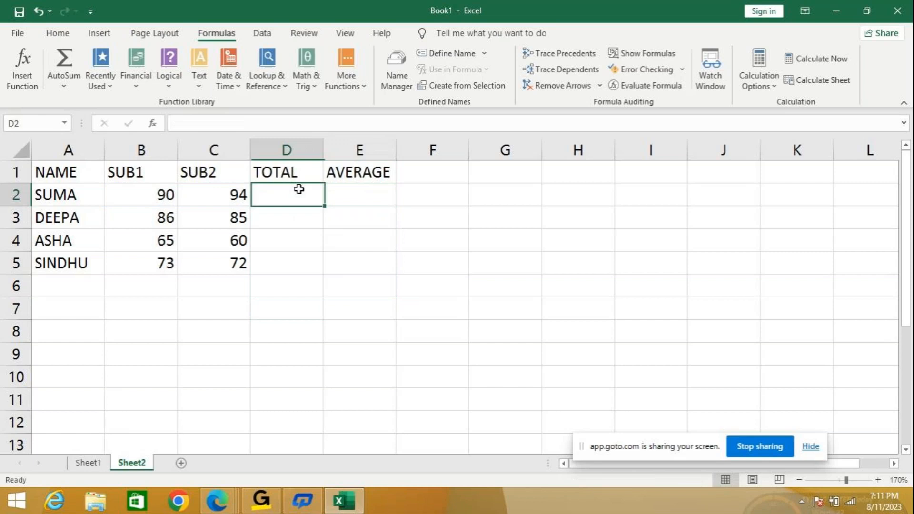
text(=)
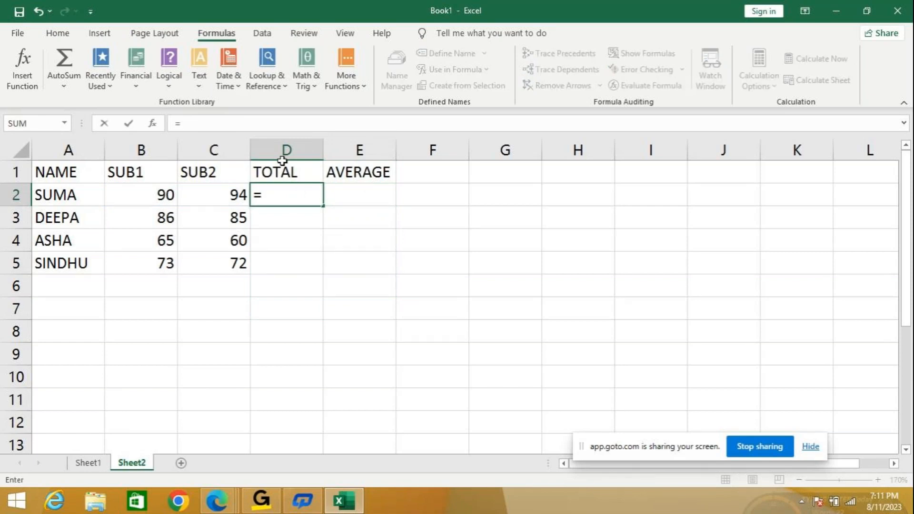
key(Left)
key(Left)
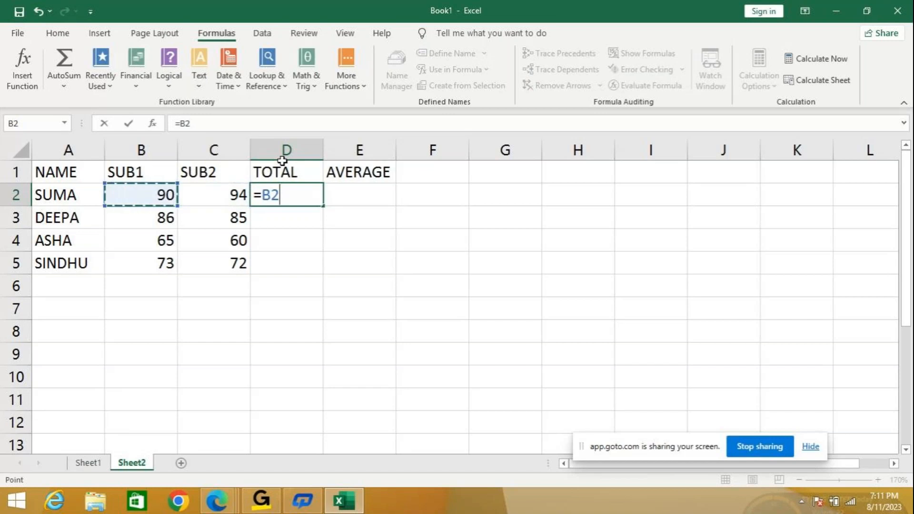
text(+)
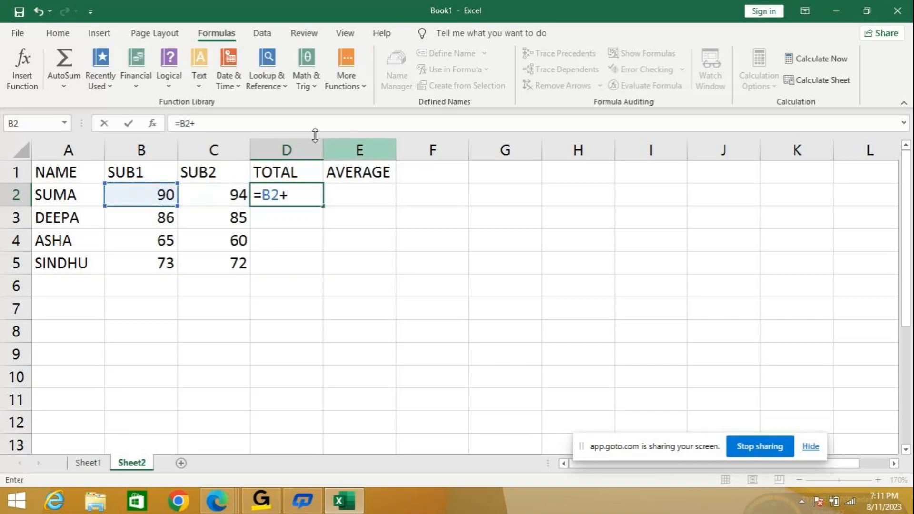
click(217, 196)
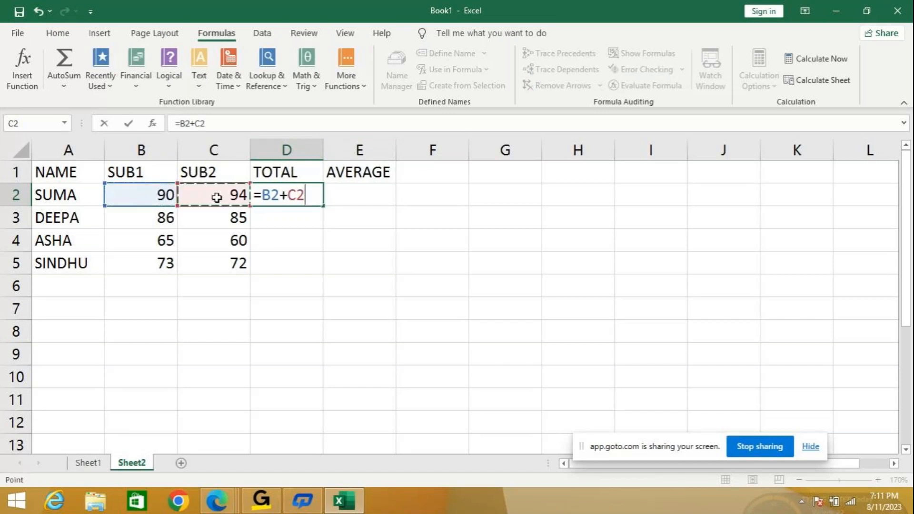
key(Return)
- Copy the addition formula from D2 down to D5 and check the copied formulas in D3 to D5
click(316, 197)
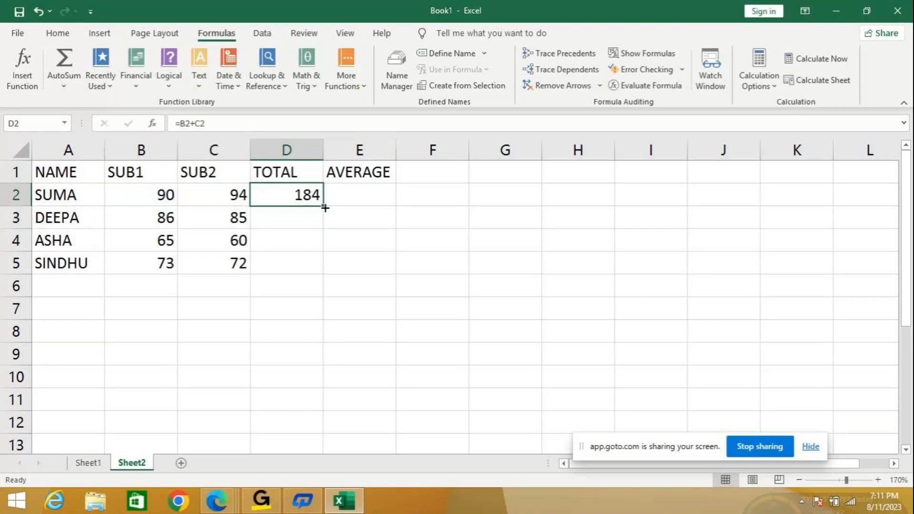
double_click(323, 205)
click(280, 217)
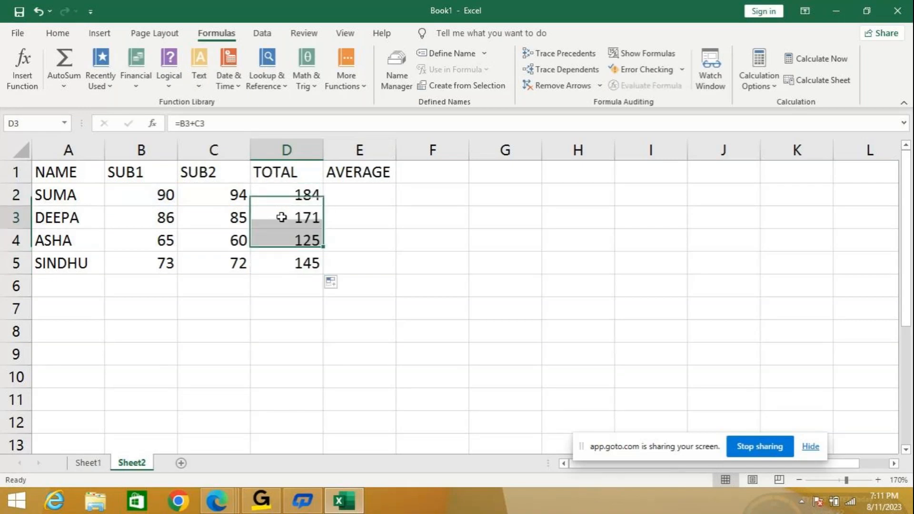
click(282, 236)
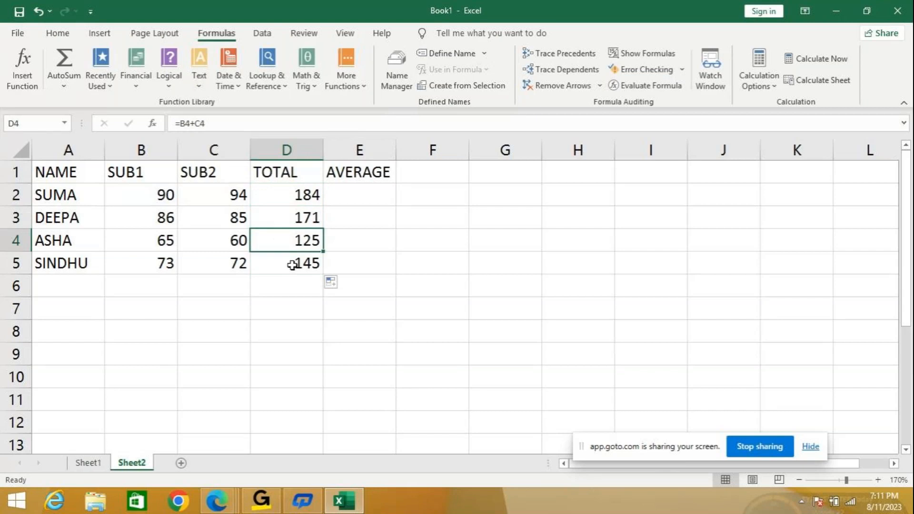
click(293, 266)
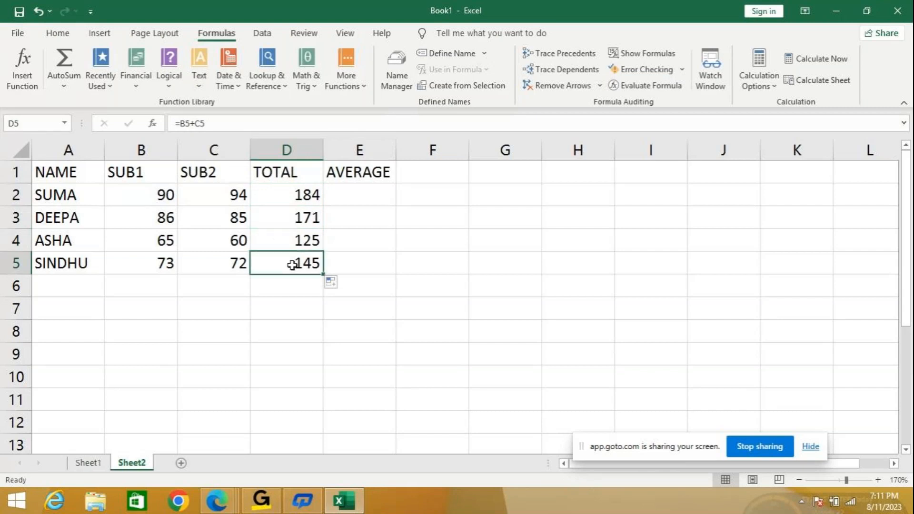
- Calculate the first student's average in E2 by dividing the total cell by two with =D2/2
click(286, 193)
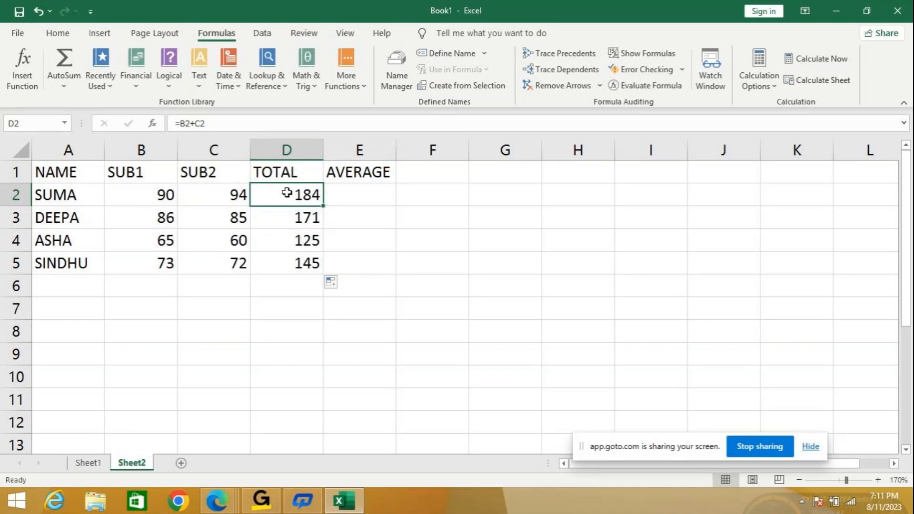
click(356, 193)
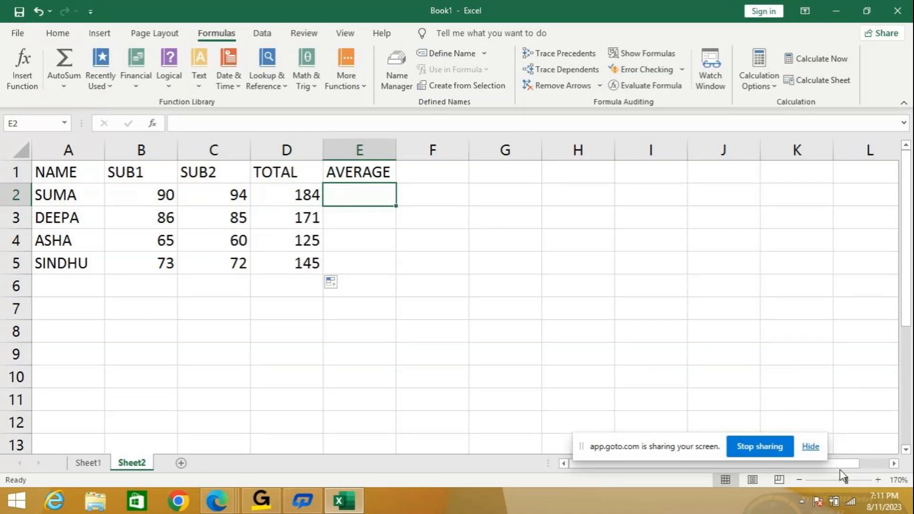
text(=)
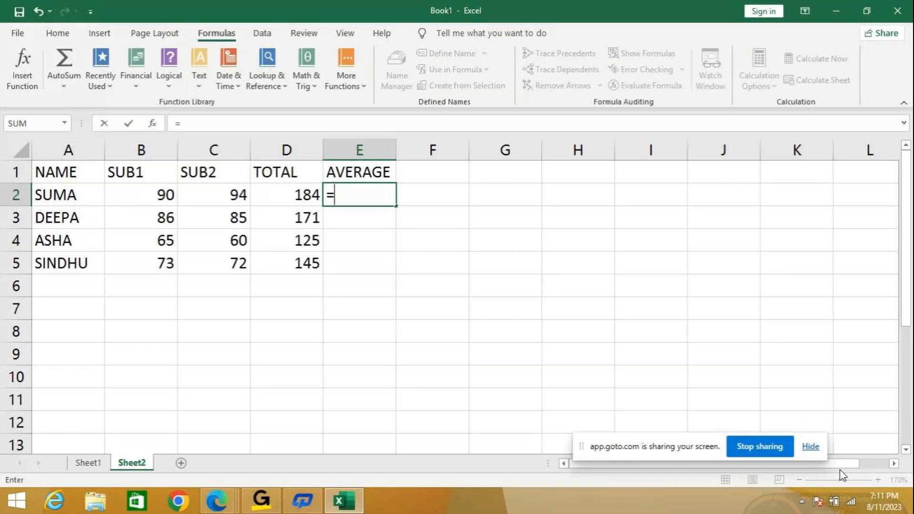
key(Left)
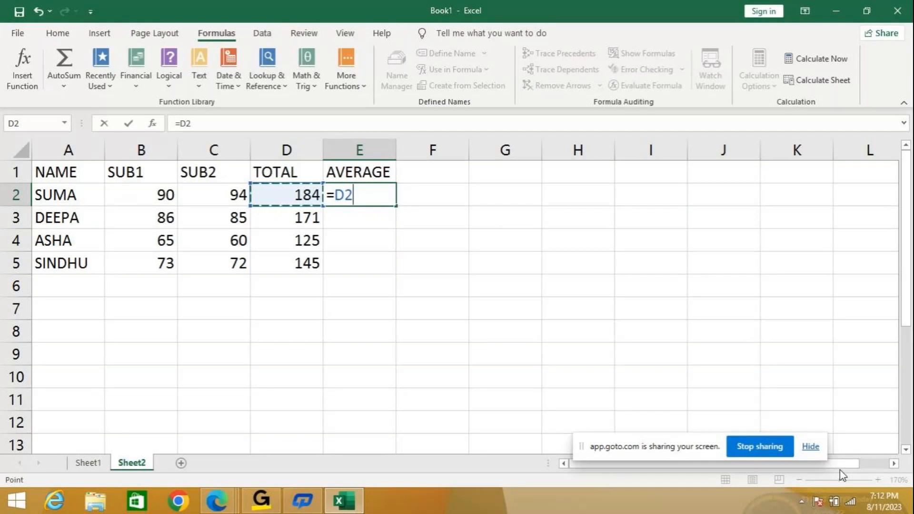
text(/2)
key(Return)
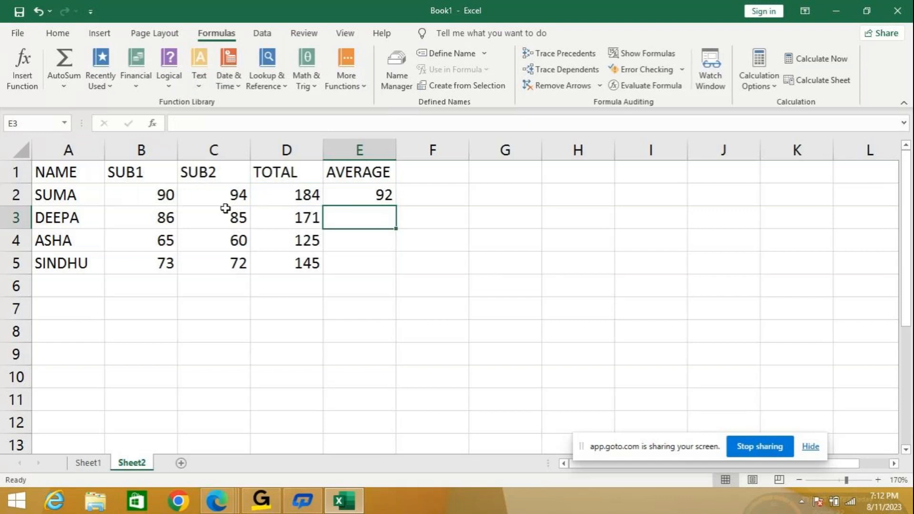
- Copy the average formula from E2 down to E5 and check the formulas in E3, D2 and E2
click(352, 199)
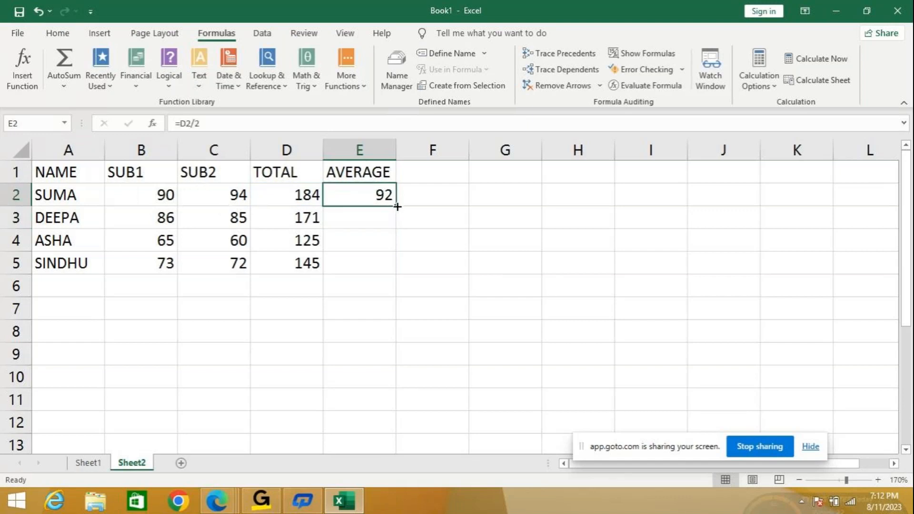
double_click(397, 206)
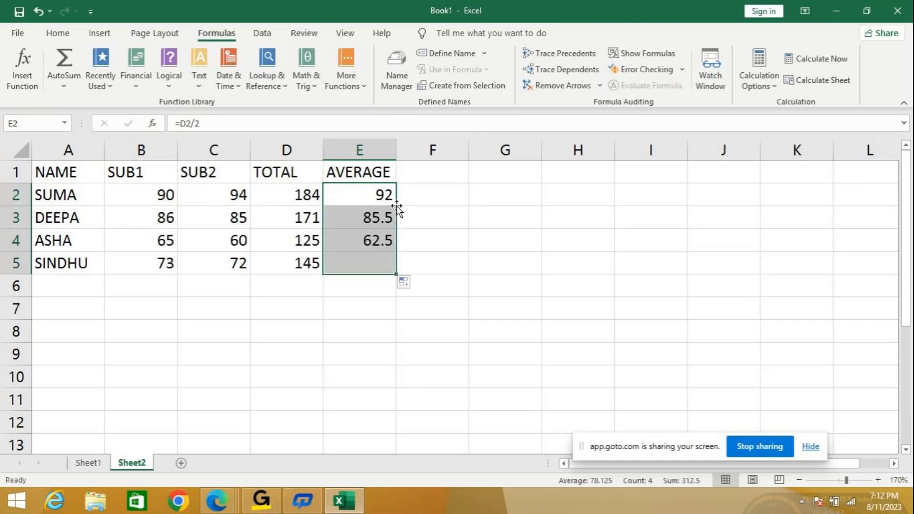
click(366, 217)
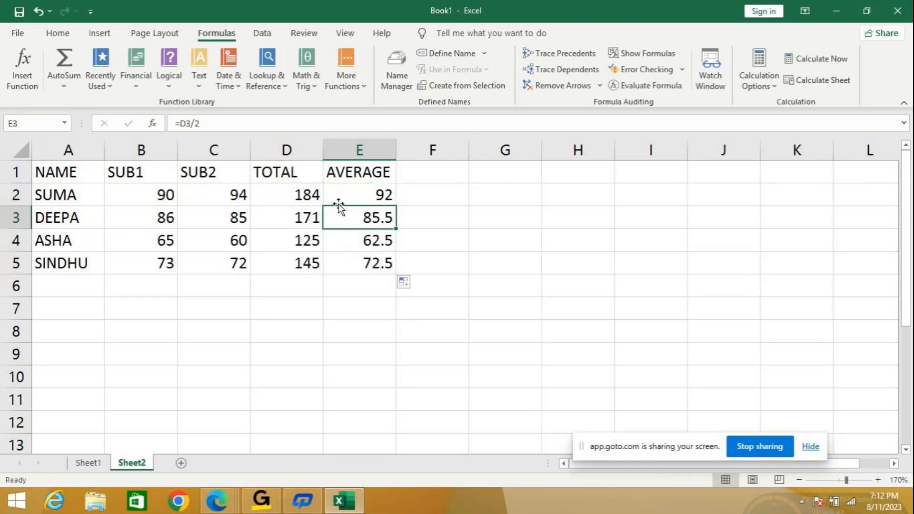
click(288, 198)
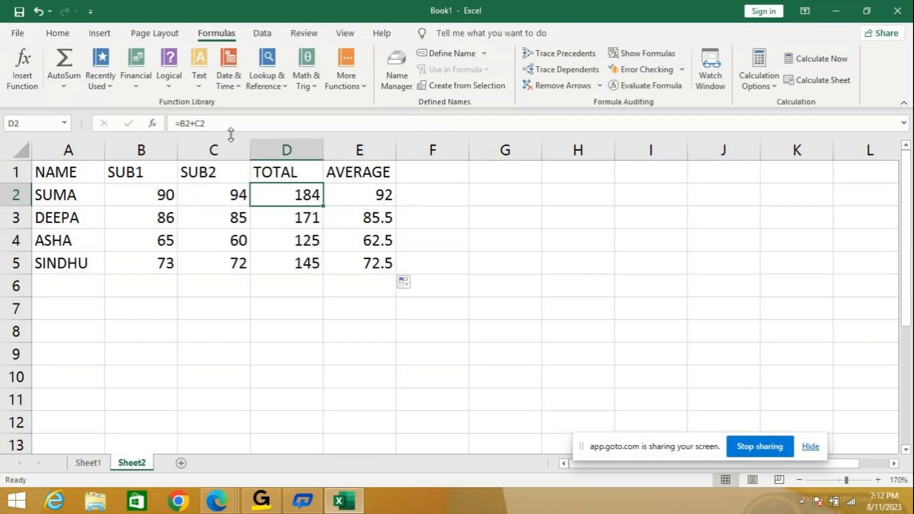
click(365, 198)
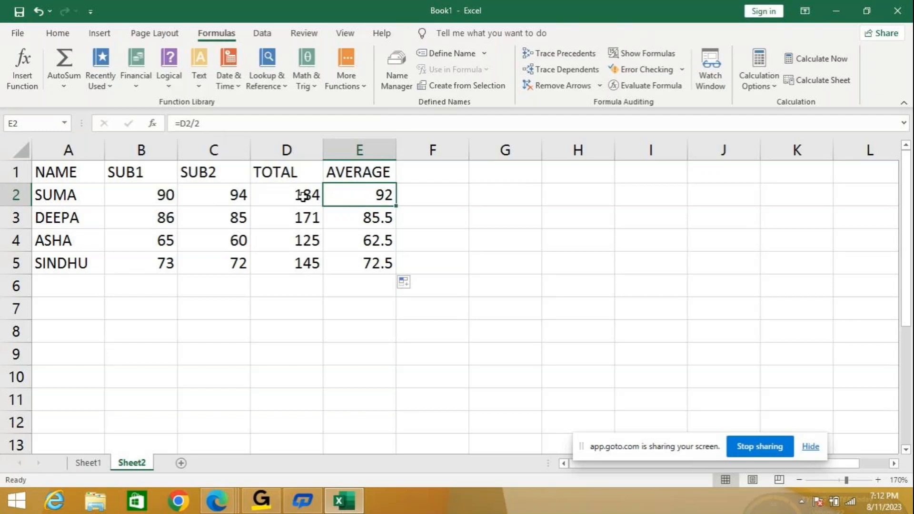
- Clear the total and average formulas in cells D2 to E5
drag(303, 196, 358, 269)
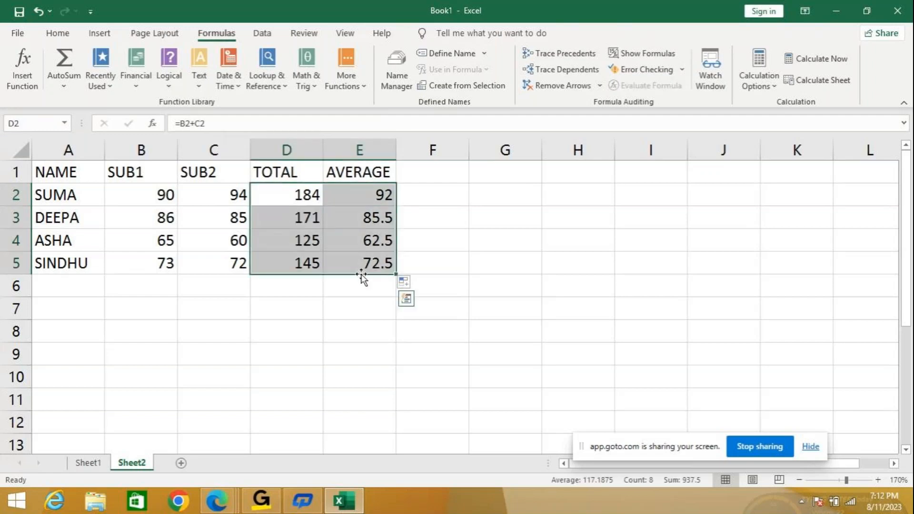
key(Delete)
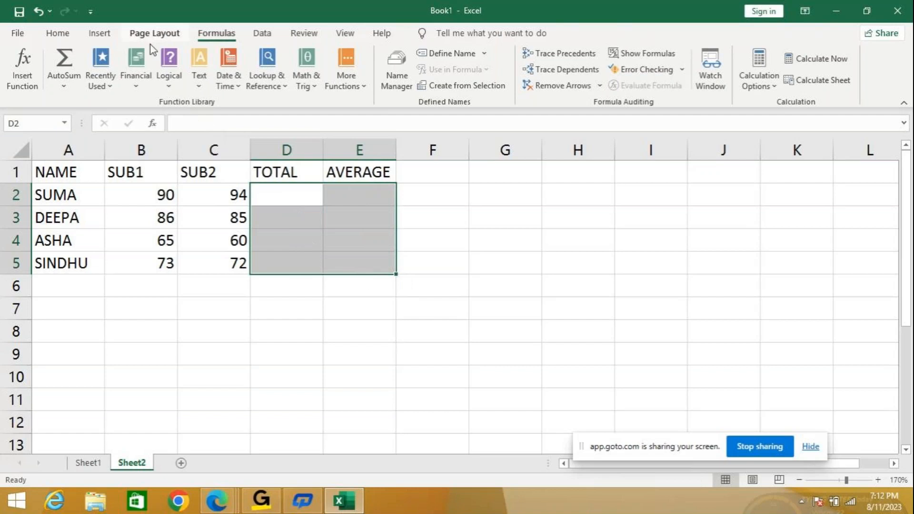
- Enter the first student's total in D2 with literal marks as =90+94 and copy it down to D5
click(288, 193)
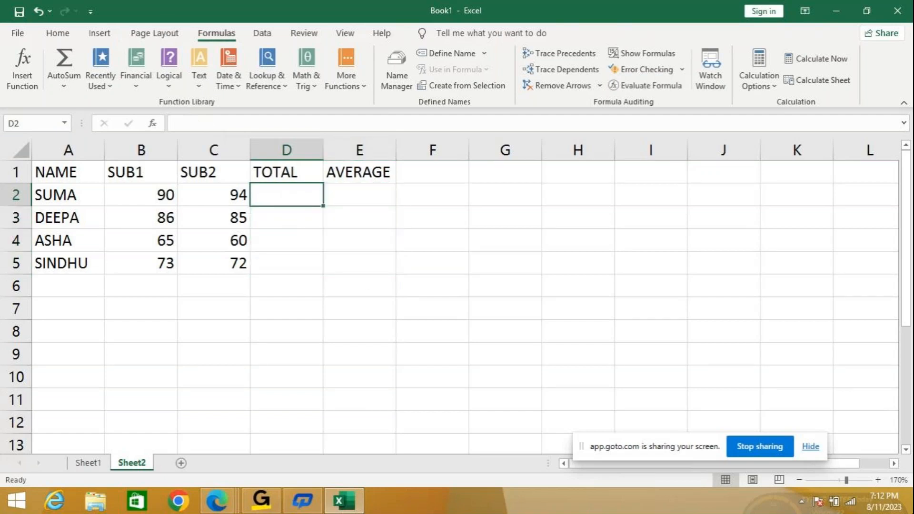
text(=)
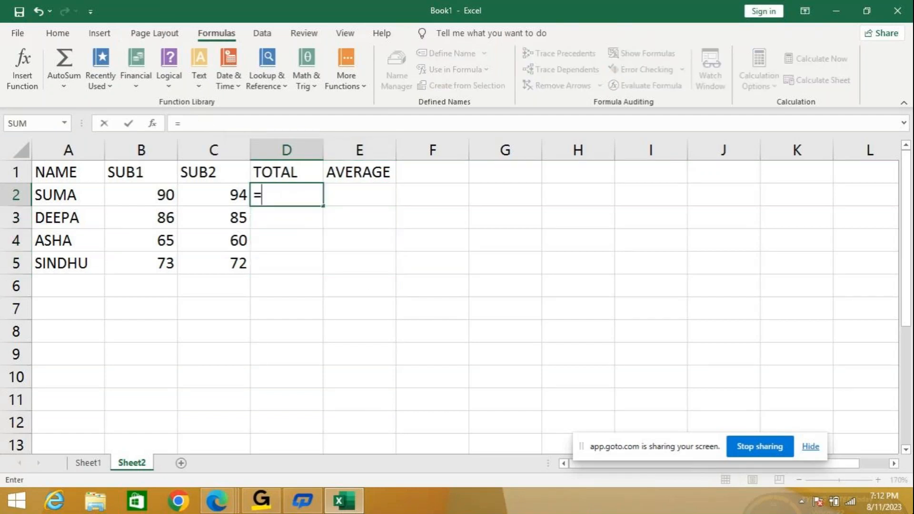
text(90+)
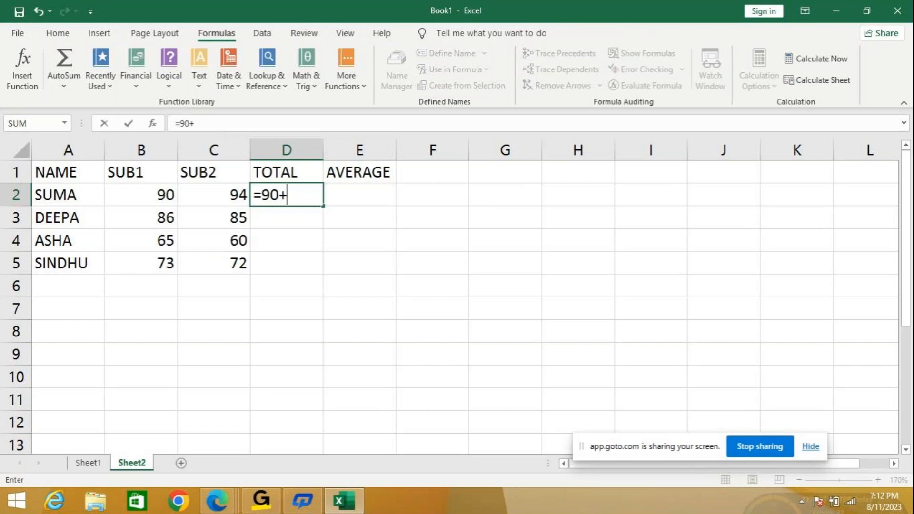
text(94)
key(Return)
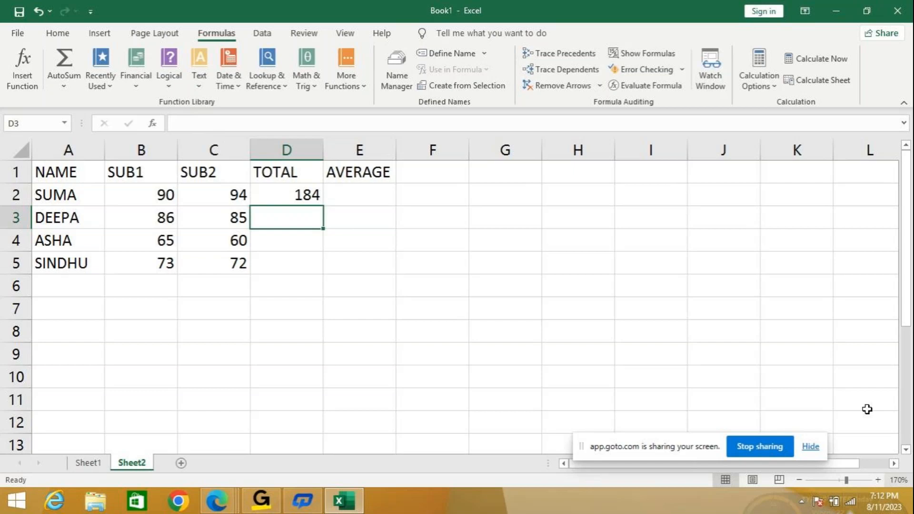
click(307, 198)
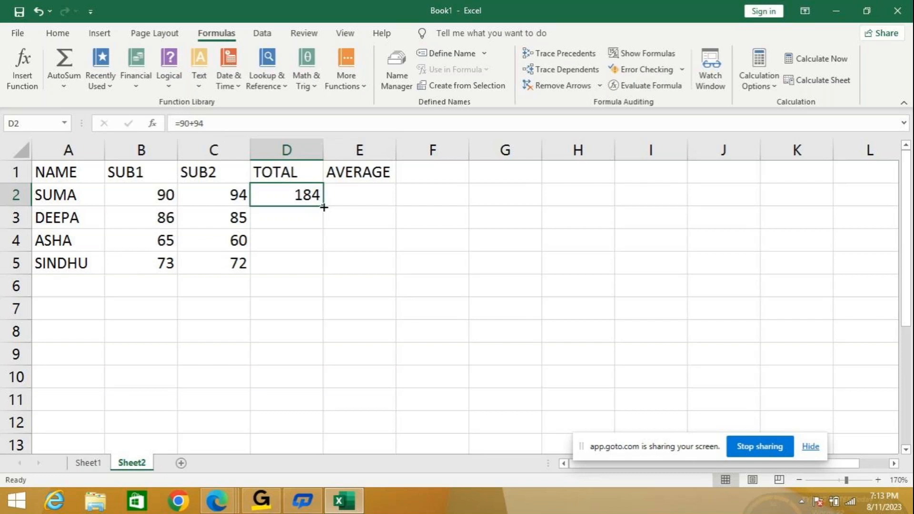
drag(324, 208, 323, 272)
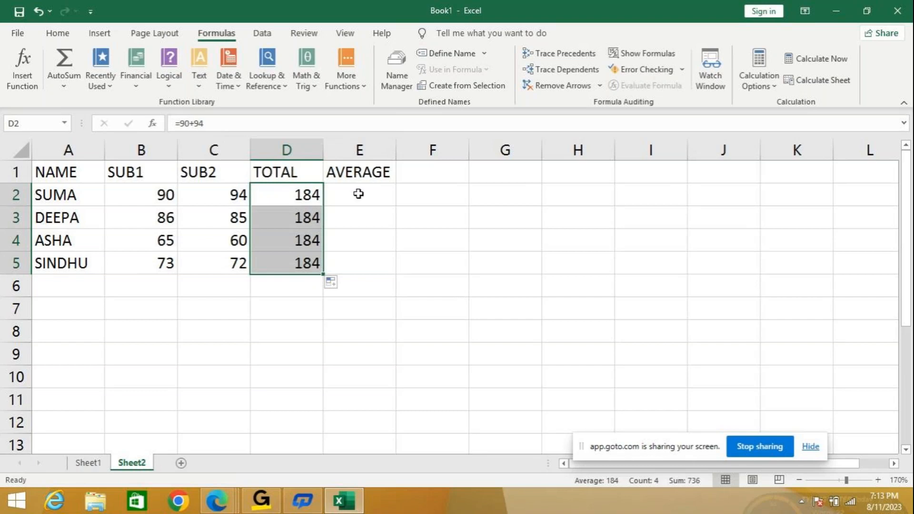
- Clear the literal-value totals from cells D2 to D5 under TOTAL
drag(270, 196, 271, 254)
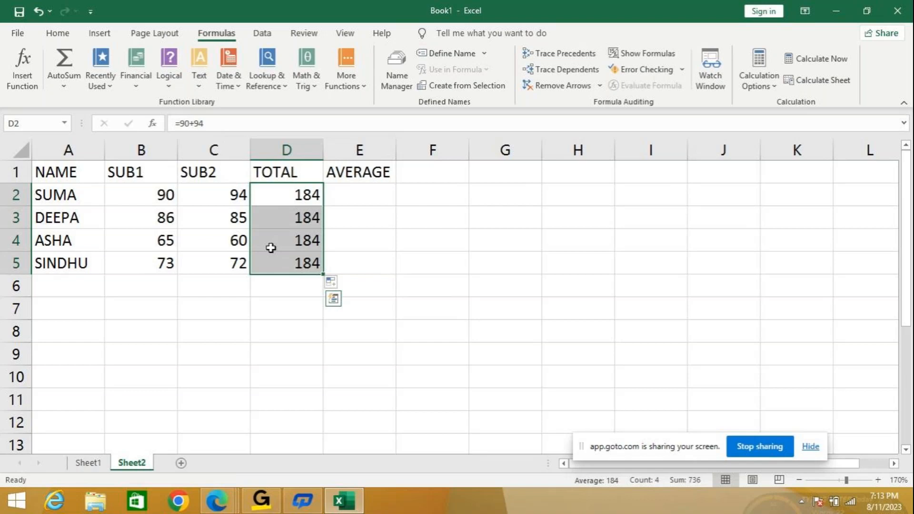
key(BackSpace)
click(358, 261)
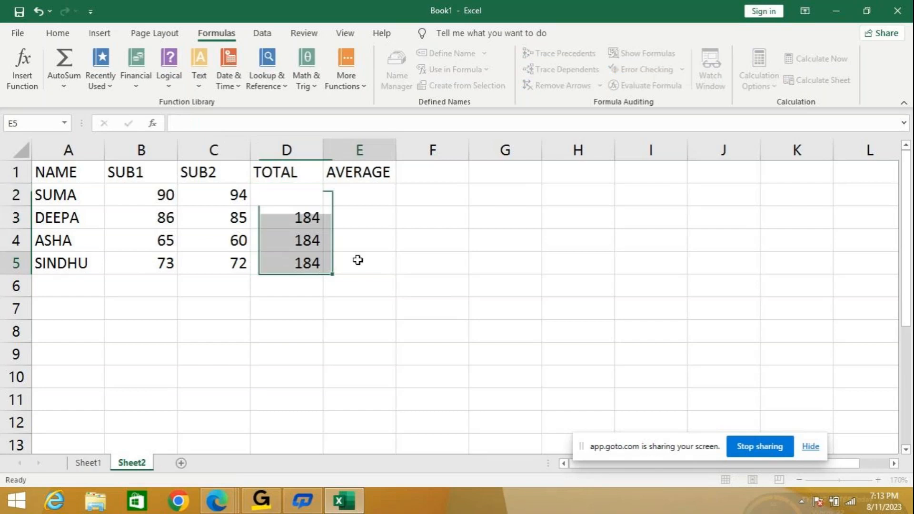
drag(284, 194, 286, 261)
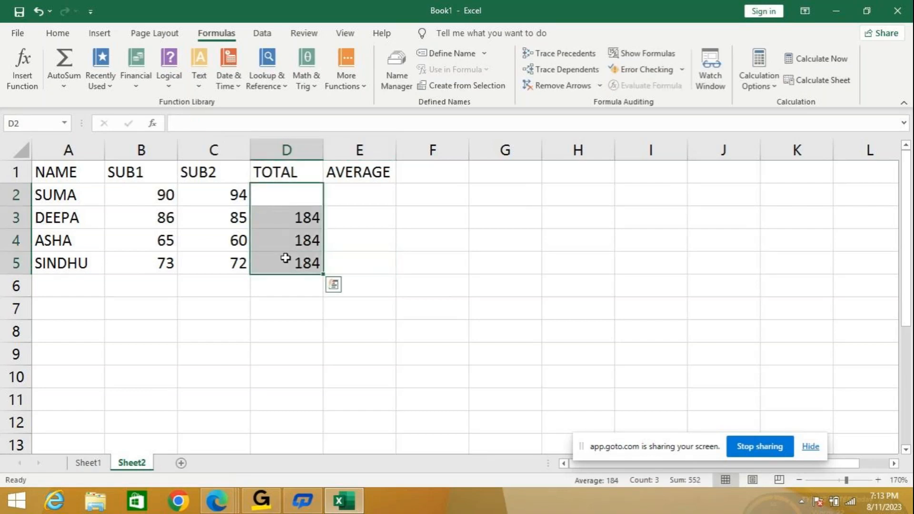
key(BackSpace)
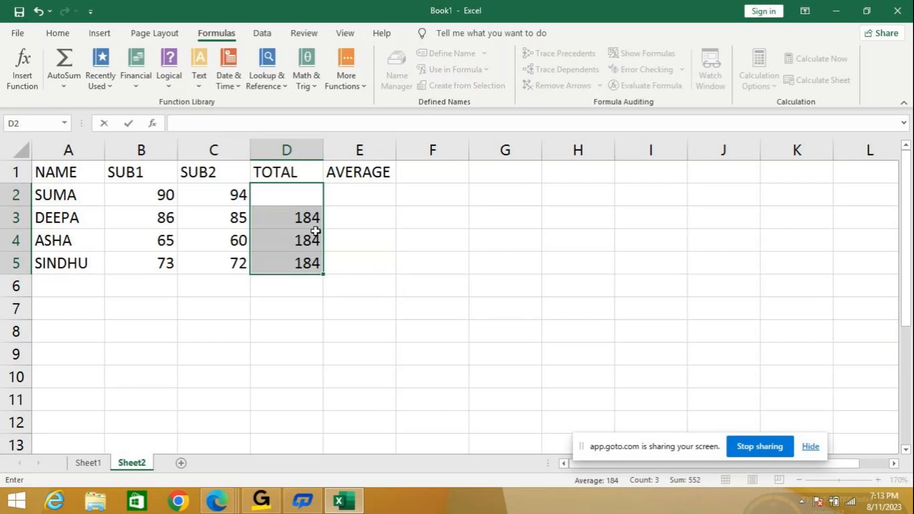
click(360, 231)
drag(298, 216, 305, 259)
key(Delete)
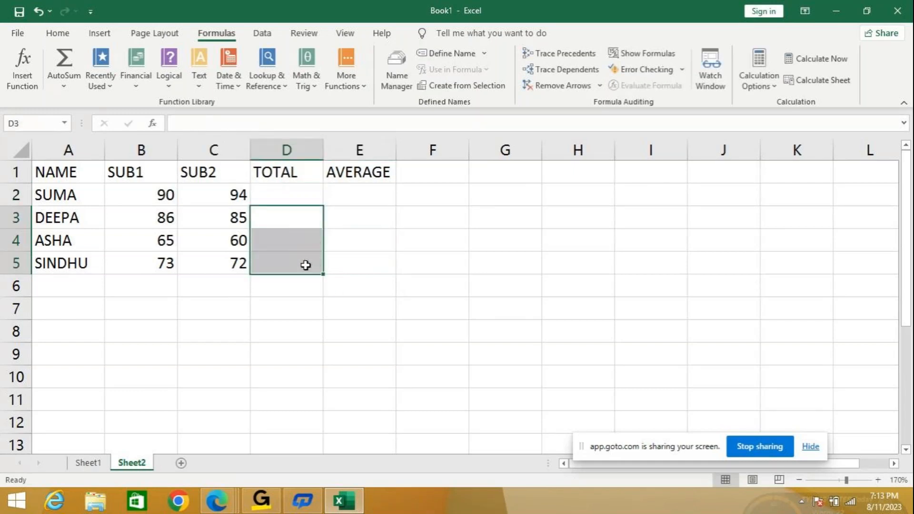
click(285, 189)
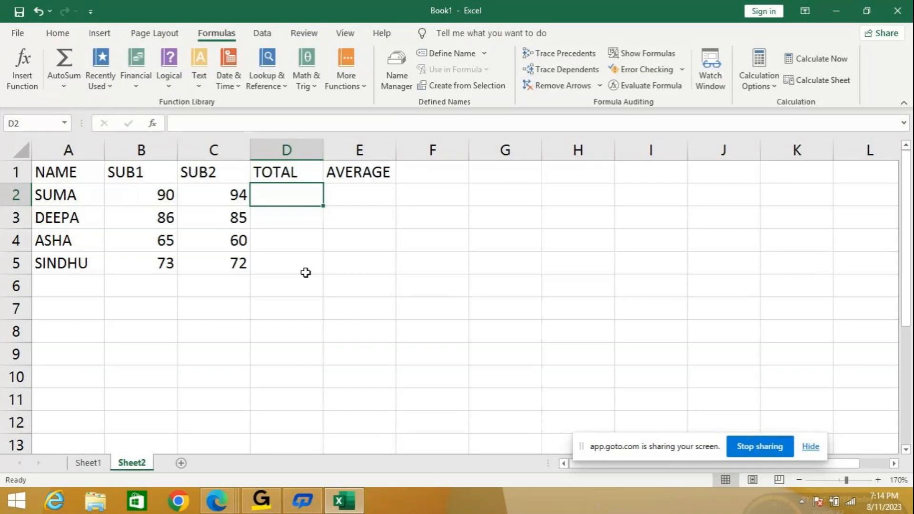
click(421, 230)
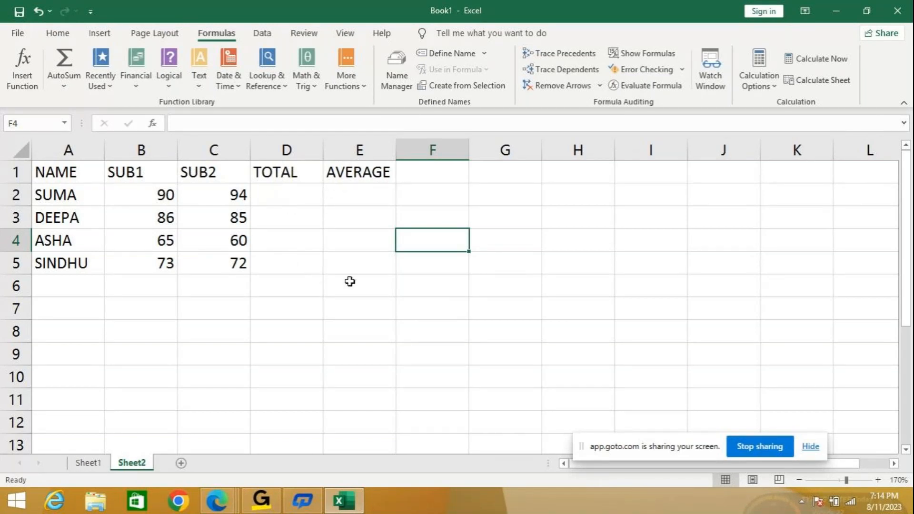
click(335, 308)
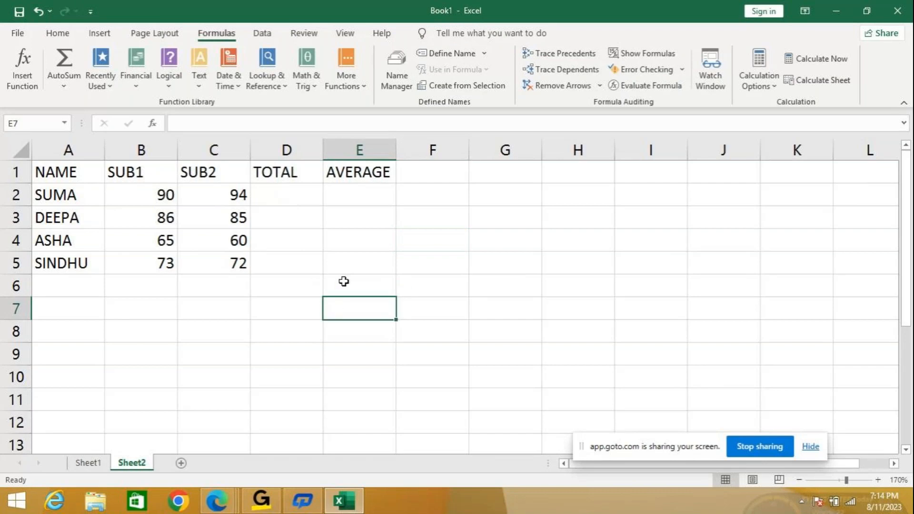
click(73, 172)
drag(83, 187, 349, 265)
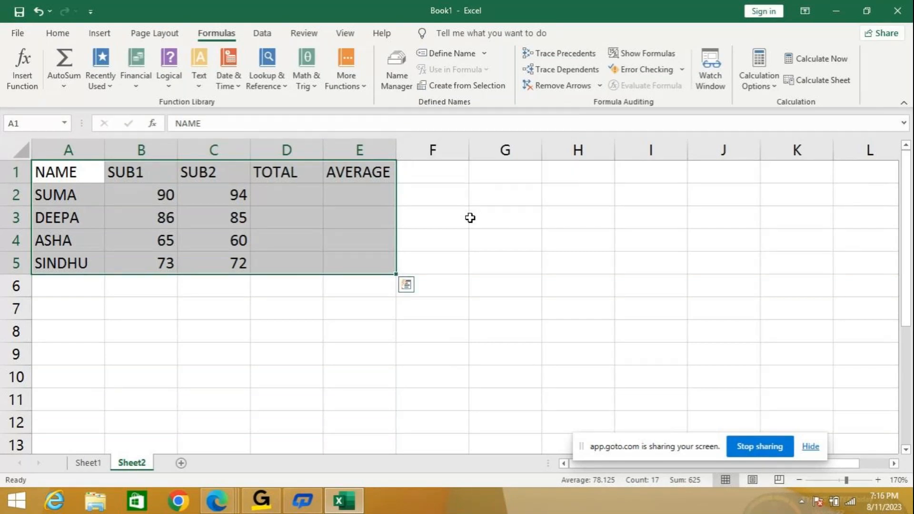
- Calculate the first student's total in D2 again from the SUB1 and SUB2 cells with =B2+C2
click(292, 194)
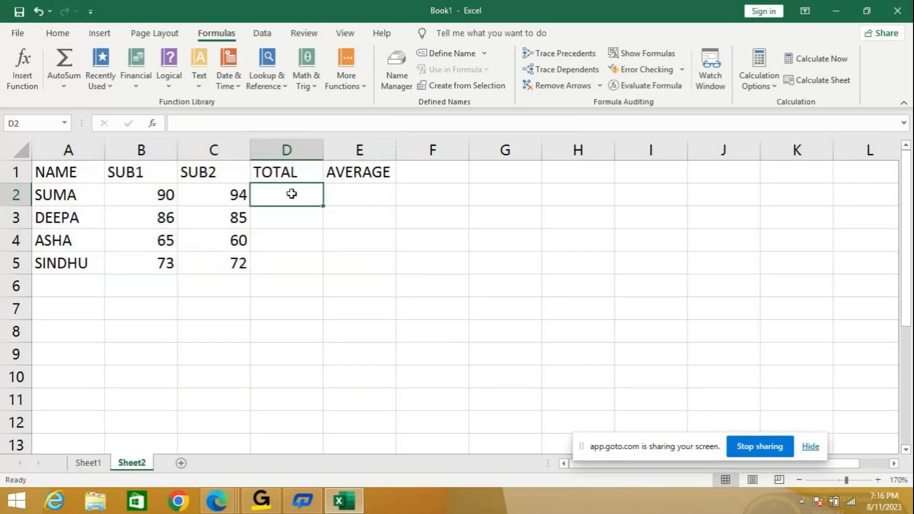
text(=)
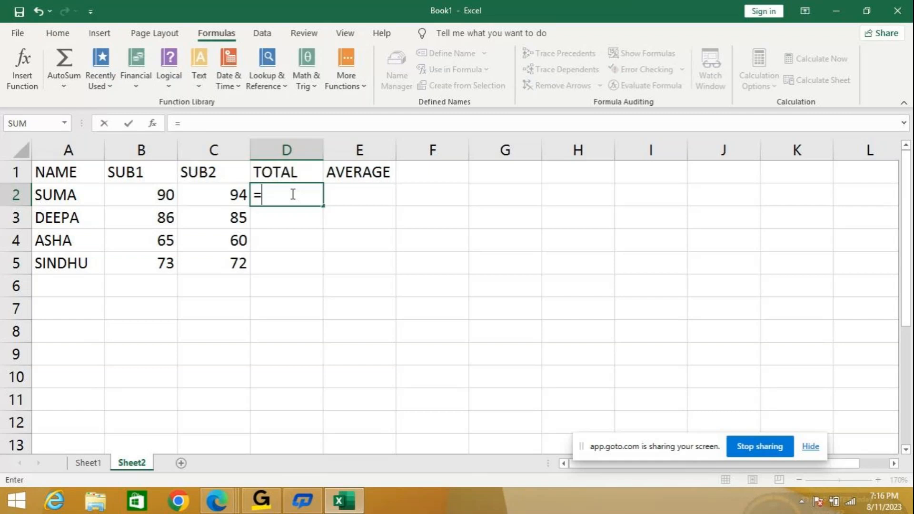
key(Left)
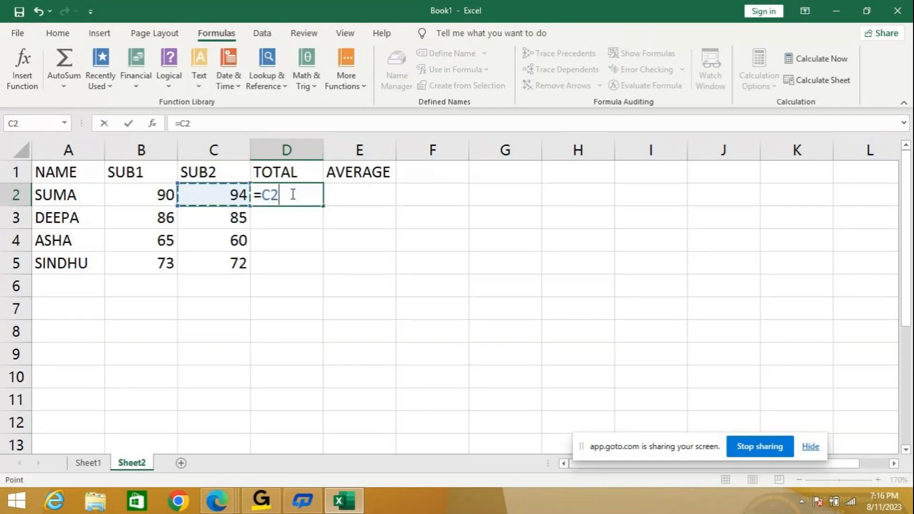
key(Left)
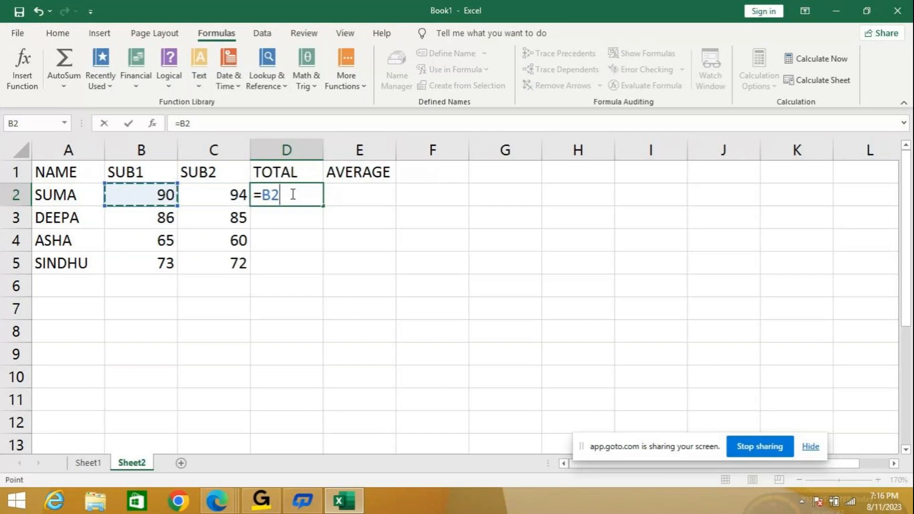
text(+)
key(Left)
key(Return)
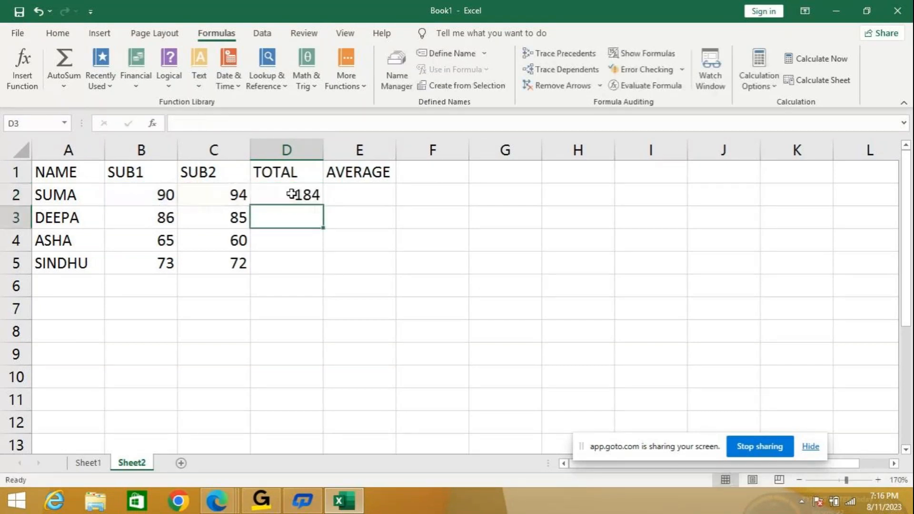
- Copy the cell-reference total from D2 down to D5 and check the copied formulas in D3 and D4
click(295, 196)
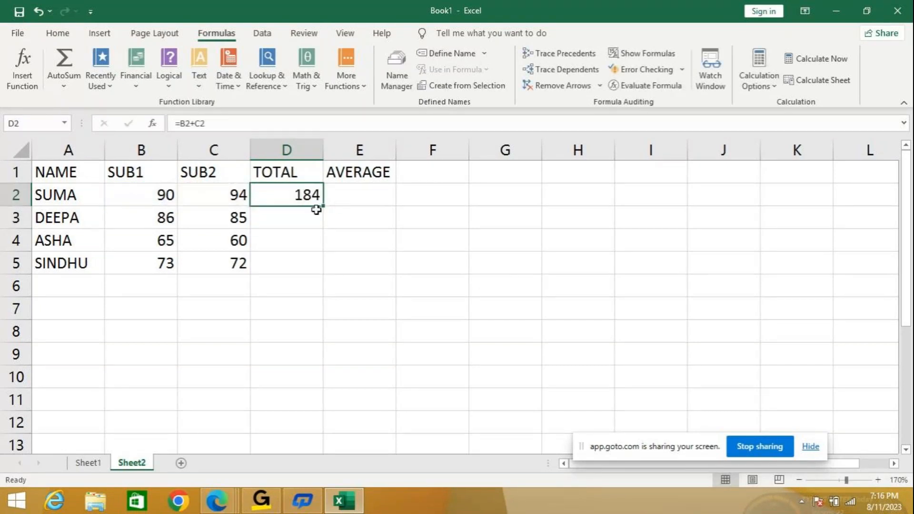
drag(323, 206, 331, 265)
click(300, 217)
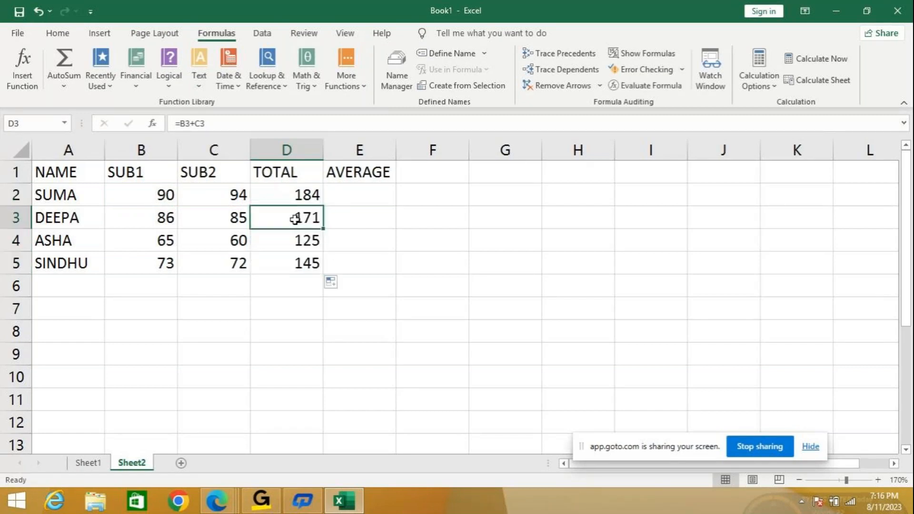
click(307, 243)
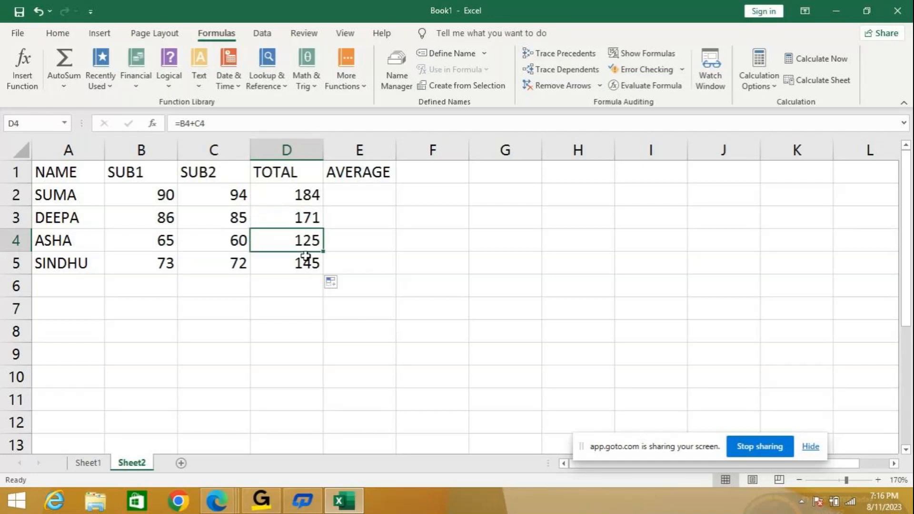
- Calculate the first student's average in E2 by dividing the TOTAL cell by two with =D2/2
click(306, 261)
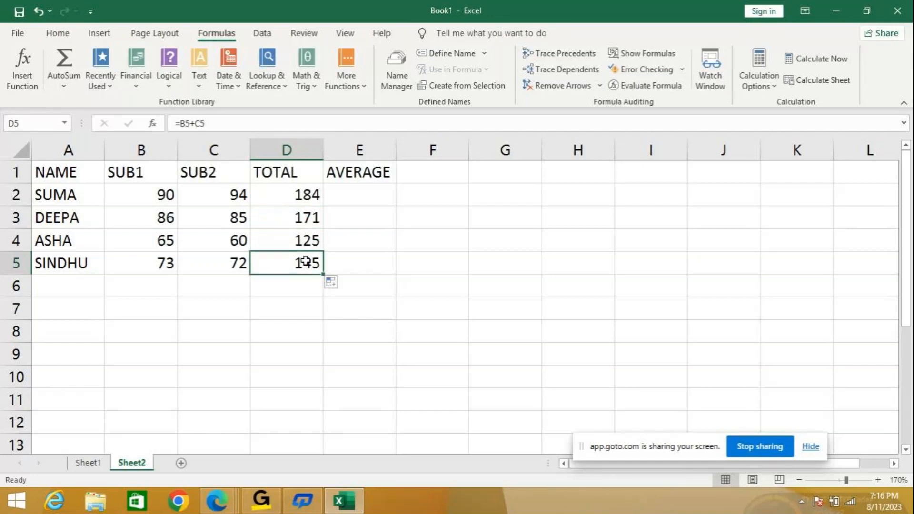
click(351, 198)
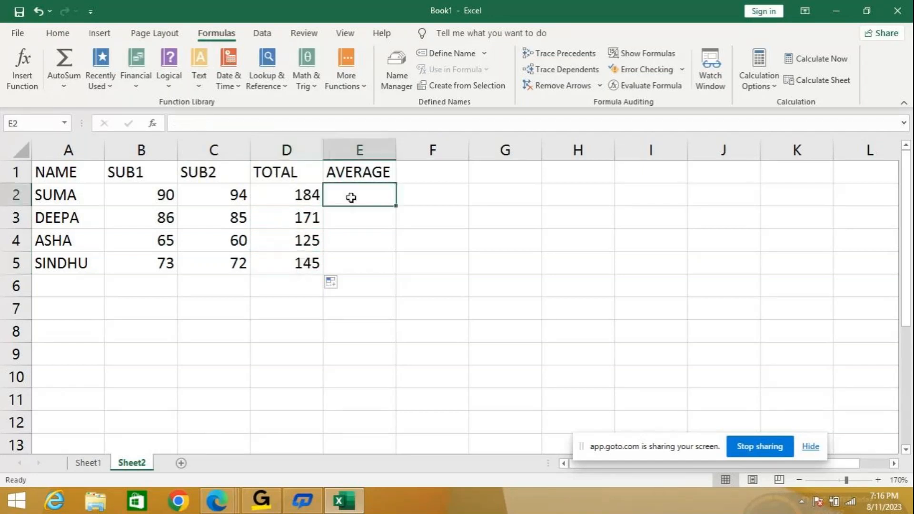
text(=)
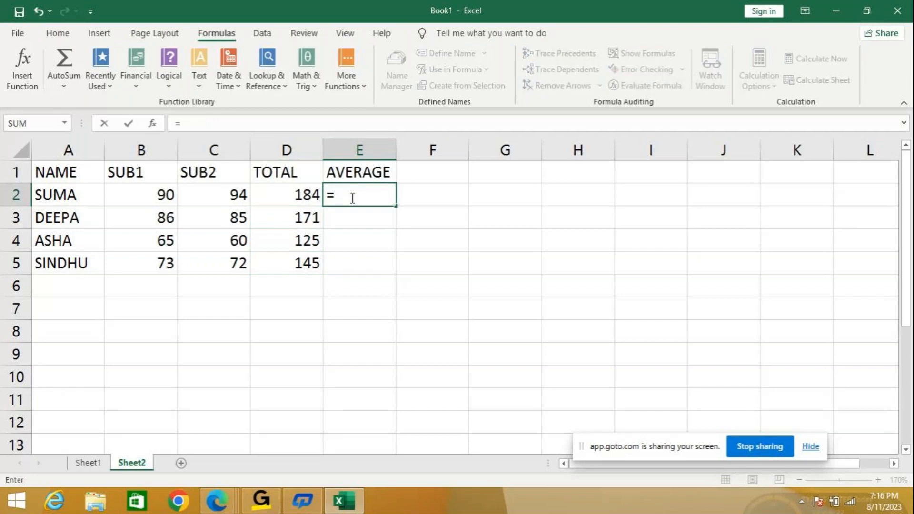
key(Left)
text(/2)
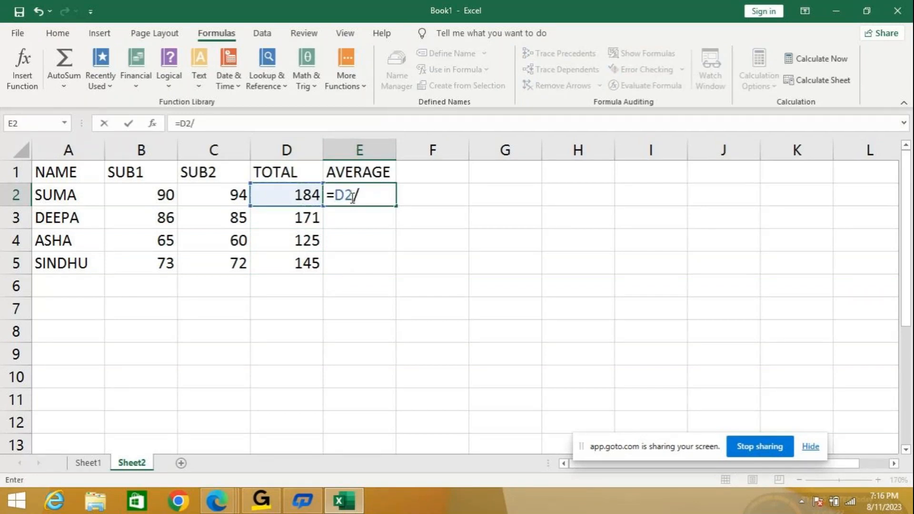
key(Return)
- Copy the average formula from E2 down to E5 and check the copied formulas in E3, E4 and E5
click(351, 198)
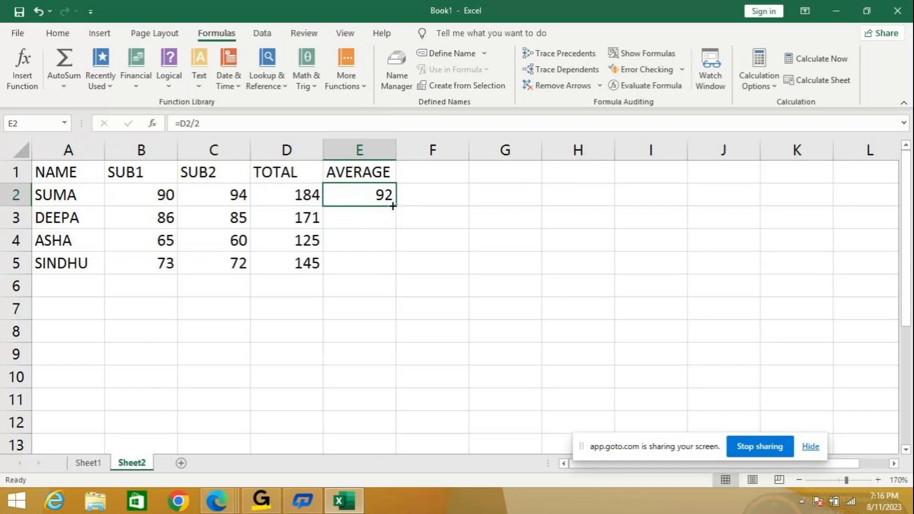
drag(395, 205, 393, 273)
click(372, 217)
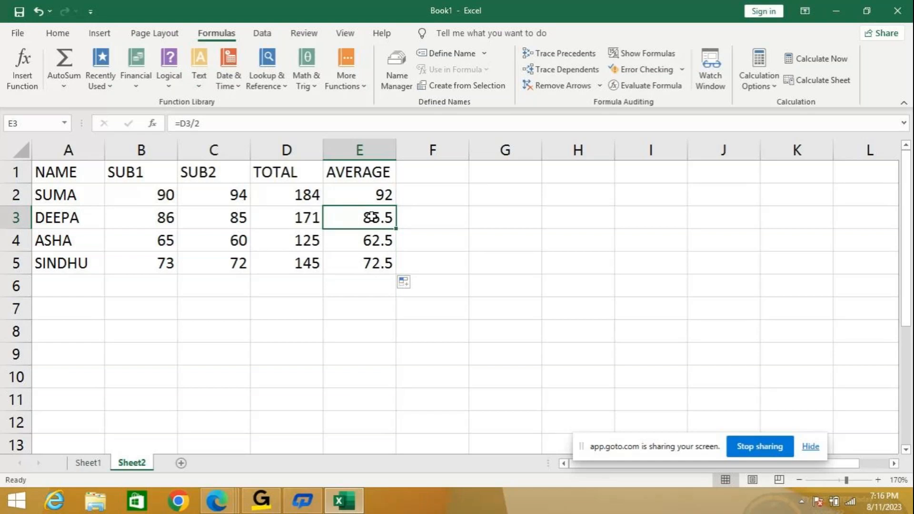
click(362, 239)
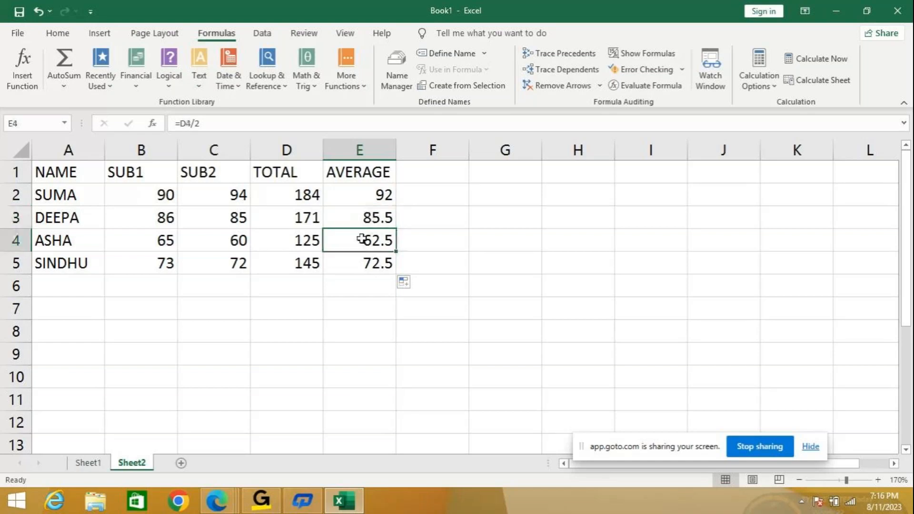
click(369, 265)
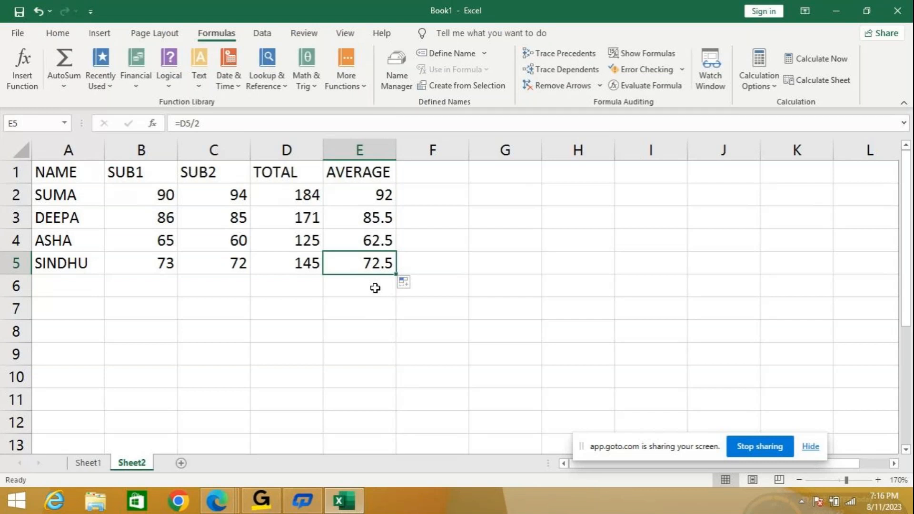
- Clear the calculated results under TOTAL and AVERAGE from cells D2 to E5
drag(297, 193, 341, 258)
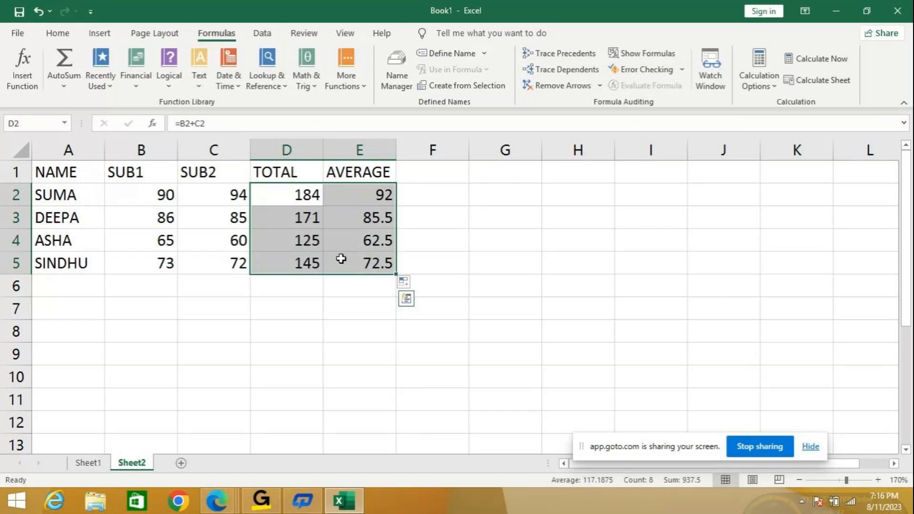
key(Delete)
click(311, 307)
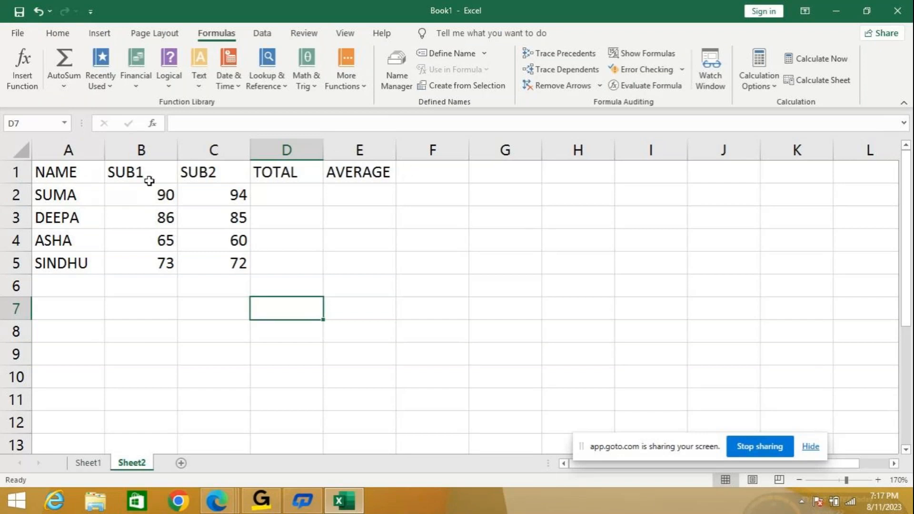
- Create names from the marks table A1:E5 using only the top row headings, without the left column
drag(69, 175, 333, 257)
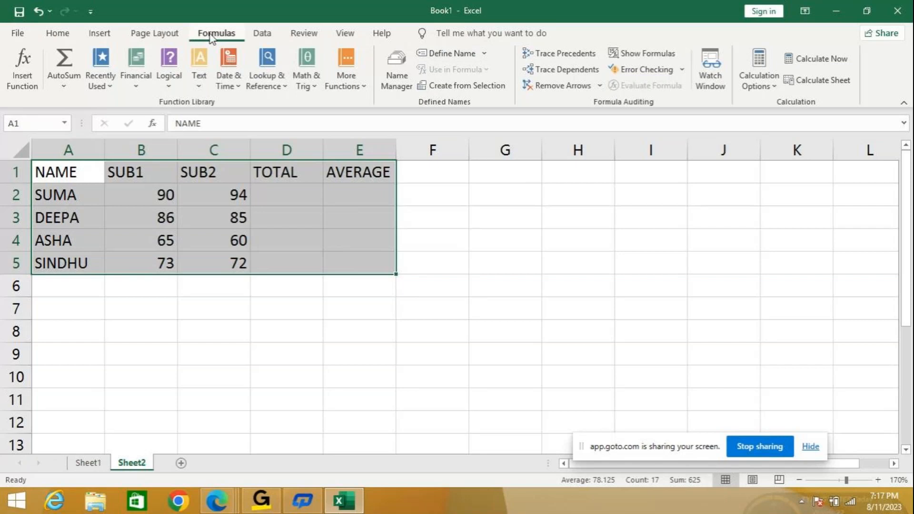
click(462, 87)
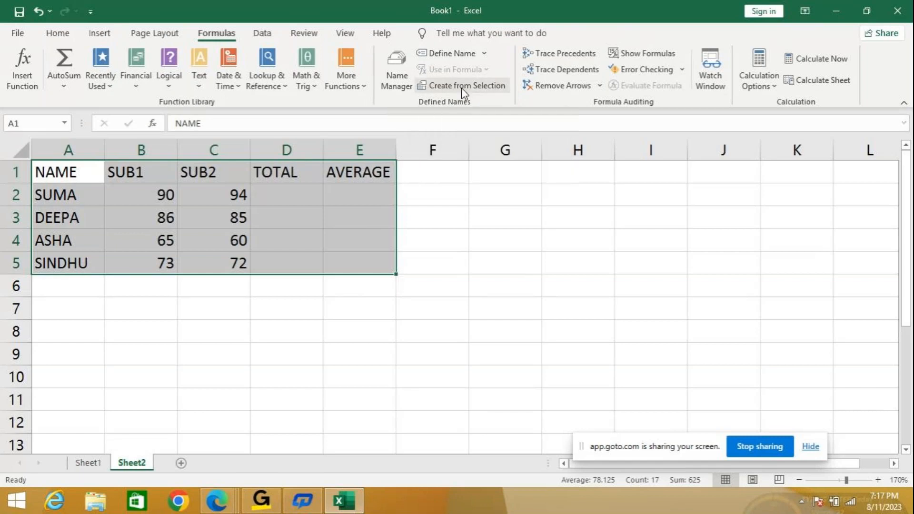
drag(524, 118, 560, 110)
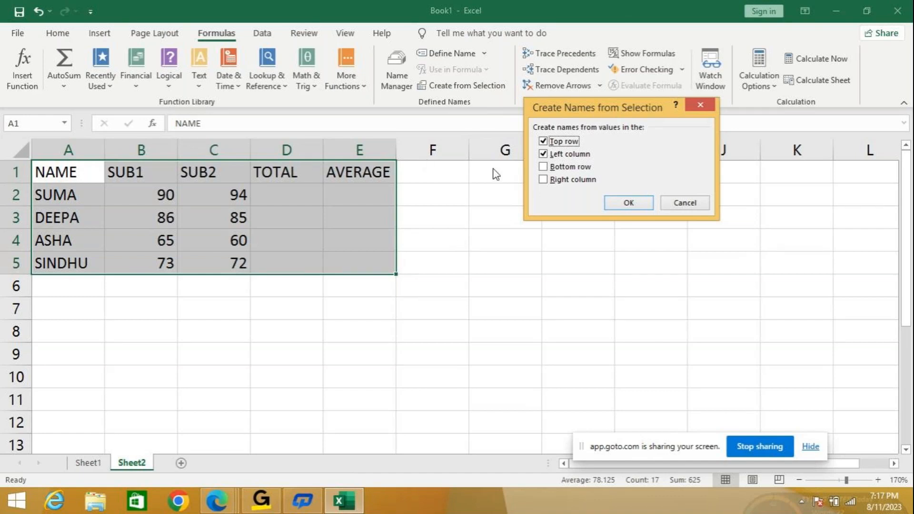
click(544, 158)
click(622, 208)
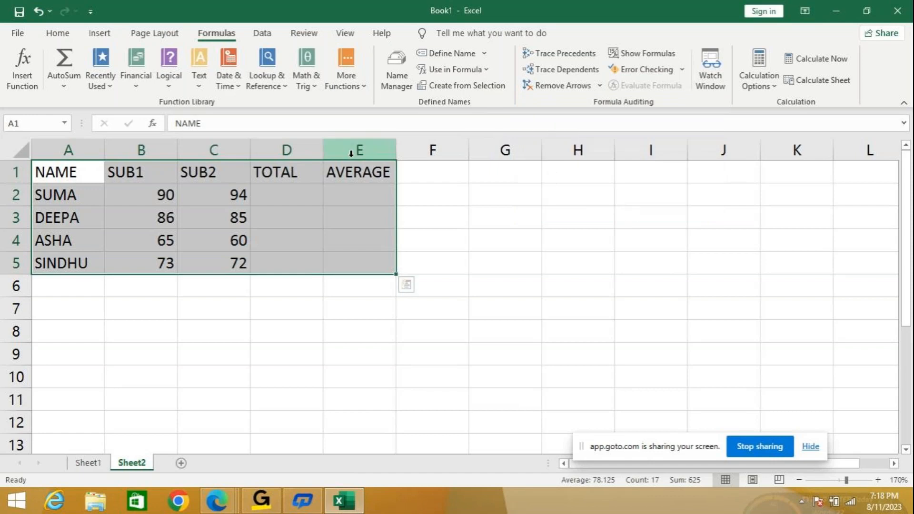
- Calculate the first student's total in D2 from the defined names with =SUB1_+SUB2_
click(289, 190)
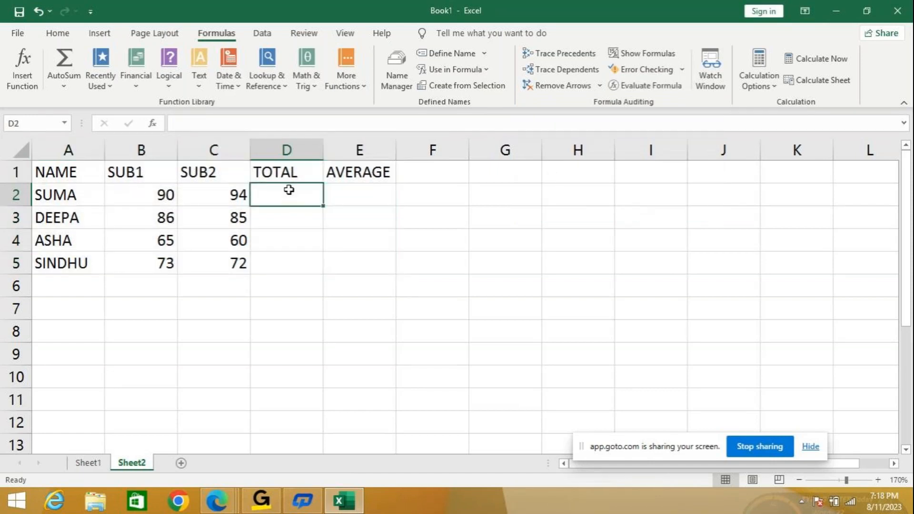
click(487, 70)
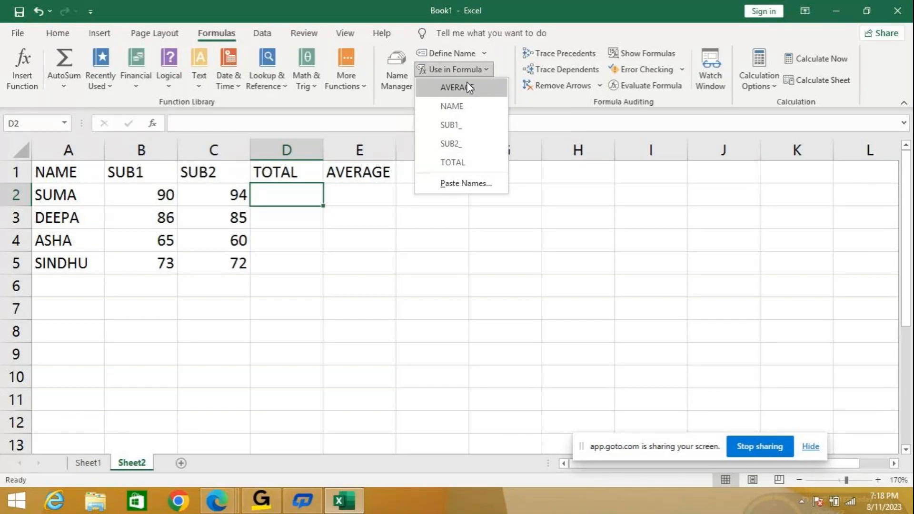
click(455, 126)
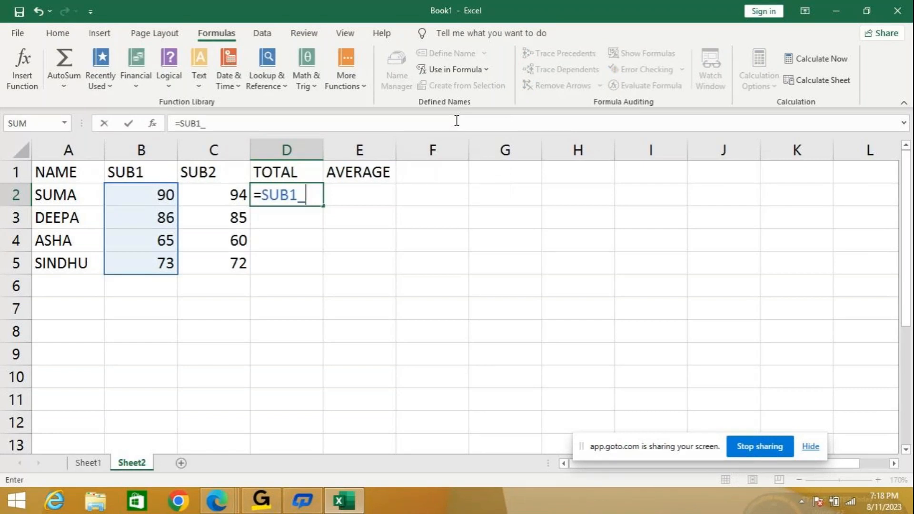
text(+)
click(486, 71)
click(473, 147)
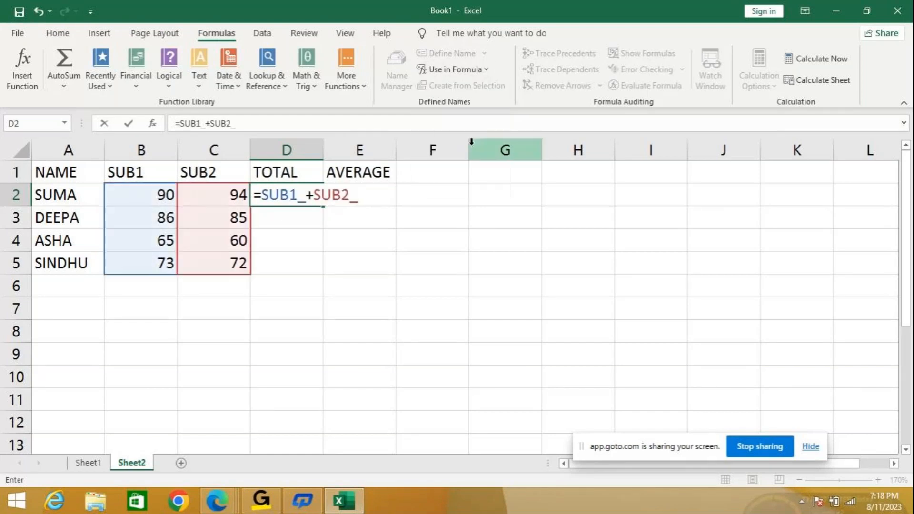
key(Return)
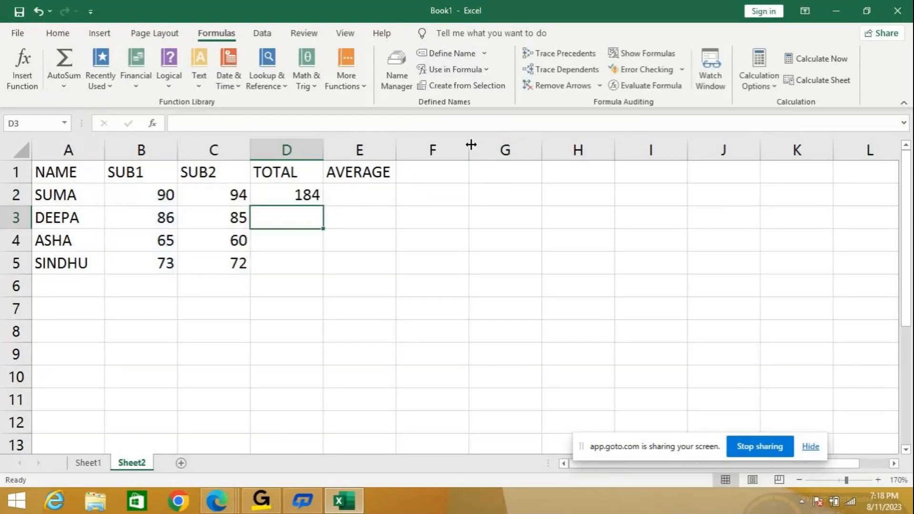
- Copy the named-range total from D2 down to D5 and check the copied formulas in D3, D4 and D5
click(288, 191)
drag(325, 205, 325, 267)
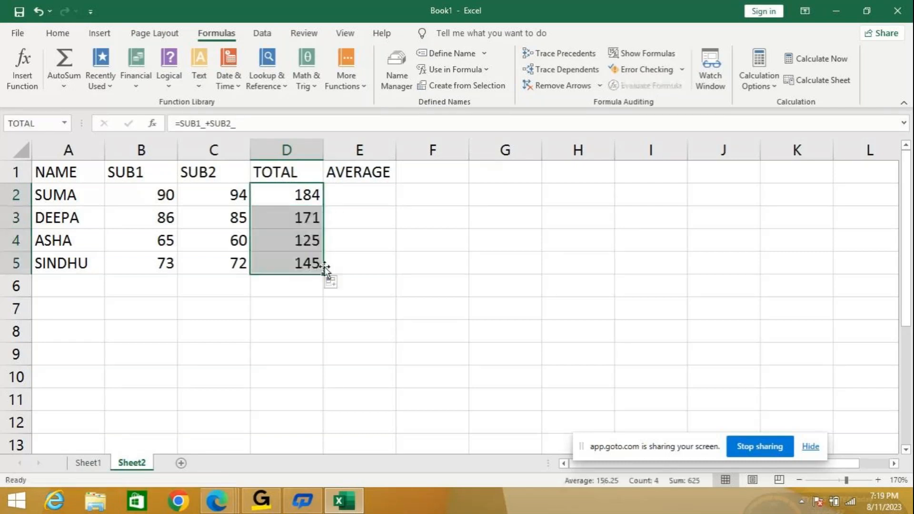
click(282, 219)
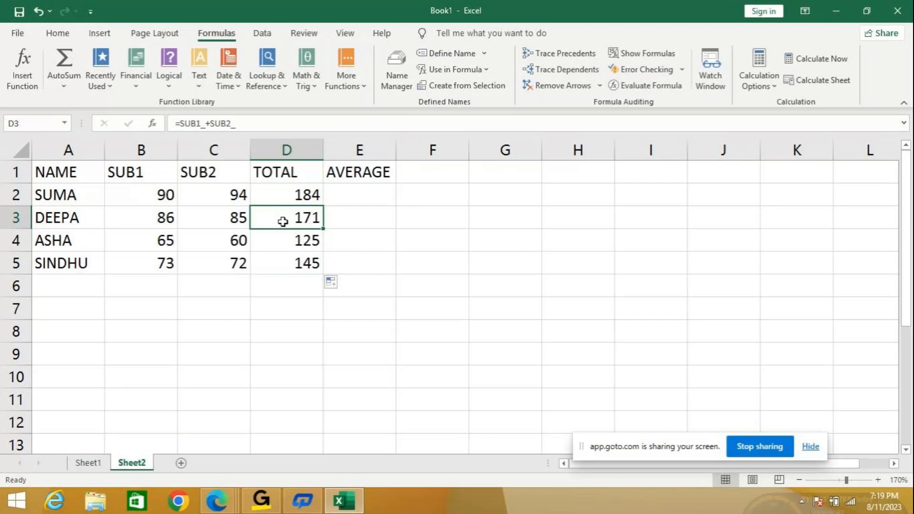
click(277, 238)
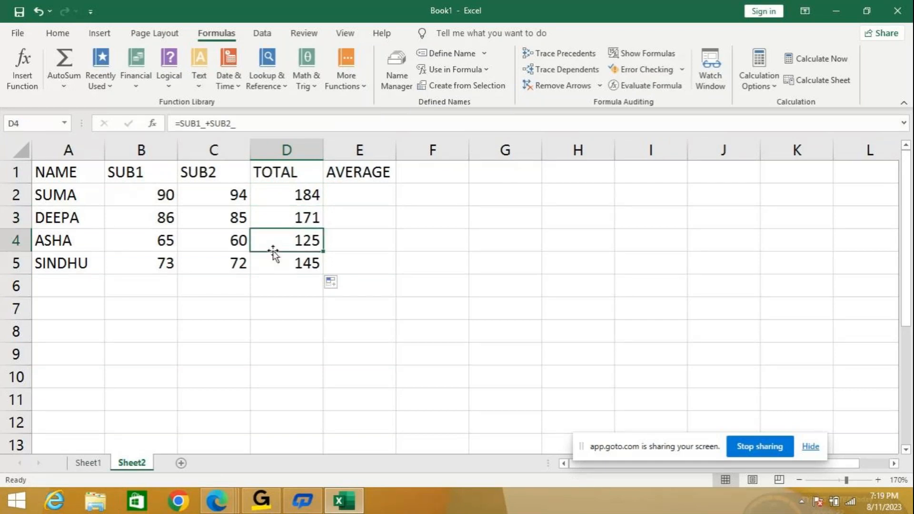
click(276, 264)
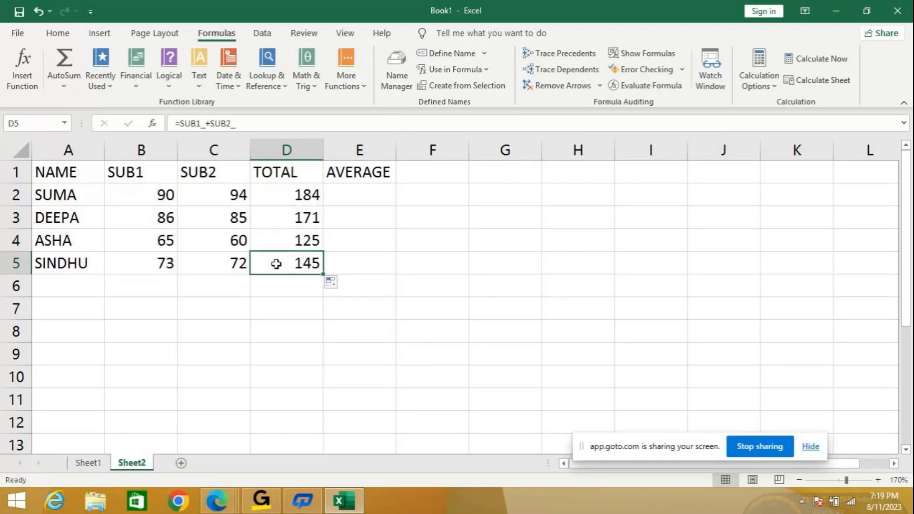
- Clear the named-range totals from cells D2 to D5 under TOTAL
click(365, 192)
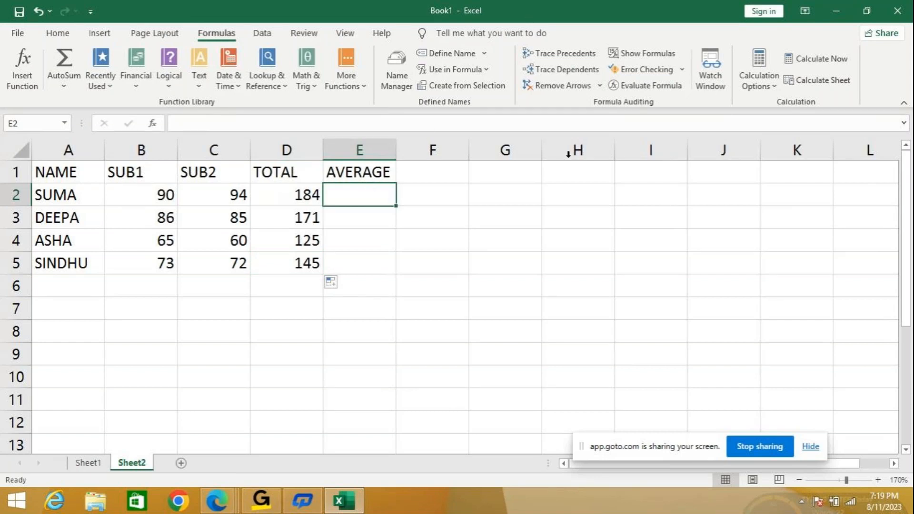
drag(300, 196, 299, 255)
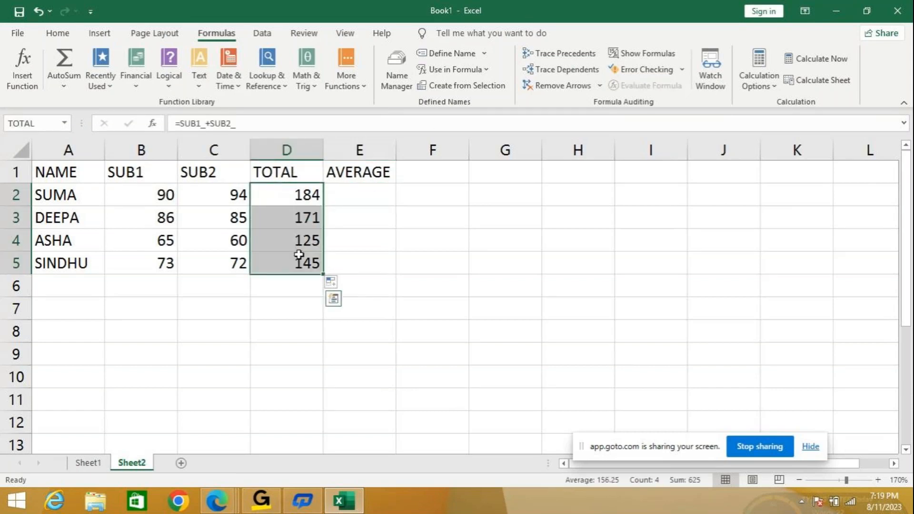
key(Delete)
- Enter the first student's total in D2 again by inserting the defined names as =SUB1_+SUB2_
click(272, 202)
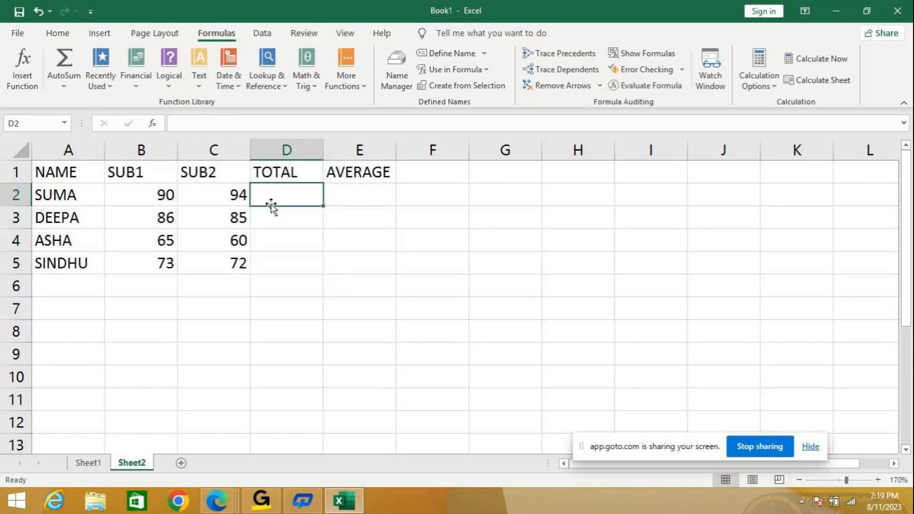
click(489, 71)
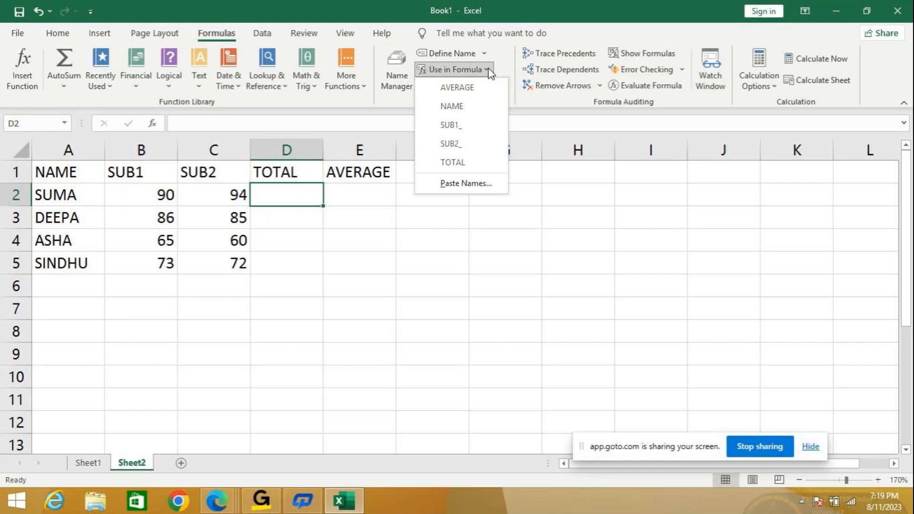
click(485, 132)
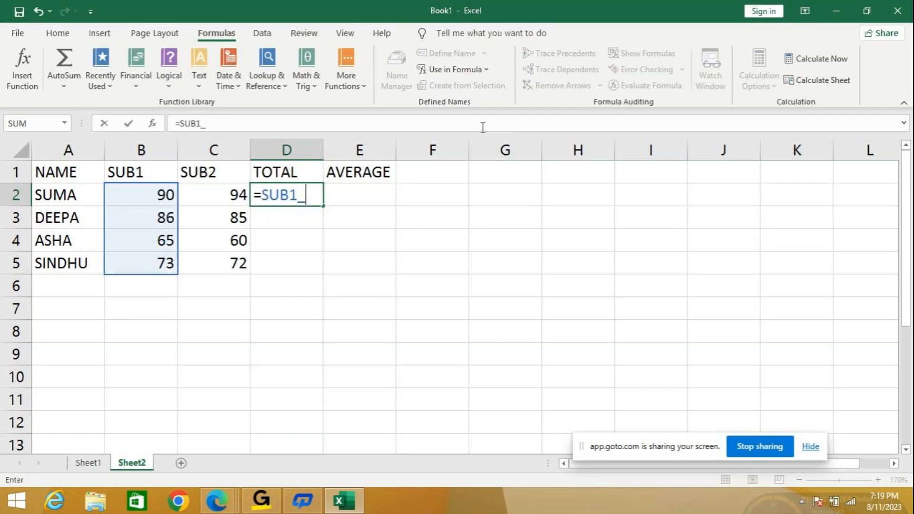
text(+)
click(486, 72)
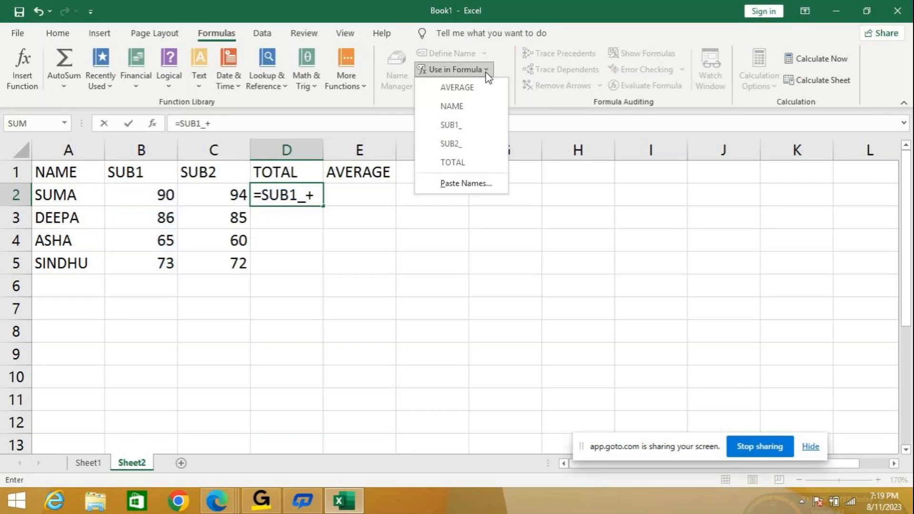
click(477, 151)
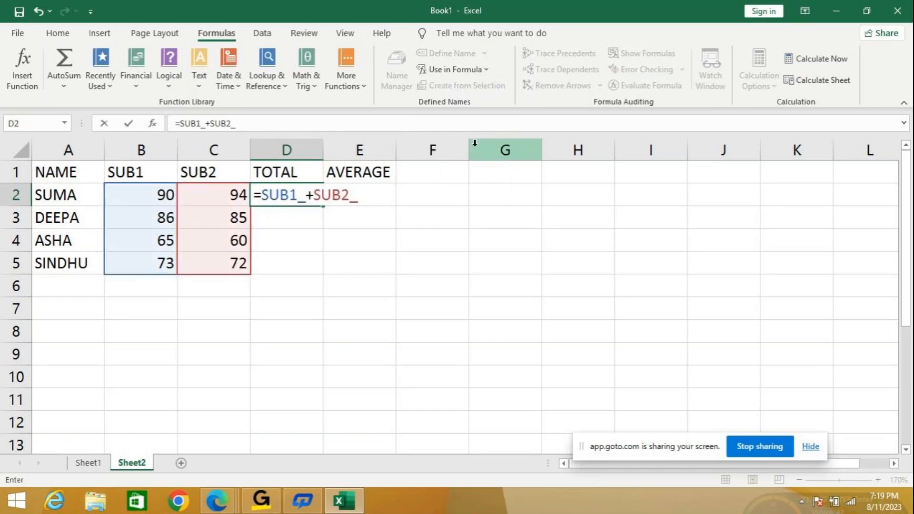
key(Return)
- Fill the named-range total from D2 down to D5, check the formulas in D3 to D5, and select E2 under AVERAGE
click(300, 196)
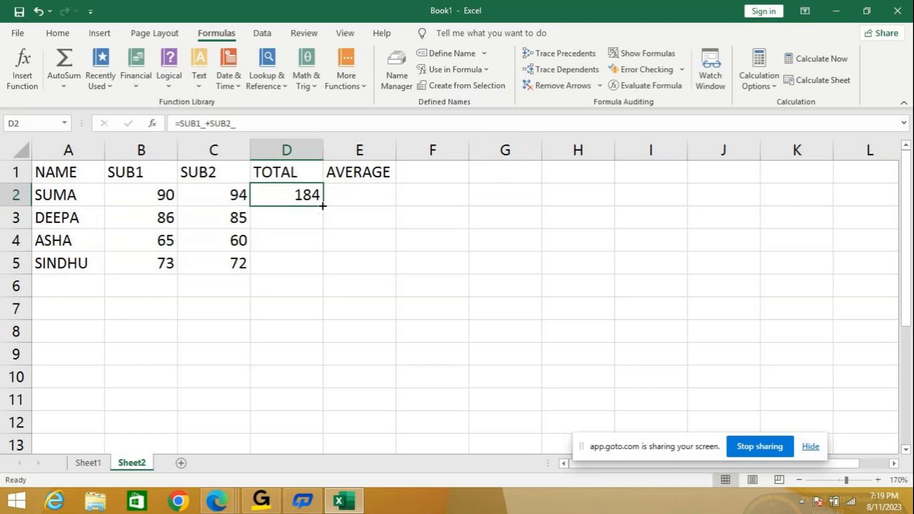
drag(324, 208, 322, 274)
click(300, 219)
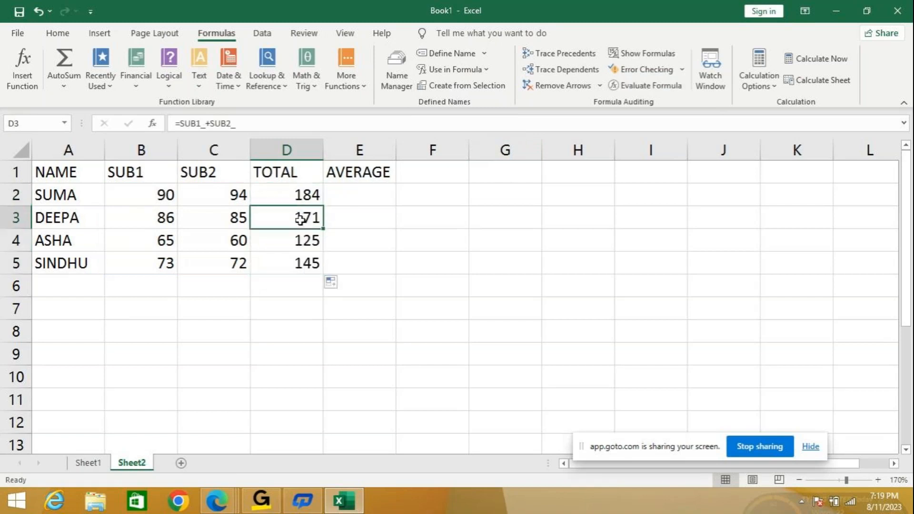
click(294, 242)
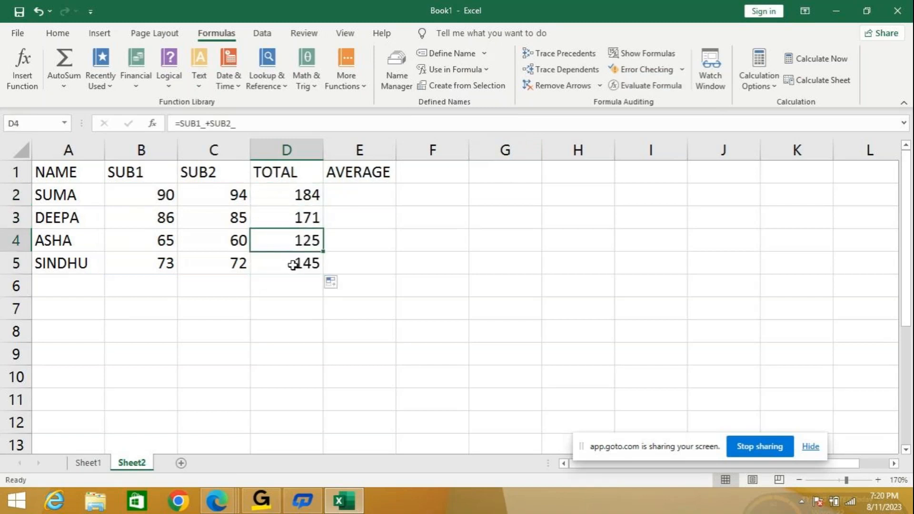
click(293, 265)
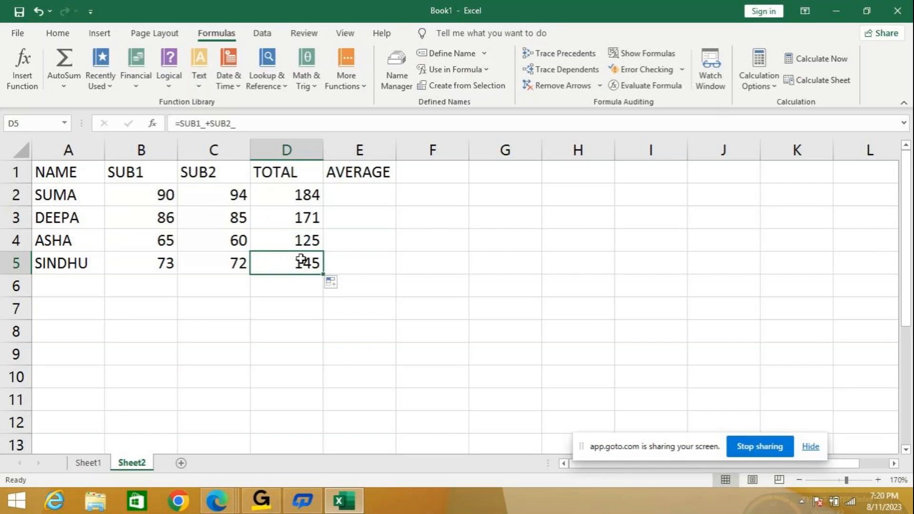
click(364, 195)
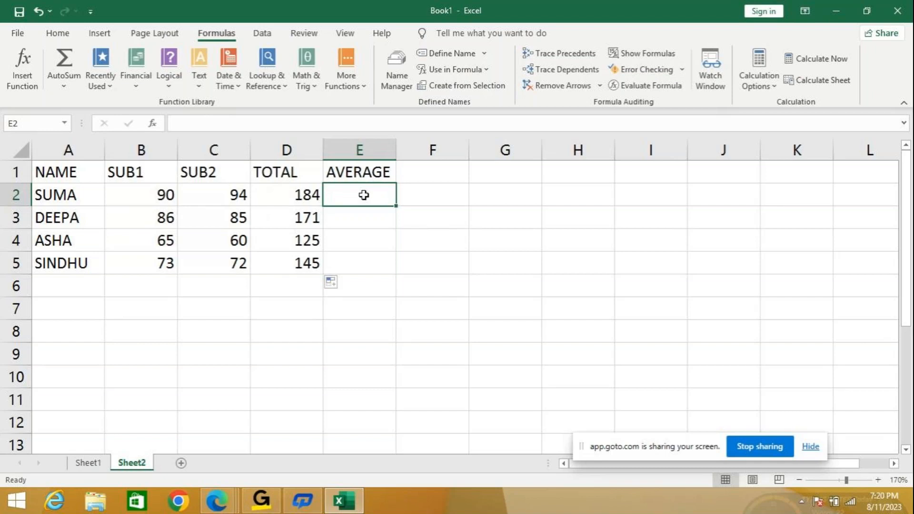
- Fill the named-range total formula from D2 down to D5 under TOTAL once more
click(286, 195)
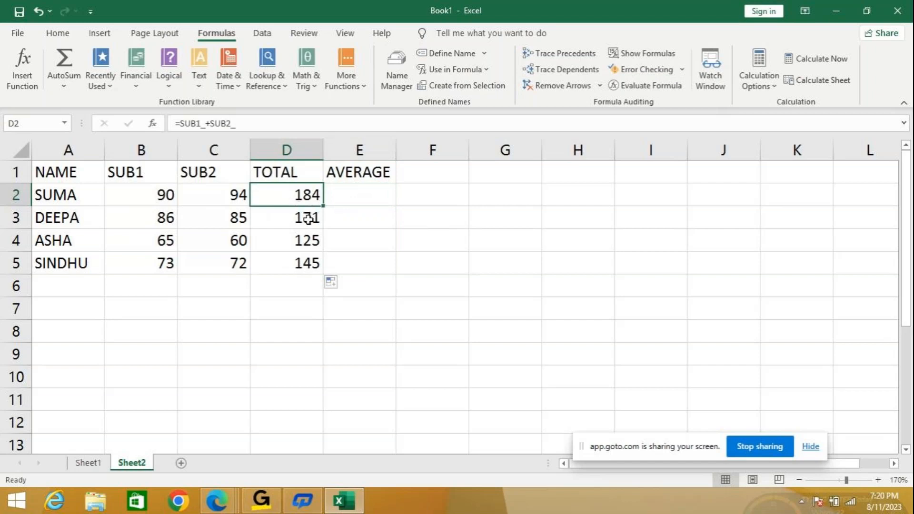
drag(306, 217, 302, 281)
click(303, 191)
double_click(325, 207)
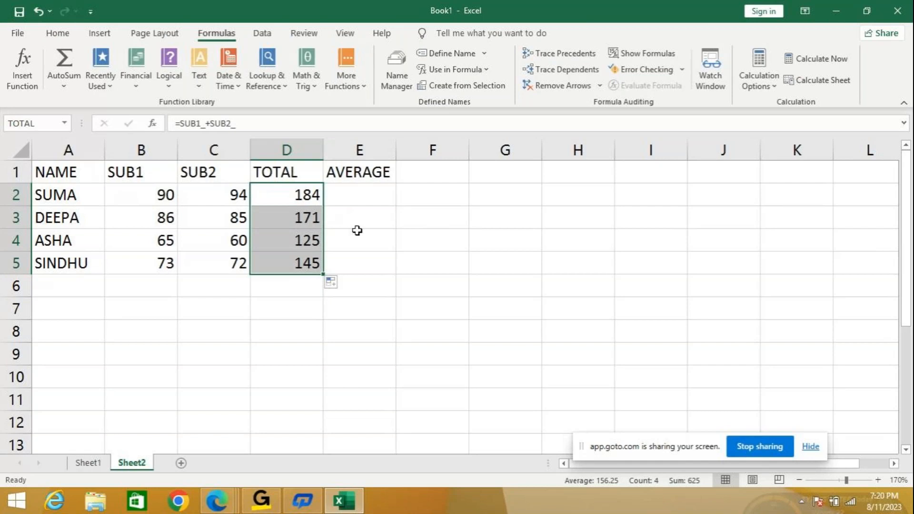
- Enter the first student's average in E2 as =TOTAL/2 by inserting the defined name TOTAL
click(341, 198)
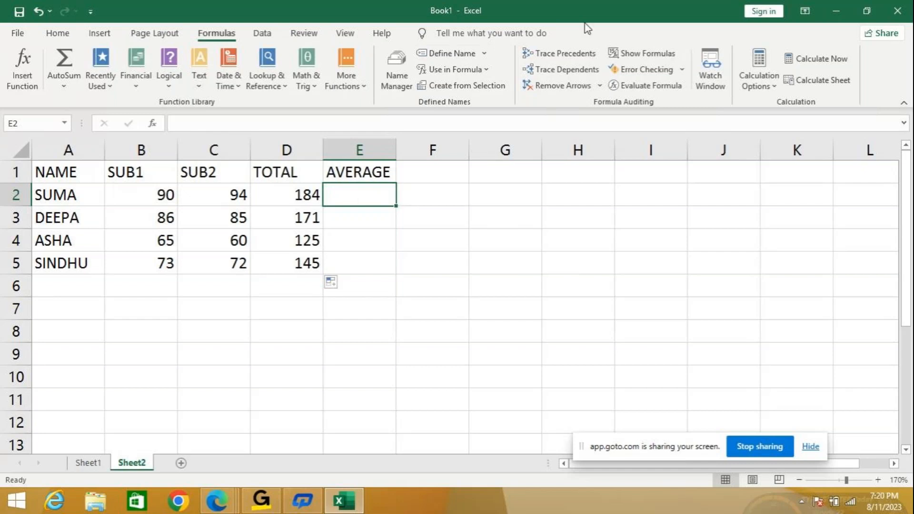
click(486, 70)
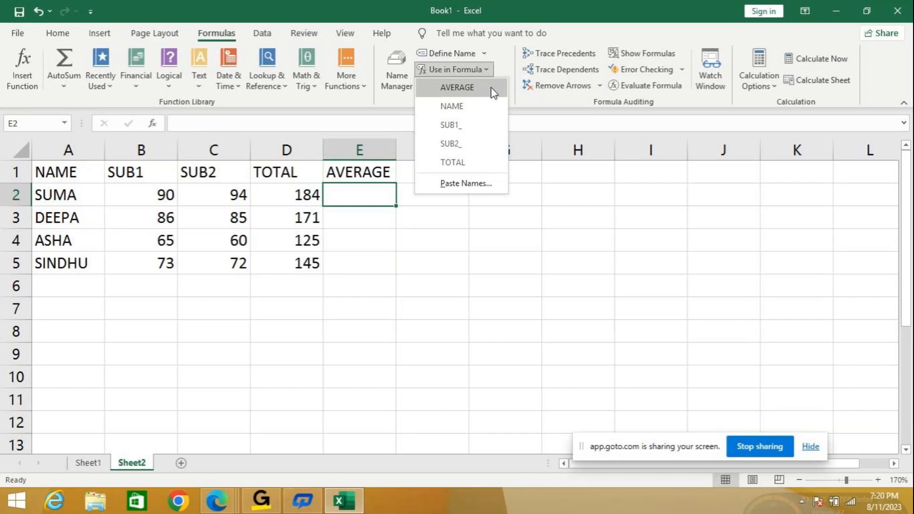
click(465, 164)
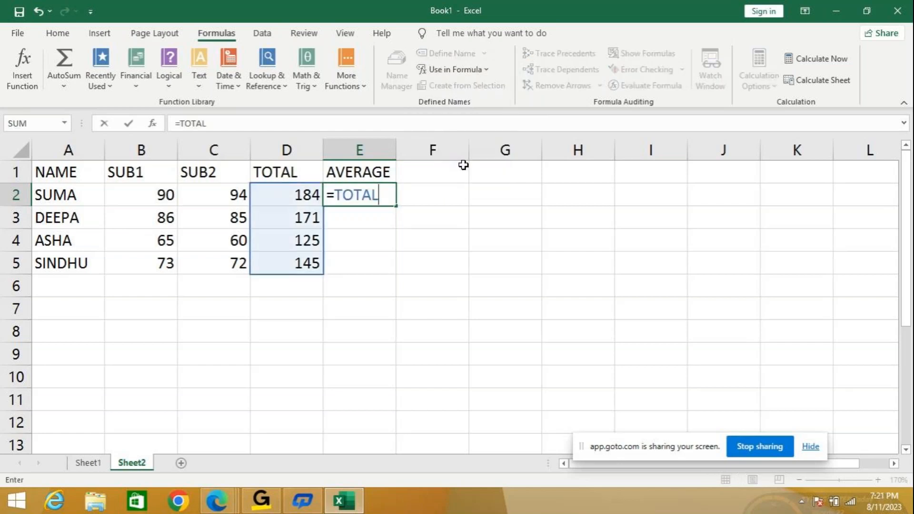
text(/2)
key(Return)
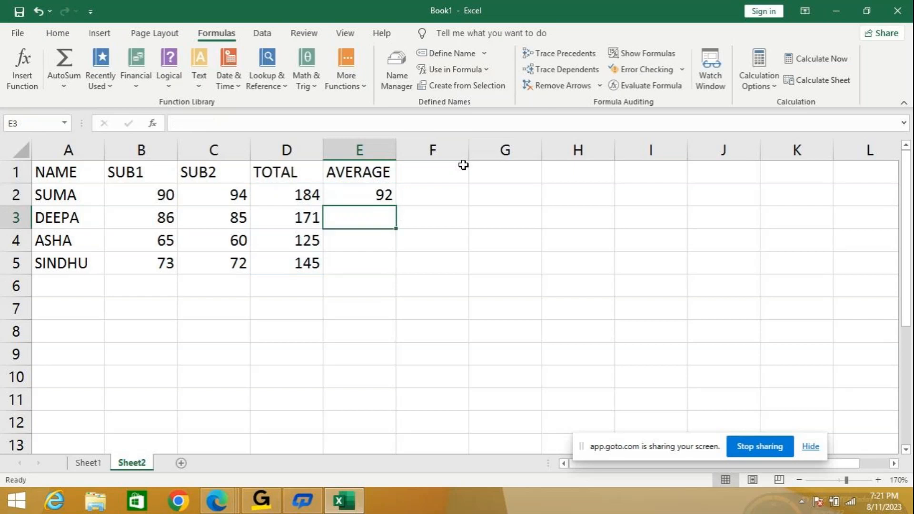
- Fill the named-range average from E2 down to E5 and check the copied formulas in E3, E4 and E5
click(377, 201)
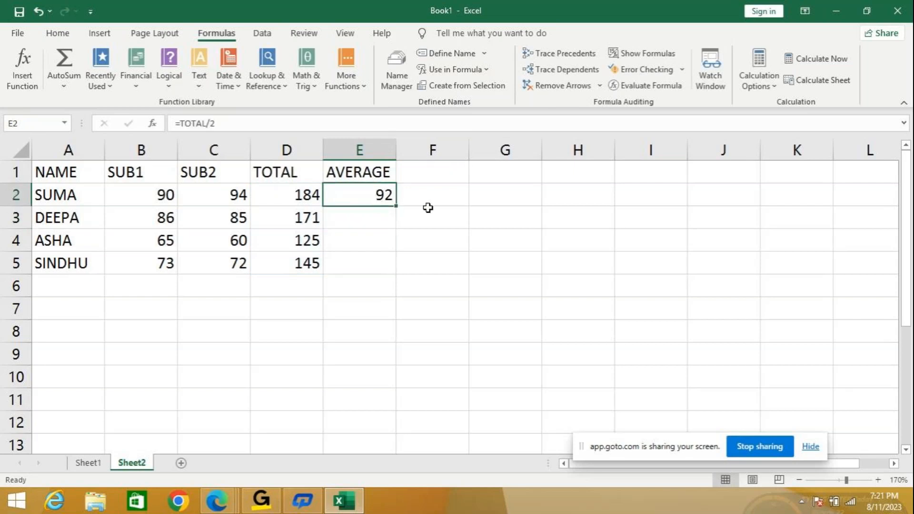
double_click(398, 207)
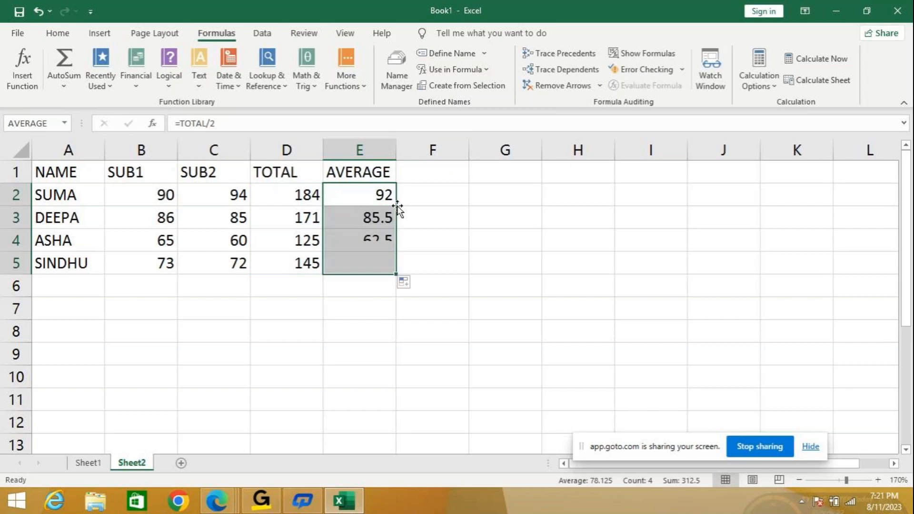
click(367, 213)
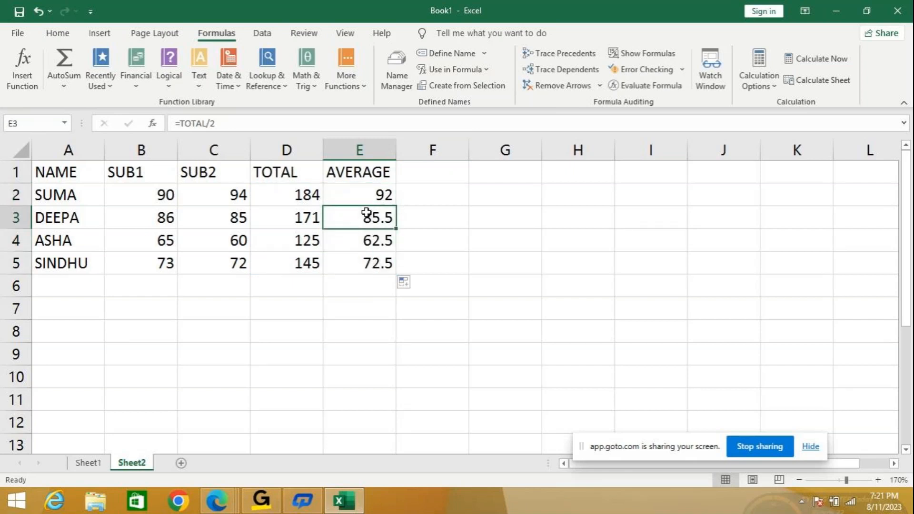
click(365, 238)
click(370, 263)
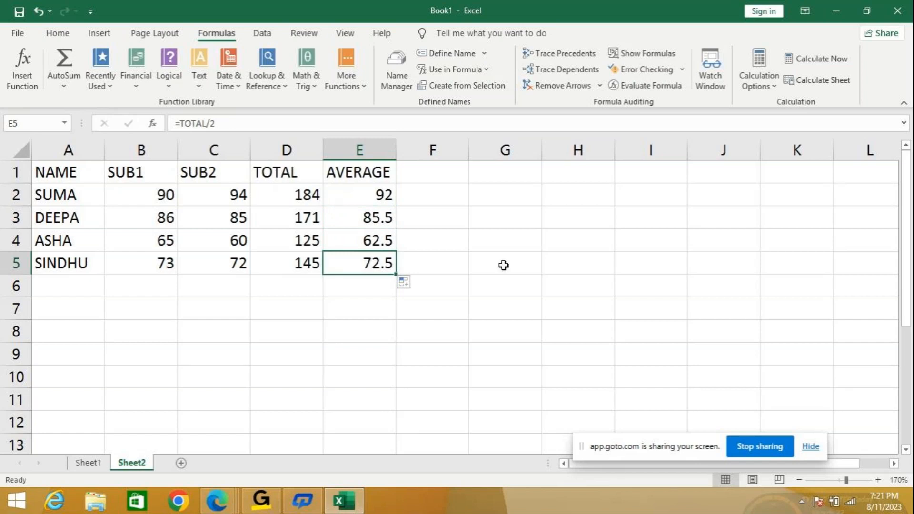
- Clear the named-range averages from cells E2 to E5 under AVERAGE
drag(373, 194, 375, 253)
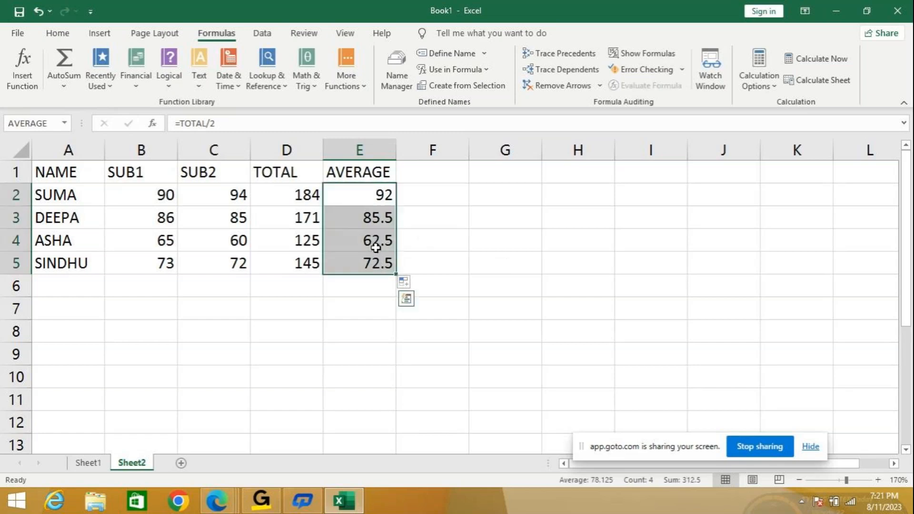
key(Delete)
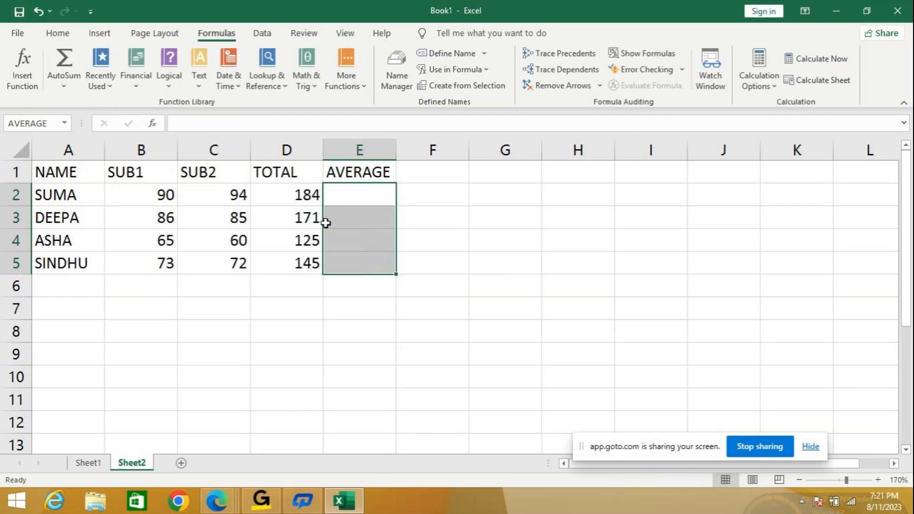
- Enter the first student's average in E2 again as =TOTAL/2, inserting the defined name TOTAL
click(361, 196)
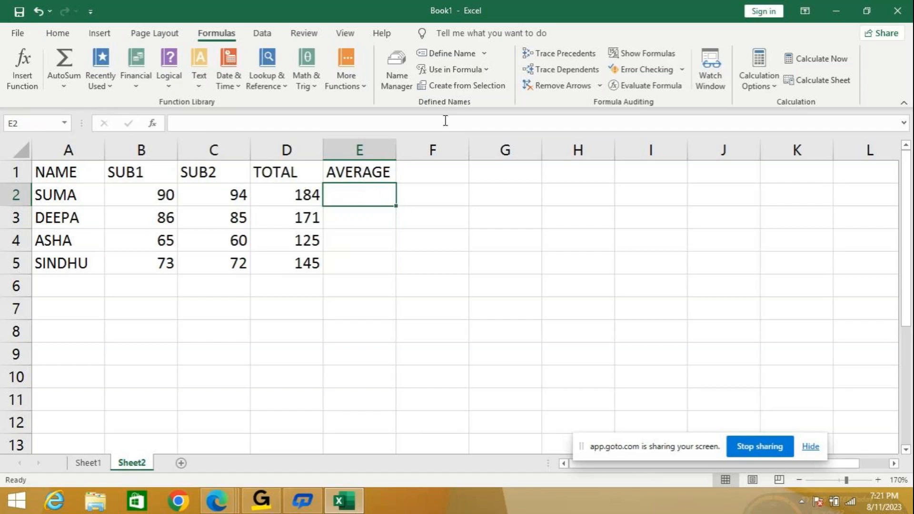
click(483, 70)
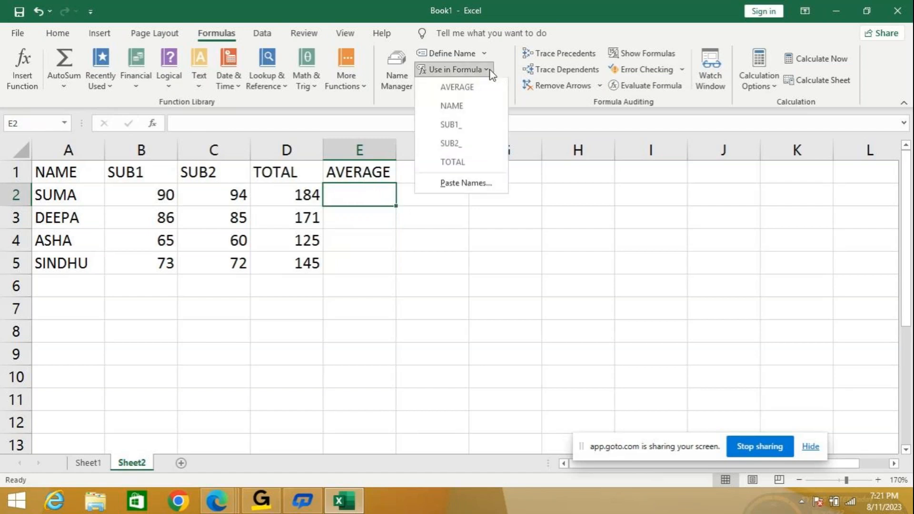
click(453, 162)
text(/2)
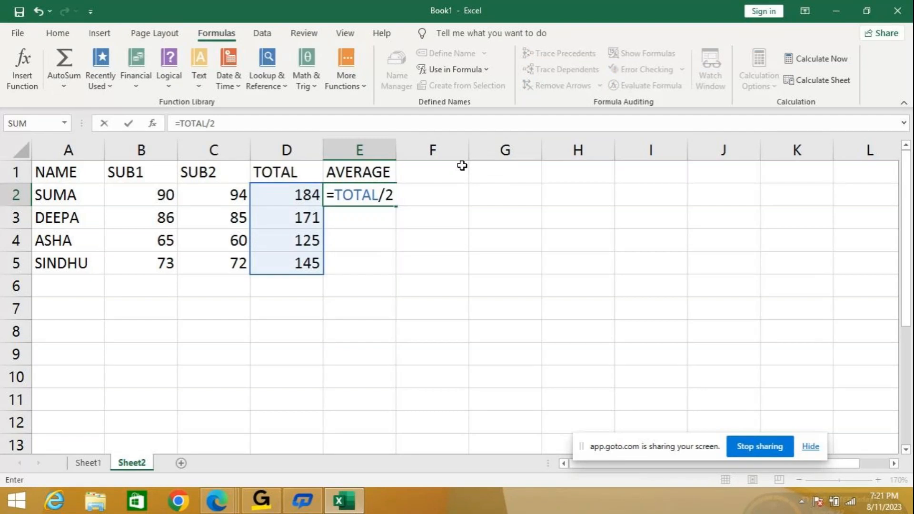
key(Return)
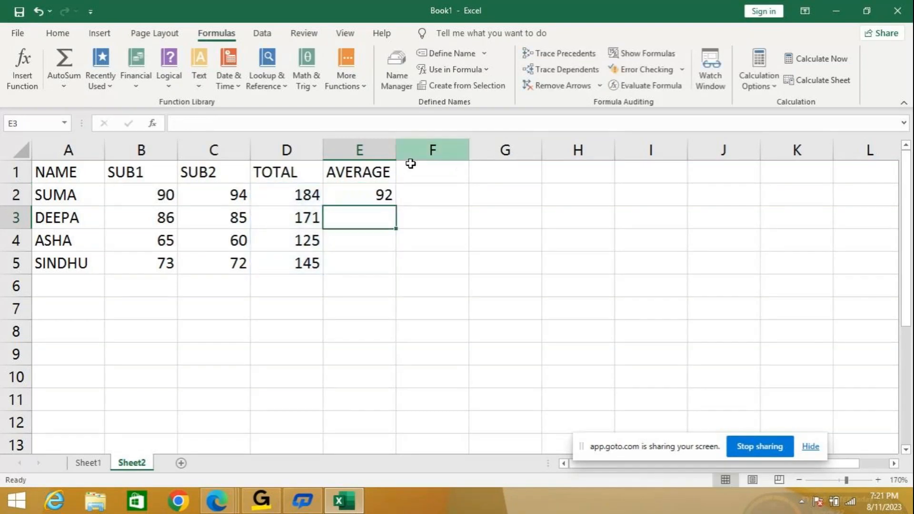
- Fill the average formula from E2 down to E5, check the formula in E5, and select an empty cell below the table
click(378, 195)
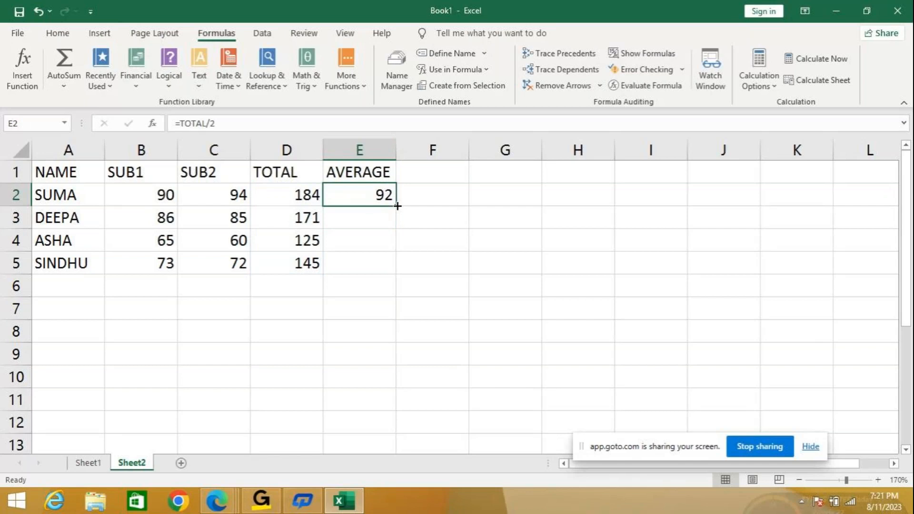
double_click(398, 206)
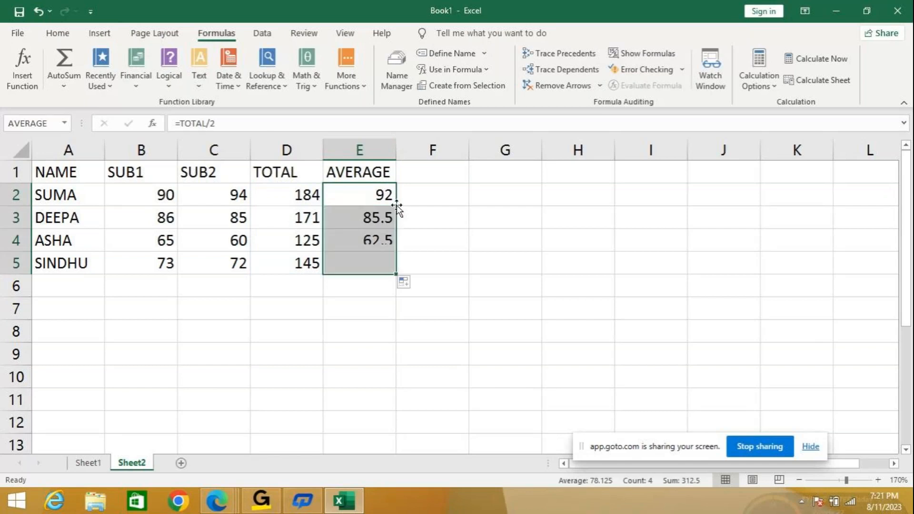
click(385, 264)
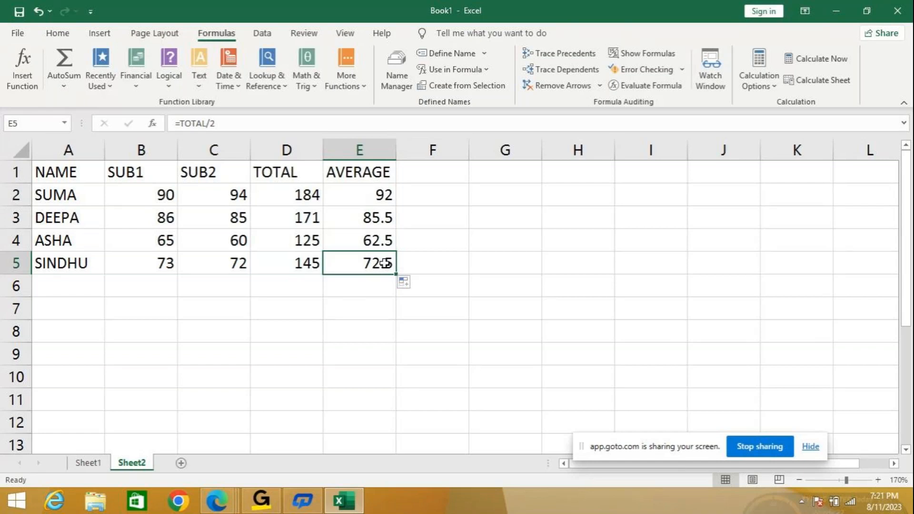
click(332, 305)
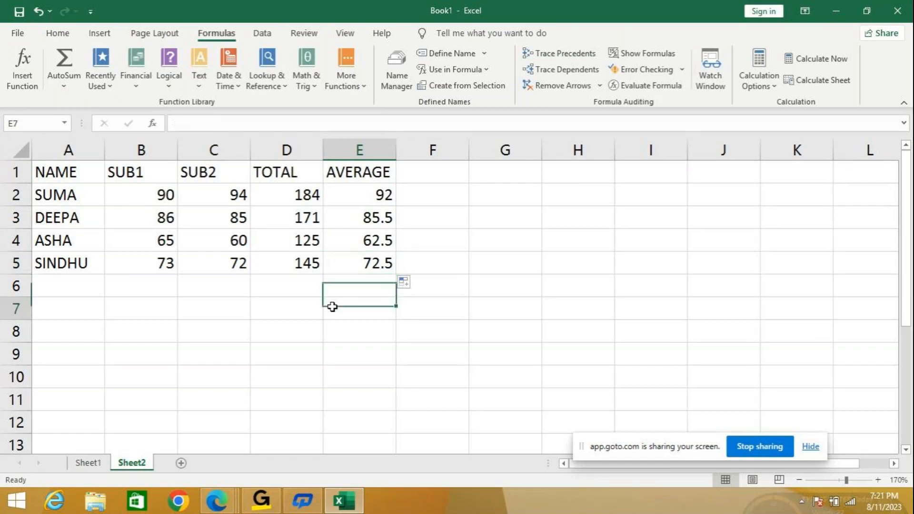
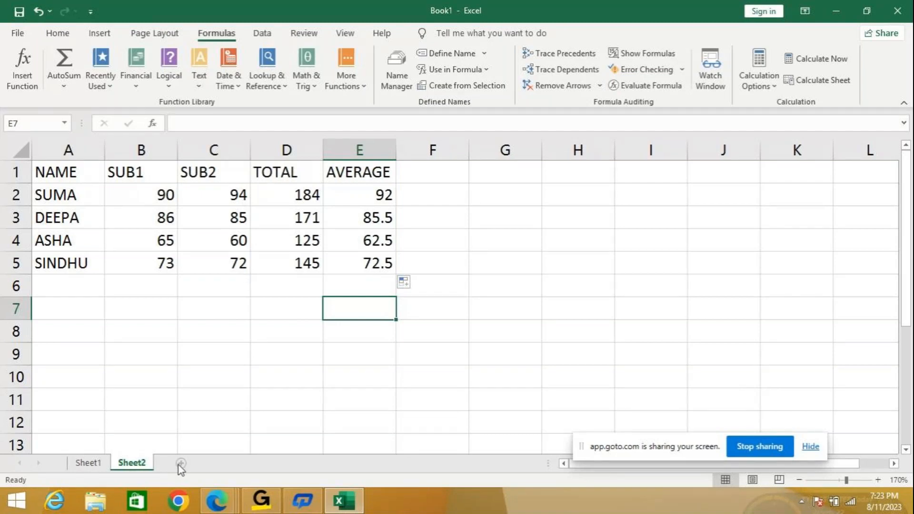
- Add a new worksheet after Sheet2 and enter the labels CPRICE, PROFIT and SPRICE in cells A1 to A3
click(181, 464)
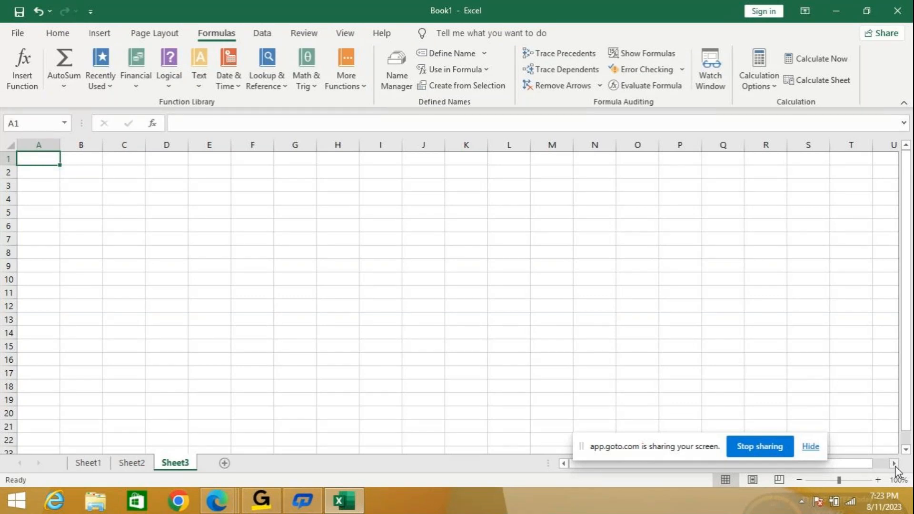
click(879, 484)
click(879, 485)
click(879, 486)
click(879, 486)
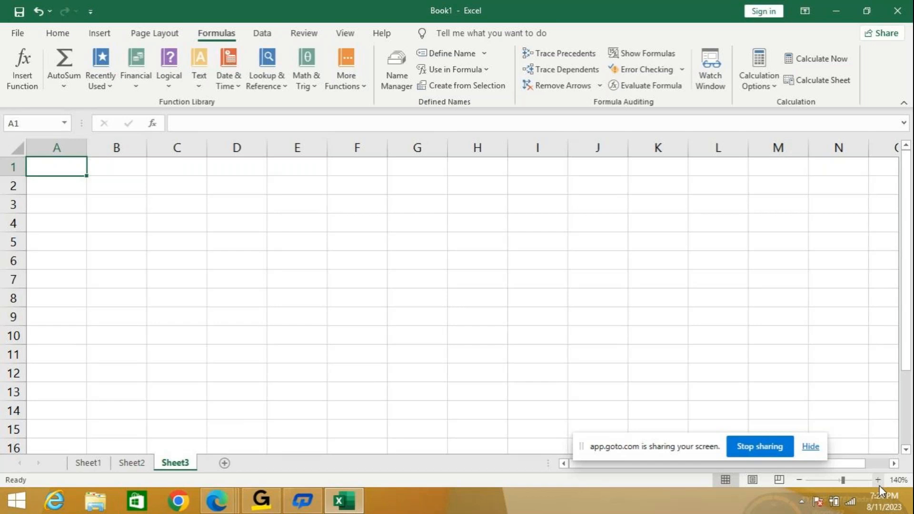
text(CPRICE)
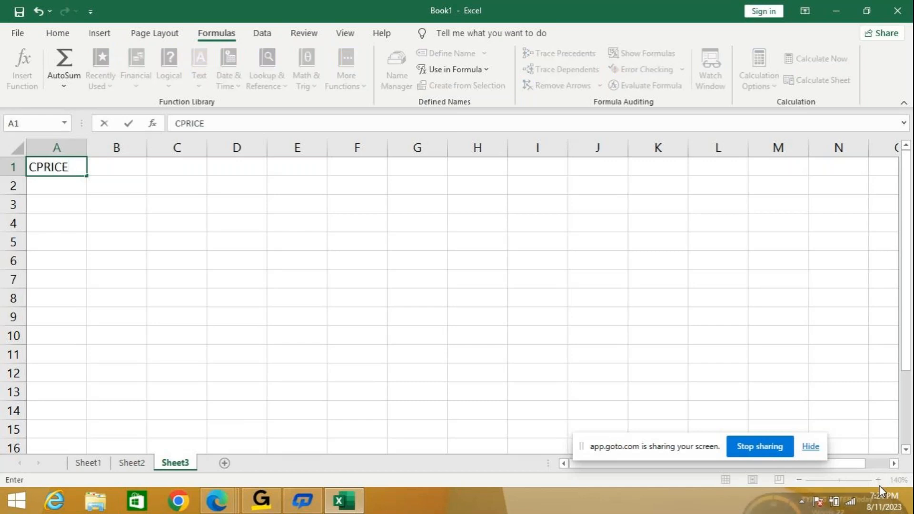
key(Return)
text(P)
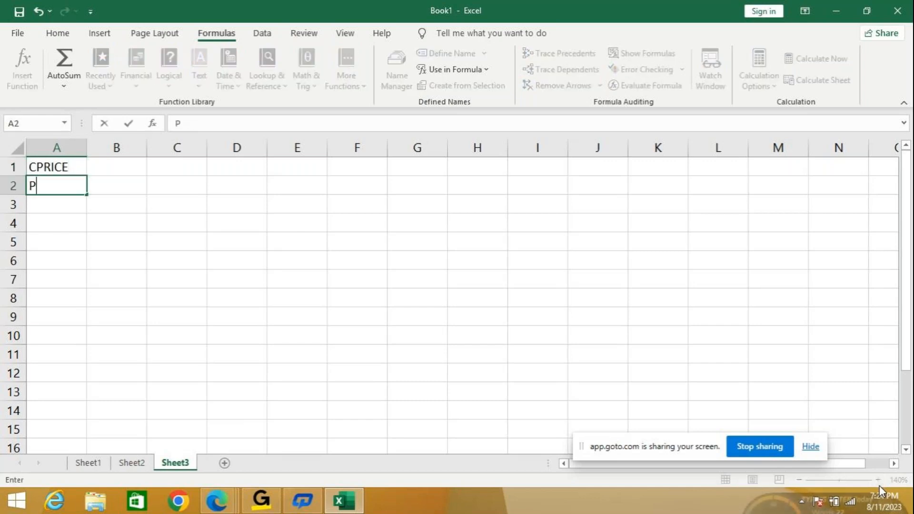
text(ROFIT)
key(Return)
text(S)
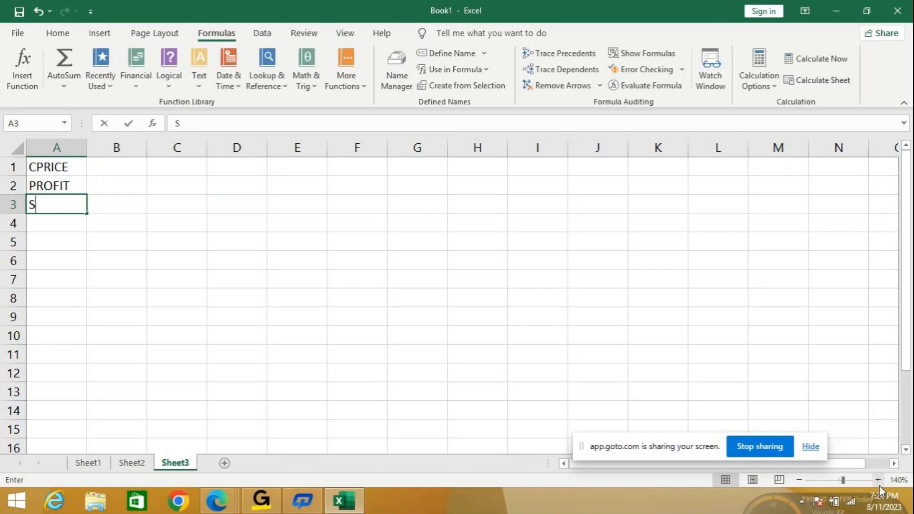
text(PRICE)
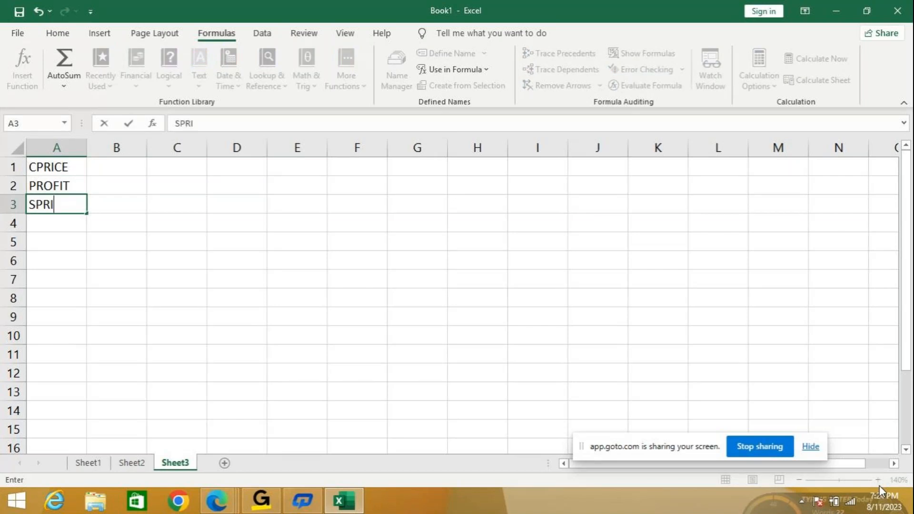
- Enter 5000 as the CPRICE in B1 and 2% as the PROFIT in B2
key(Tab)
key(Up)
key(Up)
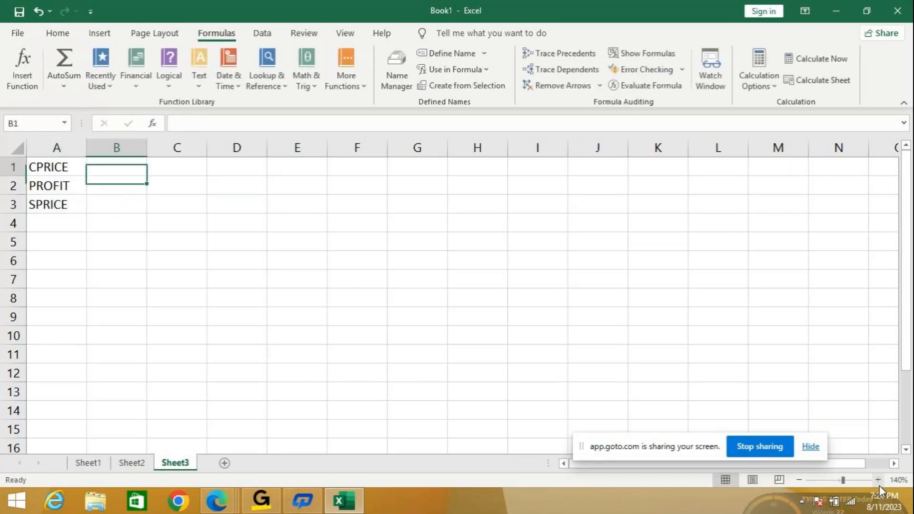
text(5000)
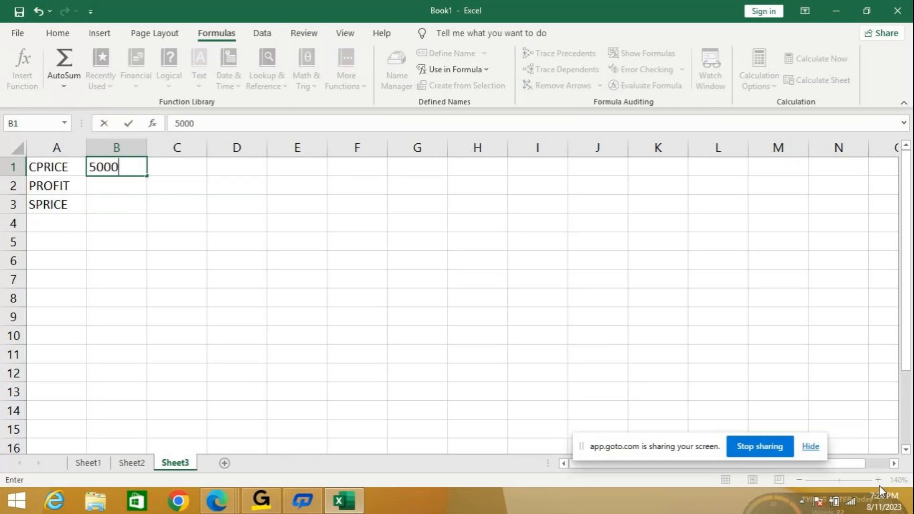
key(Return)
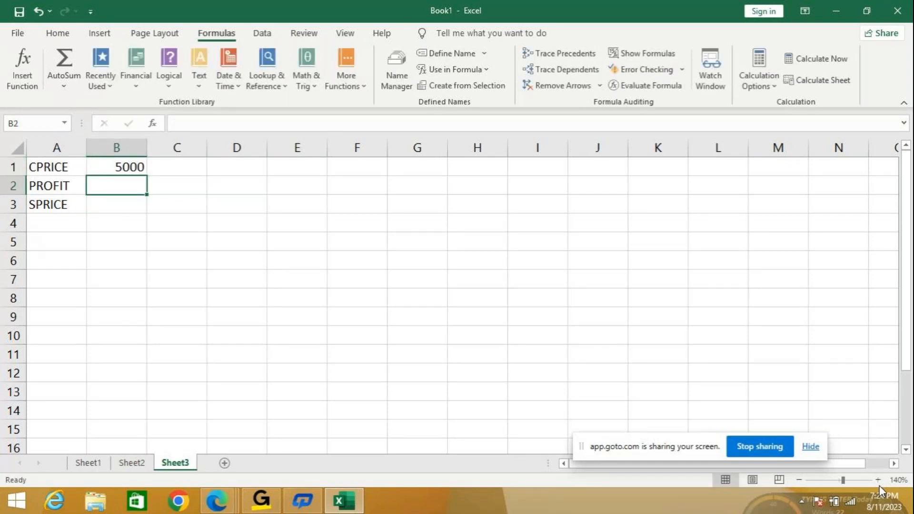
text(2)
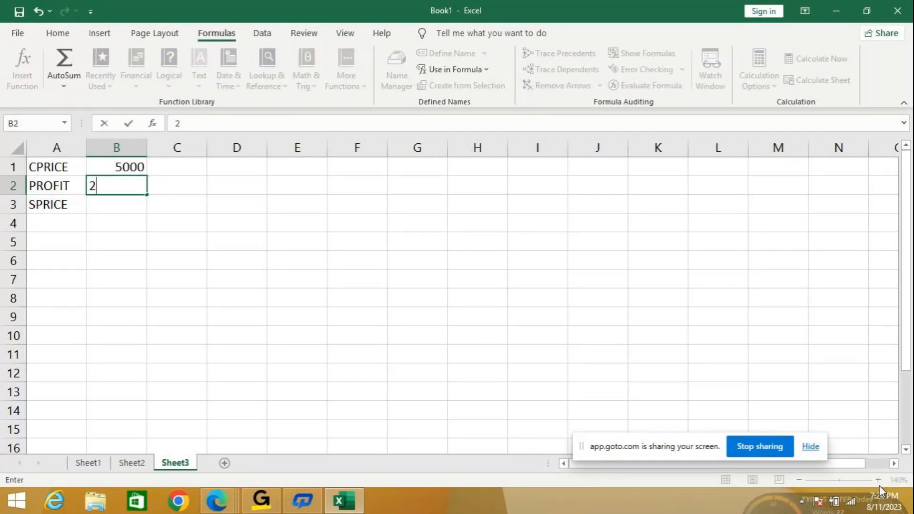
text(%)
key(Return)
- Enter the SPRICE formula =B1*B2 in B3 by referencing the cost price and profit cells
text(=)
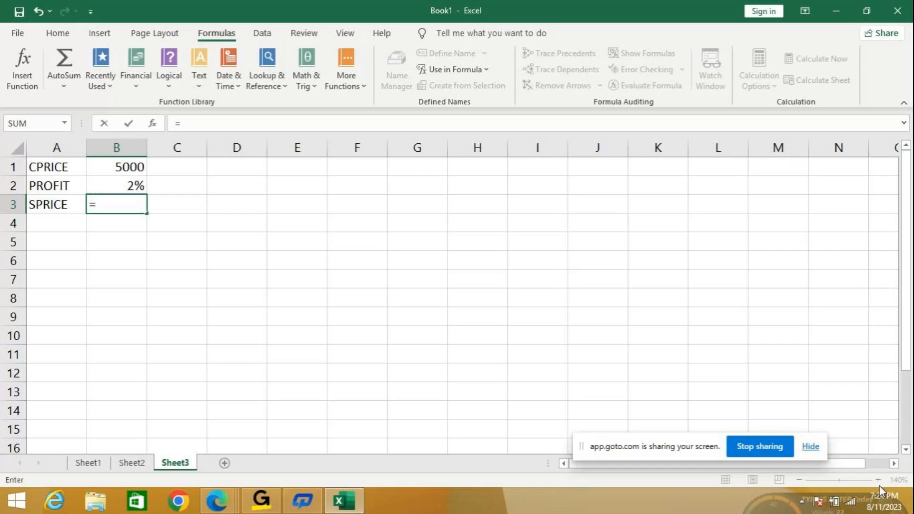
key(Up)
key(Up)
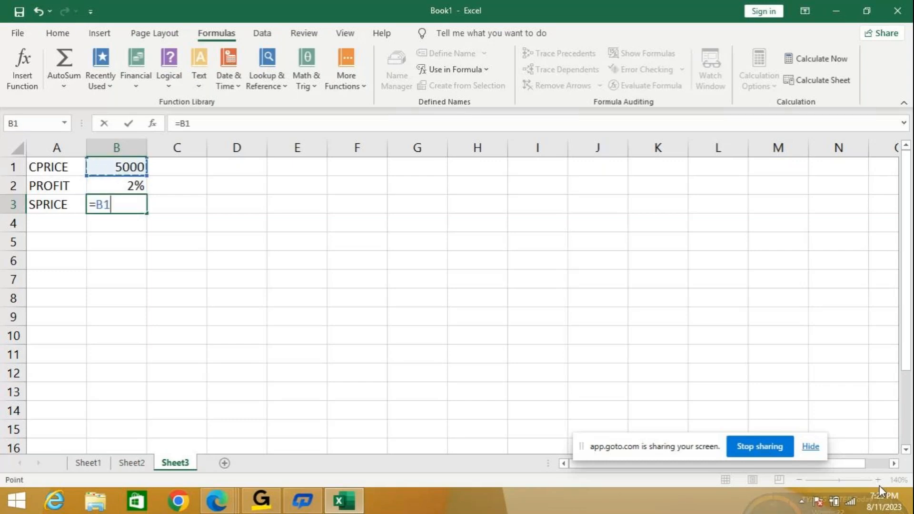
text(*)
key(Up)
key(Return)
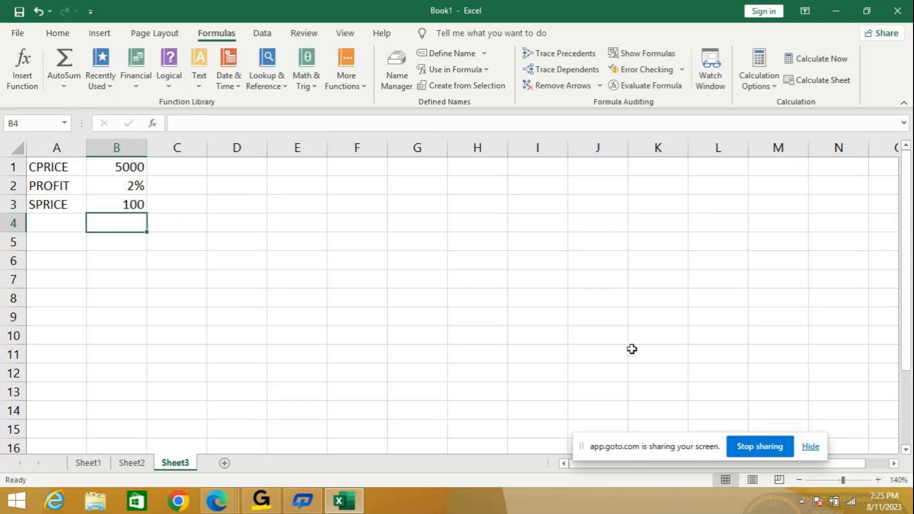
click(113, 202)
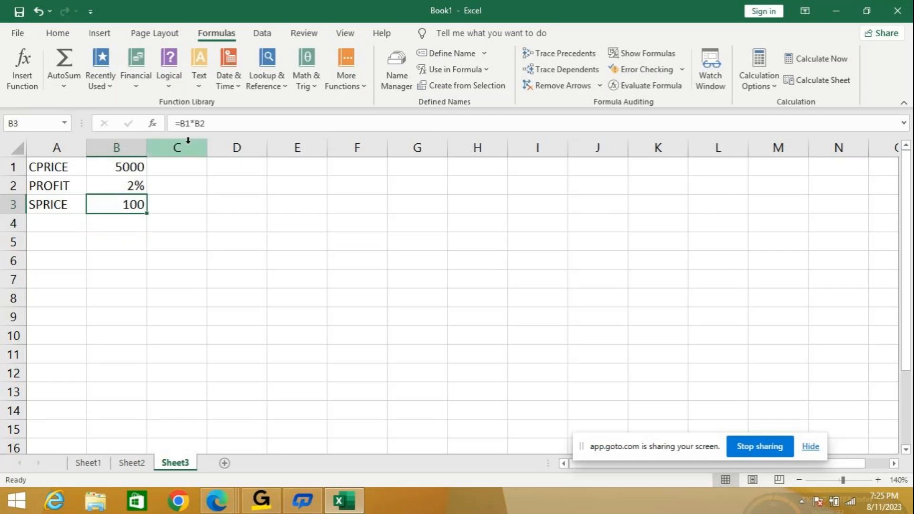
click(241, 120)
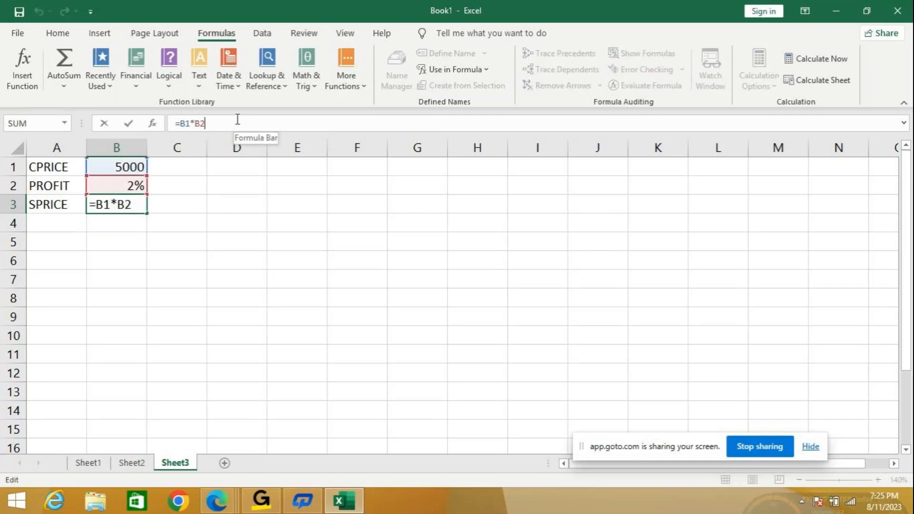
key(Home)
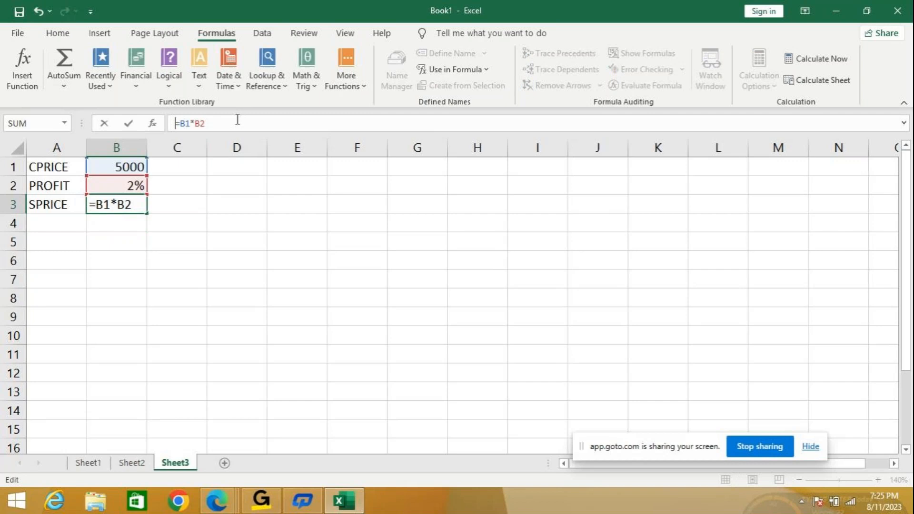
text(B1)
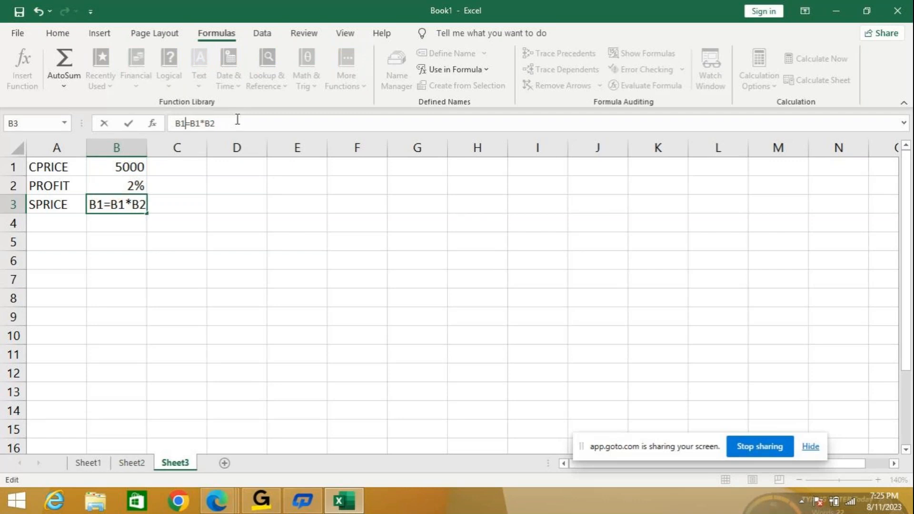
- Replace the content of B3 with =B1*B2+B1 so SPRICE adds the profit to the cost price, and check the formula
drag(222, 123, 2, 93)
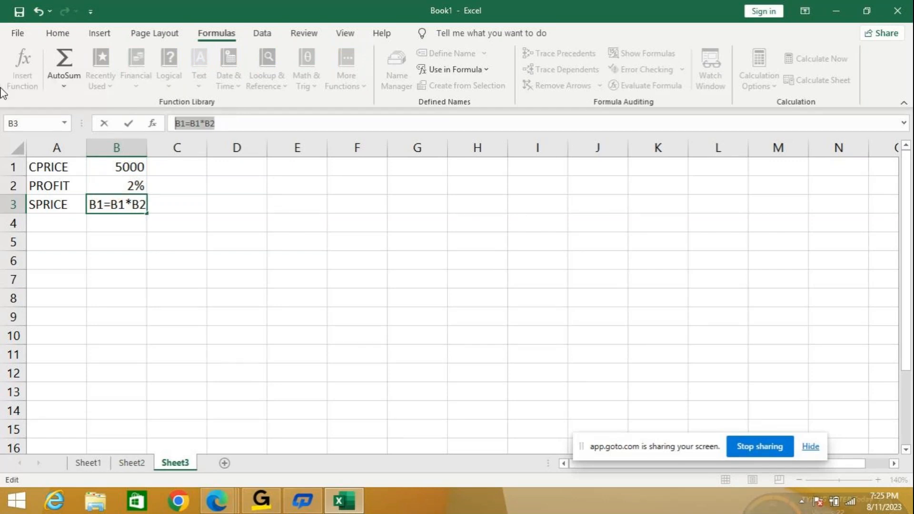
key(BackSpace)
text(=)
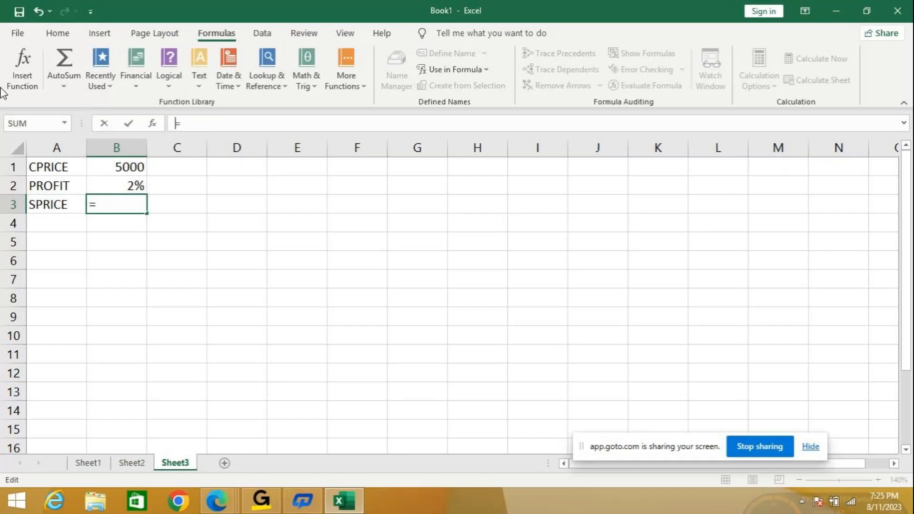
click(111, 165)
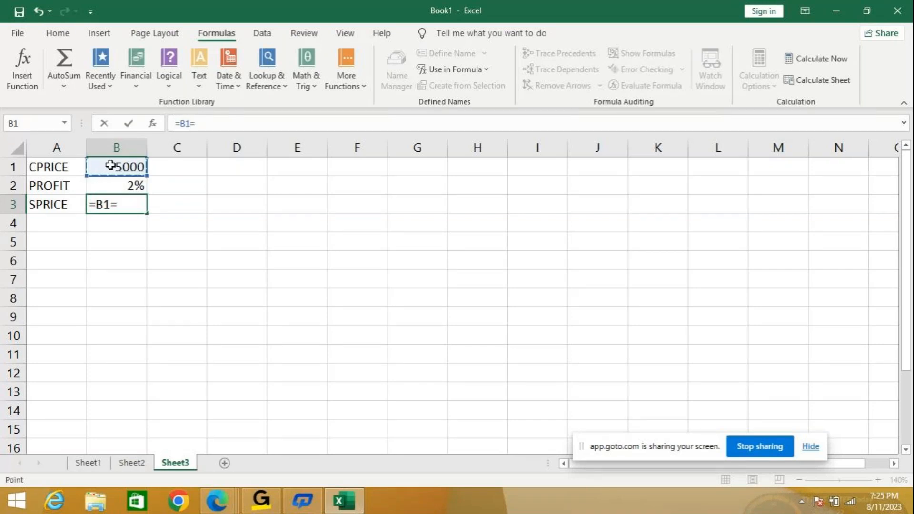
key(BackSpace)
text(*)
click(103, 185)
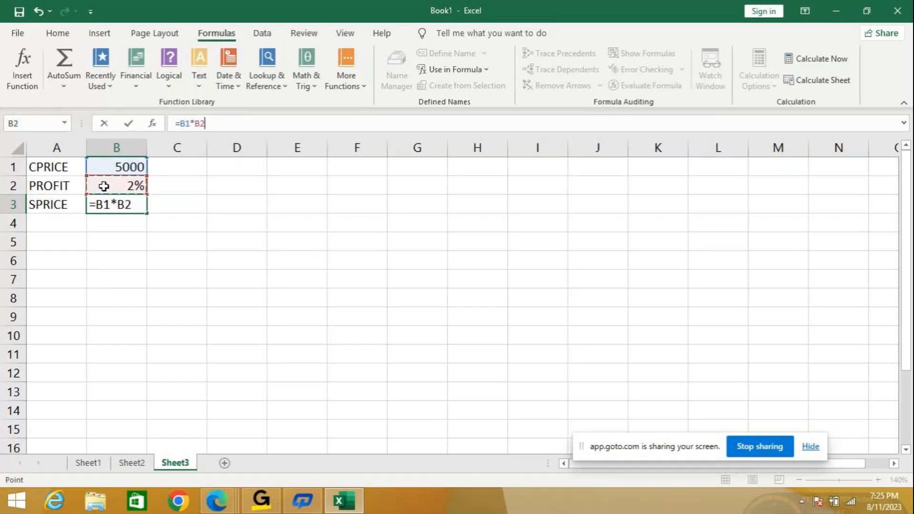
text(+)
click(116, 167)
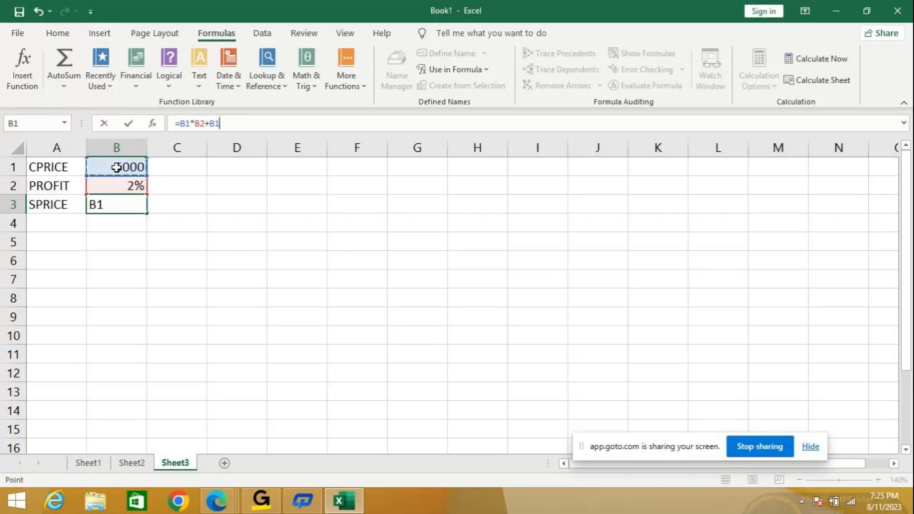
key(Return)
click(116, 199)
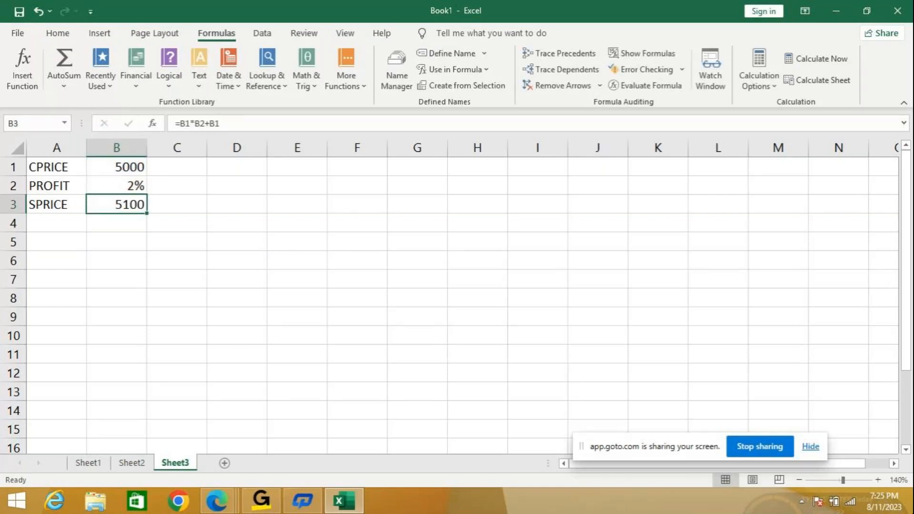
- On a new worksheet after Sheet3, enter the heading MONTHLY SALARY in A1 and widen column A to fit it
mouse_move(906, 509)
click(222, 465)
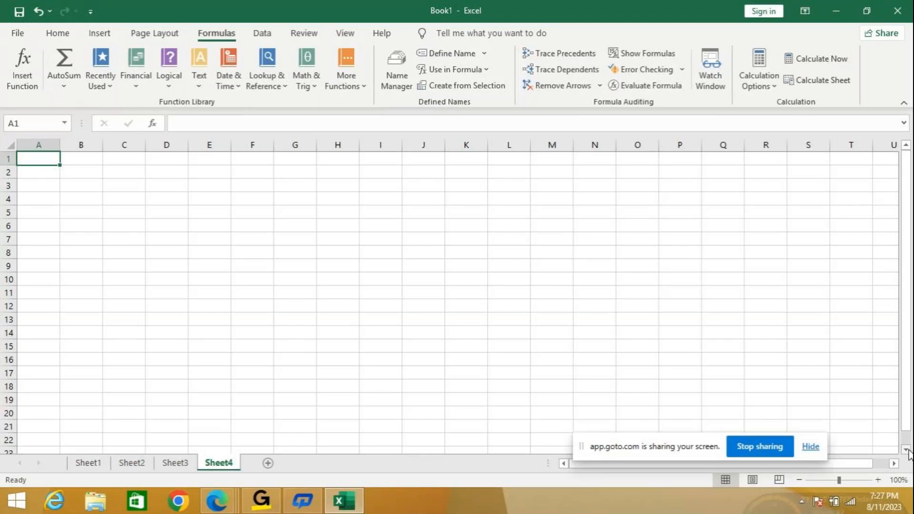
text(MON)
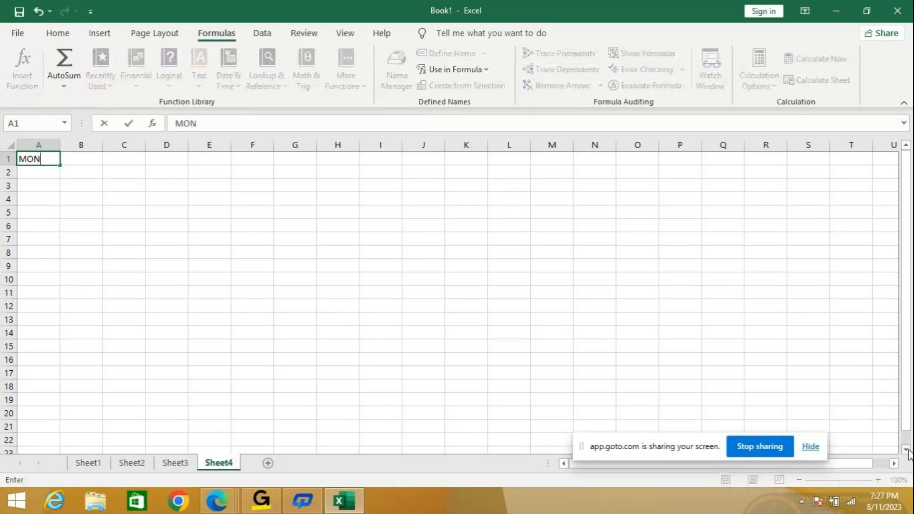
text(THLY SALR)
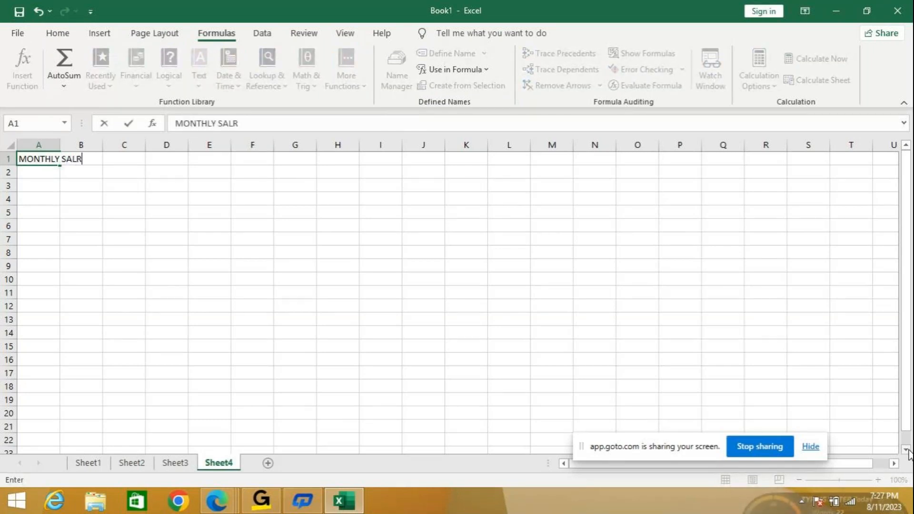
key(BackSpace)
text(ARY)
key(Return)
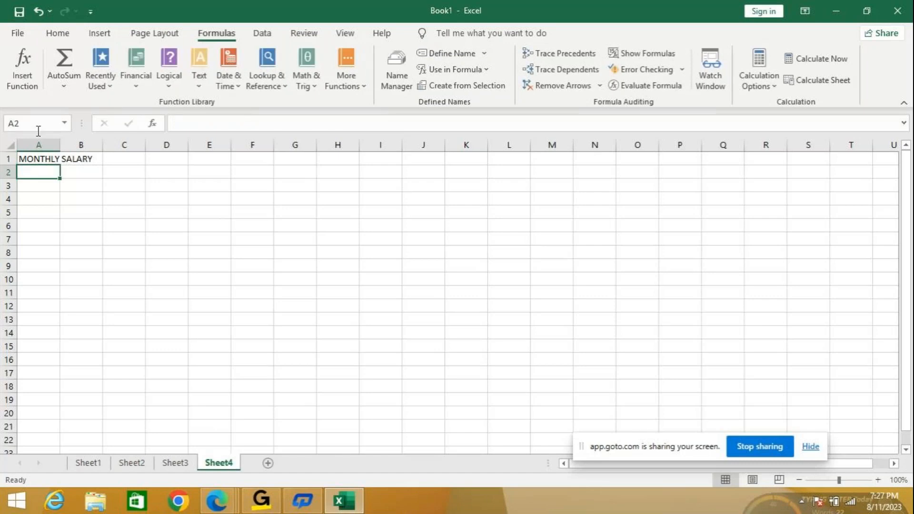
drag(60, 145, 96, 145)
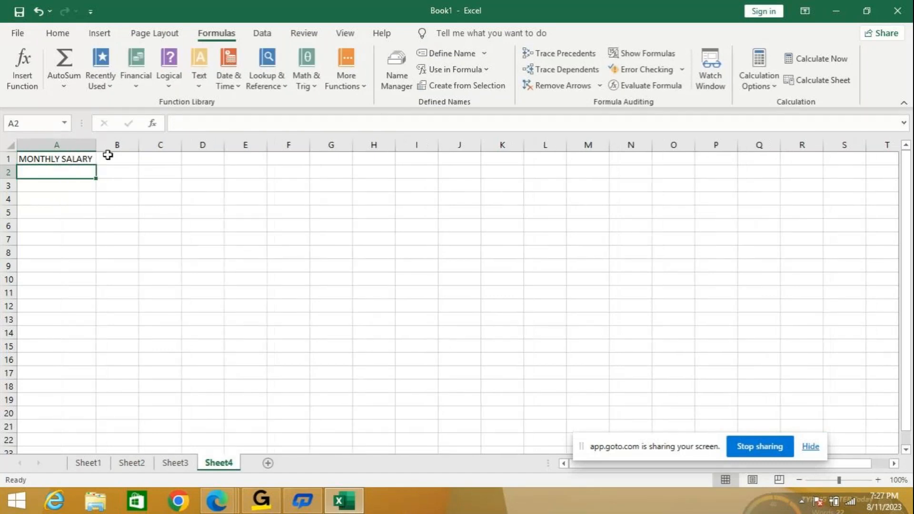
- Enter the heading DAILY SALARY in B1 and auto-fit the width of column B
click(108, 157)
text(DA)
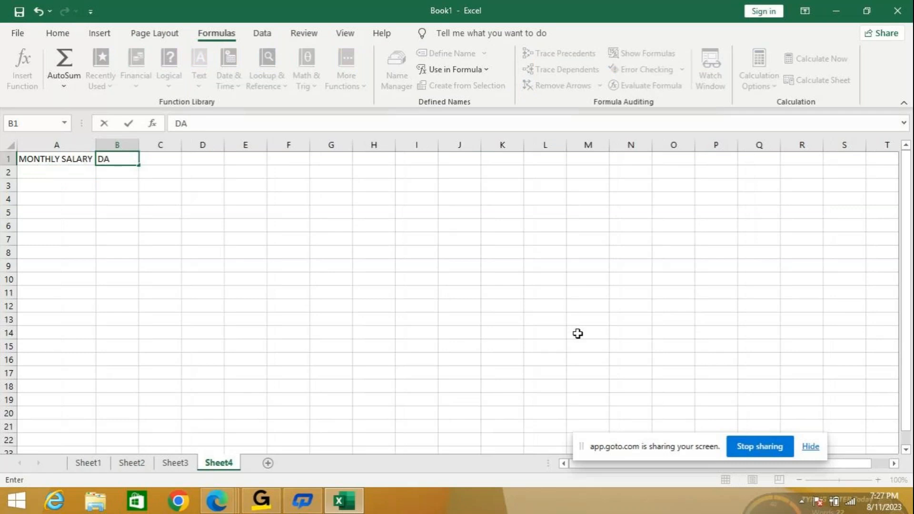
text(ILY SALARY)
key(Return)
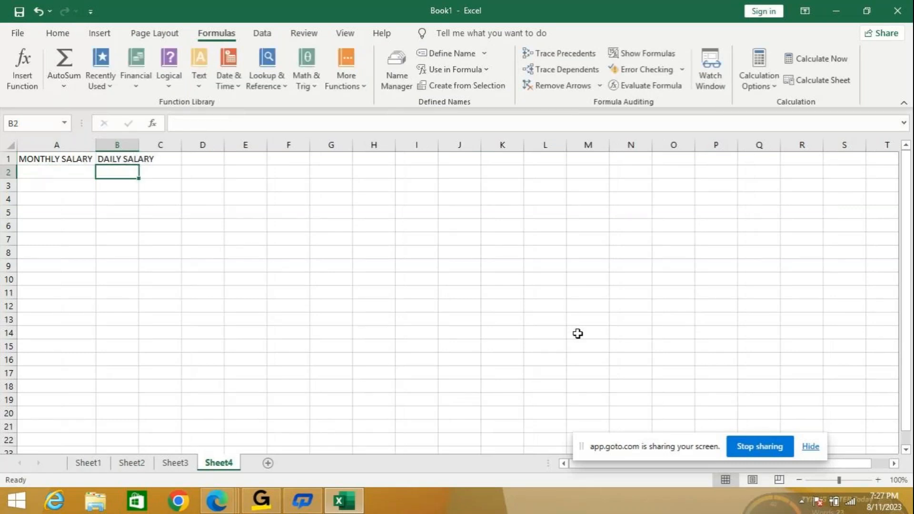
double_click(138, 145)
- Enter the heading HOURLY SALARY in C1 and auto-fit the width of column C
click(193, 158)
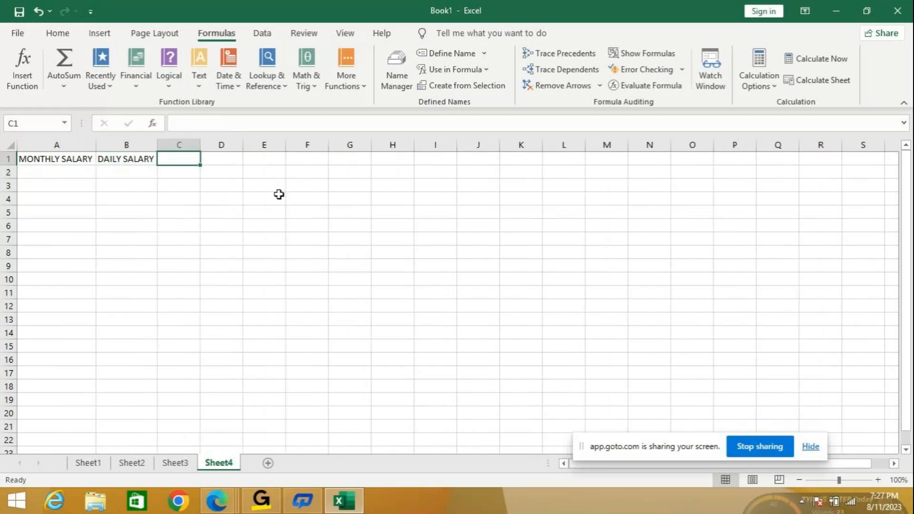
text(HOURL)
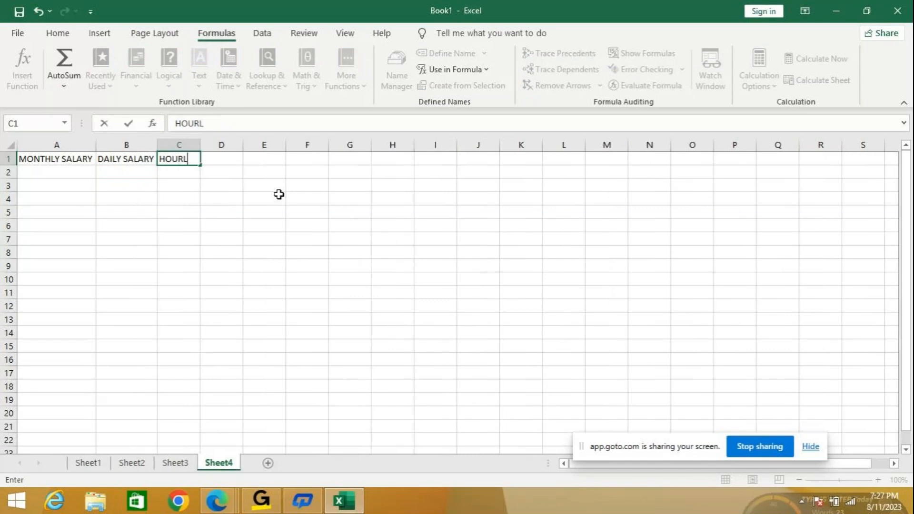
text(Y SALARY)
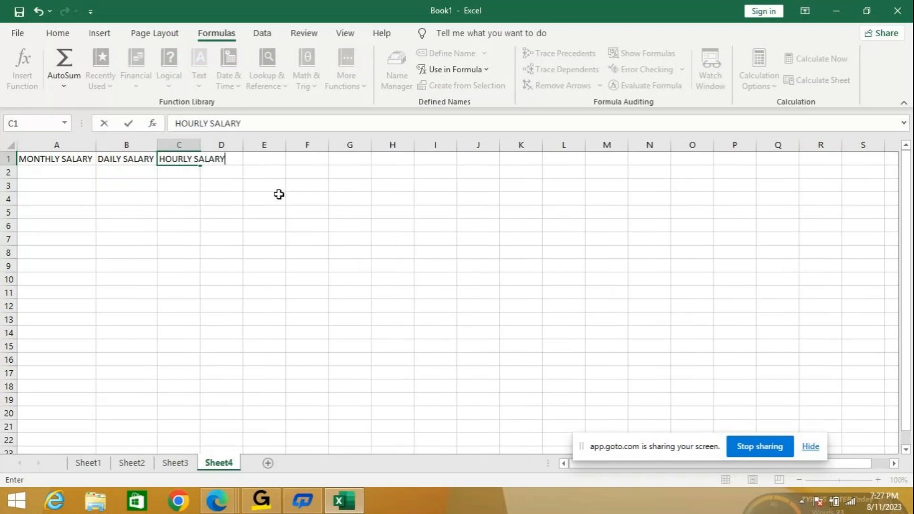
key(Return)
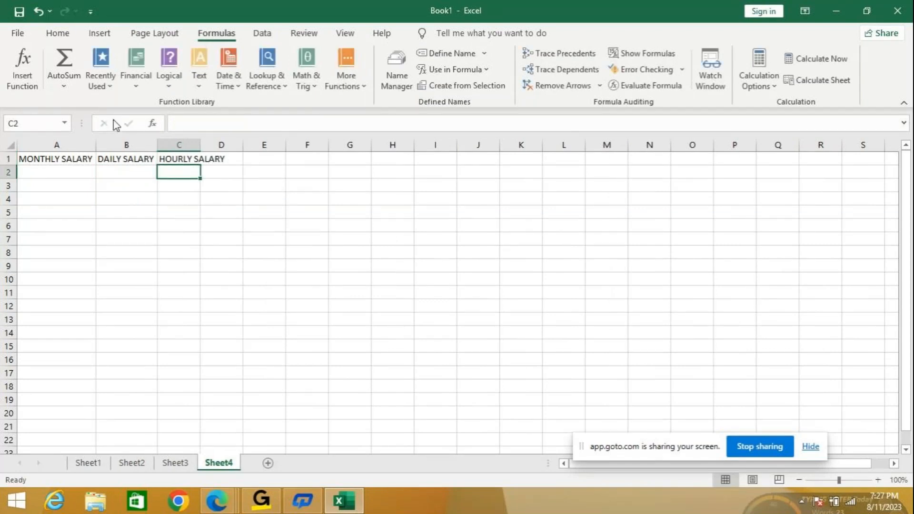
double_click(201, 144)
- Enter the heading ANNUAL SALARY in D1 and auto-fit the width of column D
click(244, 160)
text(A)
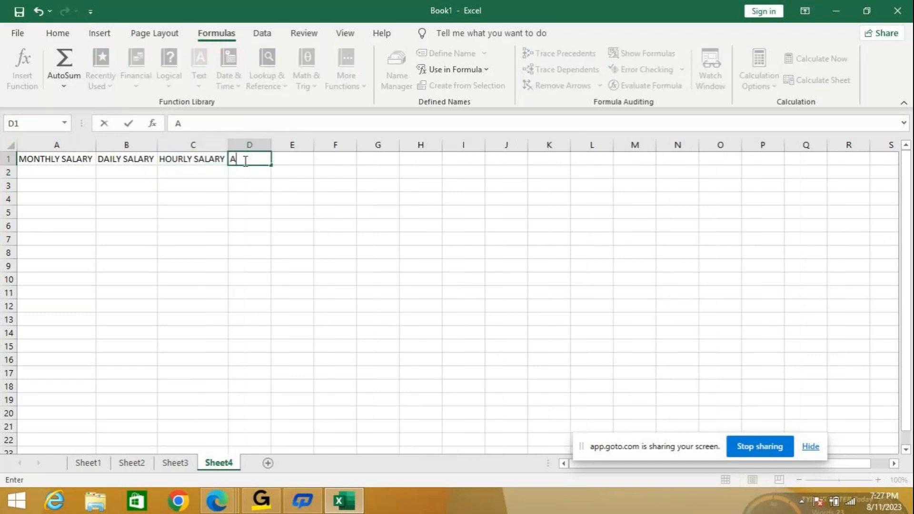
text(NNUAL SALARY)
key(Return)
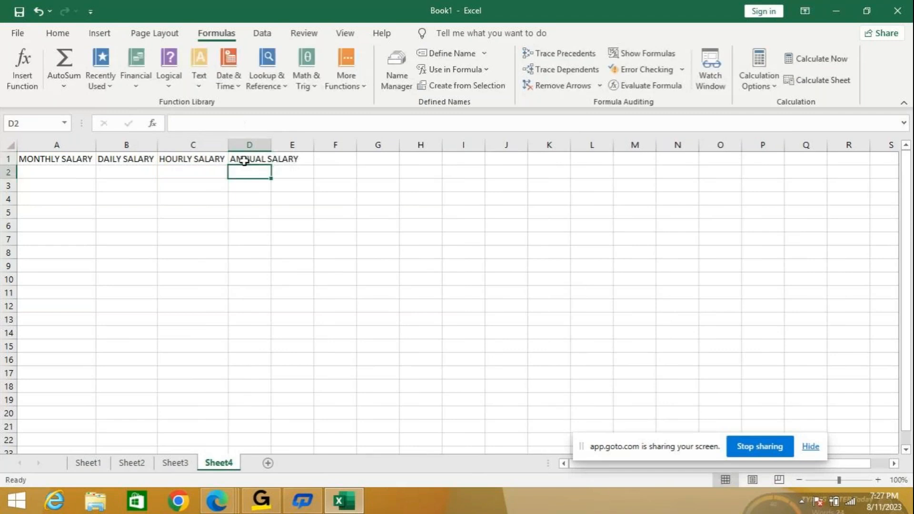
double_click(272, 145)
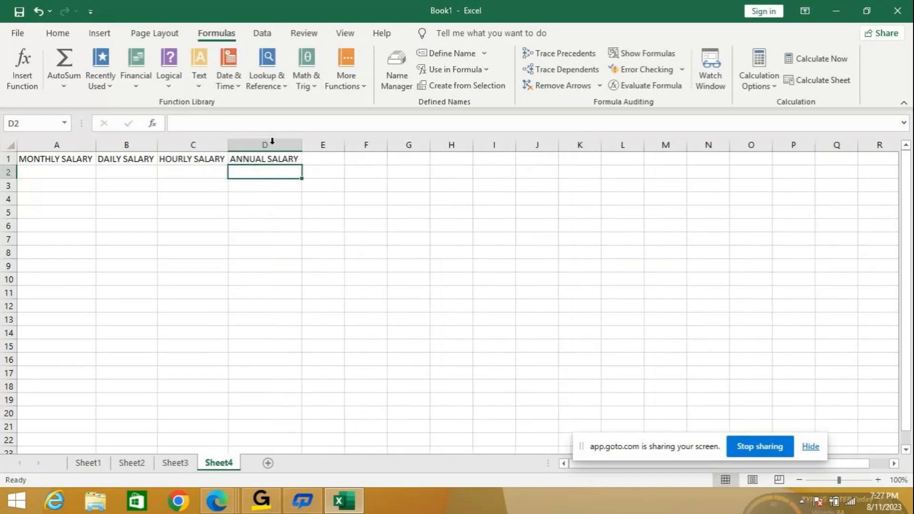
- Enter the monthly salaries 20000 in A2 and 30000 in A3
mouse_move(878, 476)
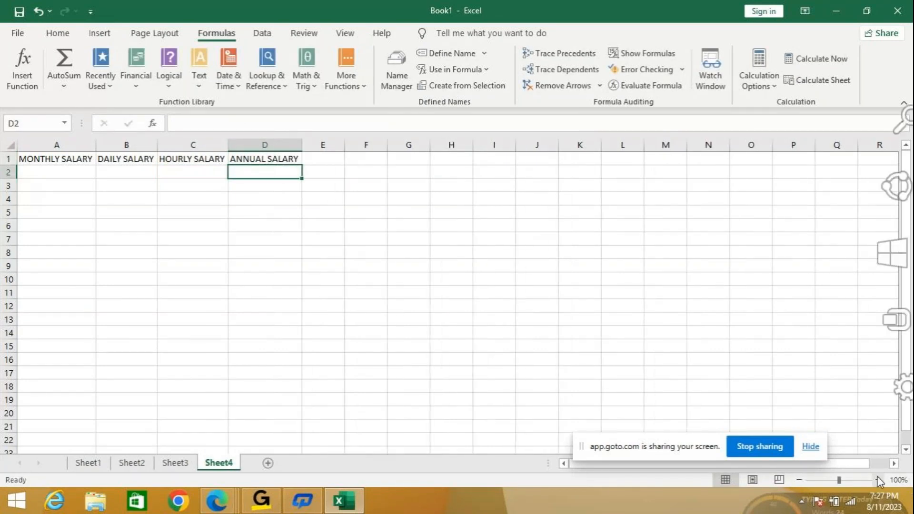
click(878, 480)
click(879, 480)
click(878, 480)
click(879, 480)
click(879, 480)
click(879, 480)
click(92, 194)
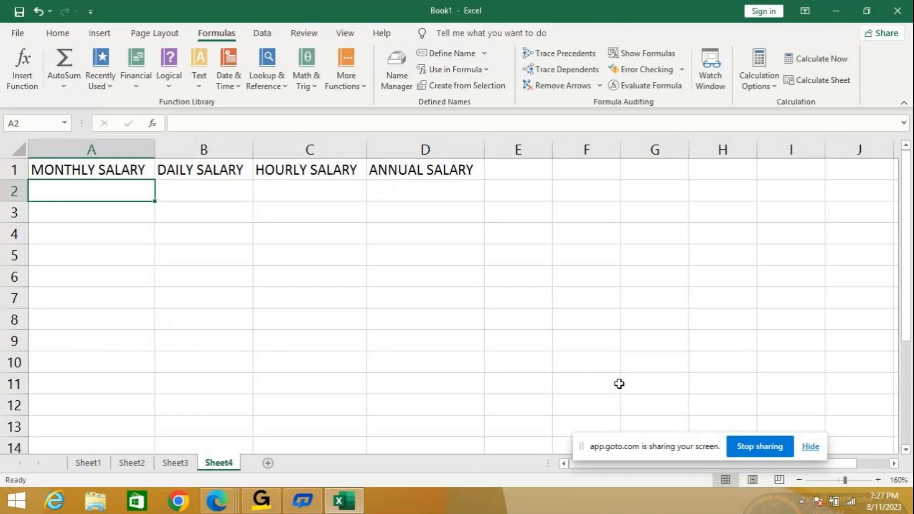
text(20000)
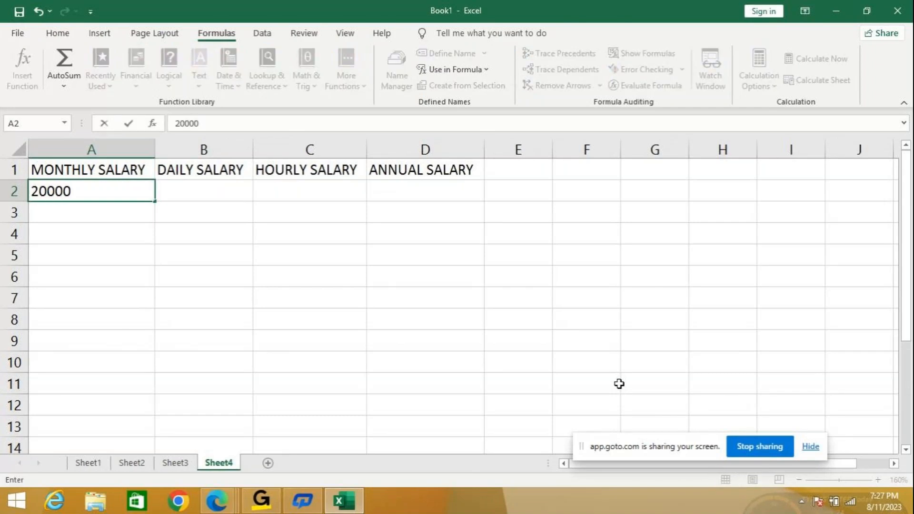
key(Return)
text(30000)
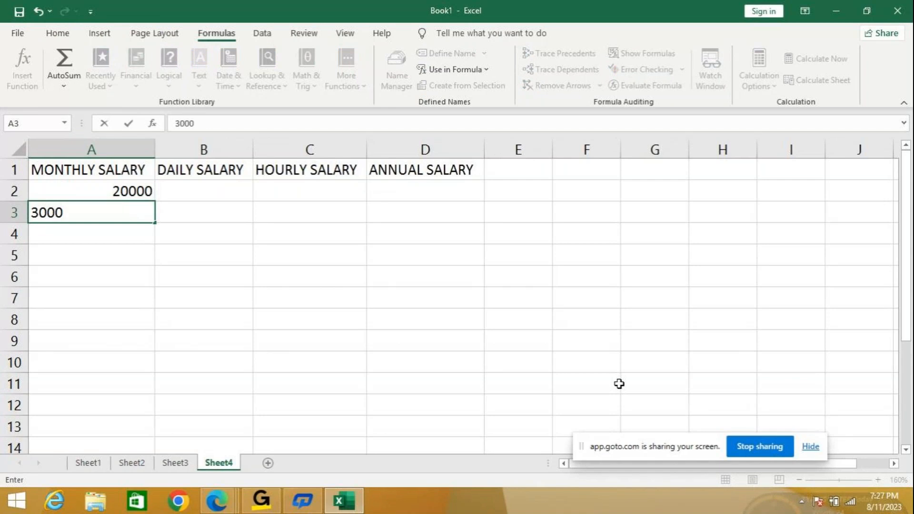
key(Return)
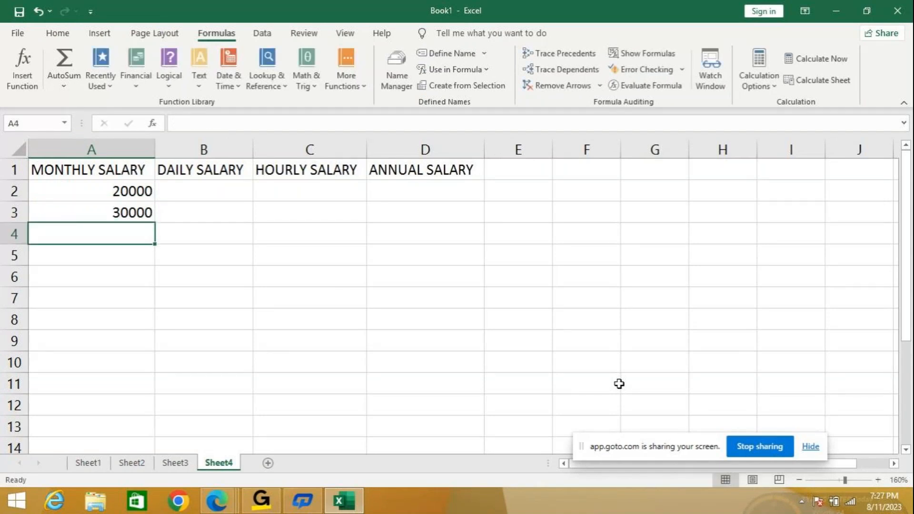
- Calculate the daily salary in B2 with the formula =A2/30
key(Up)
key(Up)
key(Right)
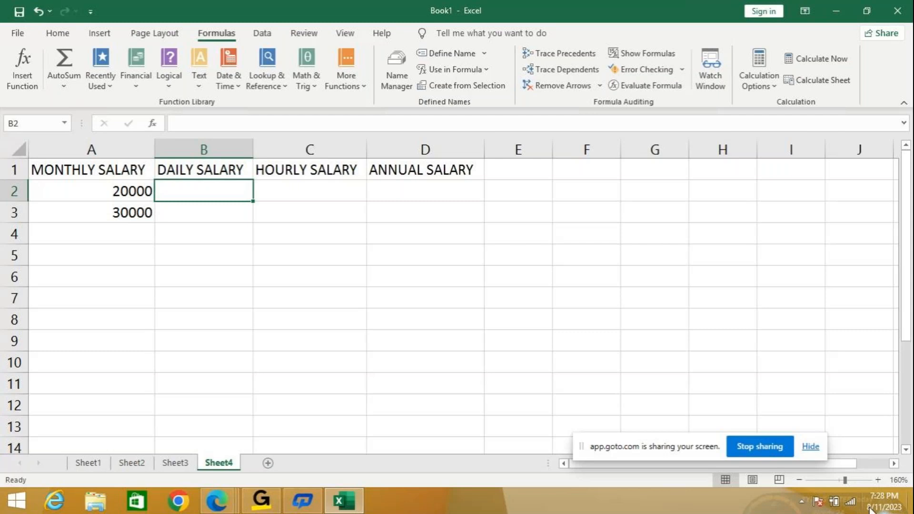
text(=)
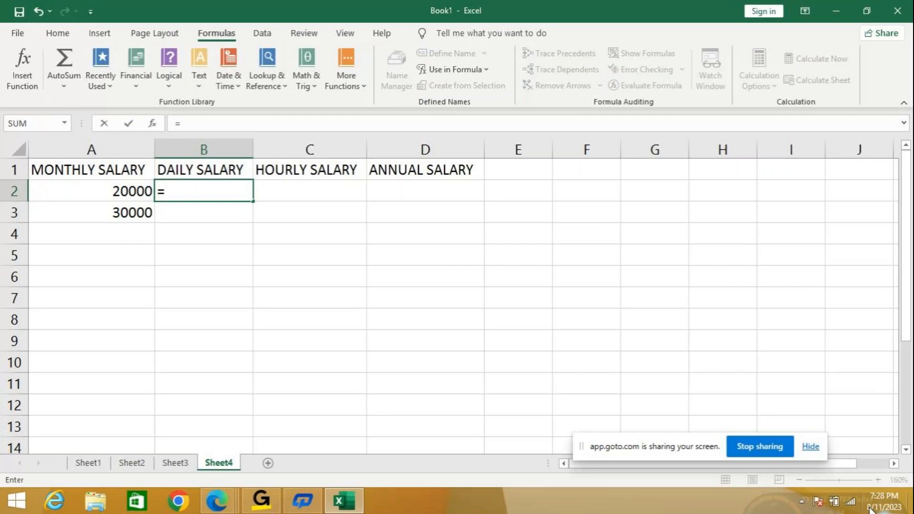
key(Left)
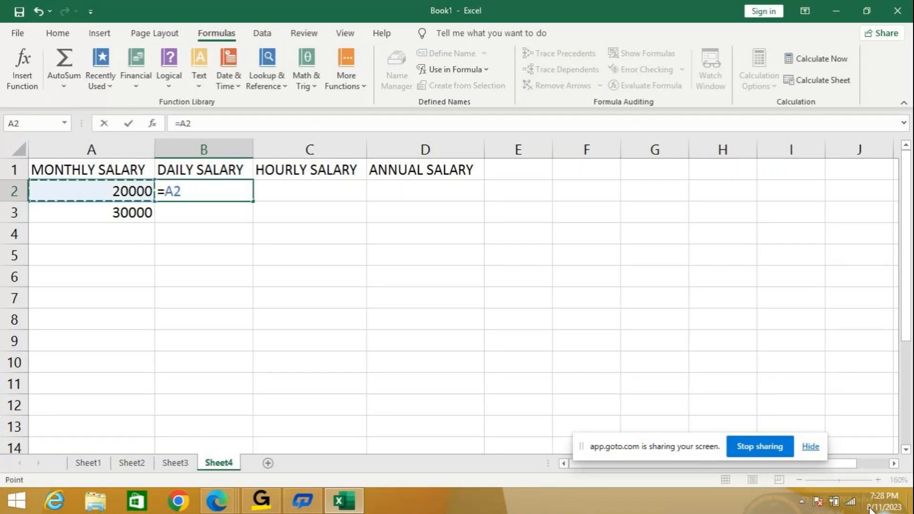
text(/30)
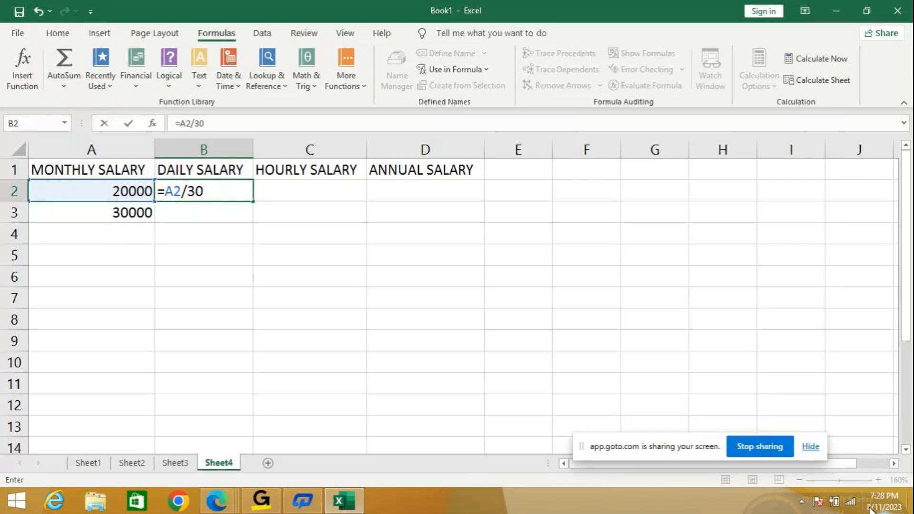
key(Return)
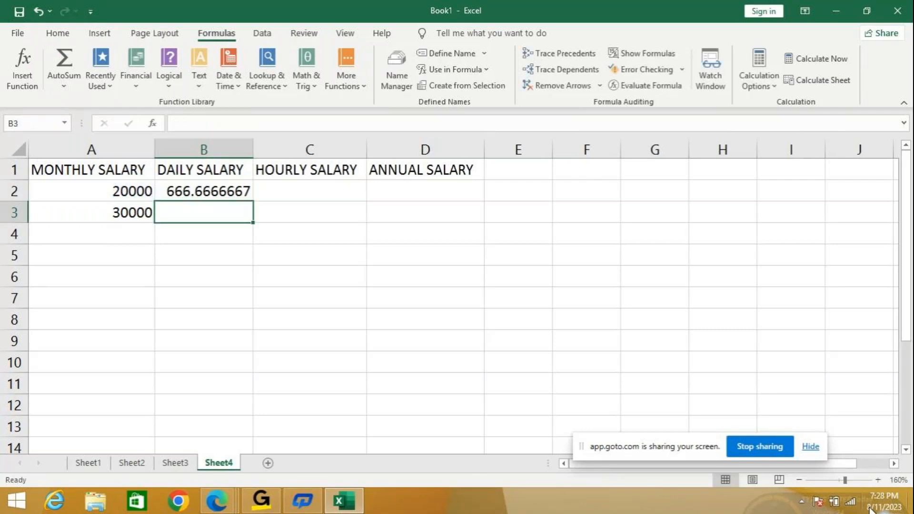
- Format the daily, hourly and annual salary cells B2:D3 to show no decimal places
click(237, 192)
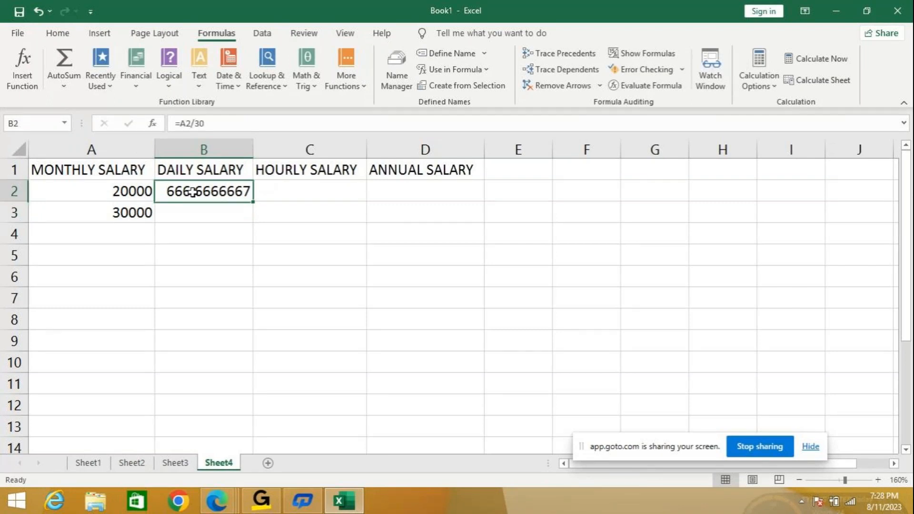
click(56, 34)
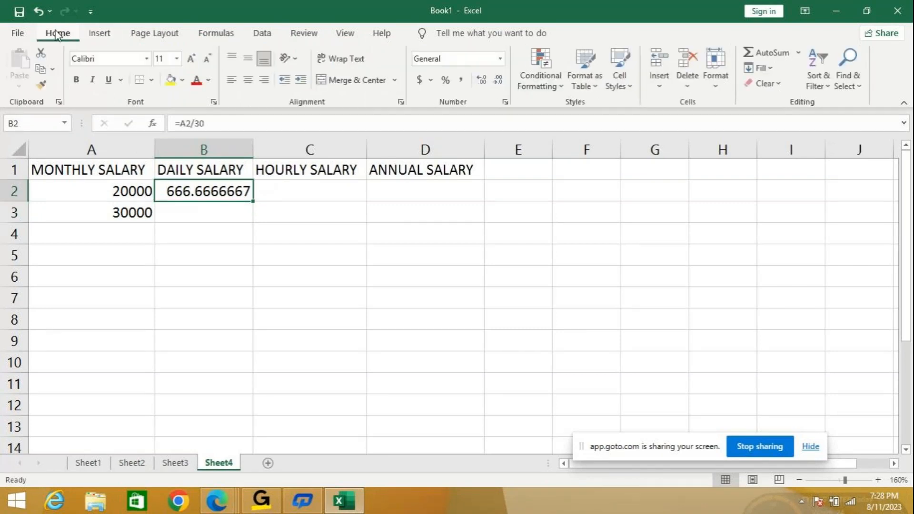
drag(236, 193, 411, 209)
click(481, 79)
click(498, 80)
click(498, 80)
click(498, 80)
click(497, 80)
click(497, 80)
click(498, 80)
click(498, 80)
click(498, 80)
- Fill the daily salary formula from B2 down to B3
click(235, 212)
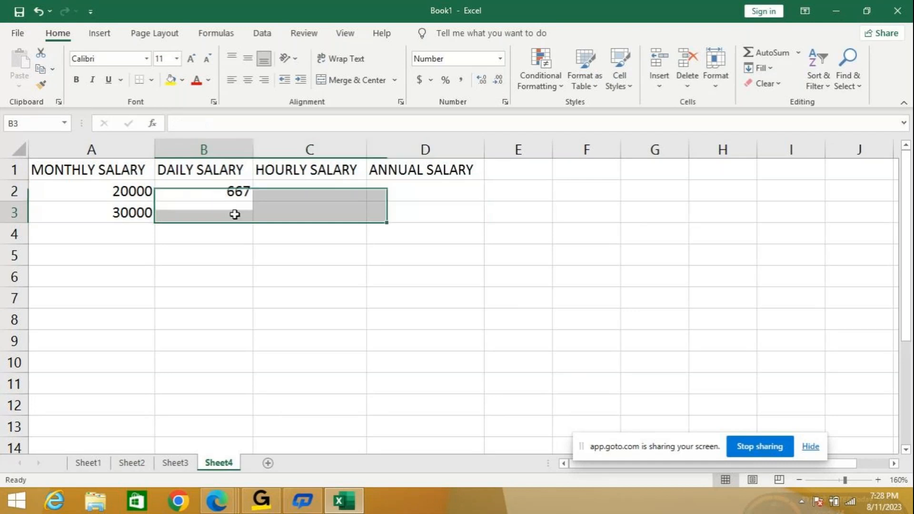
click(233, 192)
double_click(253, 201)
- Begin the hourly salary formula in C2 with =A2/30, referencing the monthly salary
click(276, 194)
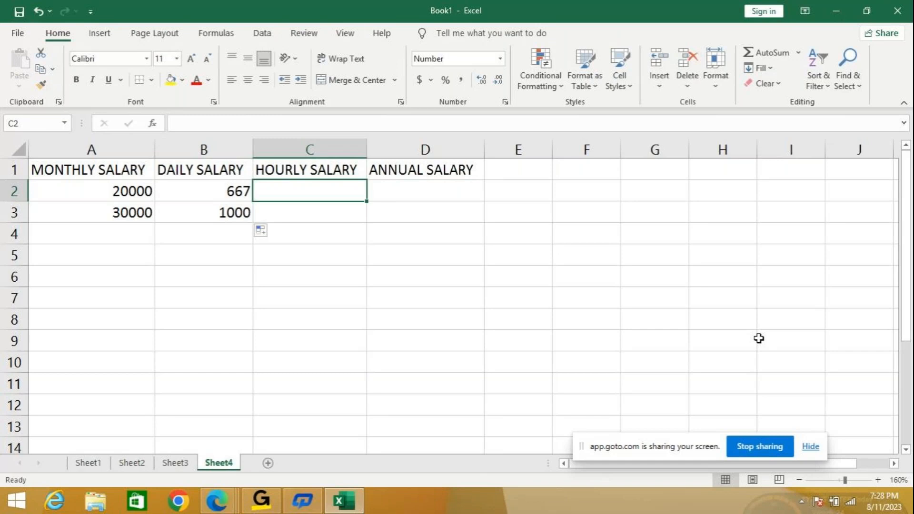
text(=)
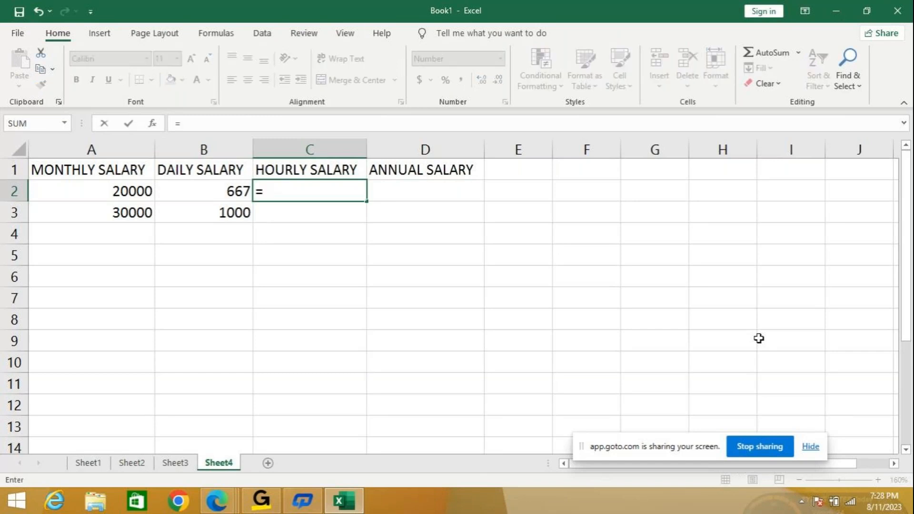
key(Left)
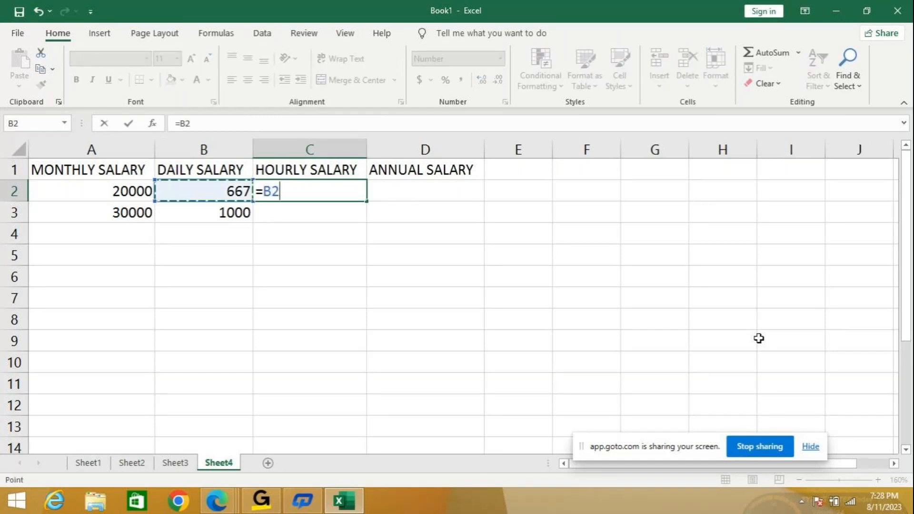
key(Left)
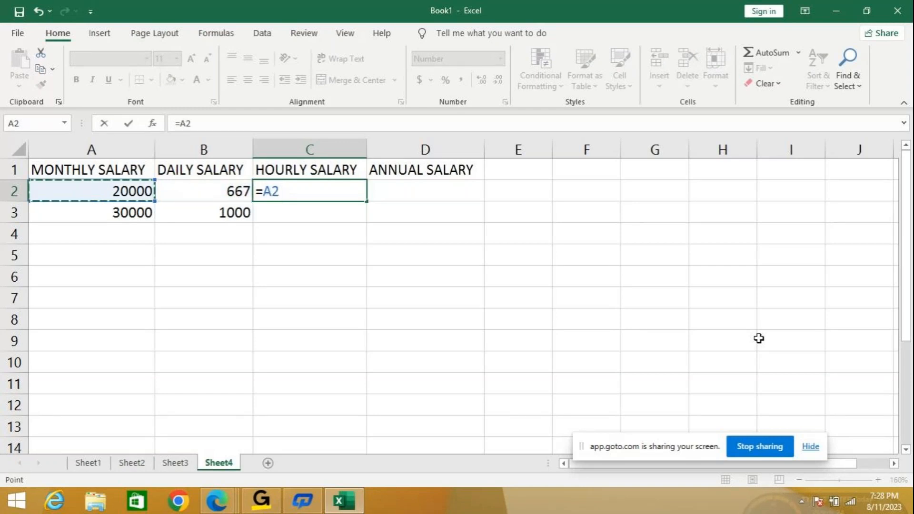
text(/30)
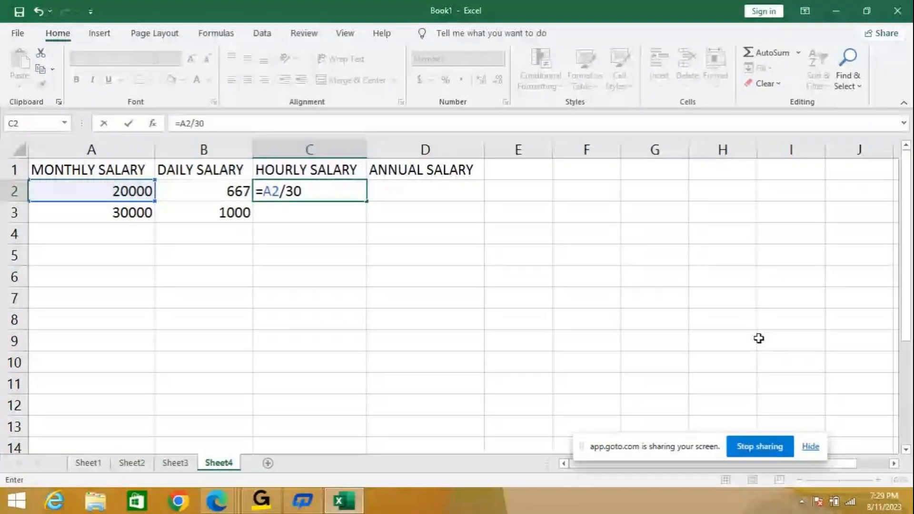
- Complete the hourly salary formula in C2 as =(A2/30)/12 and fill it down to C3
click(181, 125)
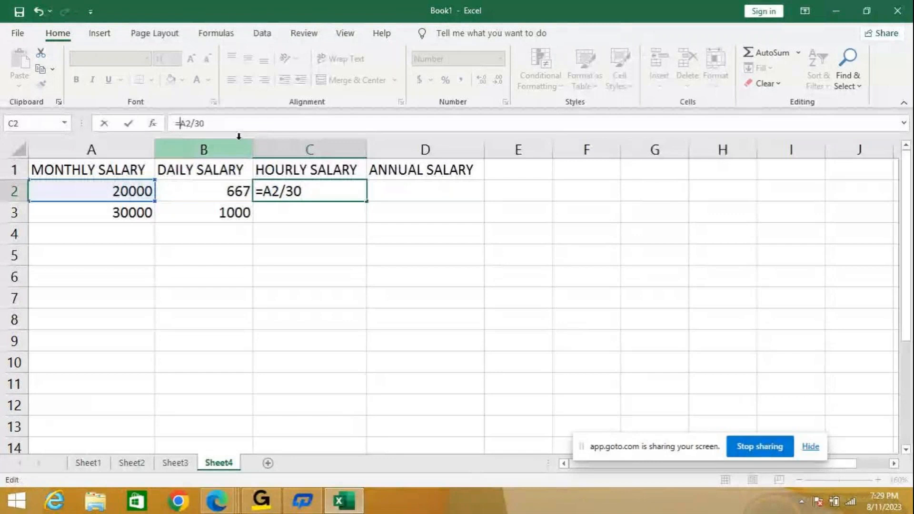
text(()
key(Right)
key(Right)
key(Right)
key(Right)
key(Right)
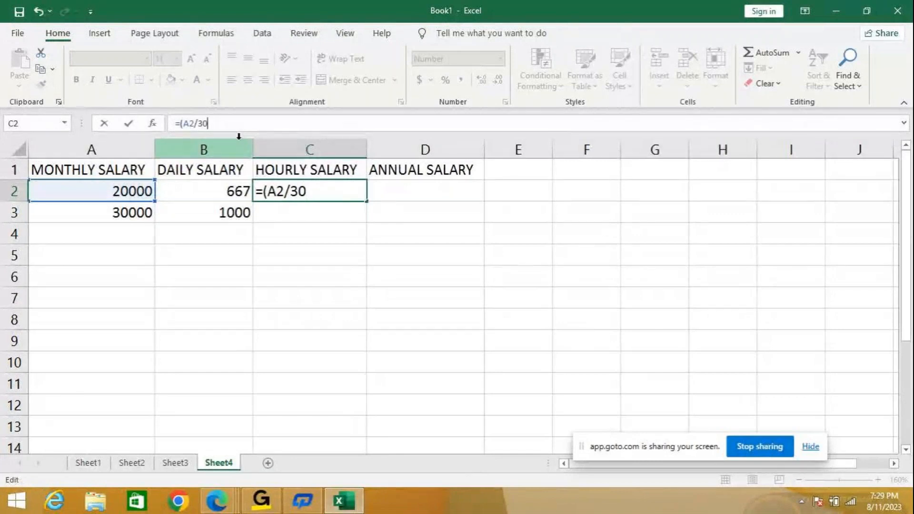
text()/12)
key(Return)
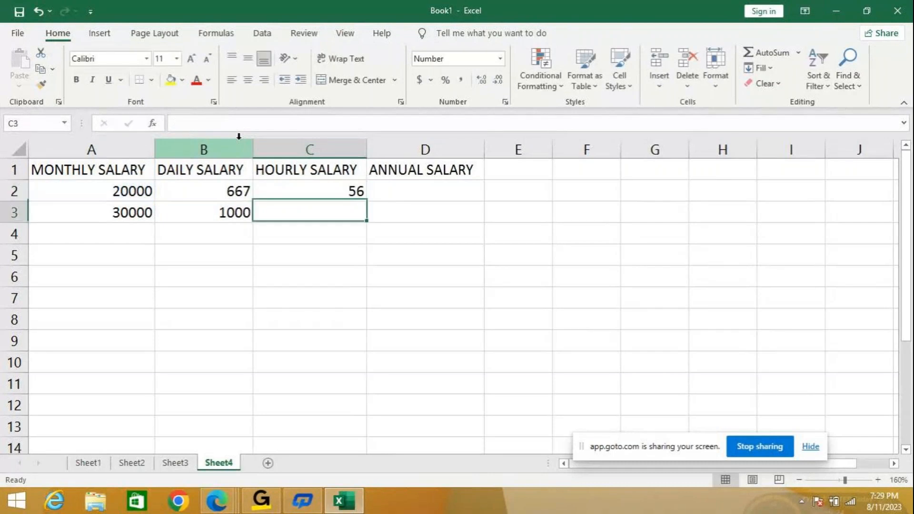
click(310, 191)
drag(367, 201, 373, 228)
- Calculate the annual salary in D2 with the formula =A2*12
click(389, 192)
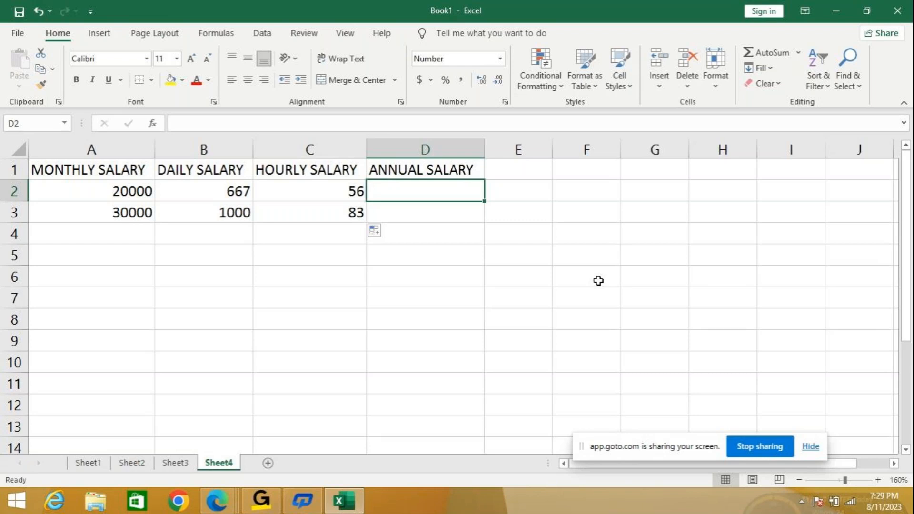
text(=)
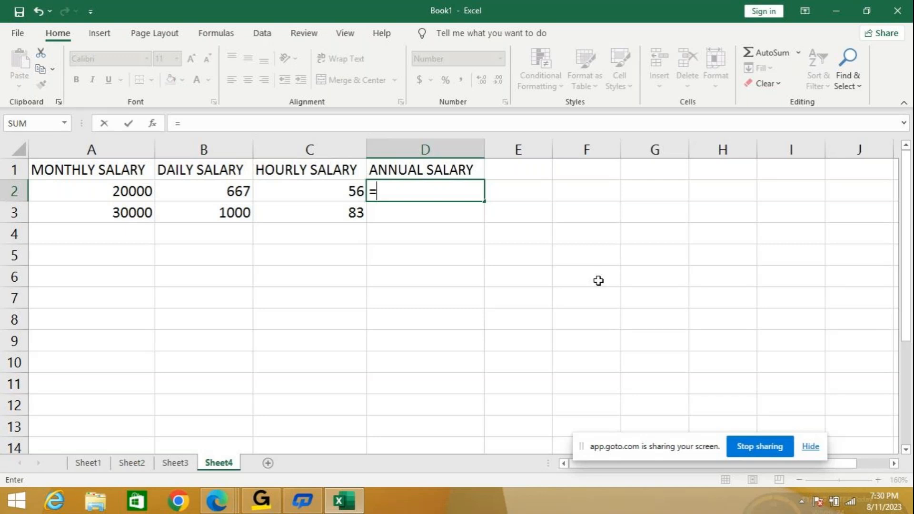
text(A)
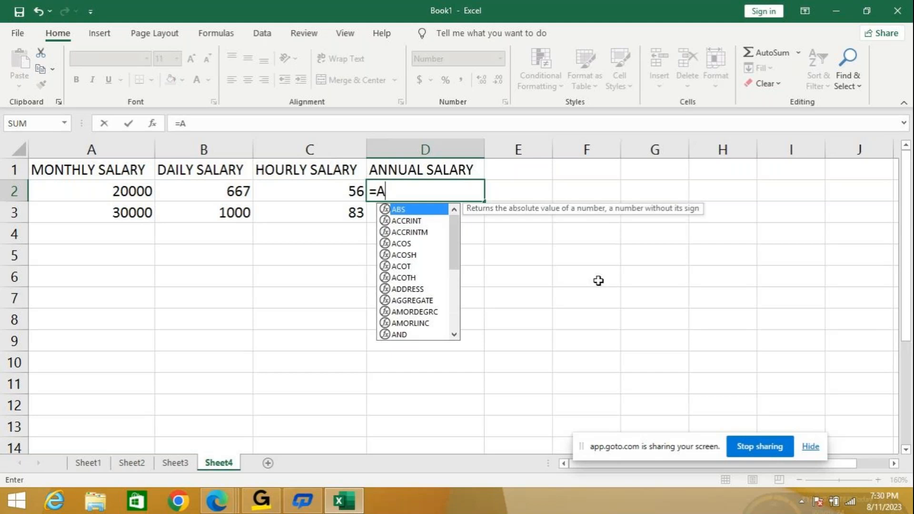
text(2*12)
key(Return)
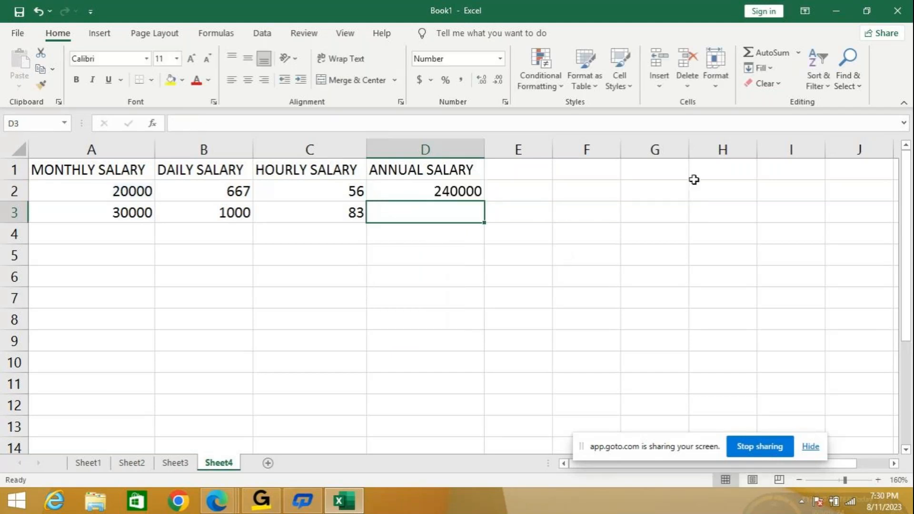
- Fill the annual salary formula from D2 down to D3
click(481, 193)
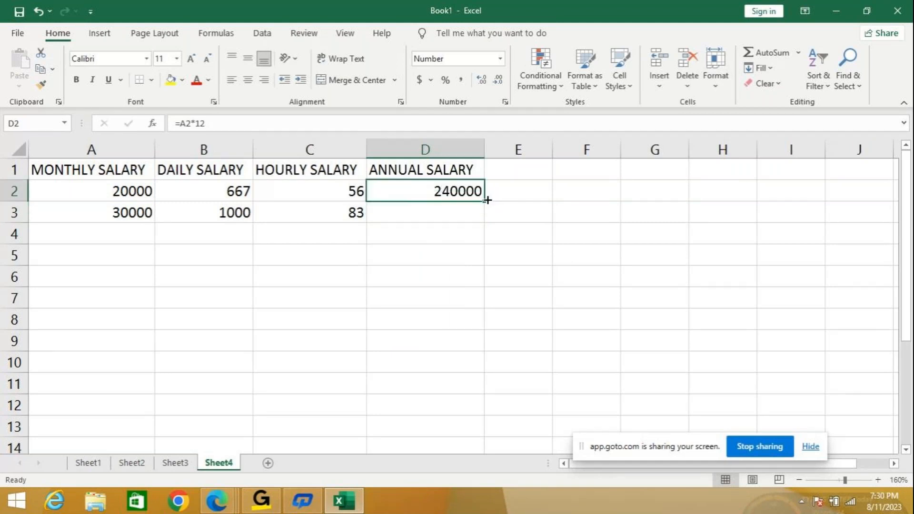
double_click(487, 200)
key(Escape)
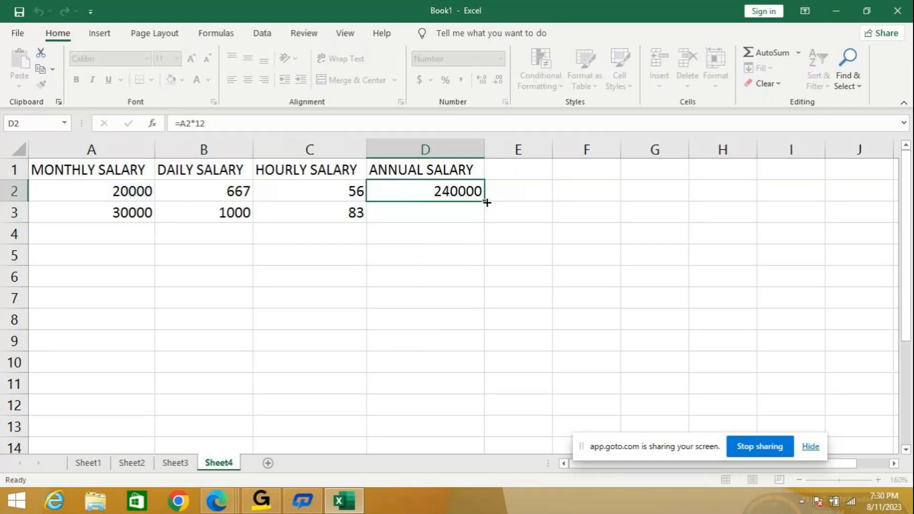
drag(487, 202, 476, 215)
- Convert the first daily salary back to a monthly amount in B4 with the formula =B2*30
click(229, 241)
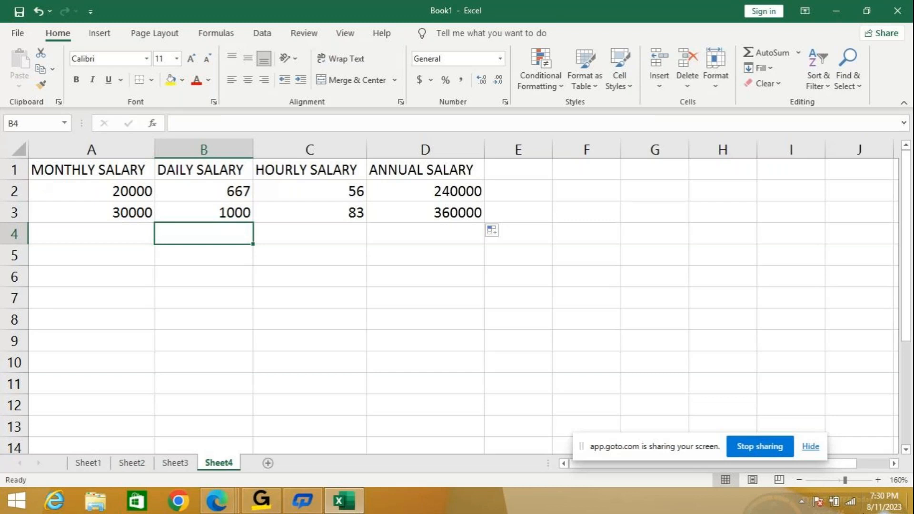
text(=B)
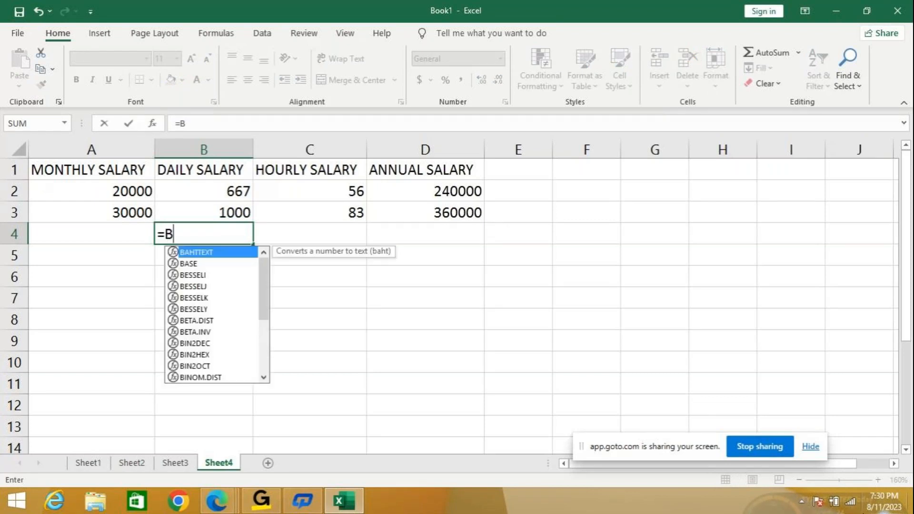
text(2*)
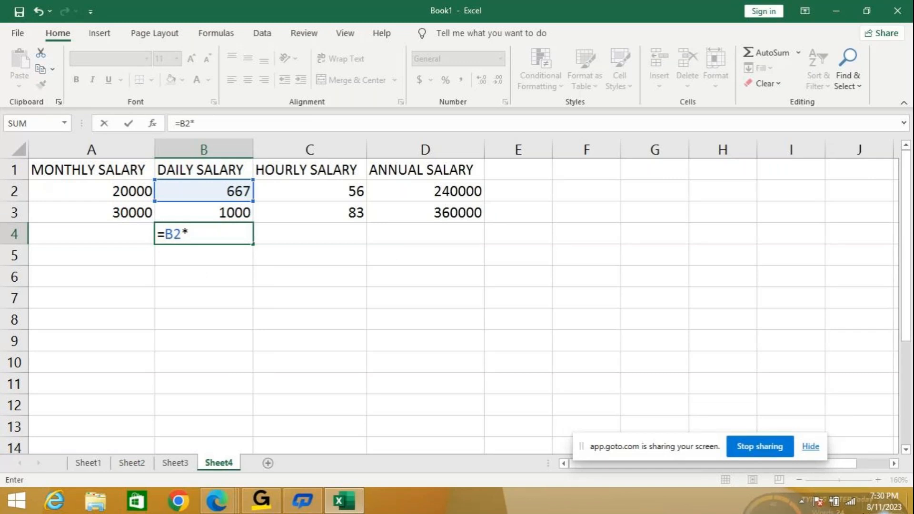
text(30)
key(Return)
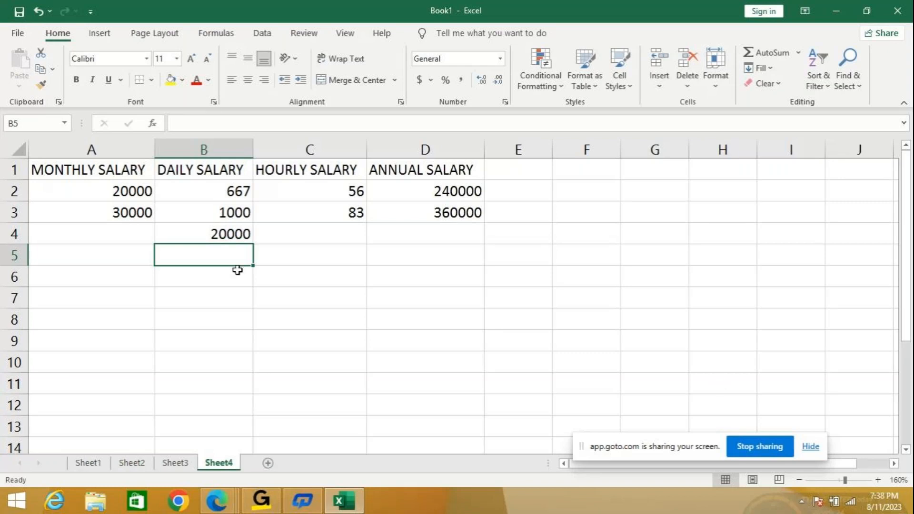
click(225, 235)
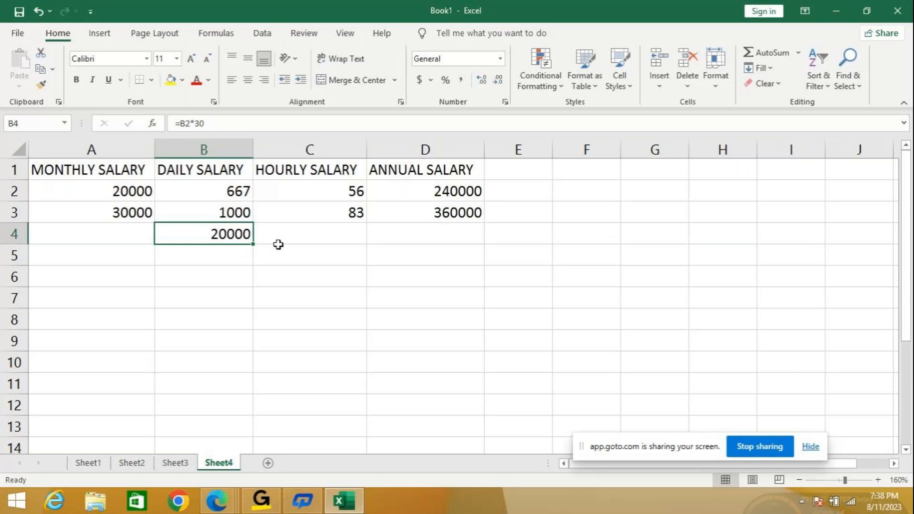
click(312, 234)
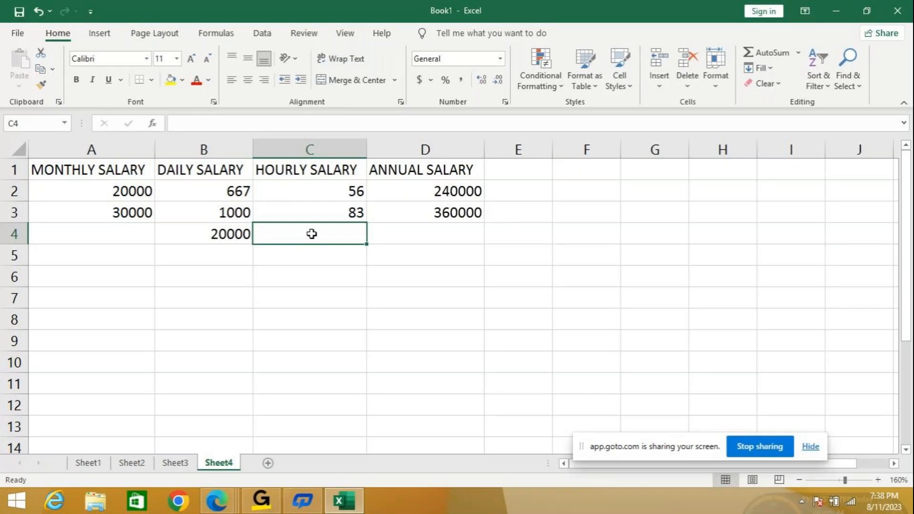
click(224, 234)
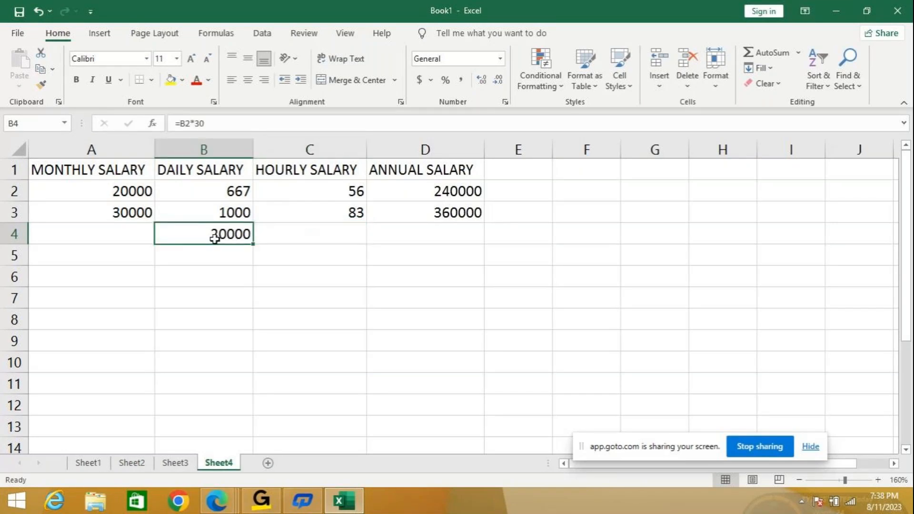
click(293, 239)
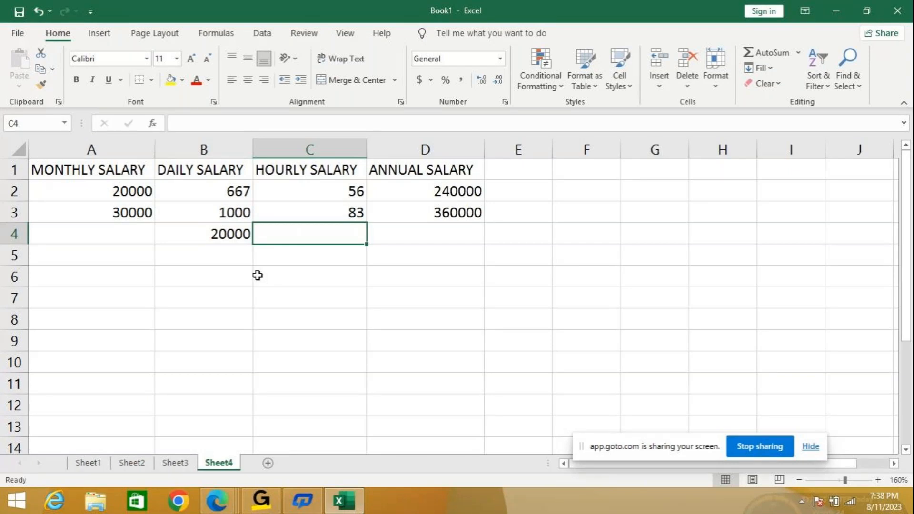
- Display the daily and hourly salaries in B2:C3 with two decimal places, and reduce them back to whole numbers
click(221, 191)
drag(221, 191, 288, 211)
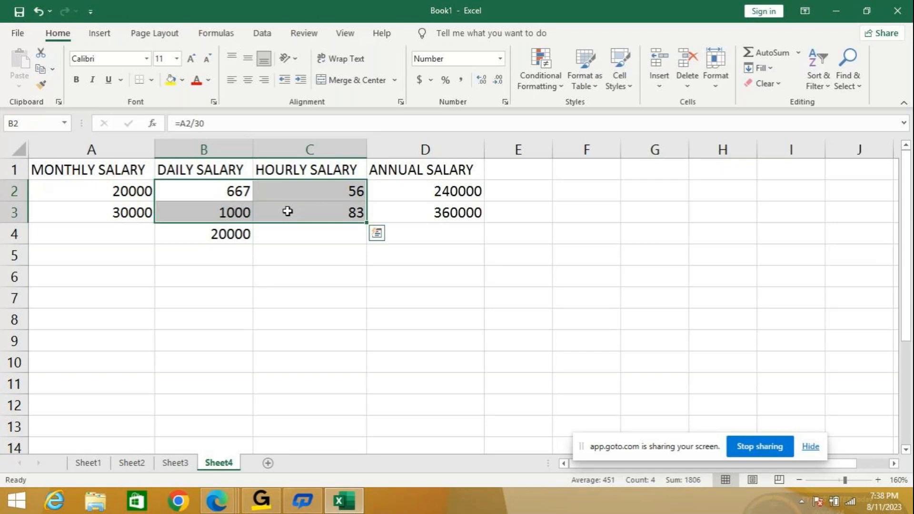
click(477, 86)
click(478, 85)
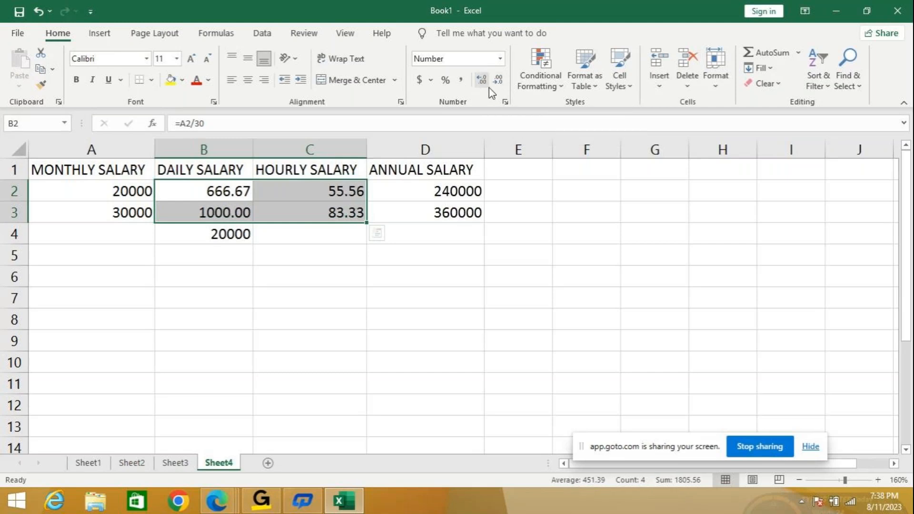
click(499, 86)
click(498, 81)
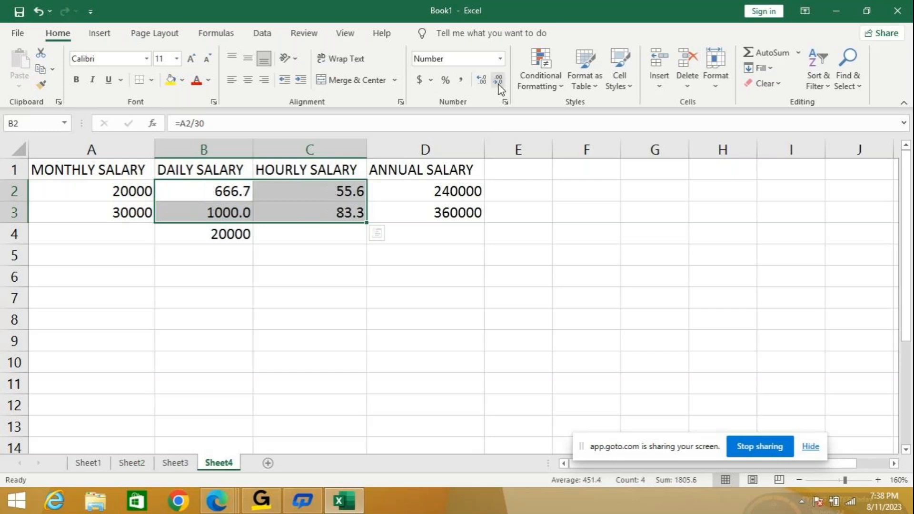
click(498, 81)
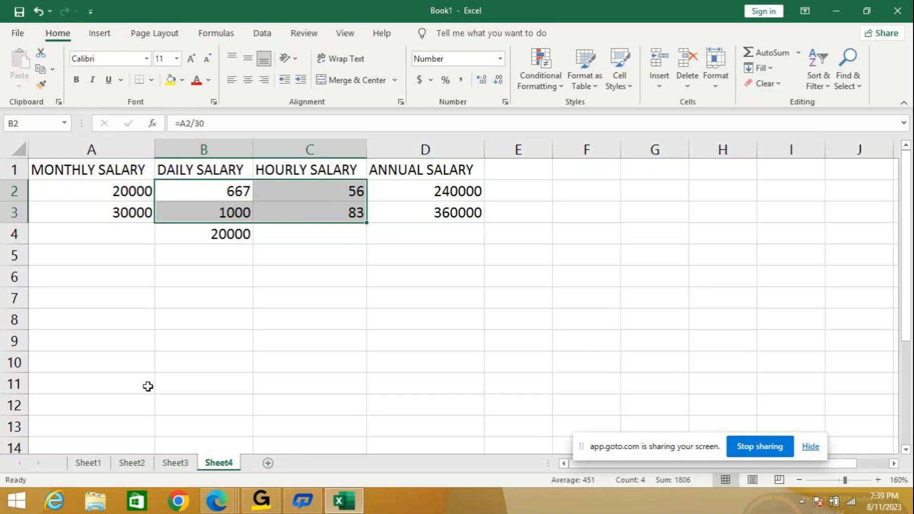
- Clear the monthly conversion formula from cell B4
click(236, 229)
key(Delete)
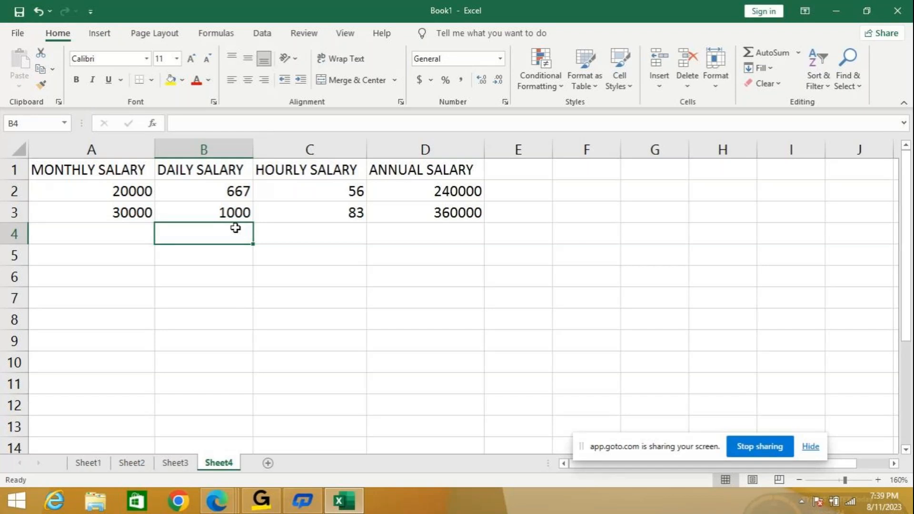
click(230, 265)
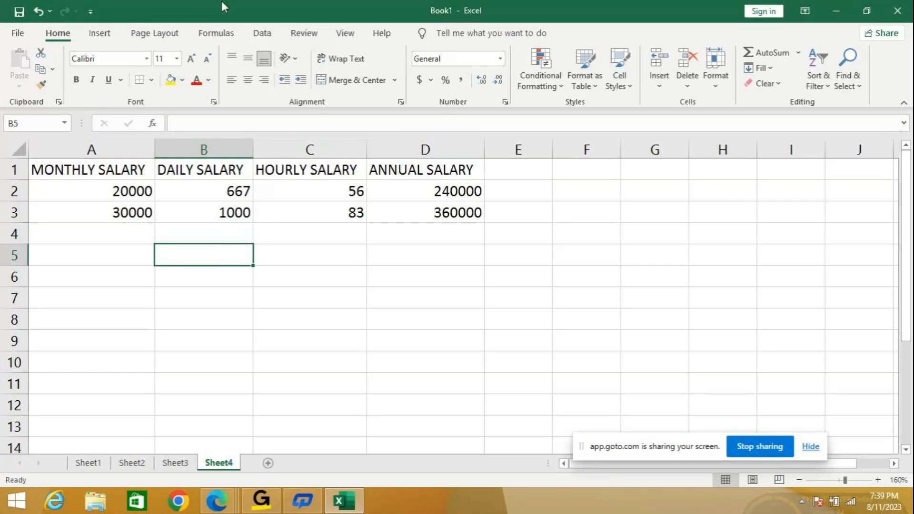
click(220, 37)
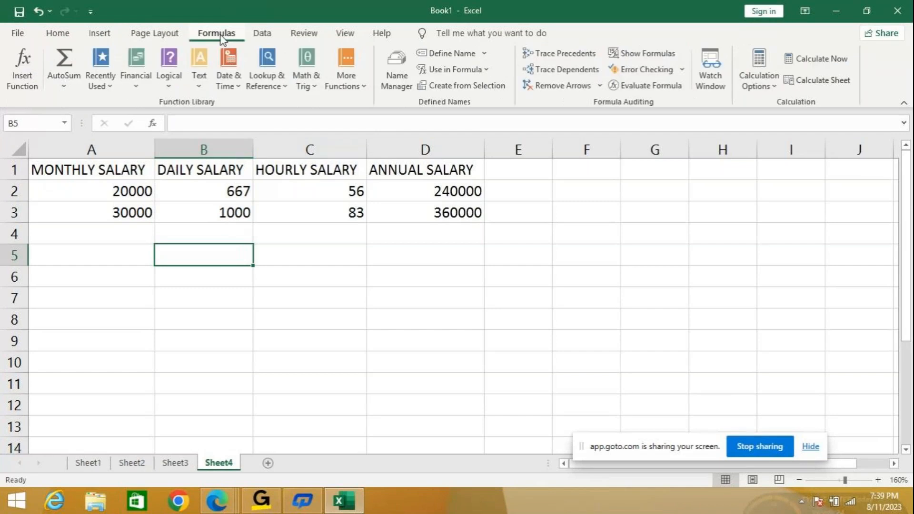
click(262, 35)
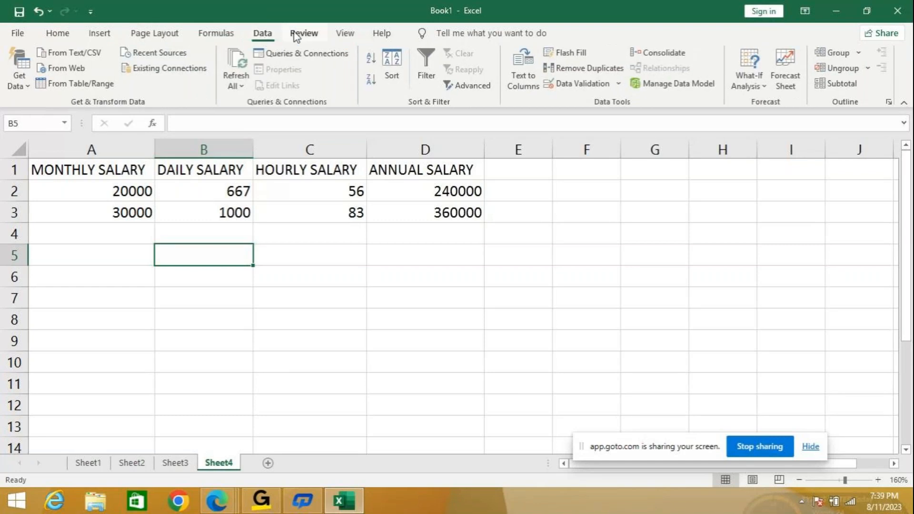
scroll(345, 34, down, 1)
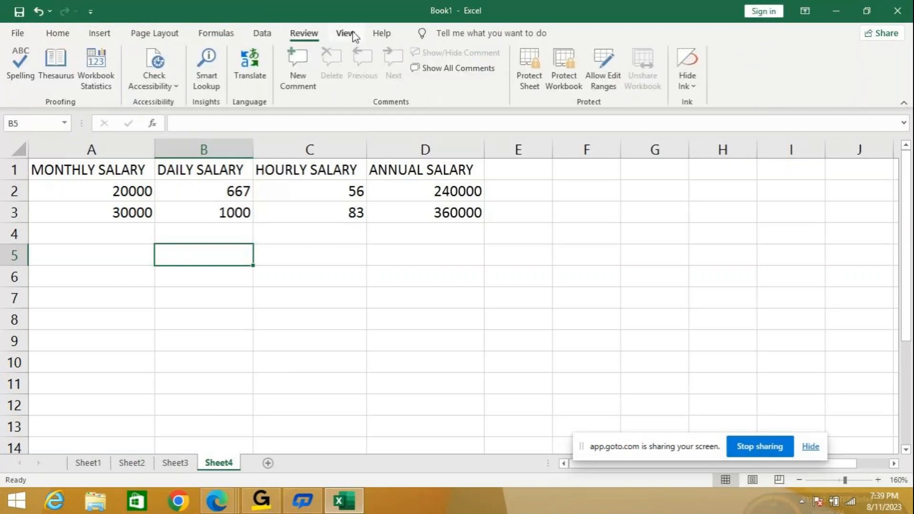
scroll(347, 33, down, 1)
click(15, 33)
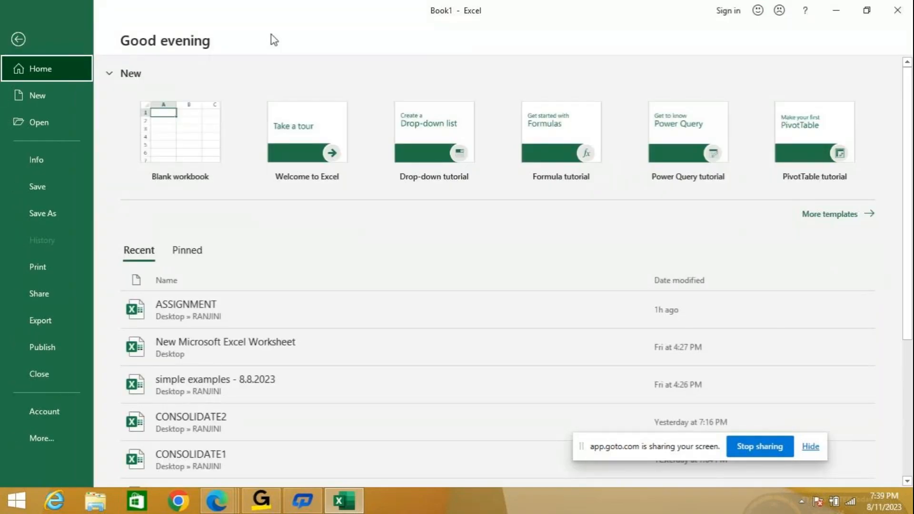
key(Escape)
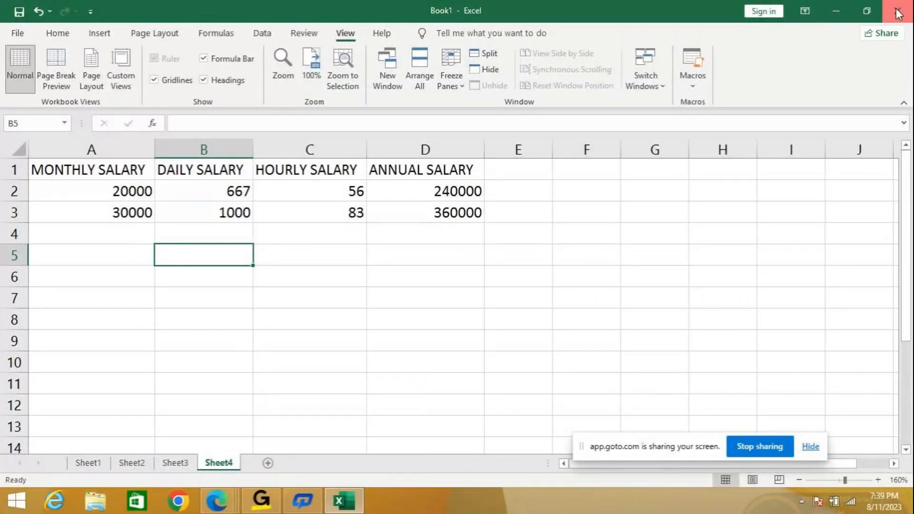
- Close the Book1 workbook without saving it
click(897, 13)
click(455, 272)
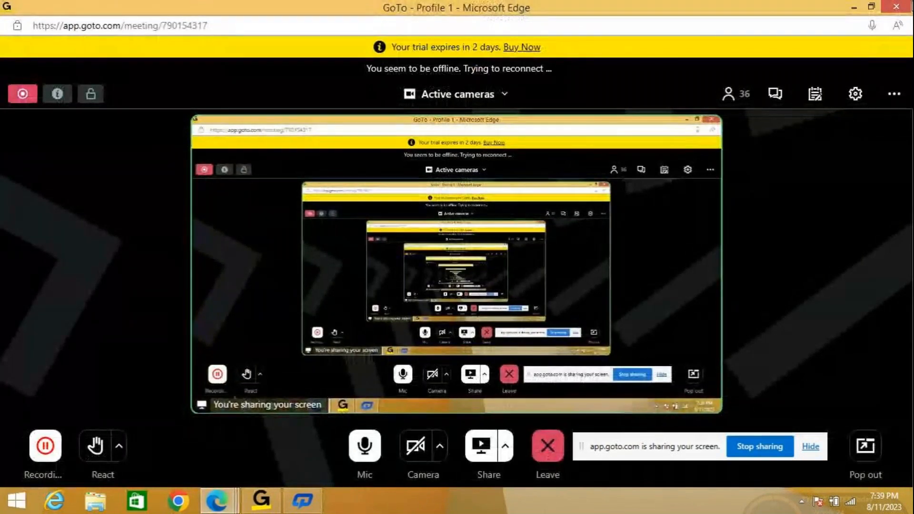
- Search the computer for EXCEL and launch Excel
key(super)
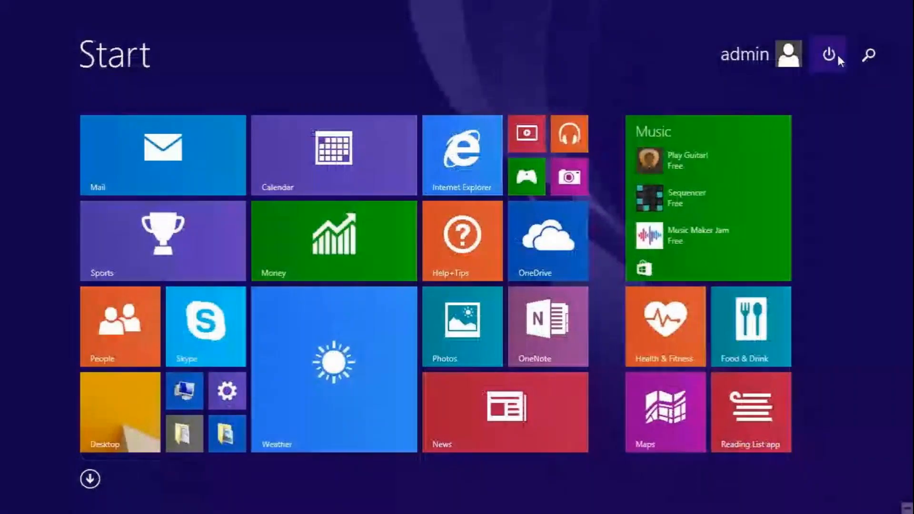
click(829, 54)
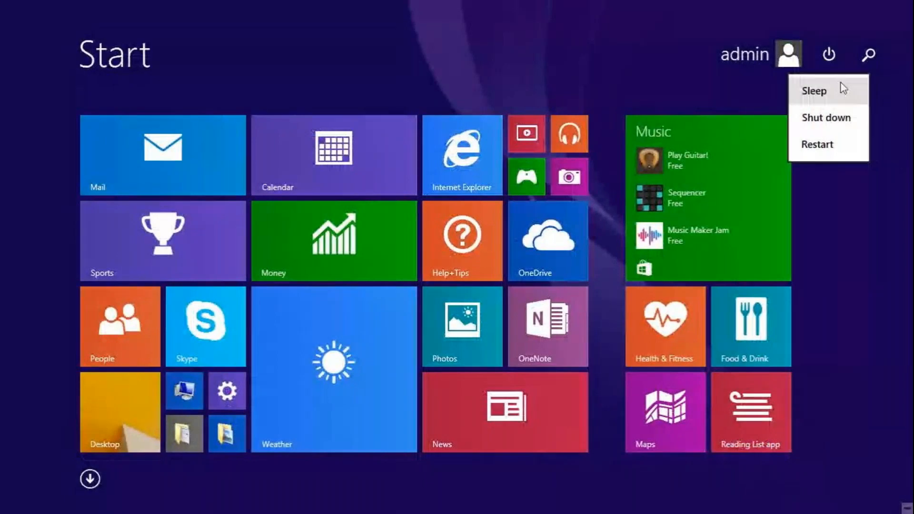
click(879, 58)
click(878, 56)
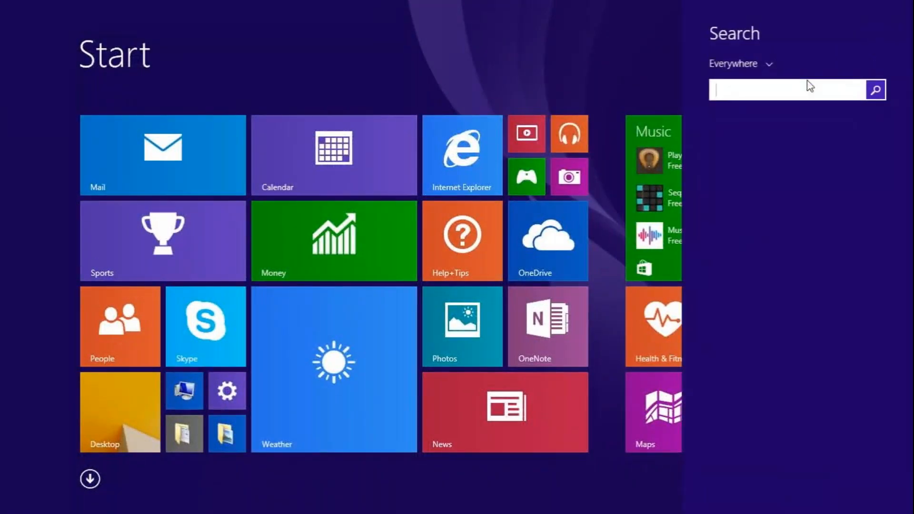
click(802, 90)
text(EXCEL)
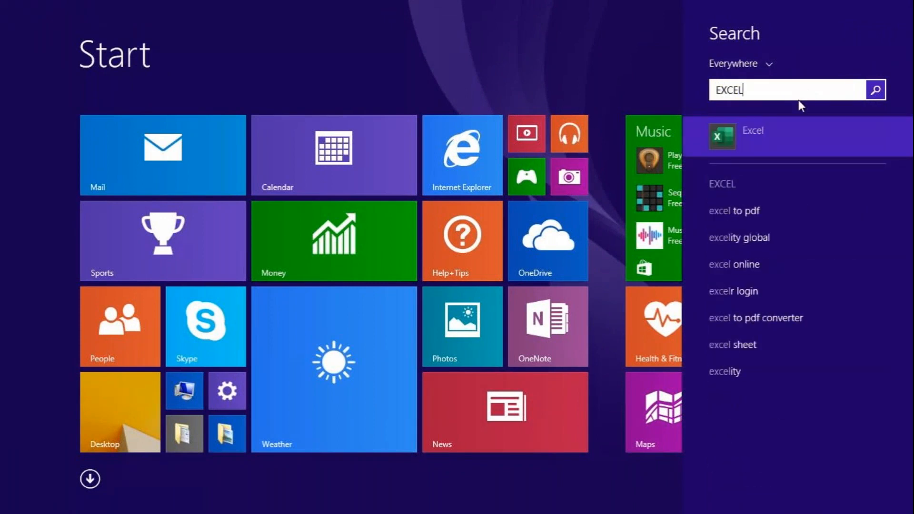
key(Return)
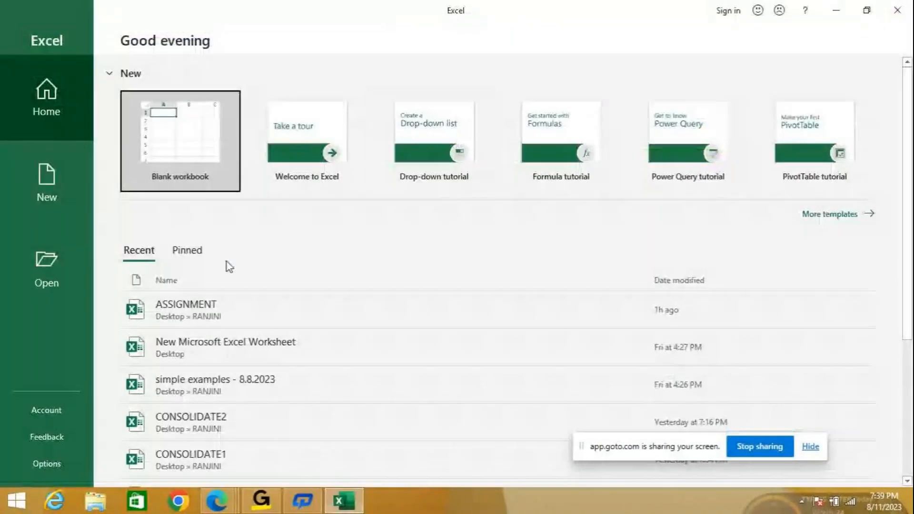
- Start entering the password for the recent ASSIGNMENT workbook, and cancel opening it
click(210, 313)
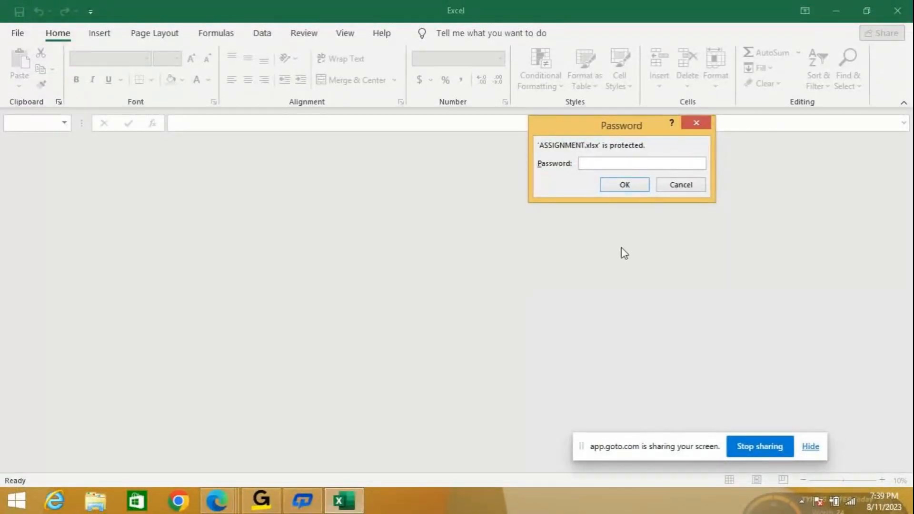
text(••••)
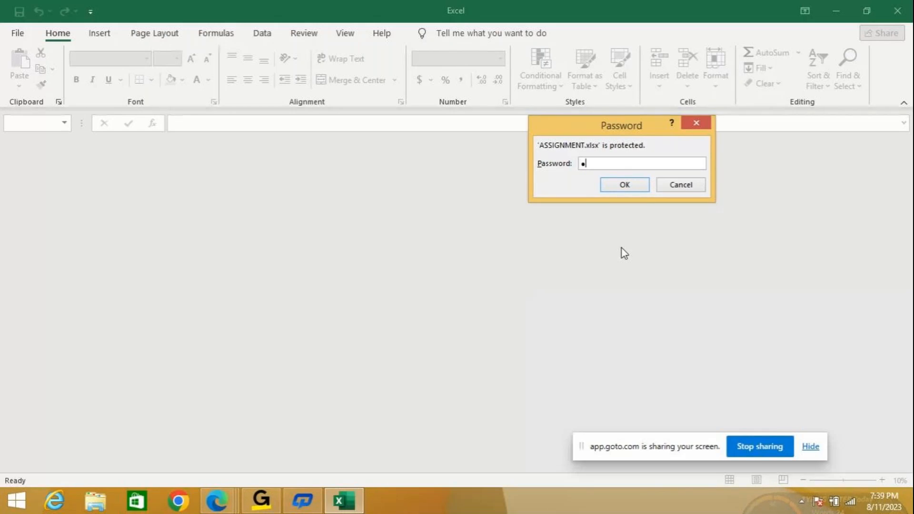
text(•)
key(BackSpace)
key(BackSpace)
key(BackSpace)
key(BackSpace)
key(BackSpace)
click(684, 183)
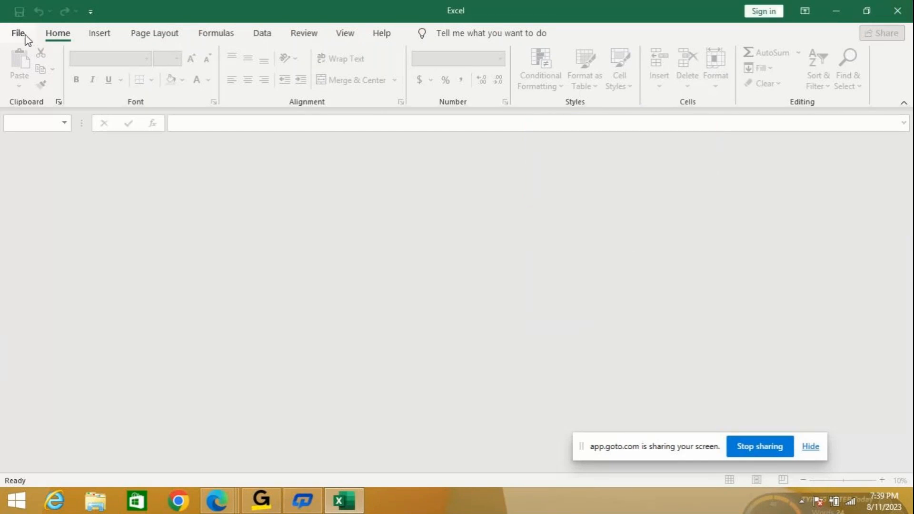
- Try to open the recent workbook "simple examples - 8.8.2023" by entering the file password
click(23, 34)
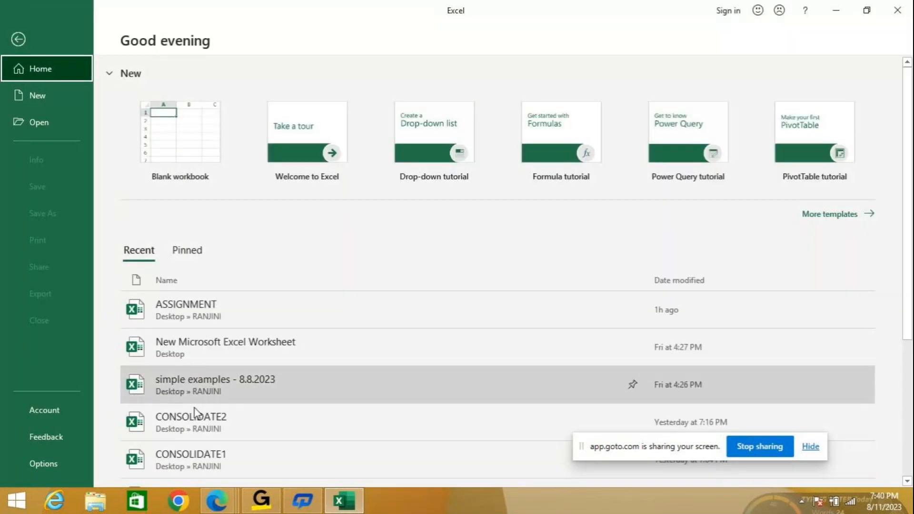
click(209, 391)
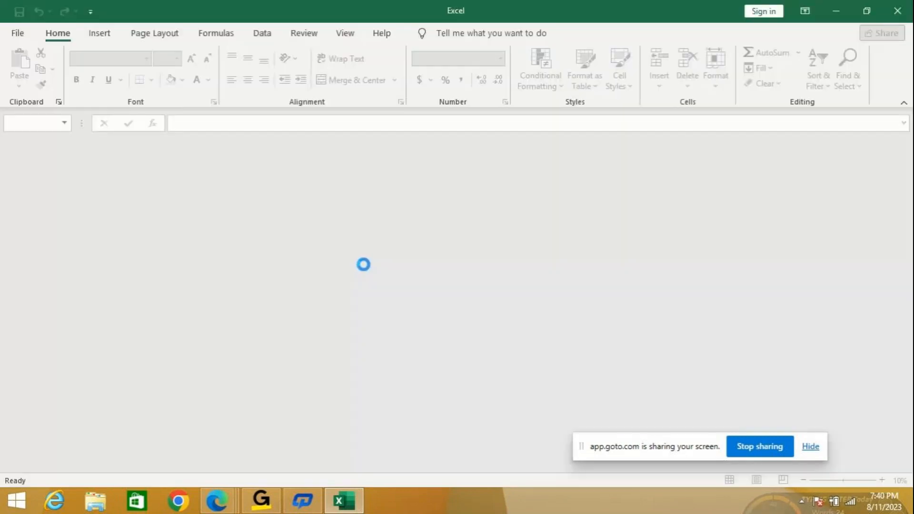
text(*******)
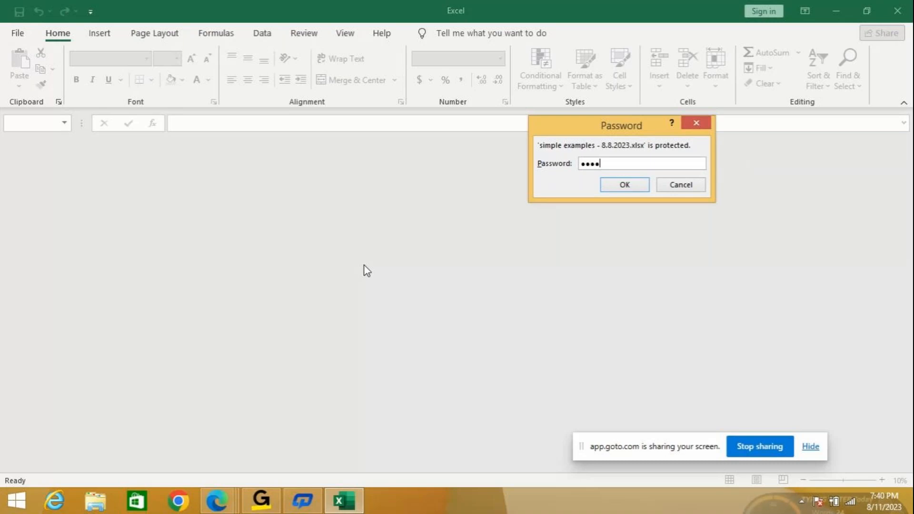
key(Return)
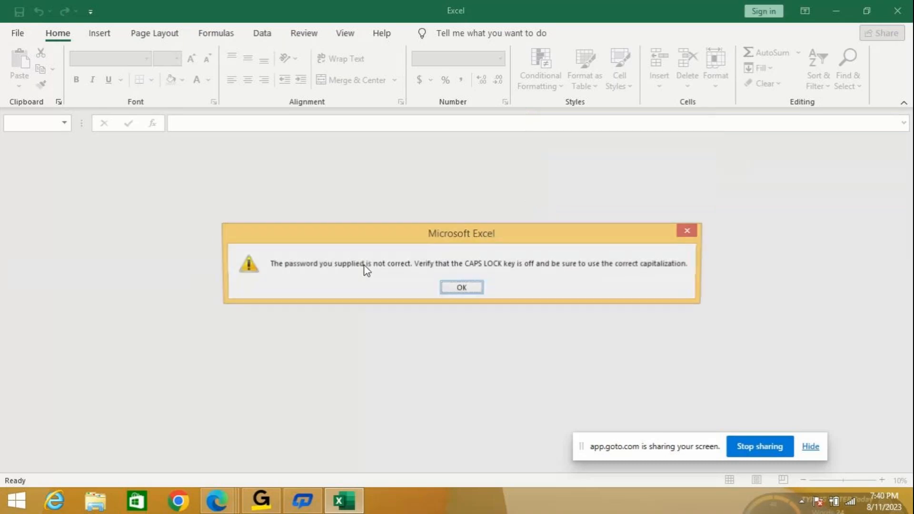
click(461, 288)
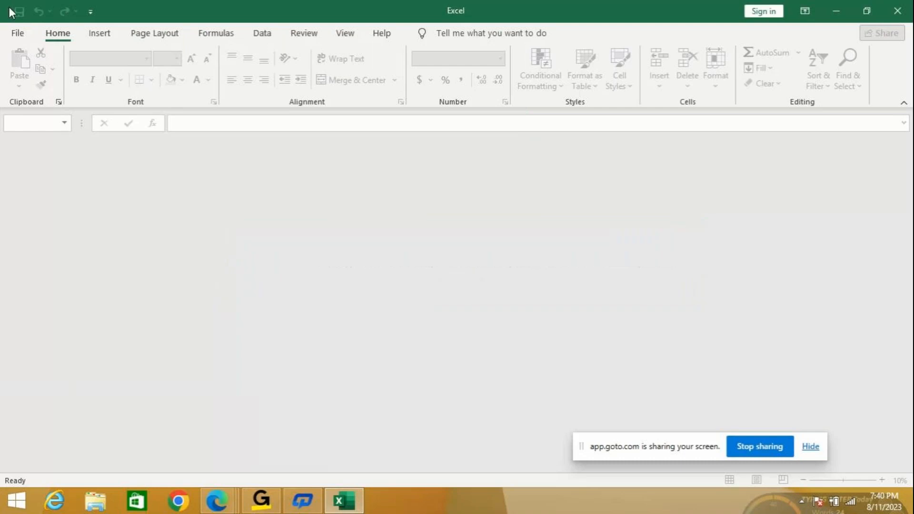
- Open the protected workbook "simple examples - 8.8.2023" from the recent files by entering its password again
click(19, 35)
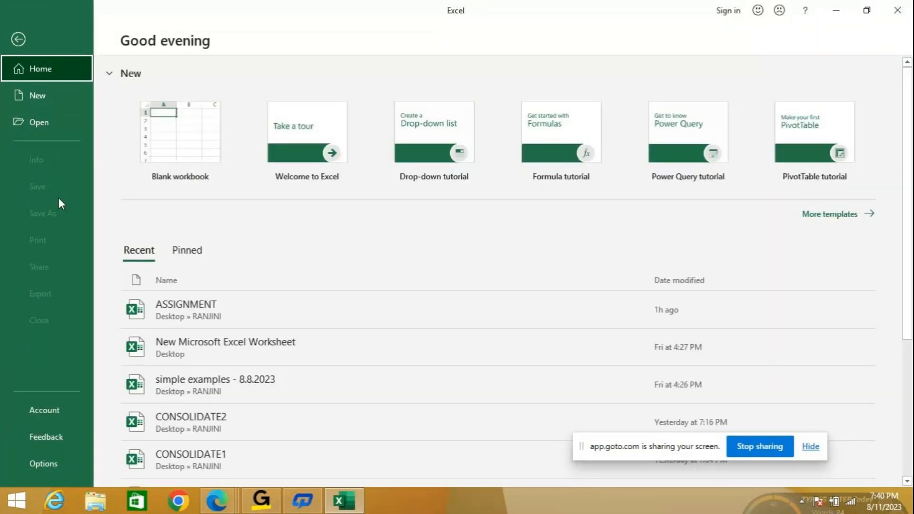
click(213, 395)
text(12)
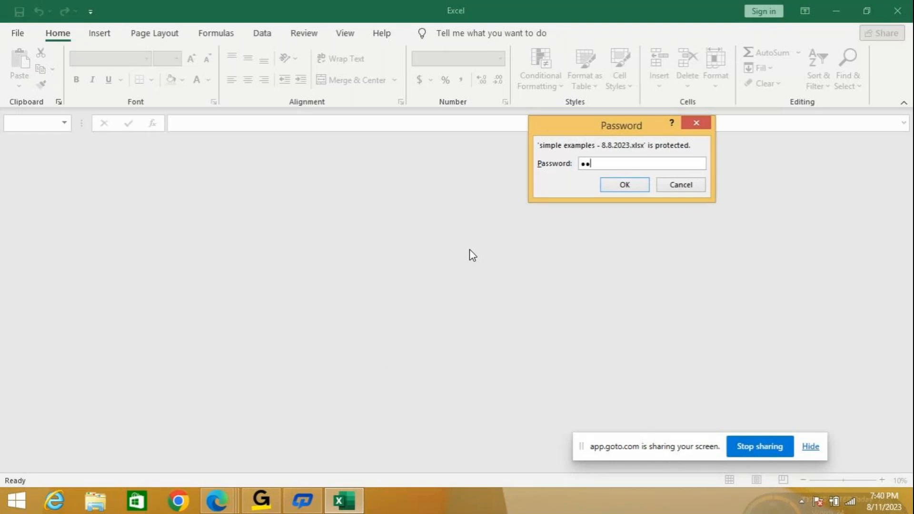
text(345678)
key(Return)
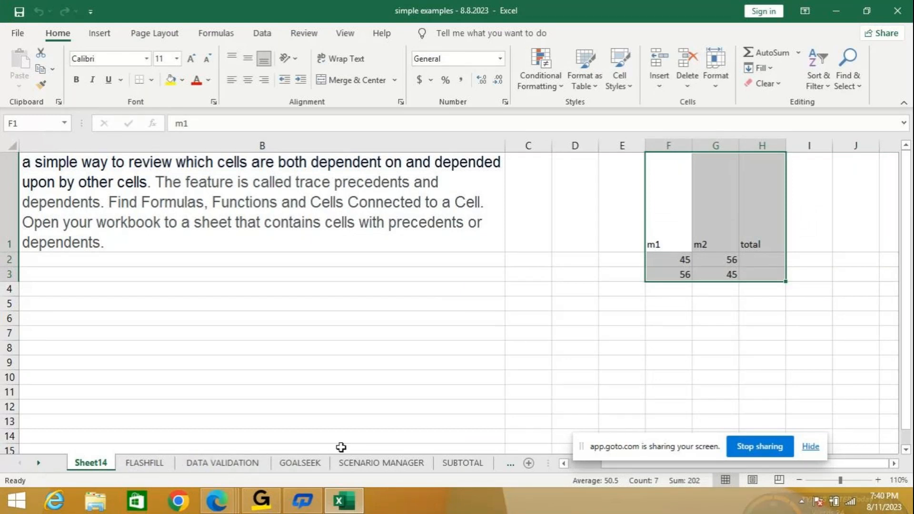
- Go to Sheet1 of the workbook and bring its GST calculation tables into view
click(510, 463)
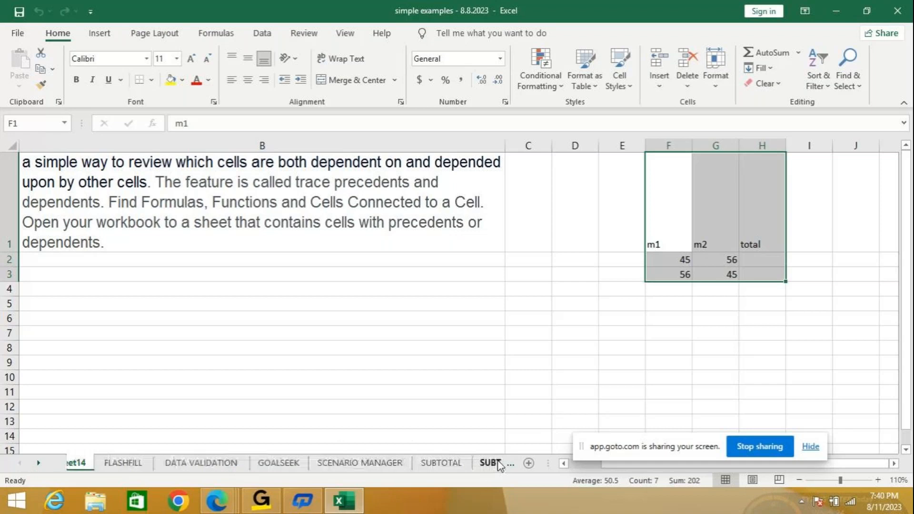
click(490, 465)
click(507, 464)
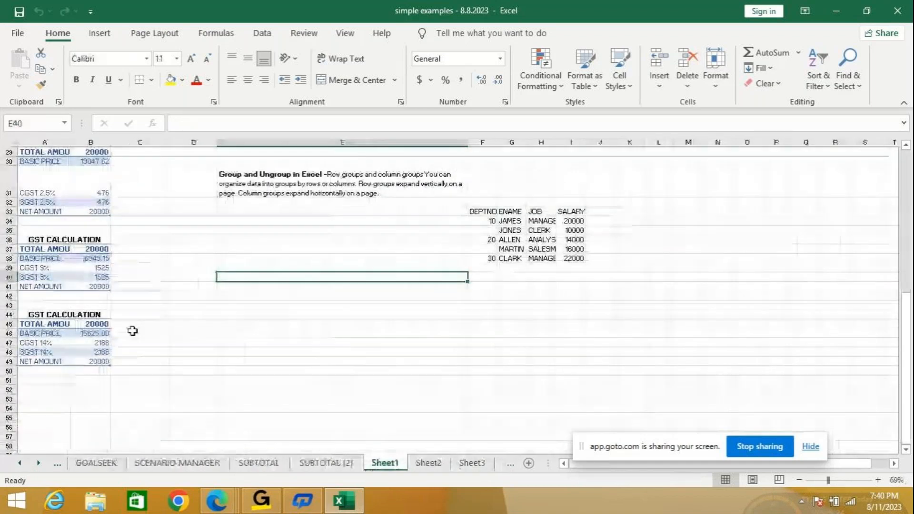
scroll(168, 363, up, 4)
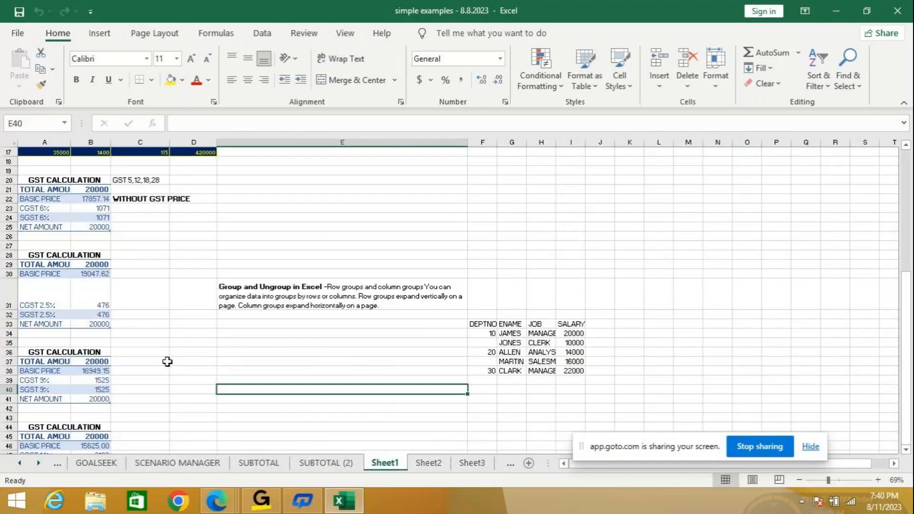
- Fit column A of Sheet1 to its contents and check the basic price formula in B22
scroll(168, 362, up, 5)
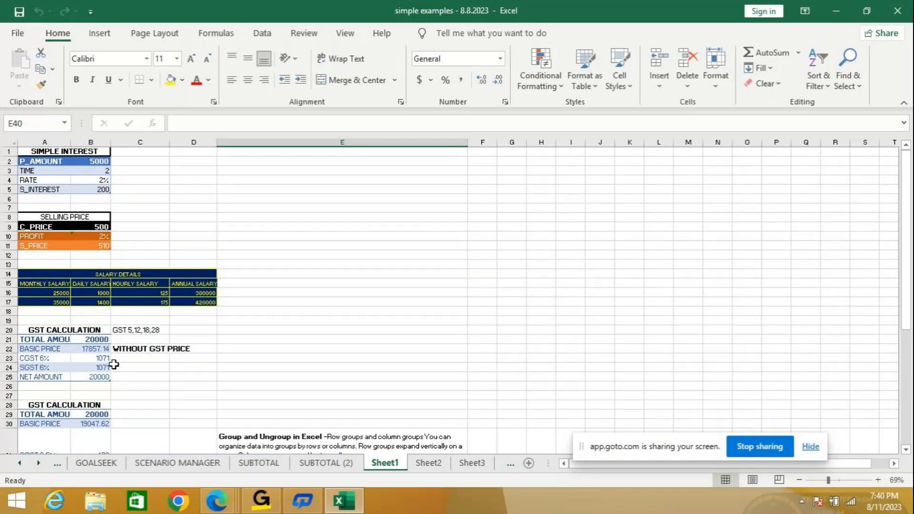
double_click(71, 142)
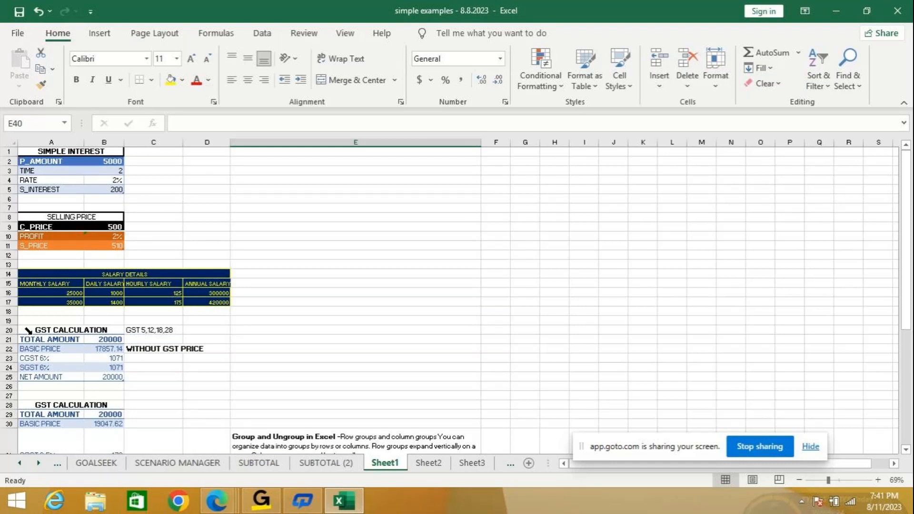
click(109, 350)
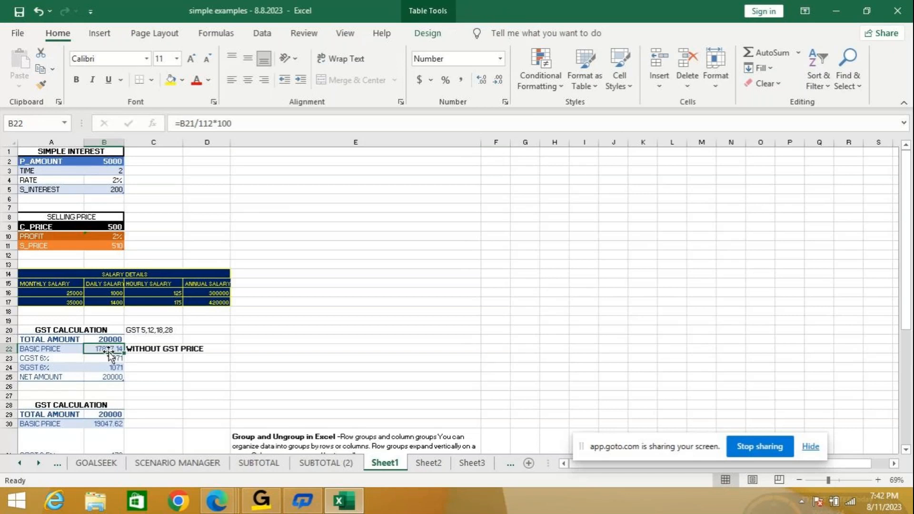
click(281, 332)
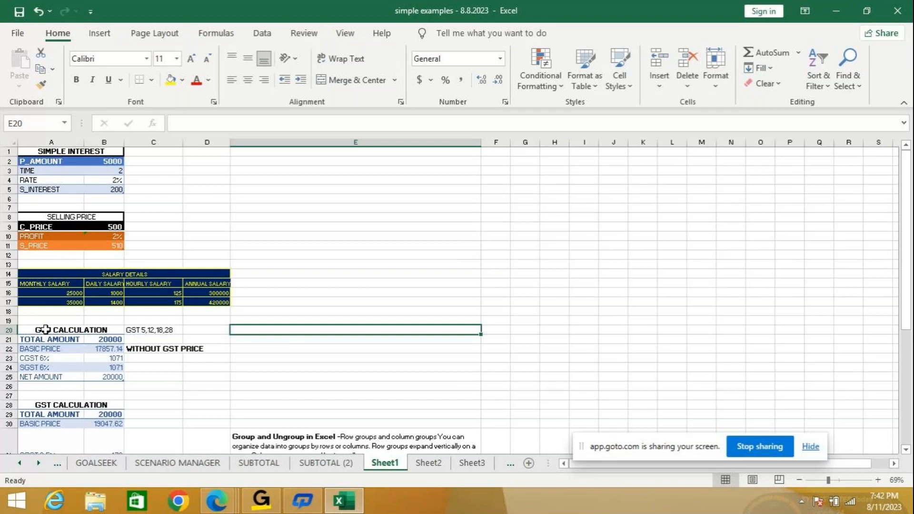
- Copy the first GST CALCULATION table, A20:B25, into a new blank workbook starting at A1
drag(45, 330, 45, 378)
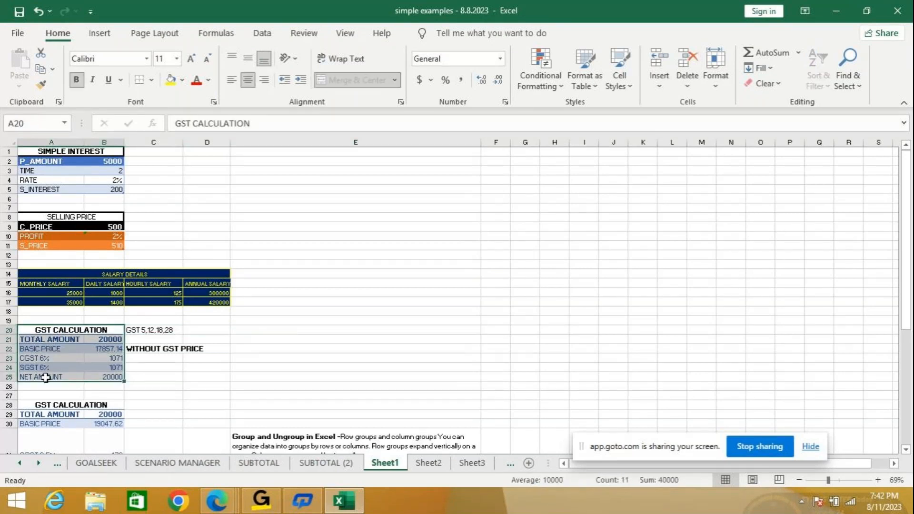
key(ctrl+c)
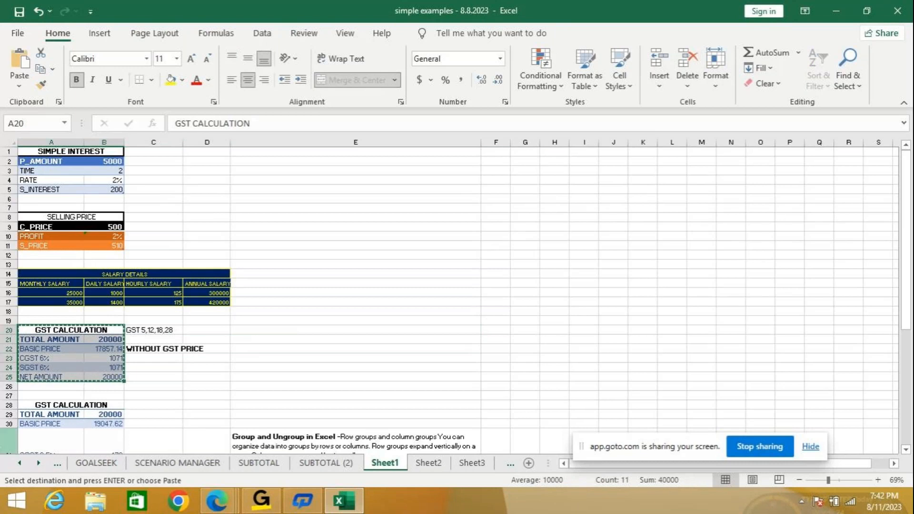
click(15, 37)
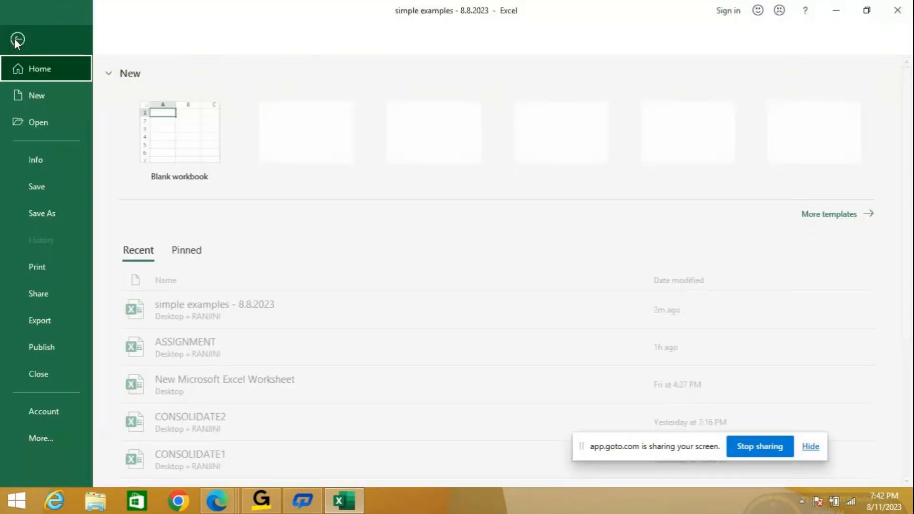
click(175, 137)
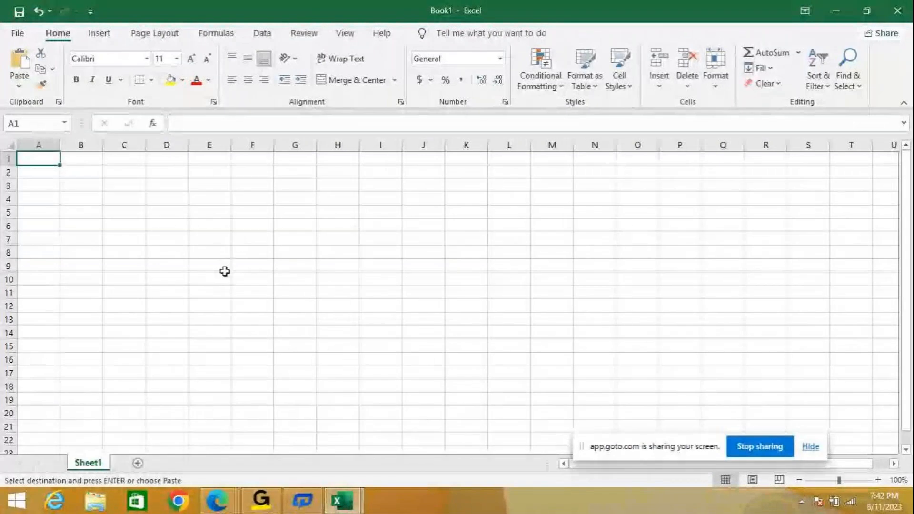
key(ctrl+v)
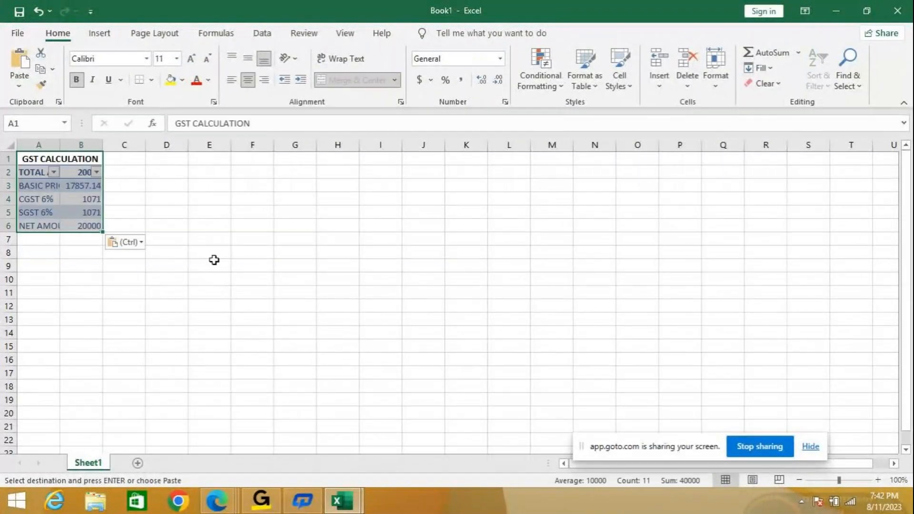
- Widen columns A and B so the pasted GST table's labels and amounts have more room
double_click(102, 146)
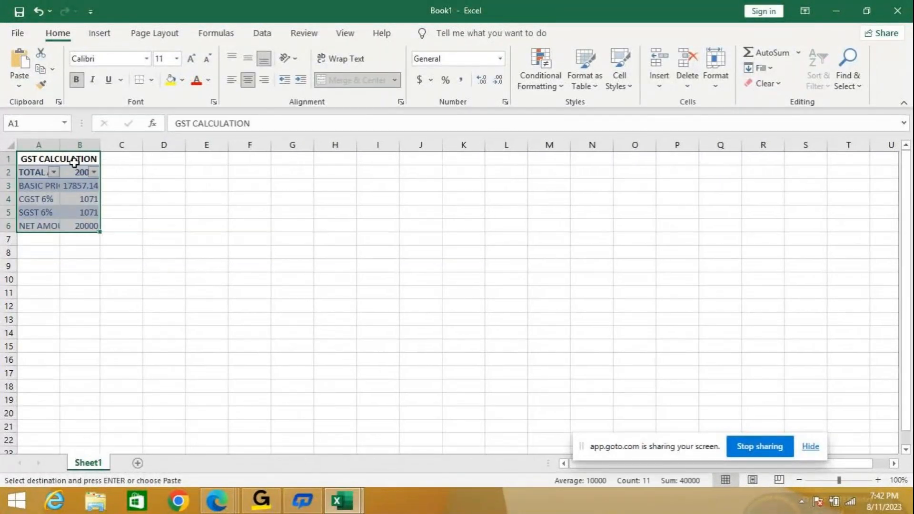
drag(100, 144, 193, 145)
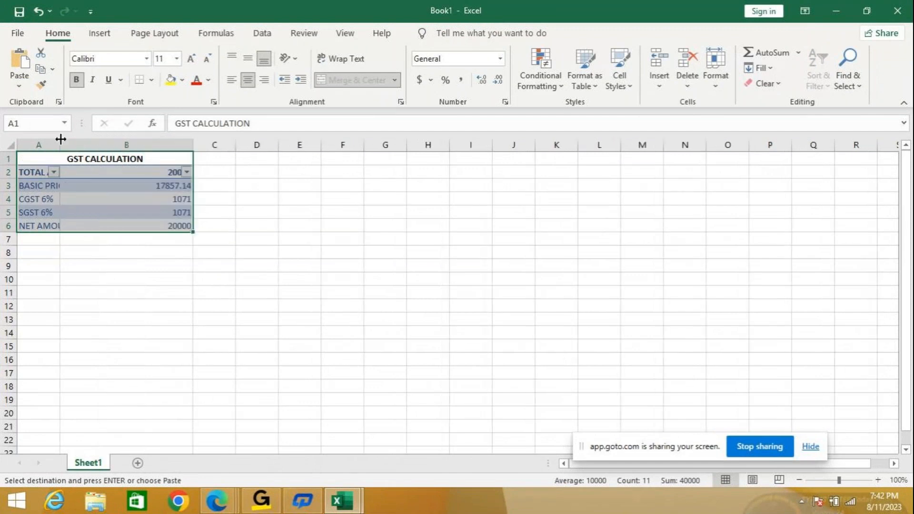
drag(60, 144, 94, 145)
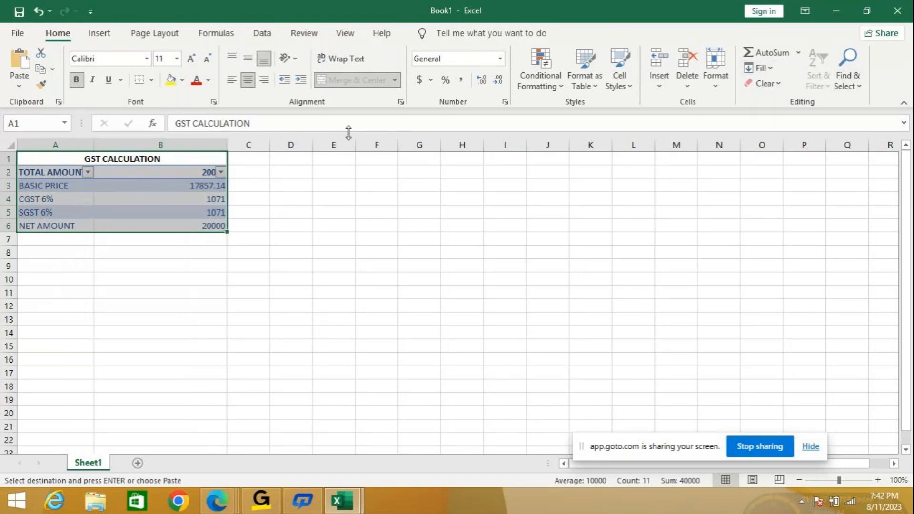
click(324, 204)
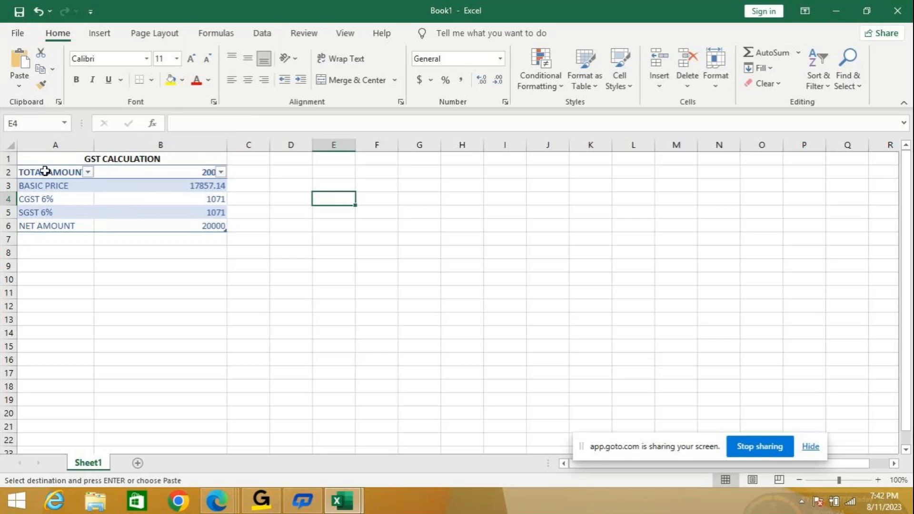
drag(45, 172, 210, 227)
click(261, 34)
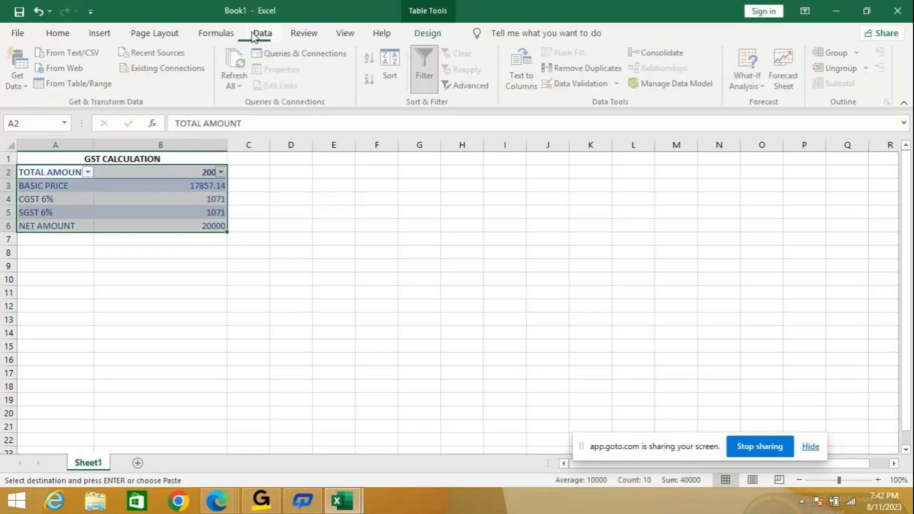
click(377, 252)
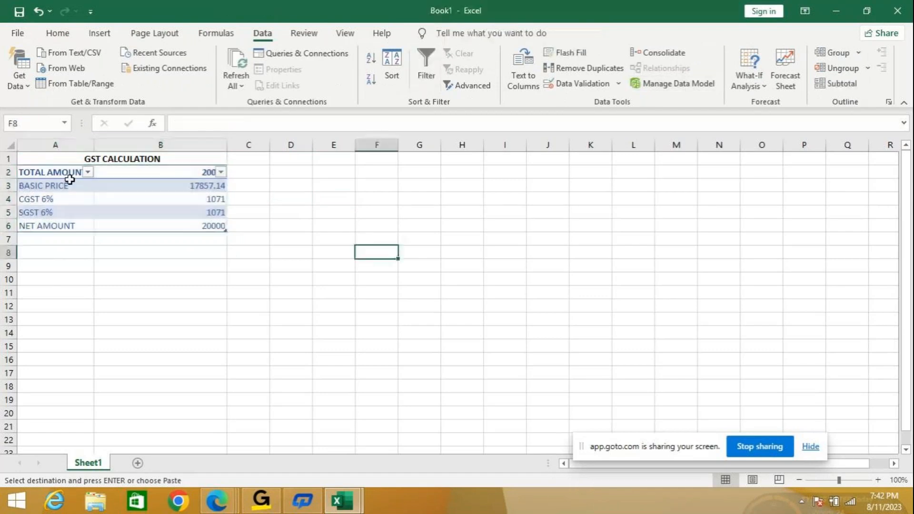
- Copy the labels TOTAL AMOUNT through NET AMOUNT from Sheet1 into A1:A5 of a new Sheet2 and fit column A to them
click(137, 463)
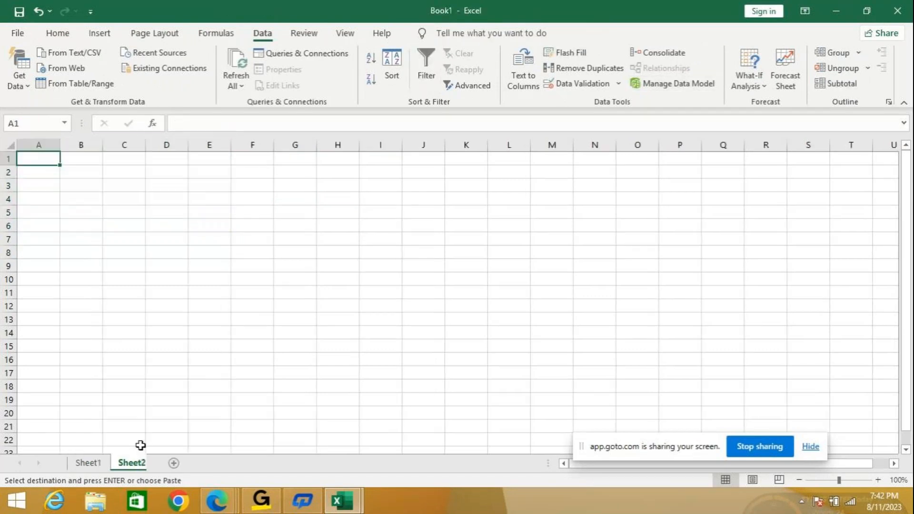
click(91, 463)
drag(56, 177, 57, 226)
key(ctrl+c)
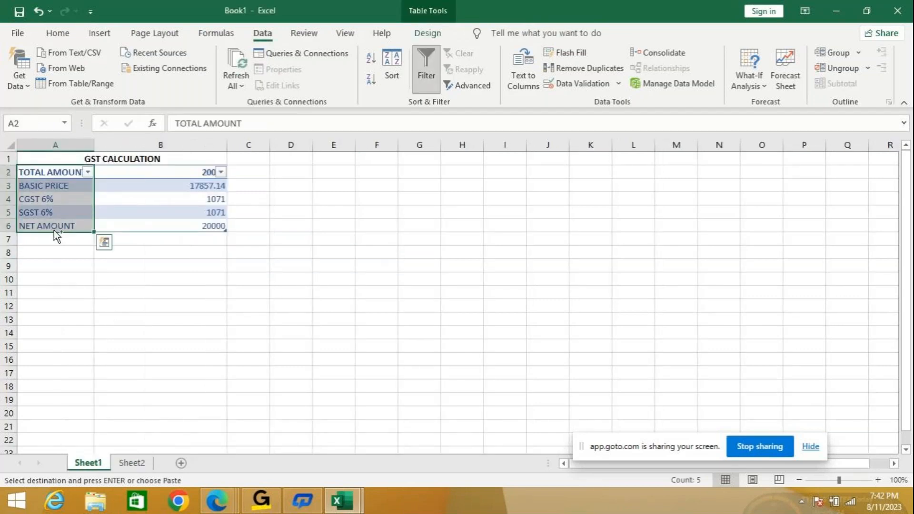
click(141, 463)
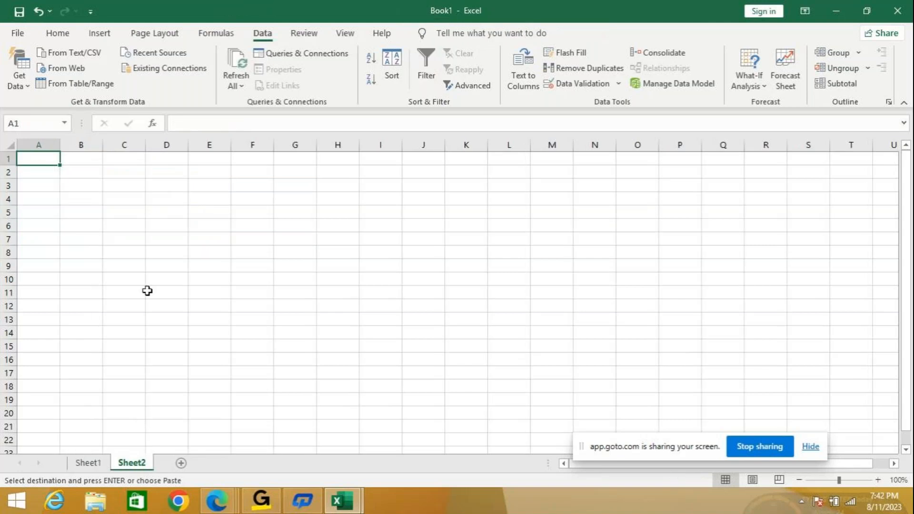
key(ctrl+v)
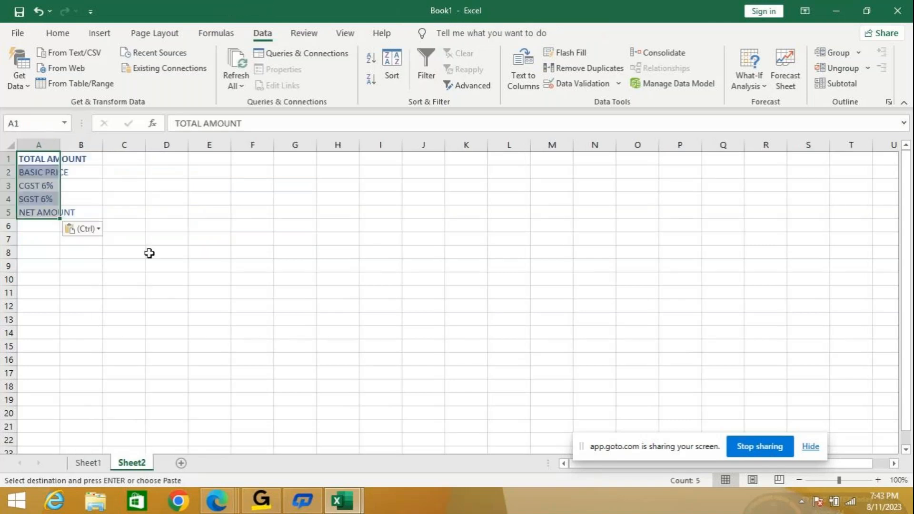
double_click(60, 145)
- Enter 20000 as the total amount in B1 of Sheet2, checking the original GST table first
click(116, 157)
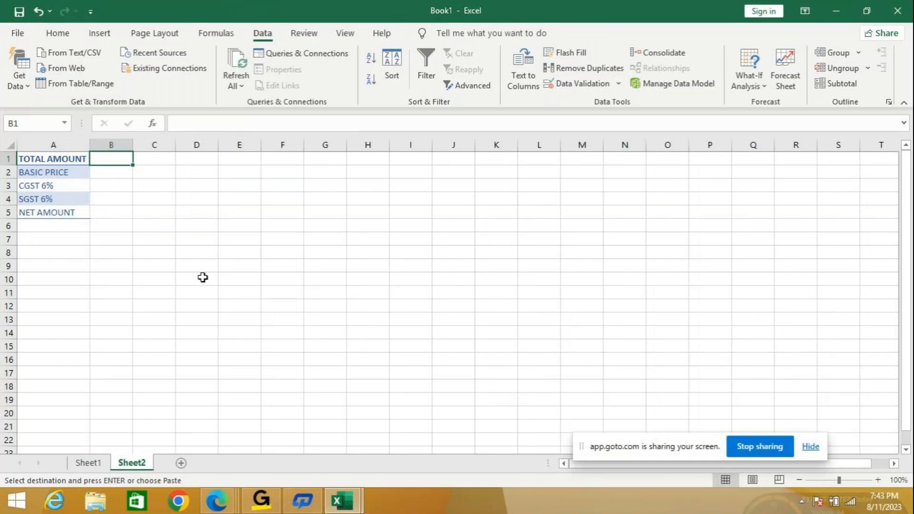
key(alt+Tab)
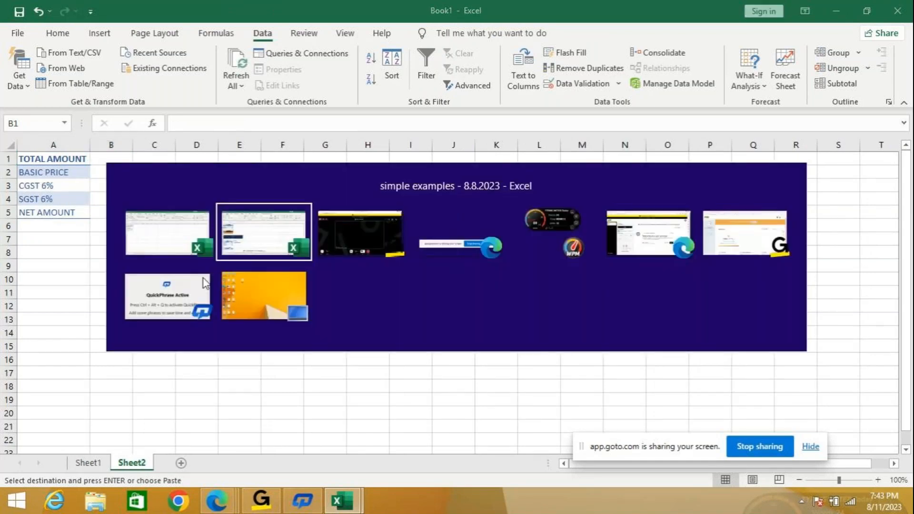
key(alt+Tab)
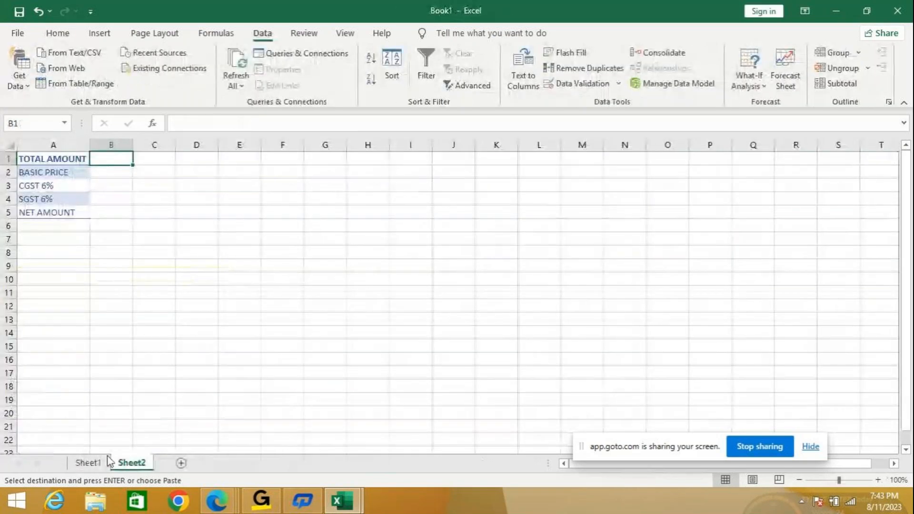
click(88, 463)
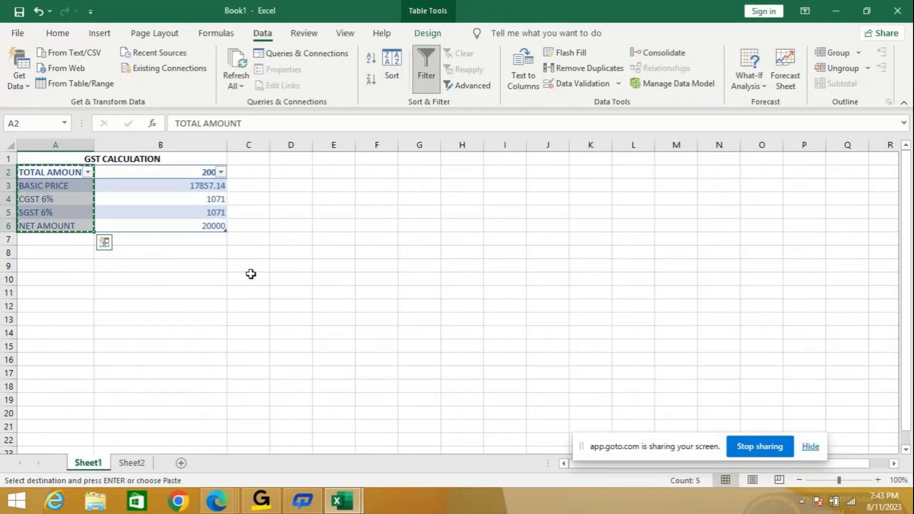
key(alt+Tab)
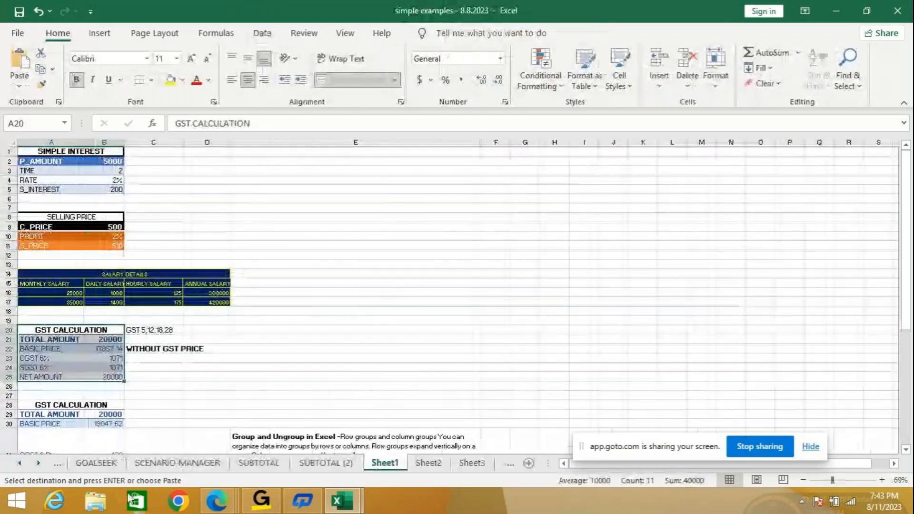
key(alt+Tab)
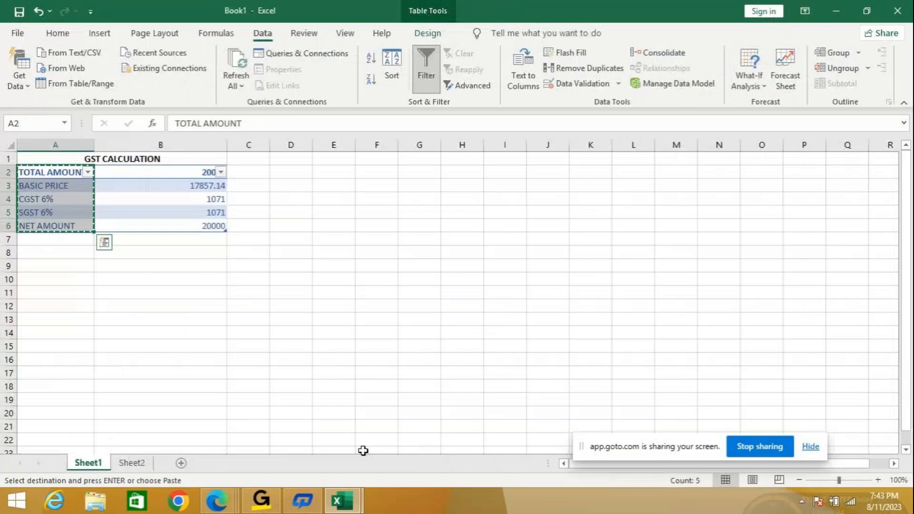
click(131, 463)
click(109, 173)
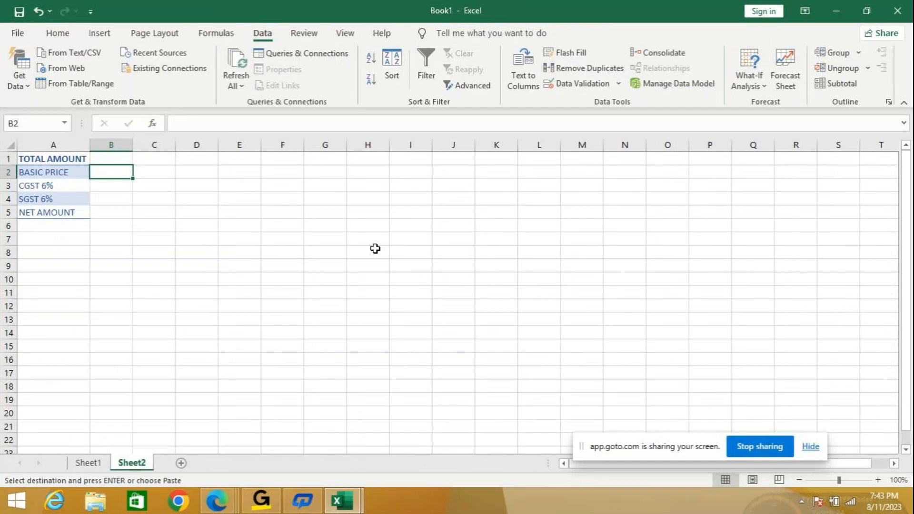
key(Up)
text(20000)
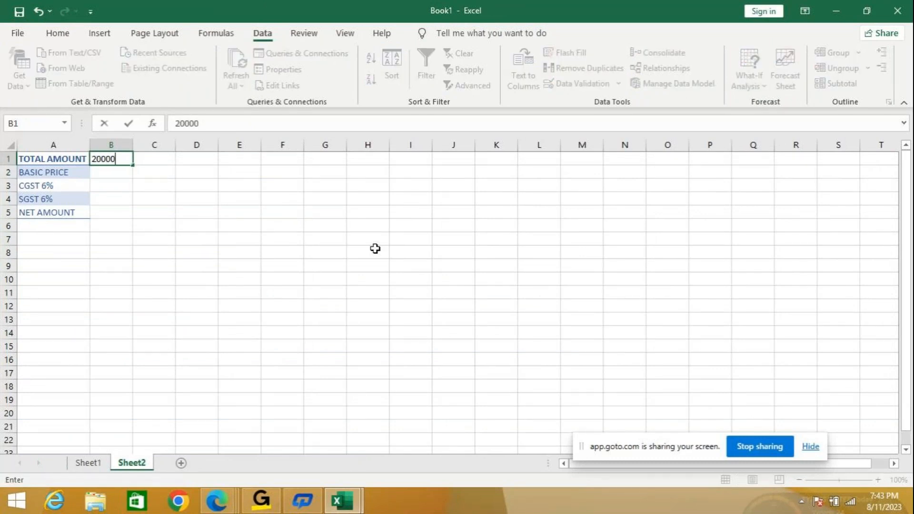
key(Return)
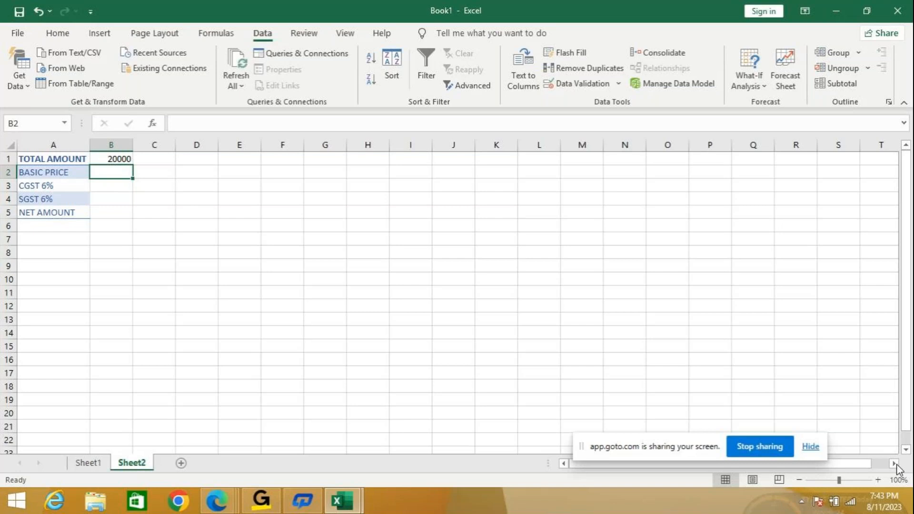
- Start the basic price formula in B2 with a reference to the total amount in B1
click(878, 480)
click(879, 480)
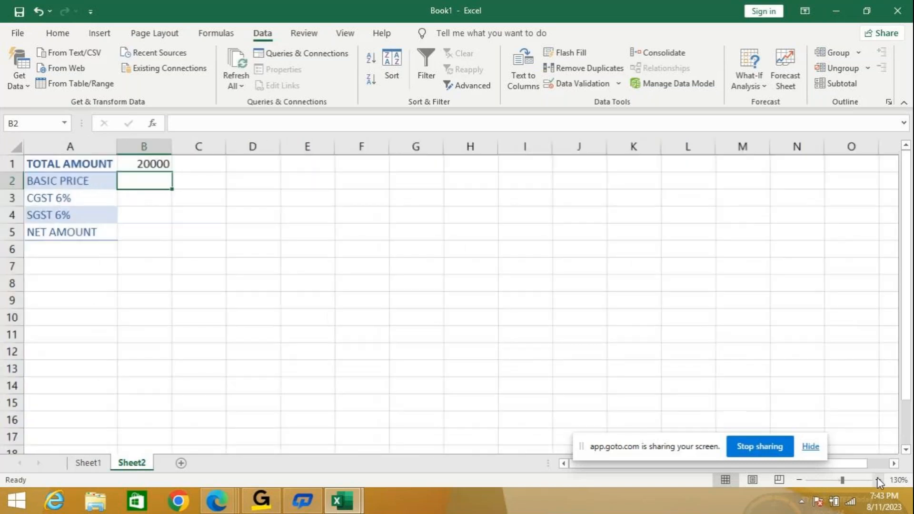
click(878, 480)
click(878, 480)
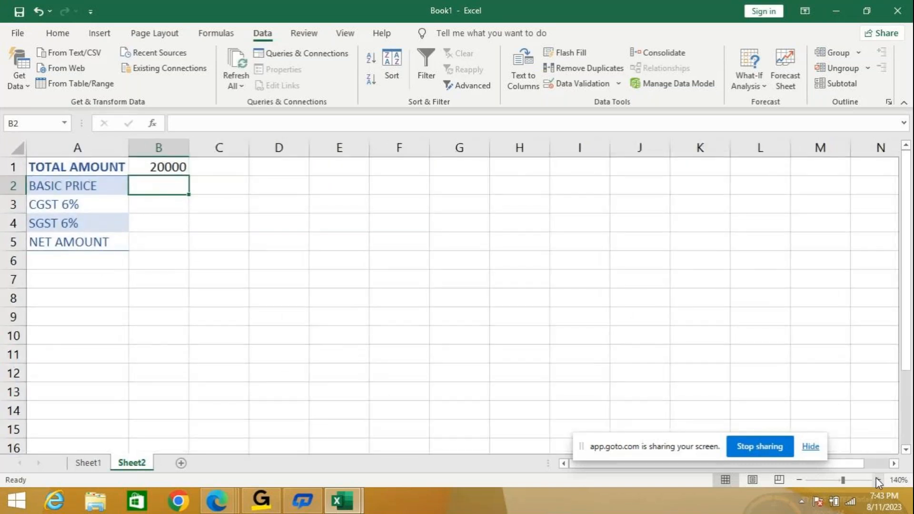
text(=)
key(Up)
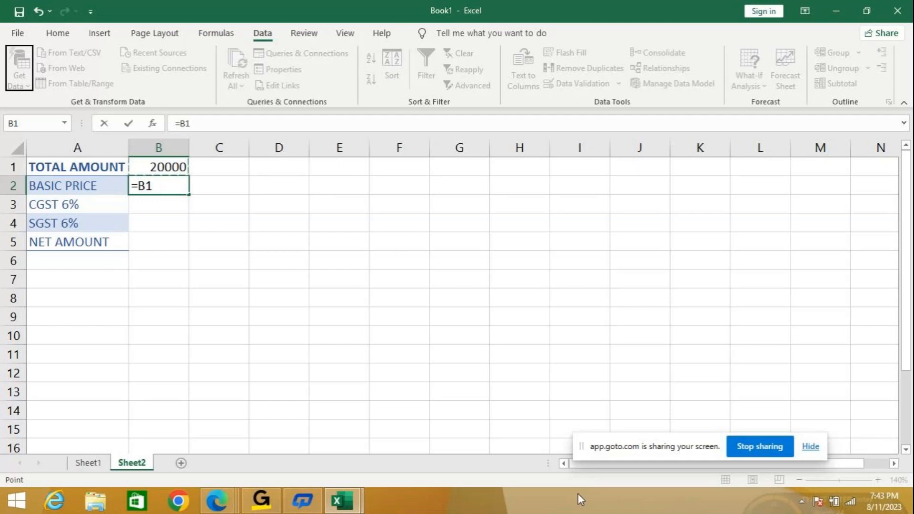
click(351, 503)
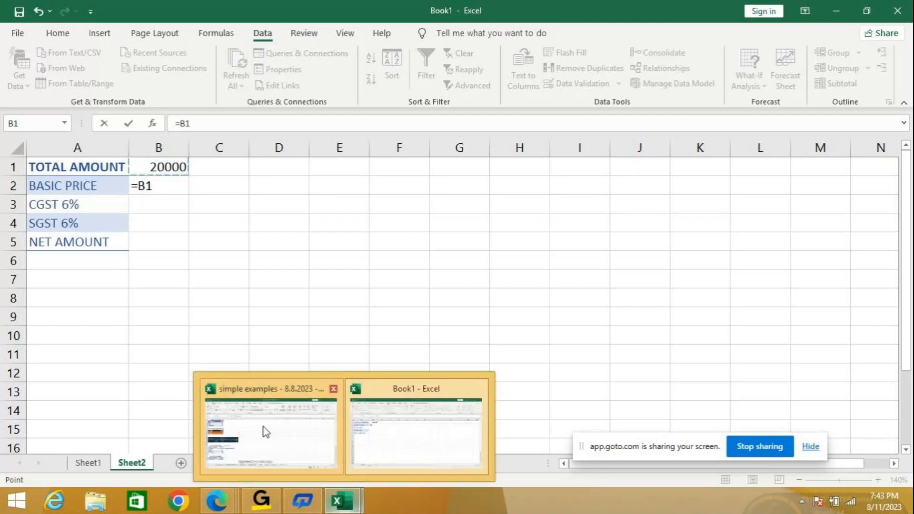
click(264, 427)
click(103, 348)
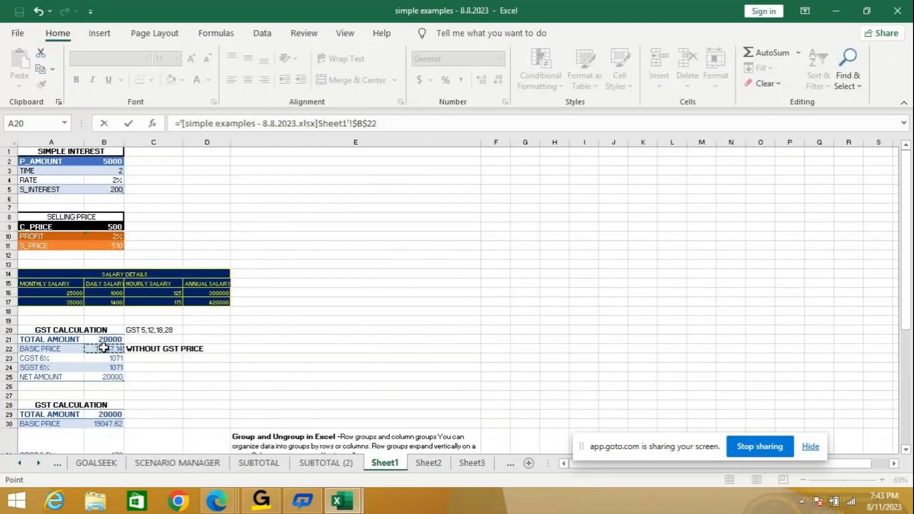
click(37, 11)
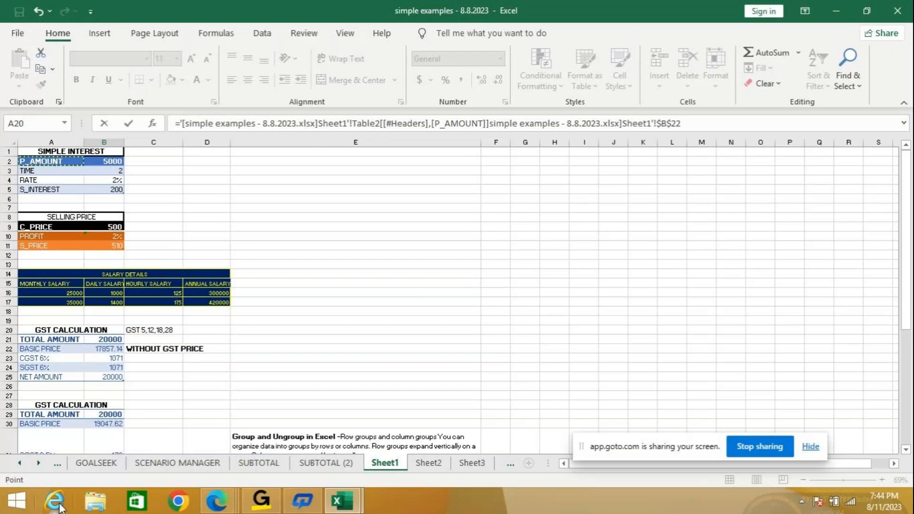
click(36, 11)
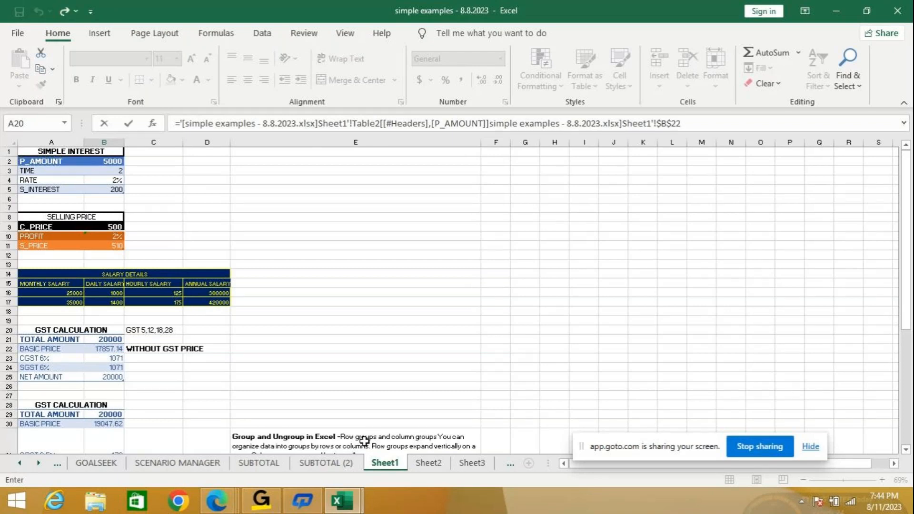
mouse_move(349, 506)
click(353, 400)
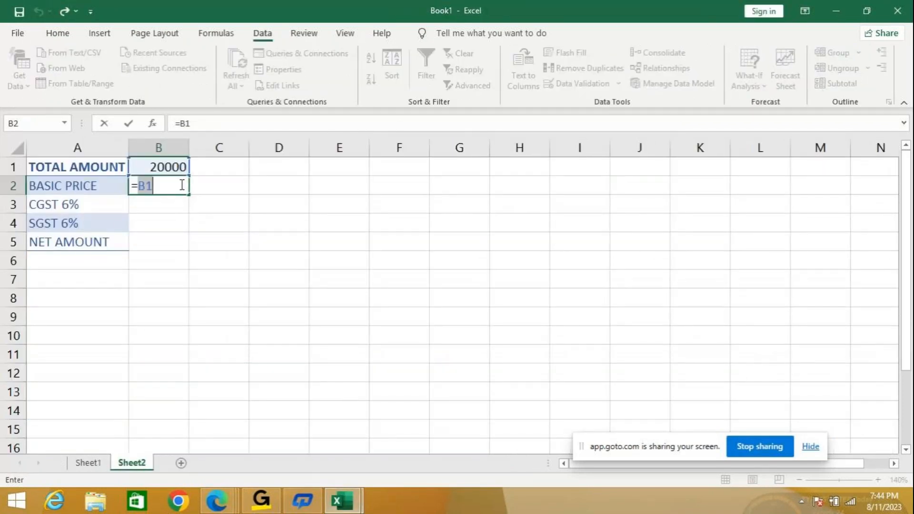
key(BackSpace)
key(BackSpace)
click(169, 213)
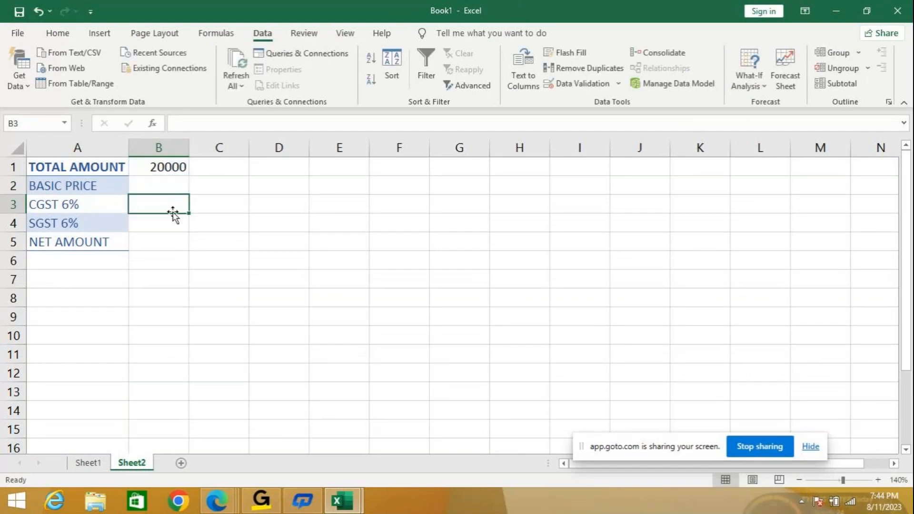
- Check the basic price formula in the original GST table, and enter =B1/112/100 in B2 of Sheet2
key(alt+Tab)
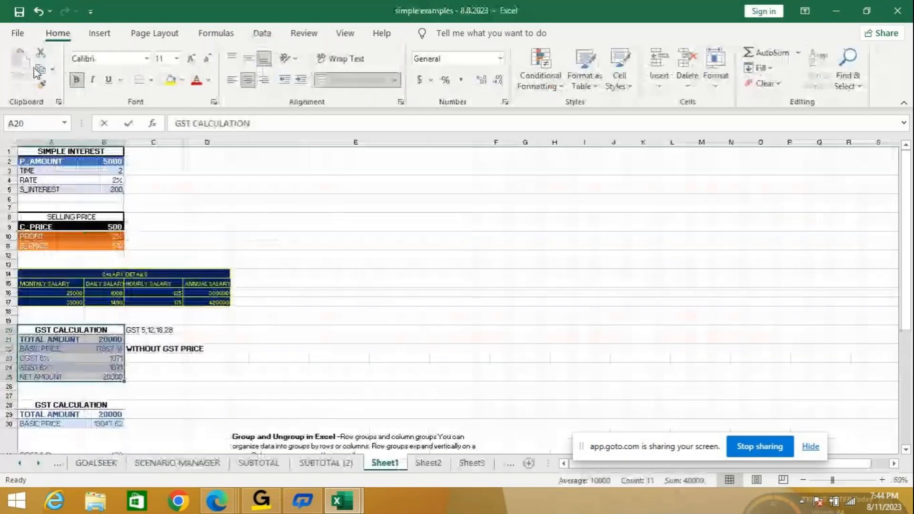
click(106, 348)
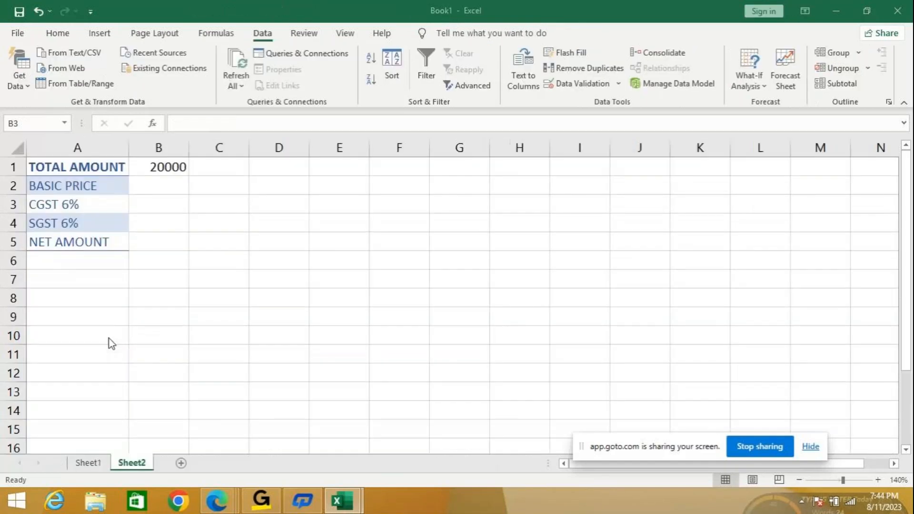
key(Right)
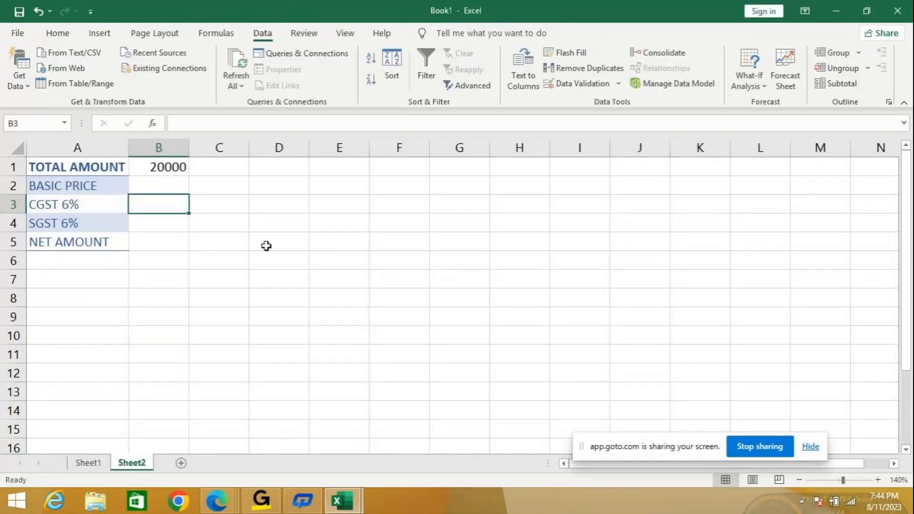
key(Up)
text(=)
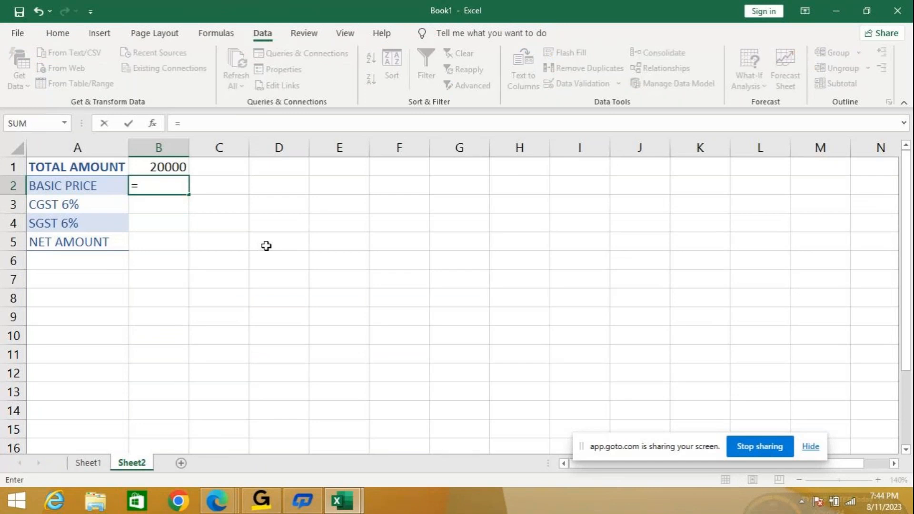
key(Up)
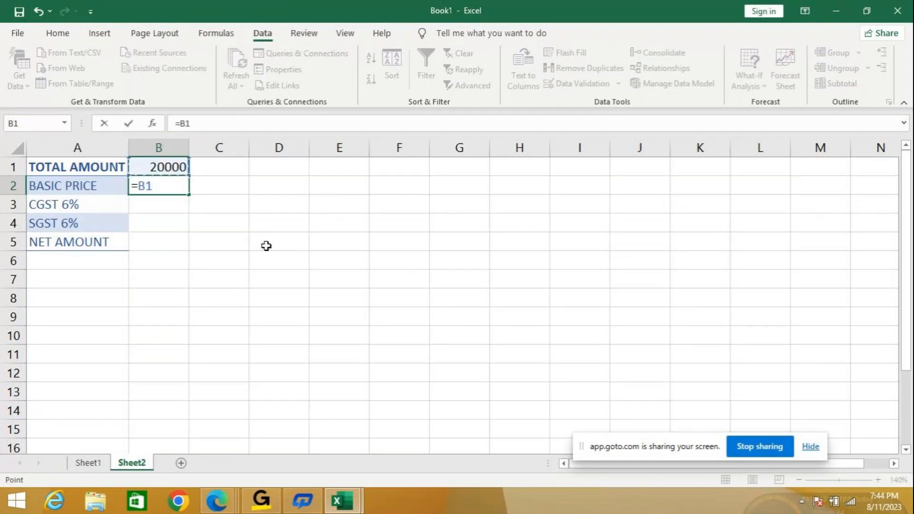
text(/11)
text(2)
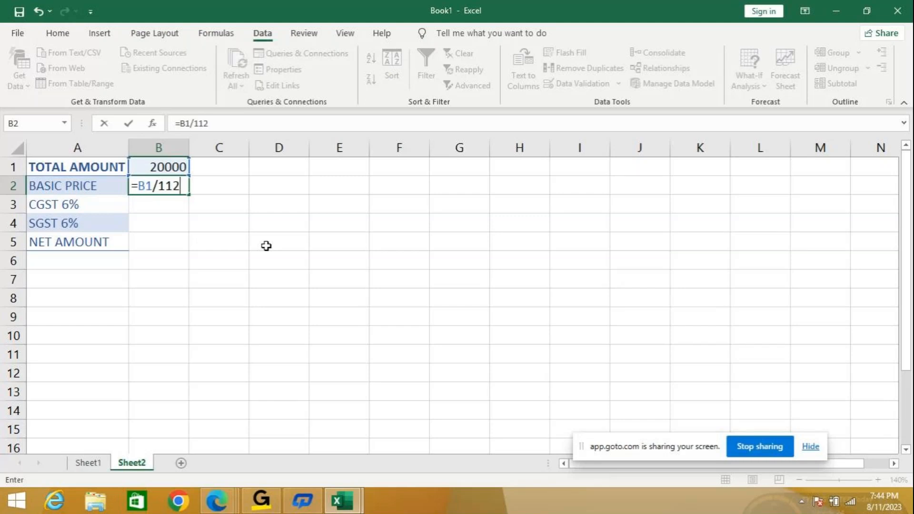
text(/100)
key(Return)
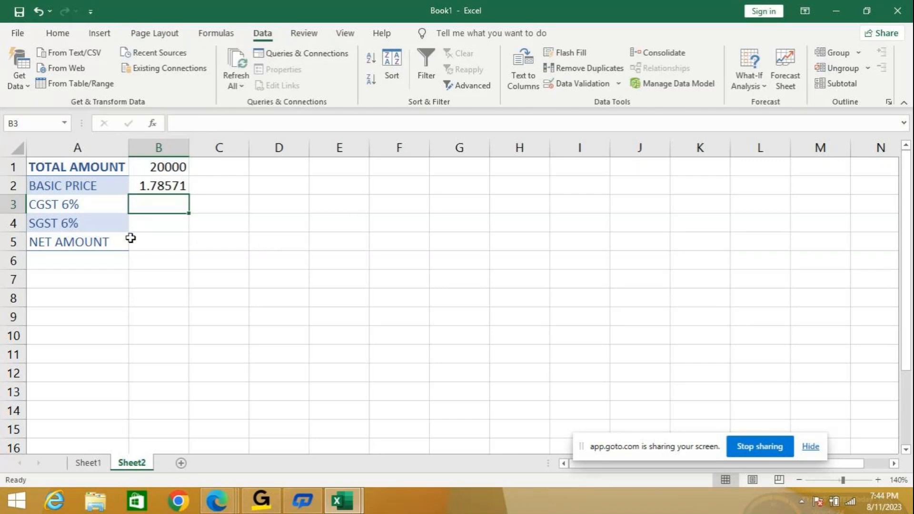
- Compare the basic price formula with the original table's and correct B2 to =B1/112*100
click(143, 190)
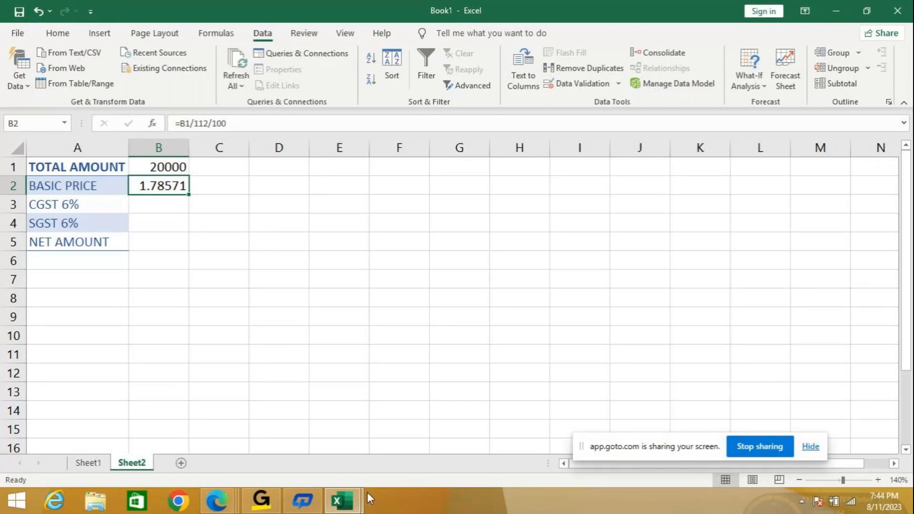
click(162, 207)
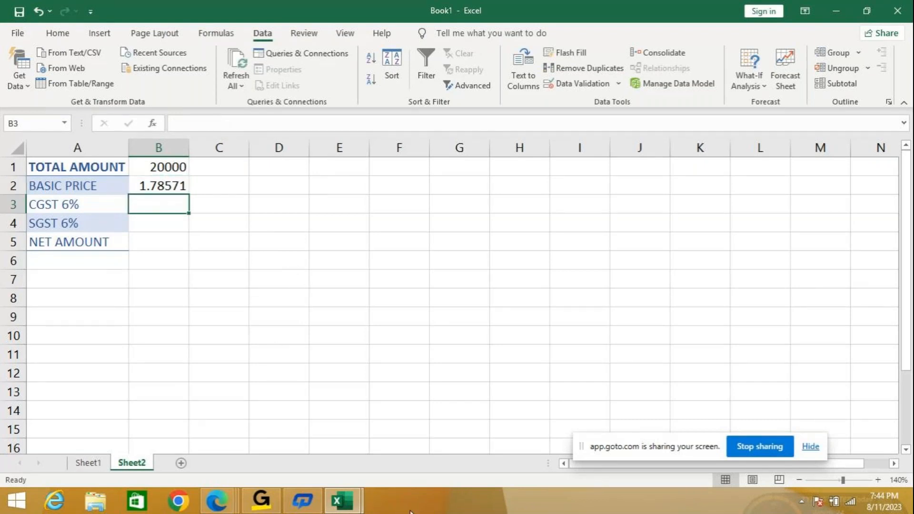
click(355, 503)
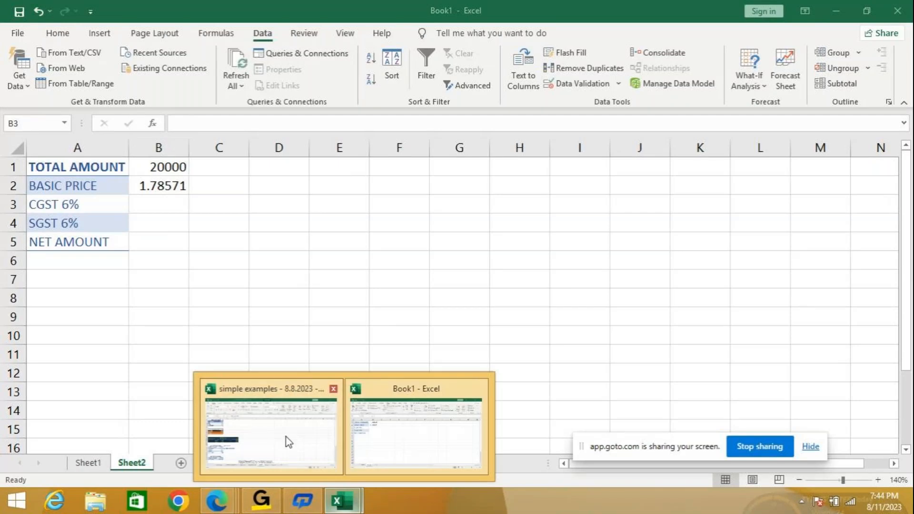
click(291, 441)
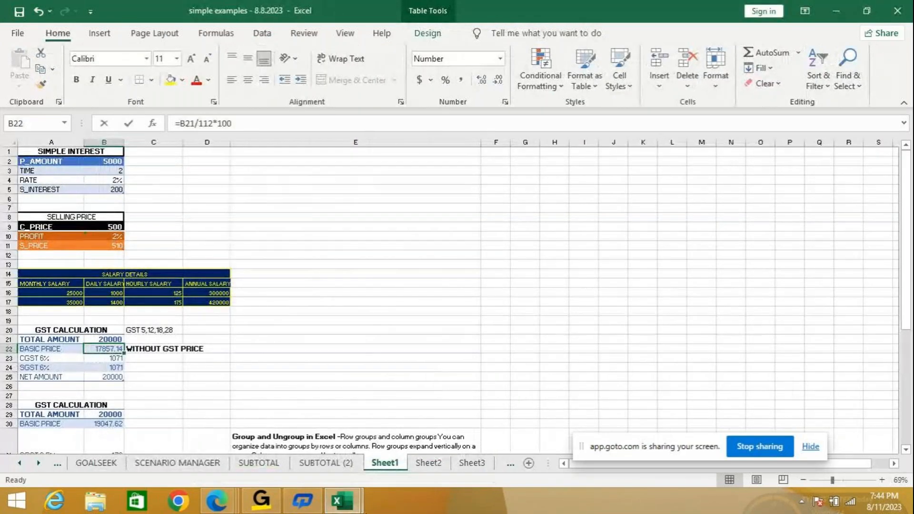
click(374, 466)
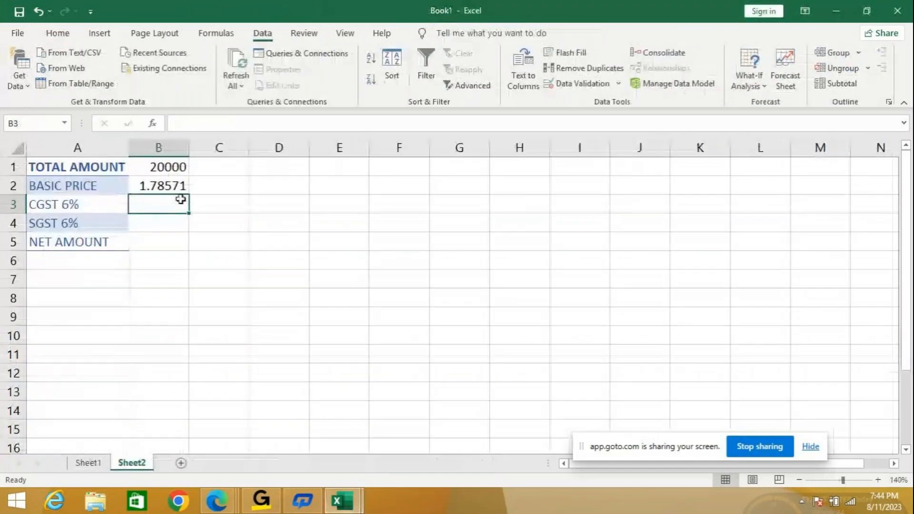
click(170, 184)
click(216, 122)
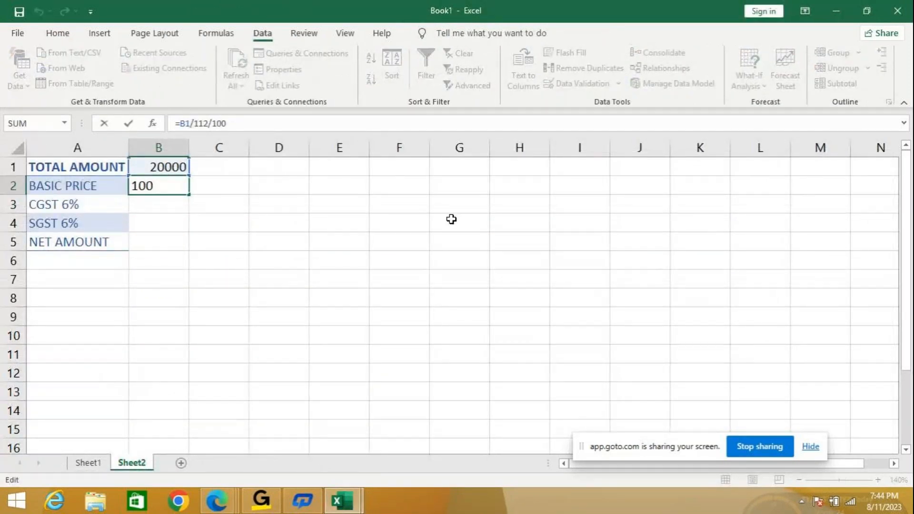
key(BackSpace)
text(*)
key(Return)
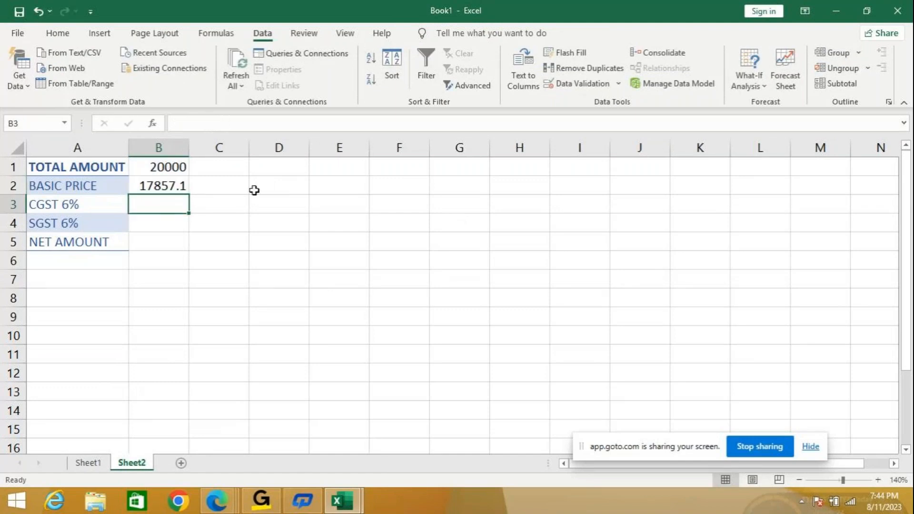
- Reduce the basic price in B2 to a whole number without decimal places
click(184, 184)
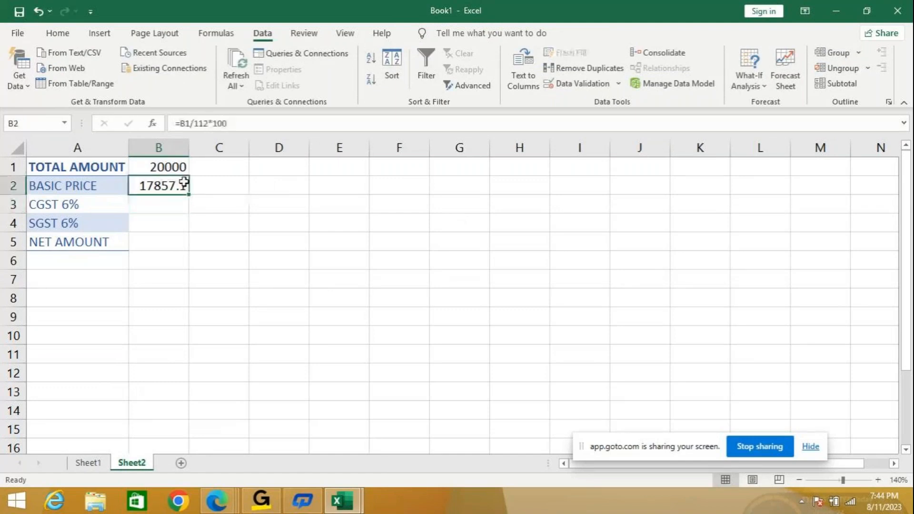
click(18, 33)
click(18, 33)
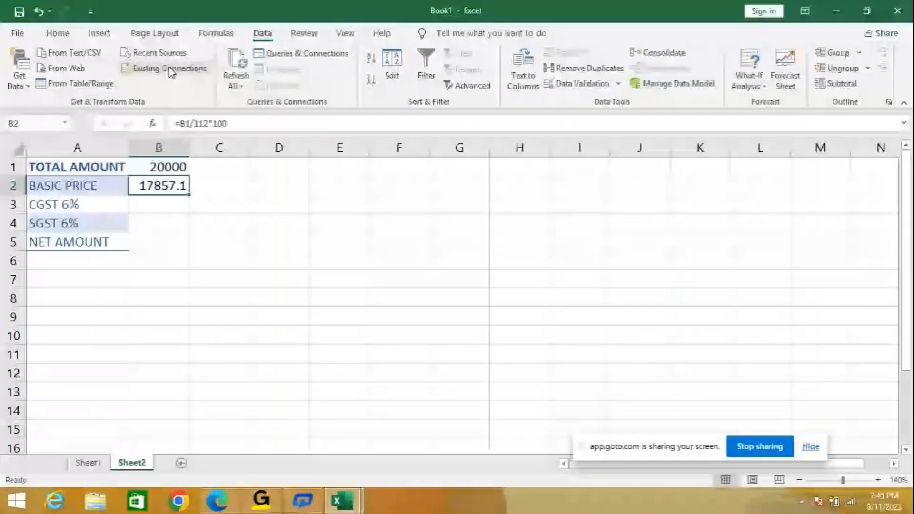
click(61, 34)
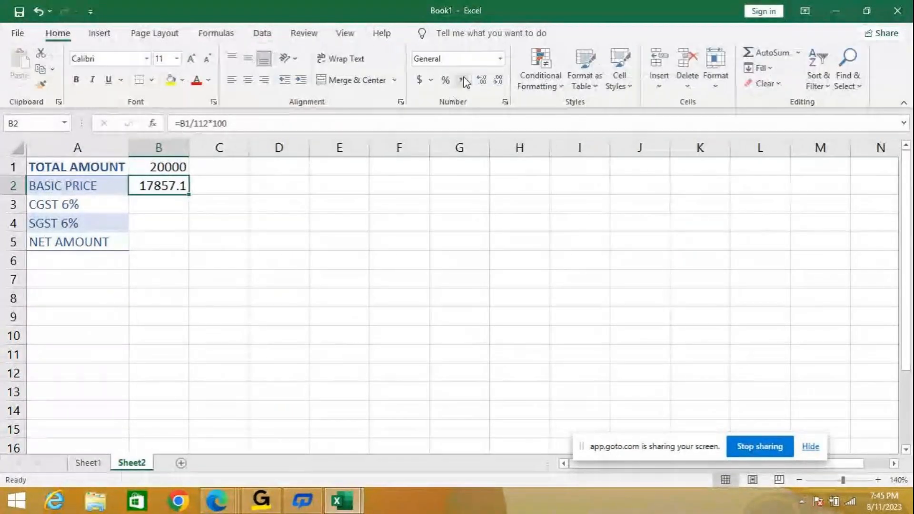
click(497, 79)
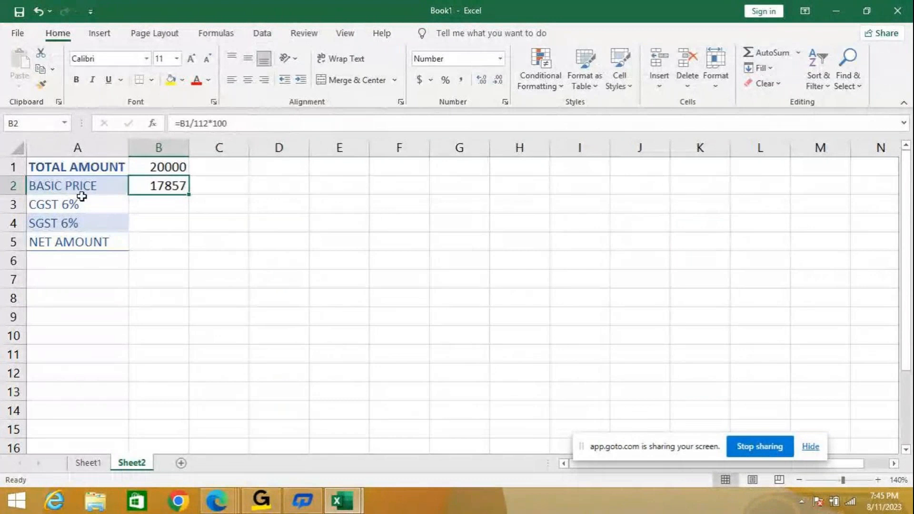
key(Down)
key(Up)
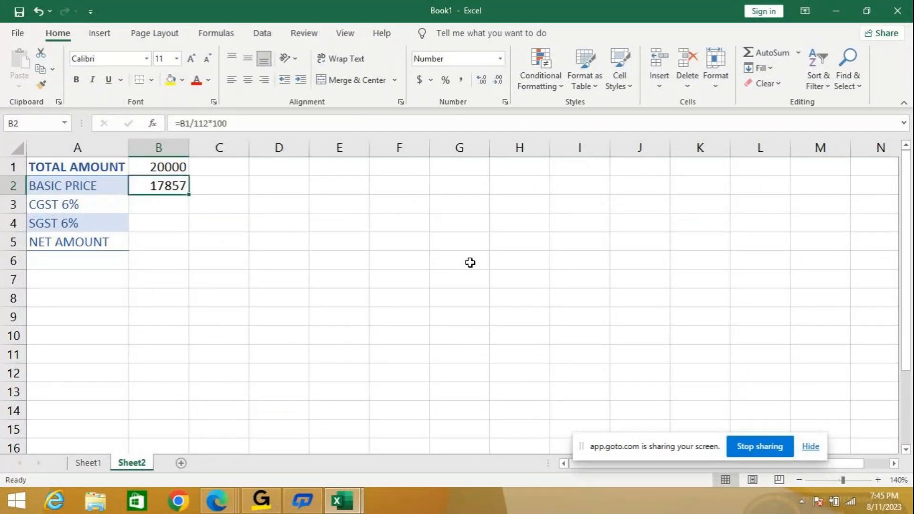
- Calculate CGST in B3 as 6% of the basic price with the formula =B2*6%
click(179, 202)
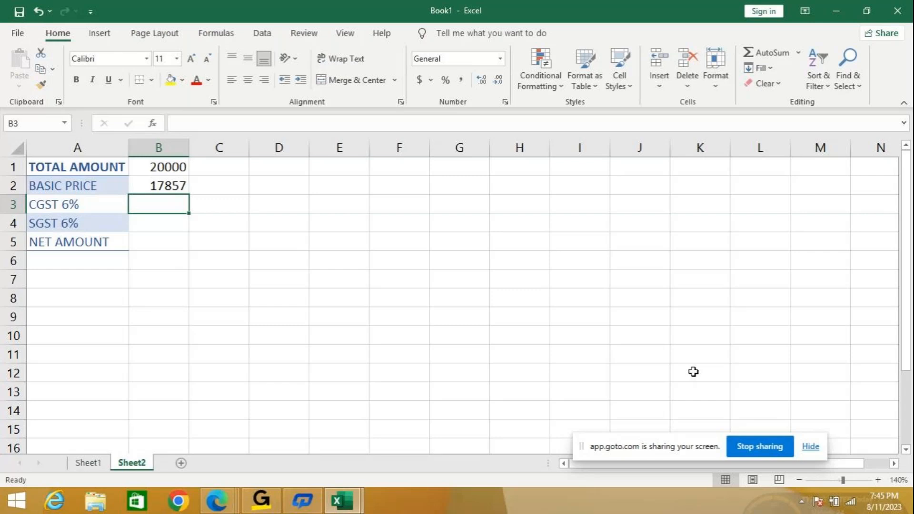
text(=)
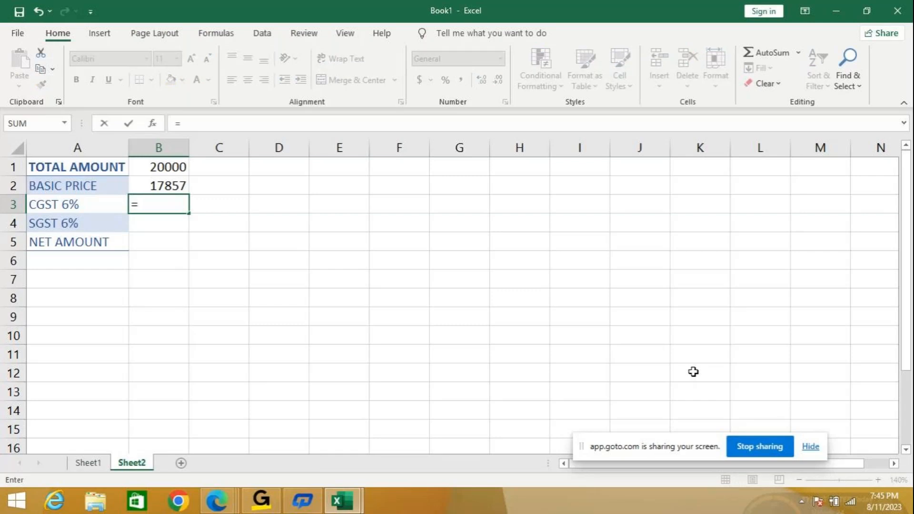
key(Up)
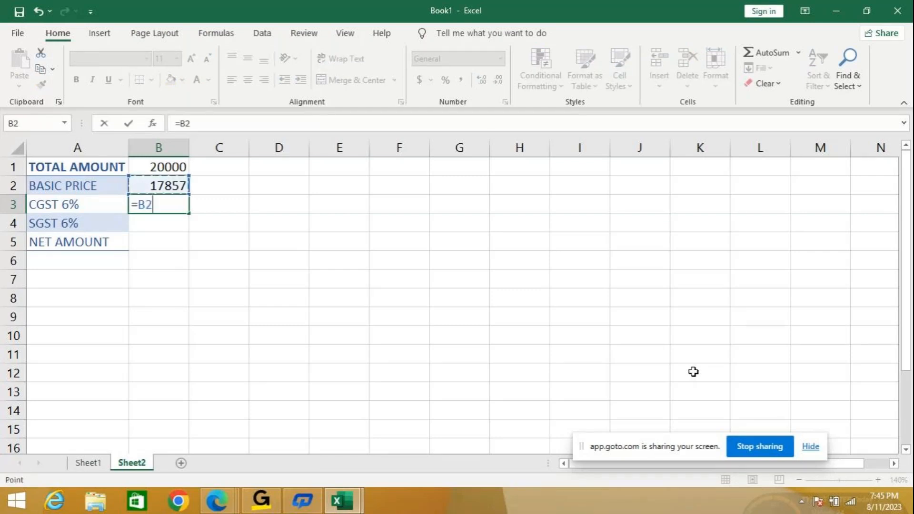
text(*6%)
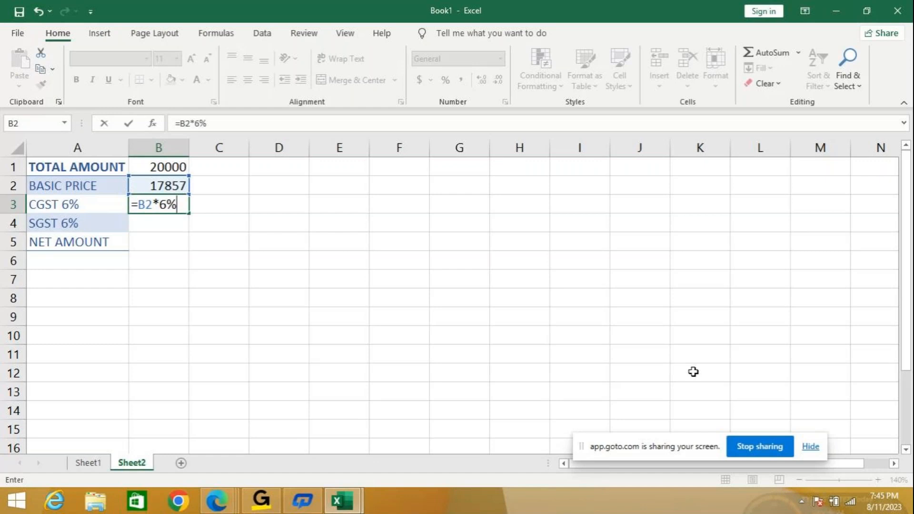
key(Return)
- Format the CGST and SGST cells B3:B4 to show no decimal places
drag(147, 205, 157, 223)
click(499, 80)
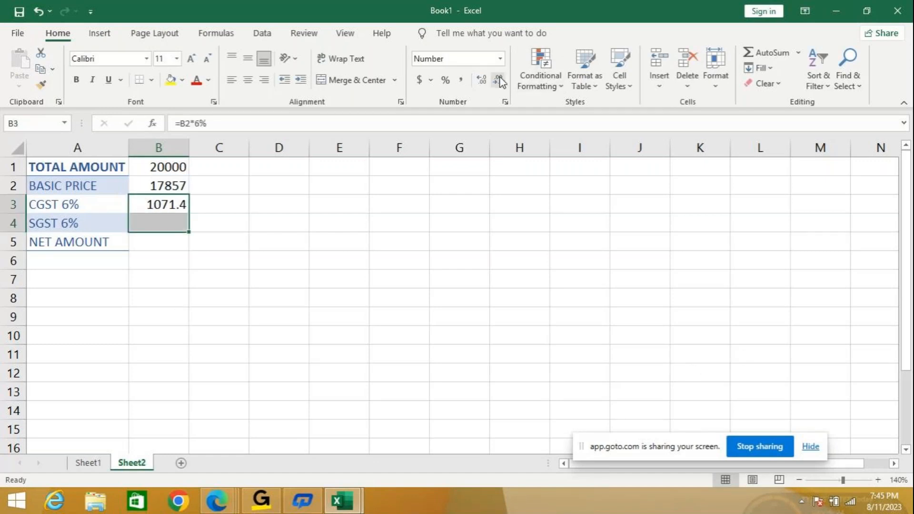
click(500, 80)
- Calculate SGST in B4 as 6% of the basic price with the formula =B2*6%
click(153, 216)
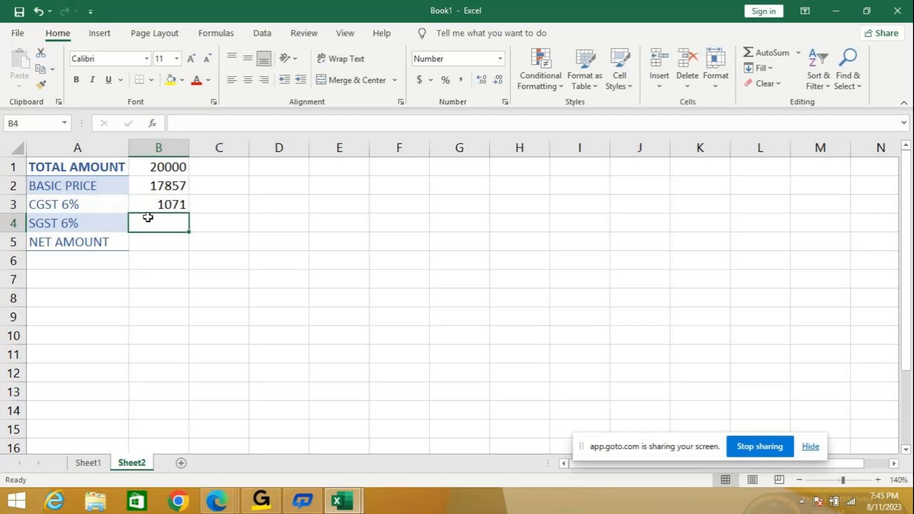
text(=)
key(Up)
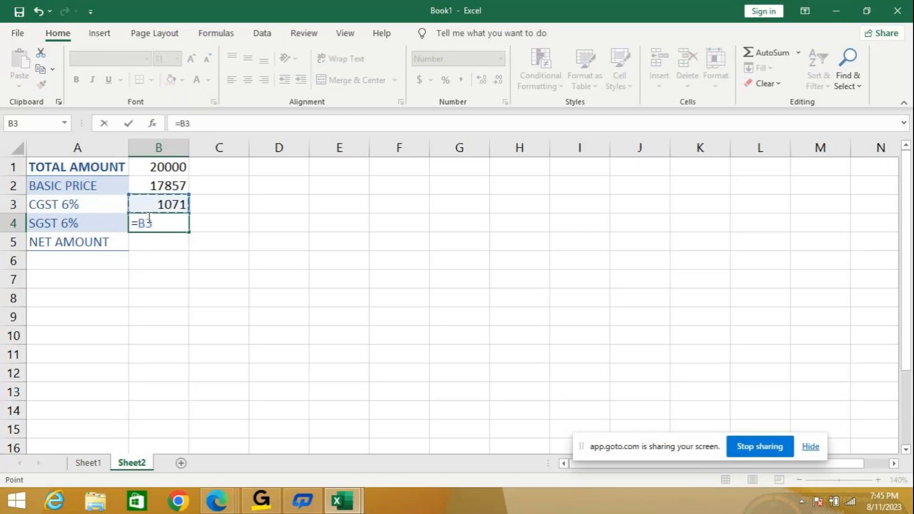
key(Up)
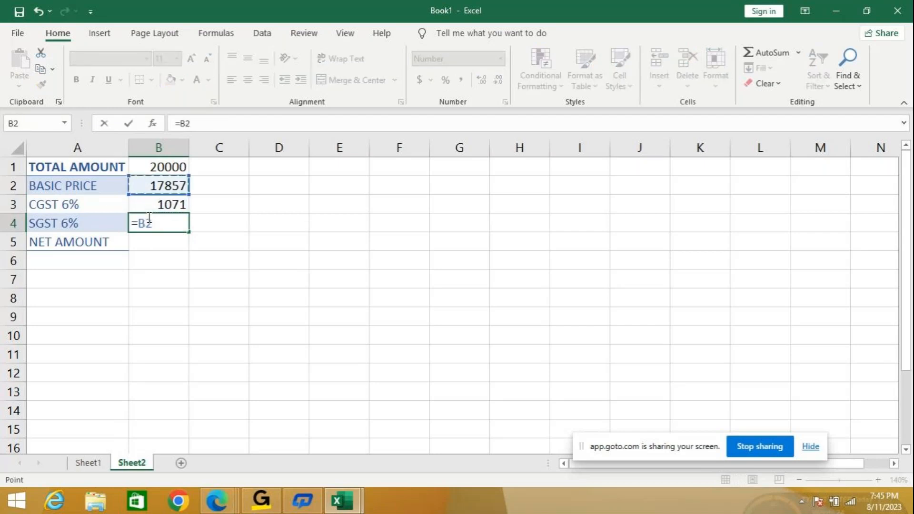
text(*6%)
key(Return)
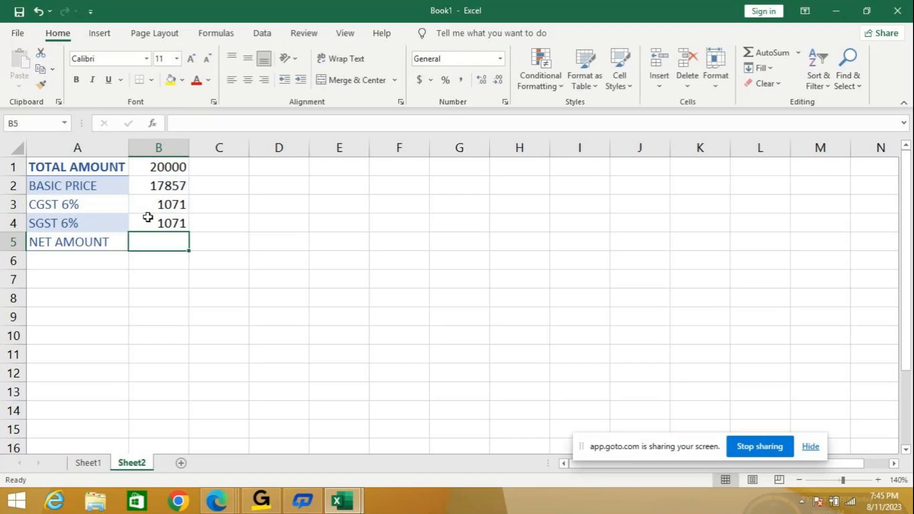
- Calculate the net amount in B5 by summing the basic price, CGST and SGST cells B2:B4 with AutoSum
drag(160, 183, 155, 239)
click(799, 53)
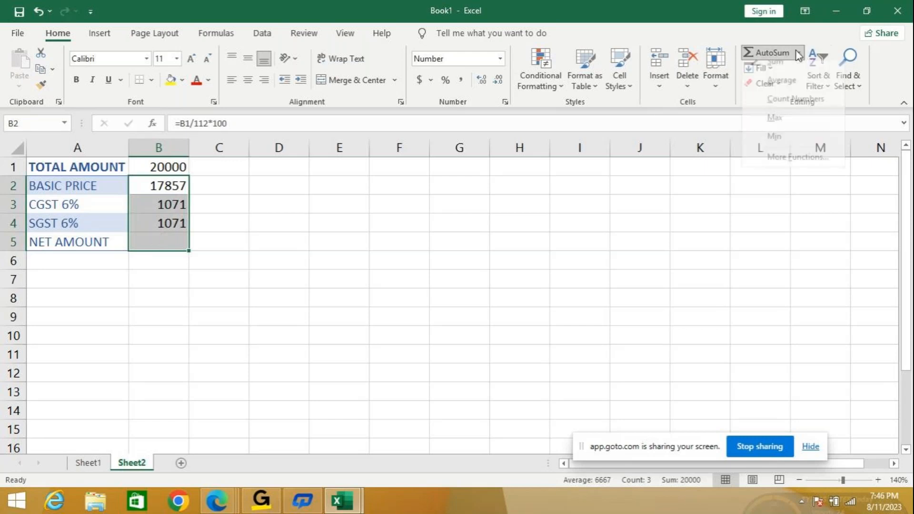
click(774, 67)
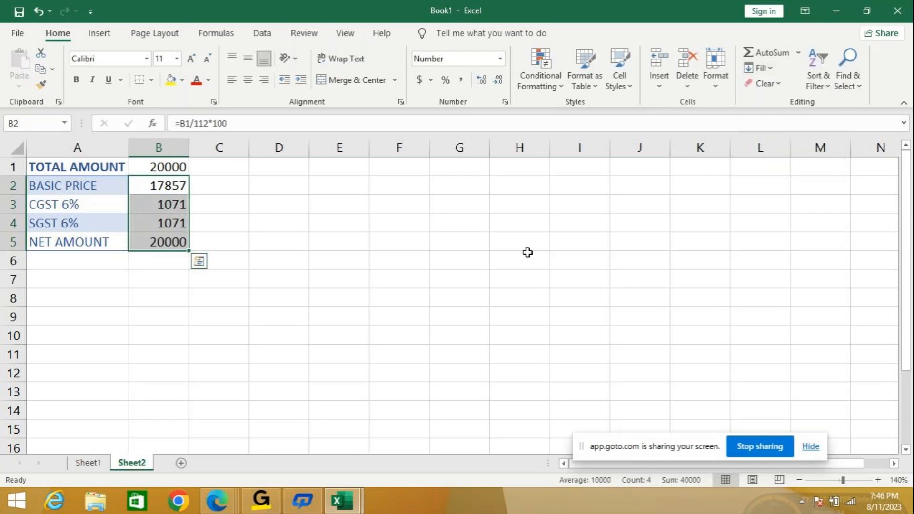
click(162, 241)
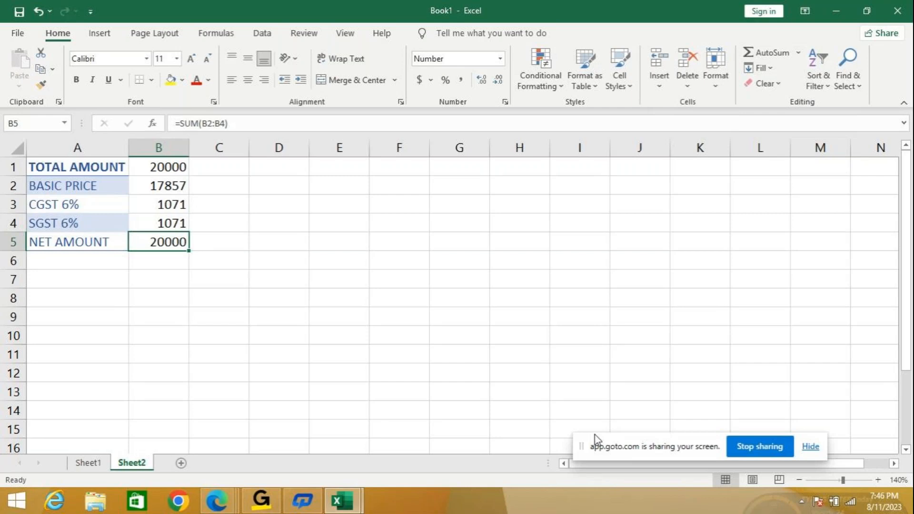
- Enlarge the sheet to 180% and highlight the basic price, CGST and SGST values in B2:B4 for review
click(878, 480)
click(878, 481)
click(879, 480)
click(879, 481)
click(879, 481)
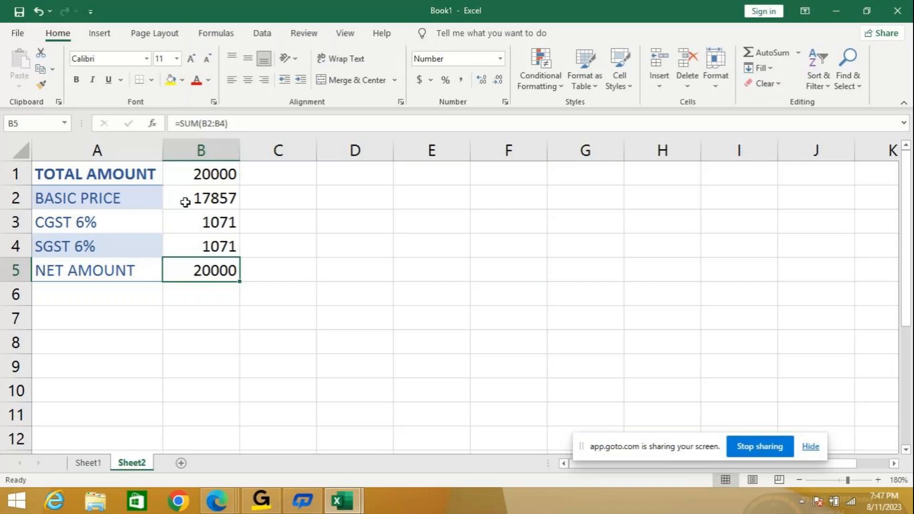
drag(185, 202, 188, 243)
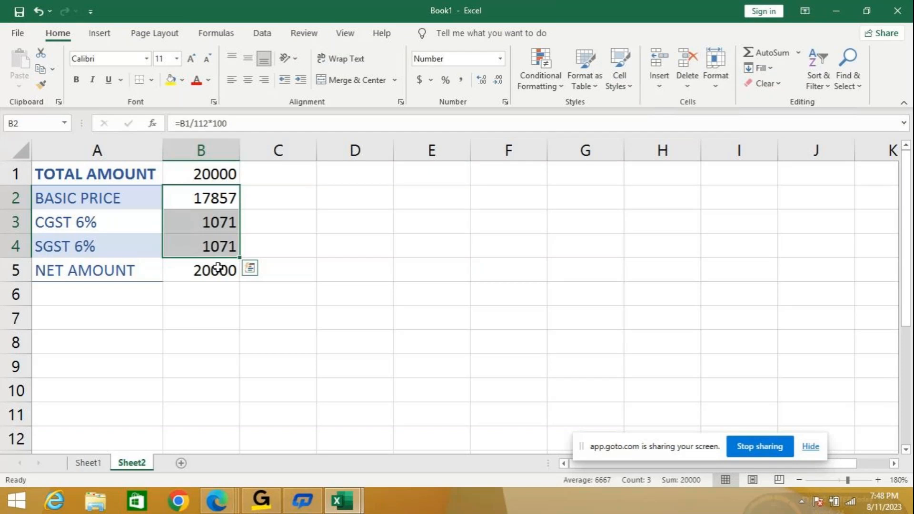
- Close Book1 without saving its changes and start closing the simple examples - 8.8.2023 workbook
click(898, 10)
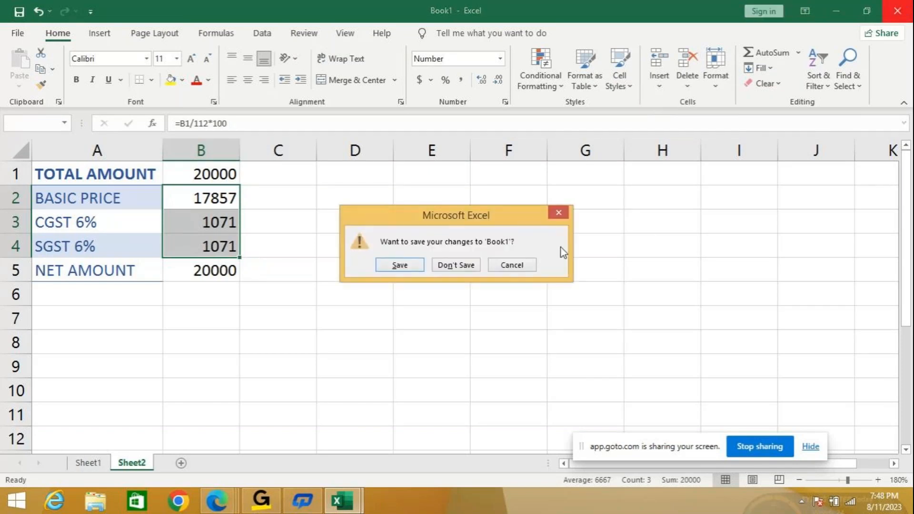
click(459, 265)
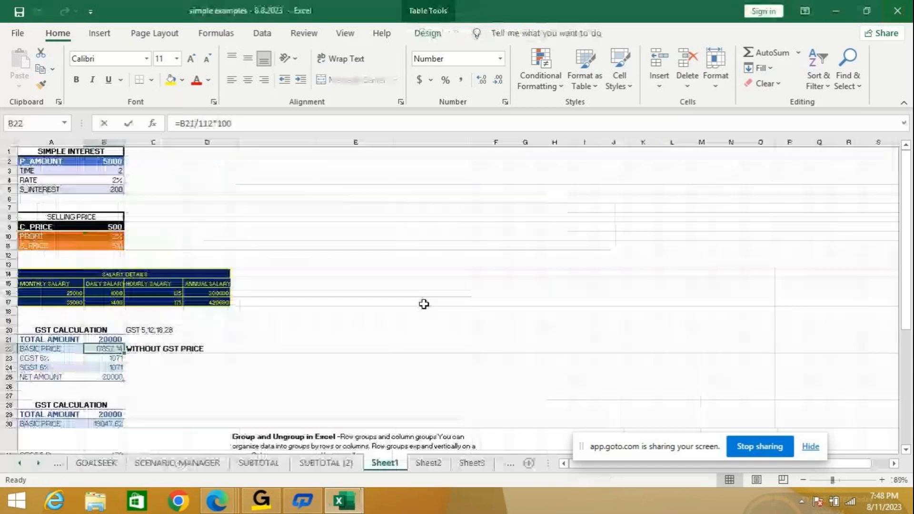
click(899, 10)
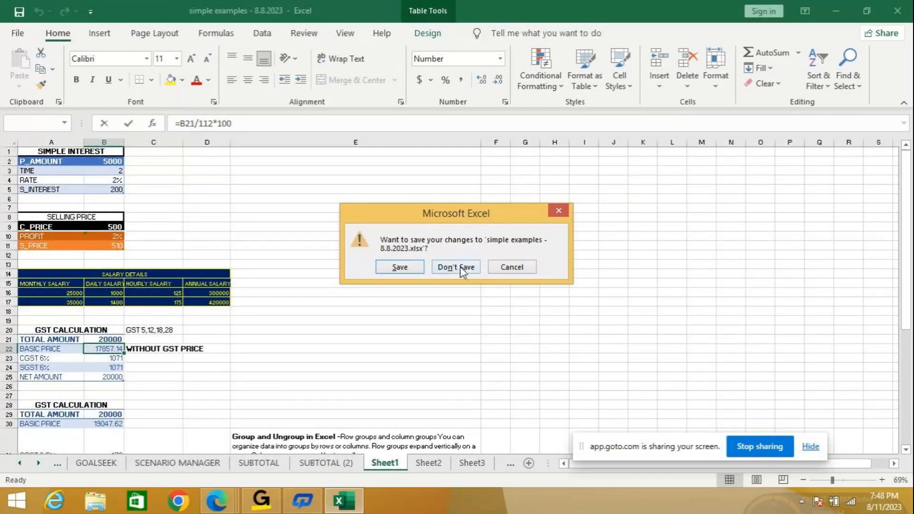